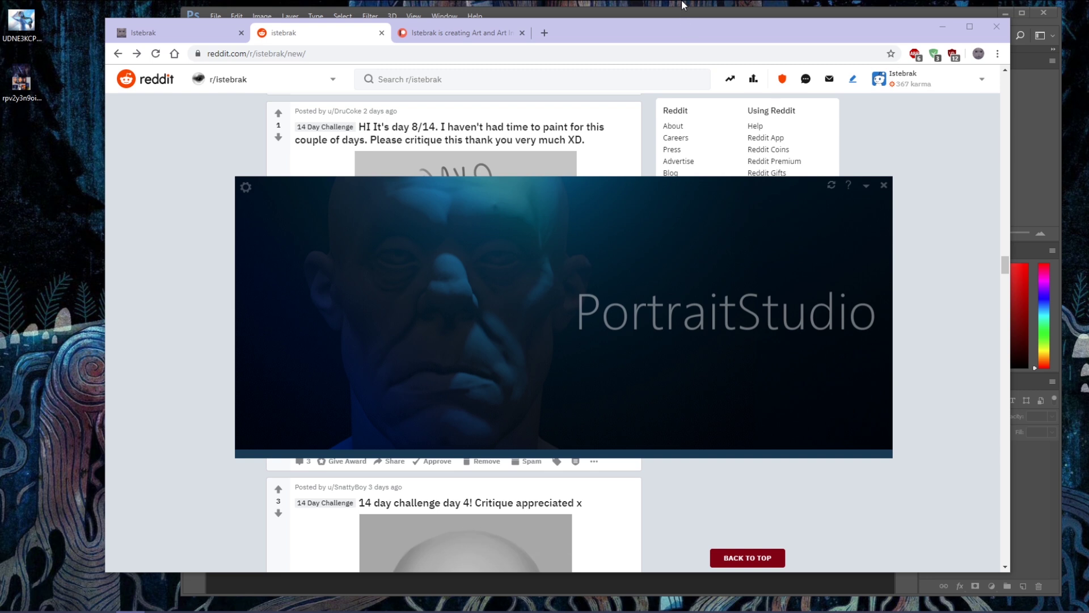
Check today's date and time in the October 2019 taskbar calendar, then return to Reddit.
click(1067, 607)
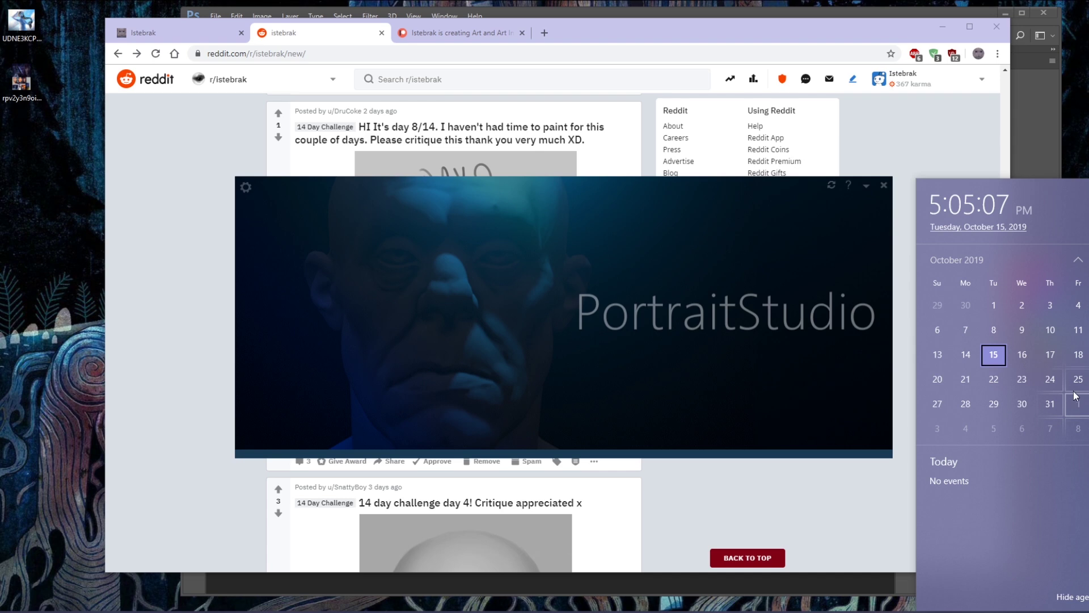
click(774, 26)
Go to the istebrak.com tab and follow its Reddit link to r/istebrak.
scroll(643, 261, up, 5)
scroll(644, 260, up, 5)
scroll(643, 260, up, 5)
drag(1006, 195, 1004, 82)
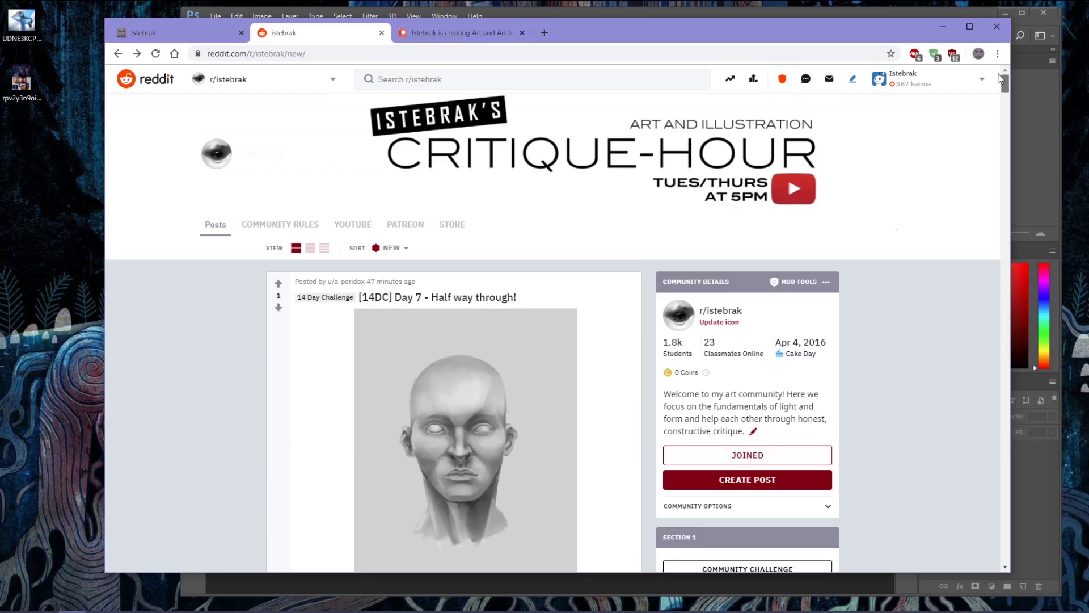
click(205, 40)
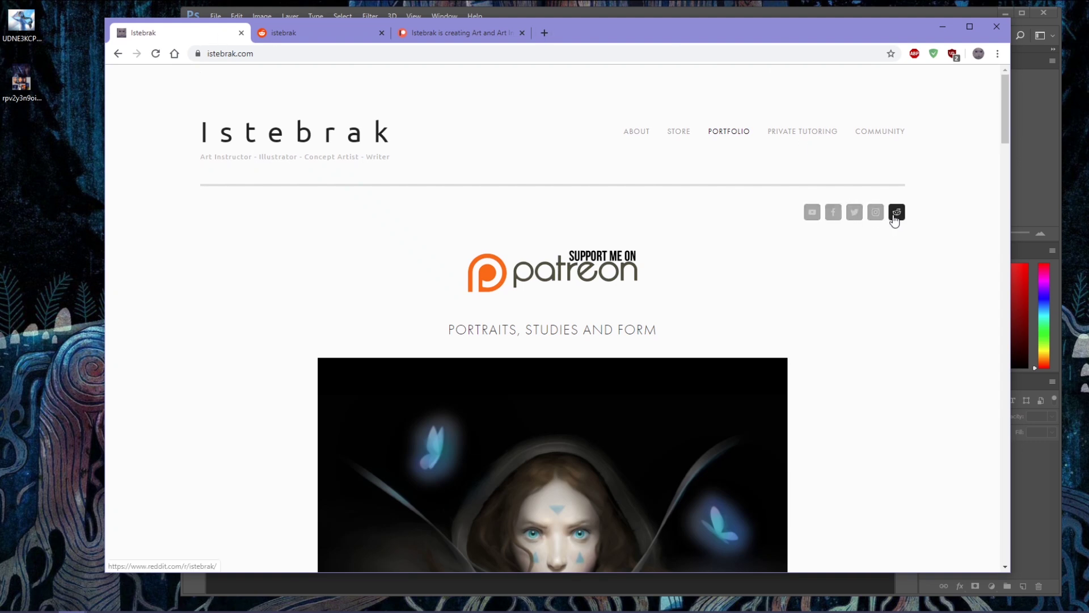
click(897, 212)
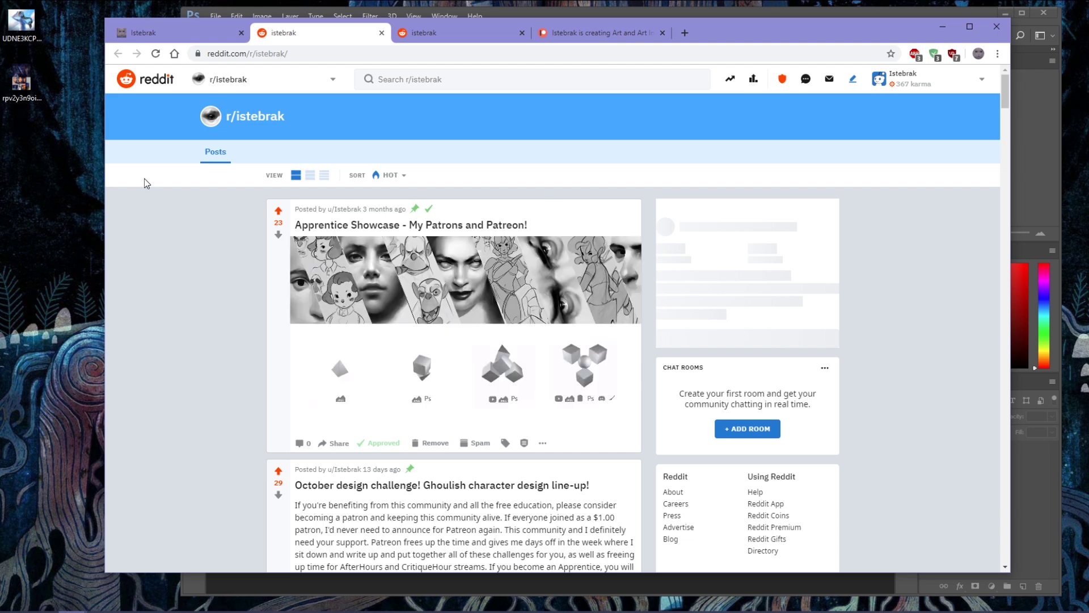
Scroll through the r/istebrak feed and reload it (F5) to show Hot posts.
scroll(503, 441, down, 3)
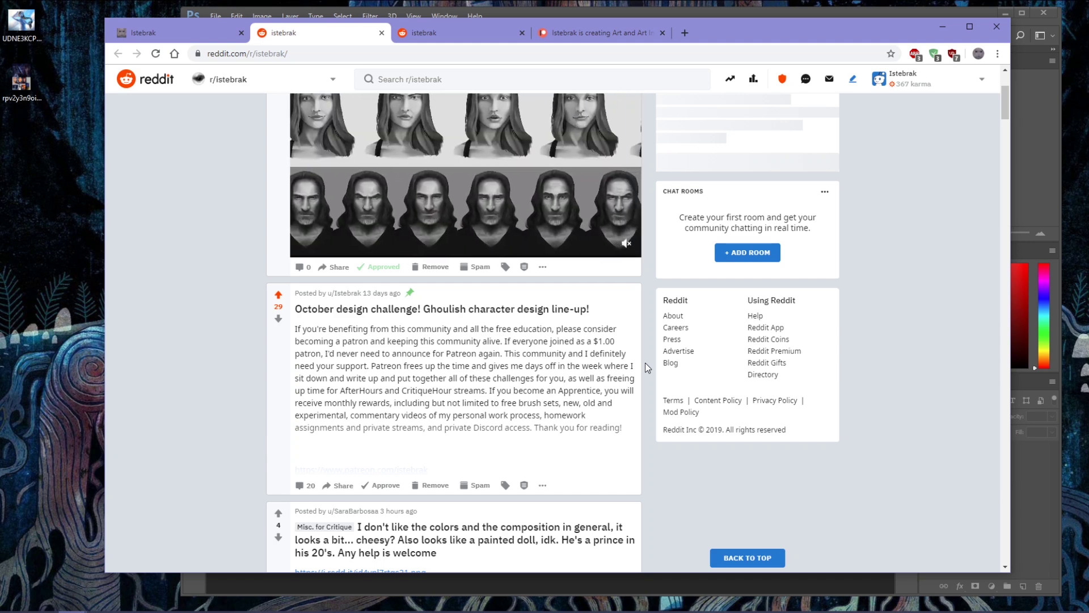
scroll(645, 363, down, 3)
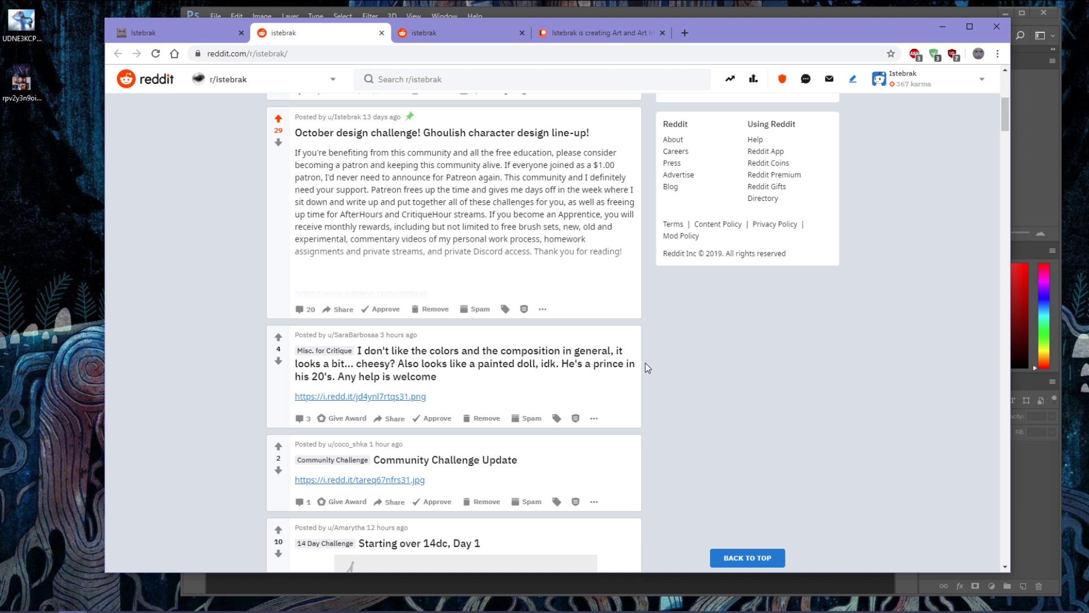
scroll(645, 363, up, 6)
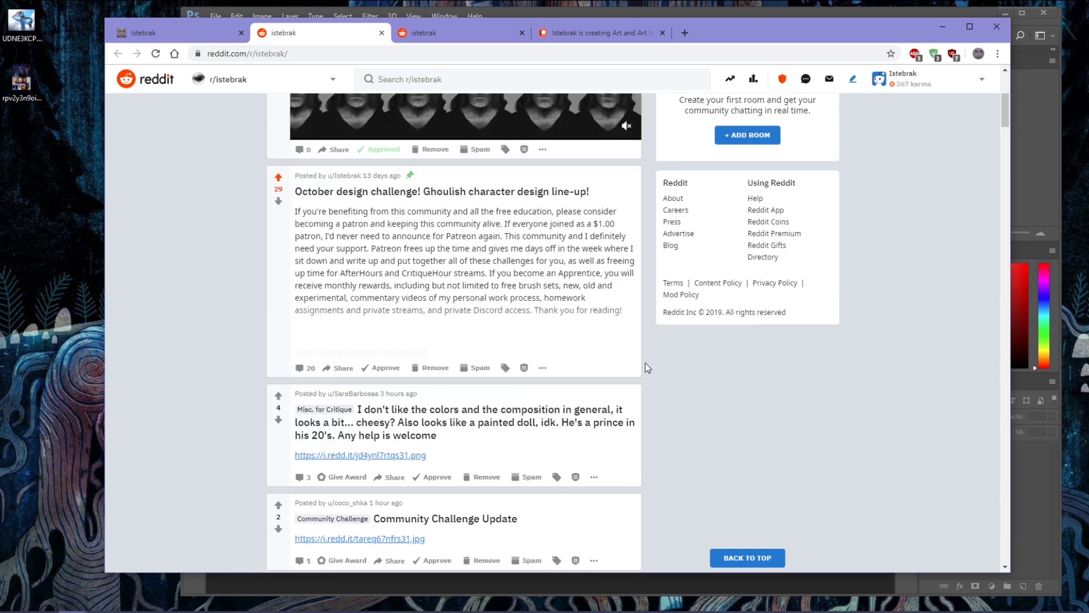
scroll(204, 332, down, 2)
scroll(207, 330, down, 3)
scroll(851, 335, up, 5)
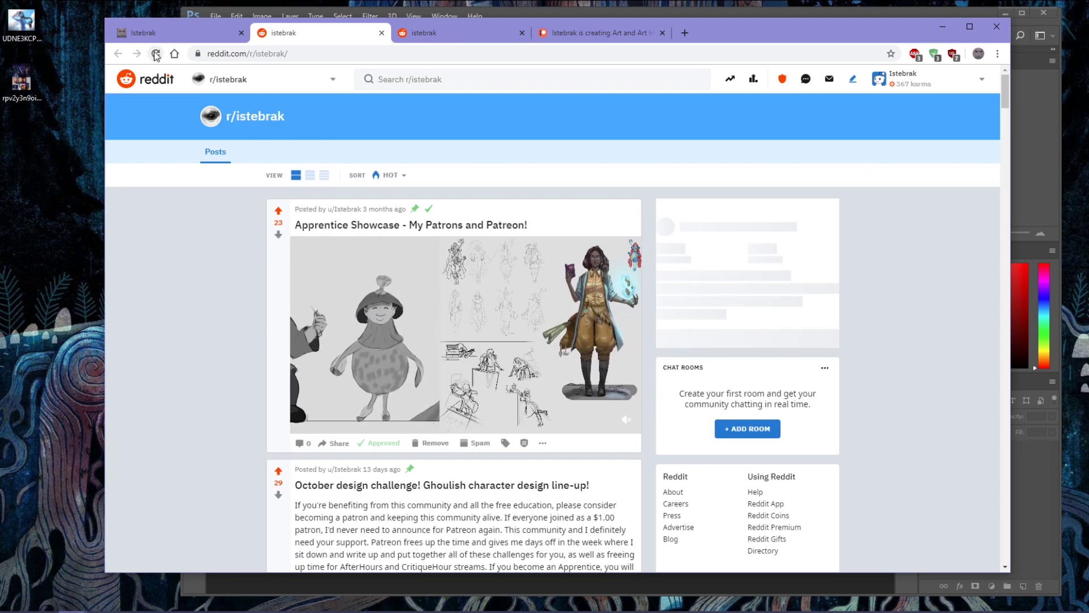
key(F5)
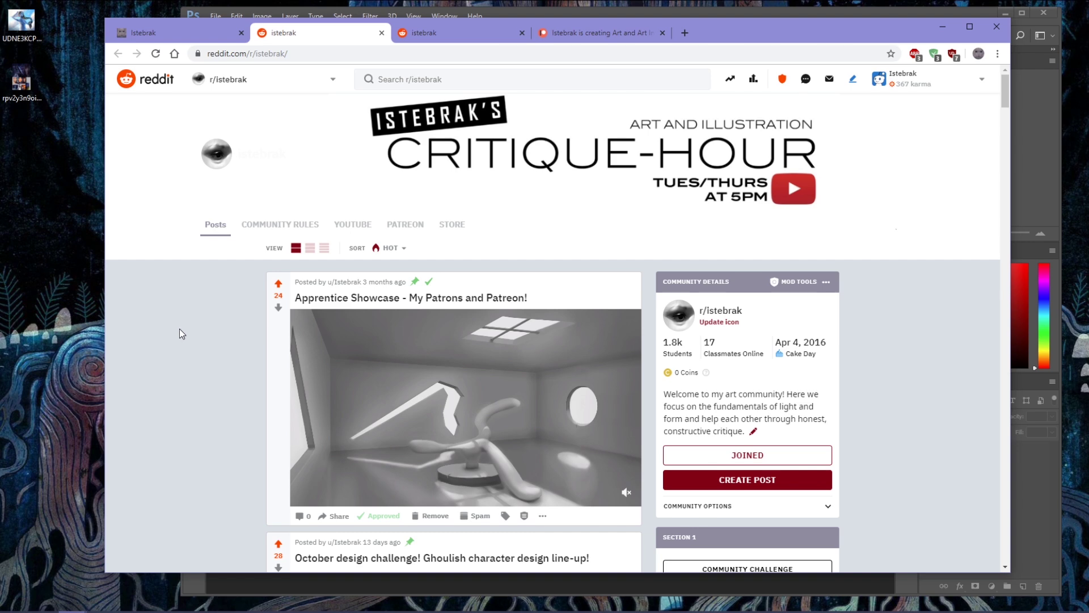
Minimize Chrome and resize the Photoshop window so the desktop files are visible.
click(175, 29)
click(942, 28)
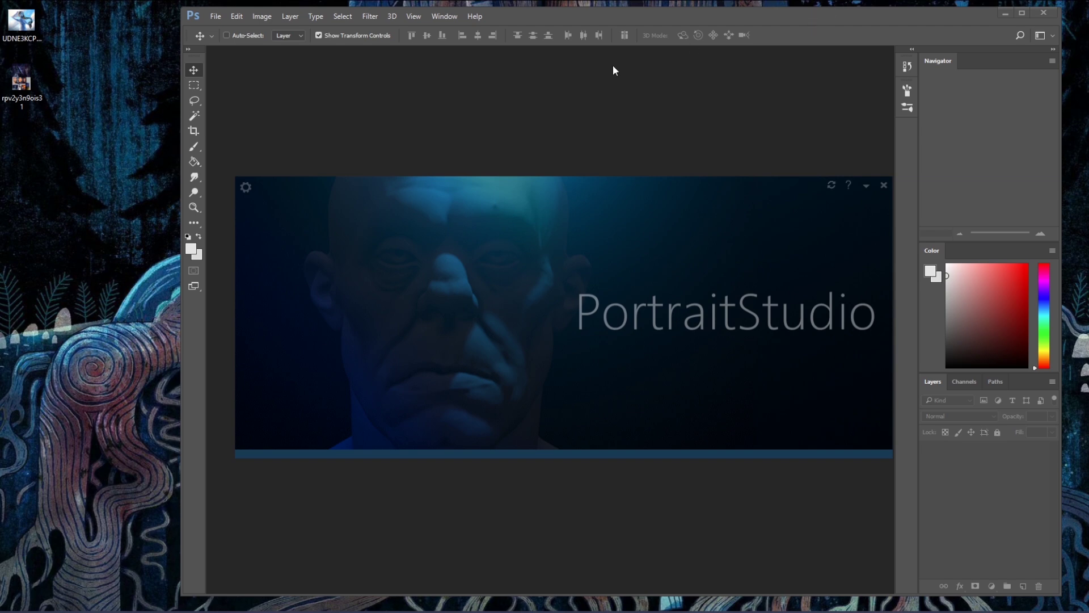
double_click(763, 16)
double_click(628, 9)
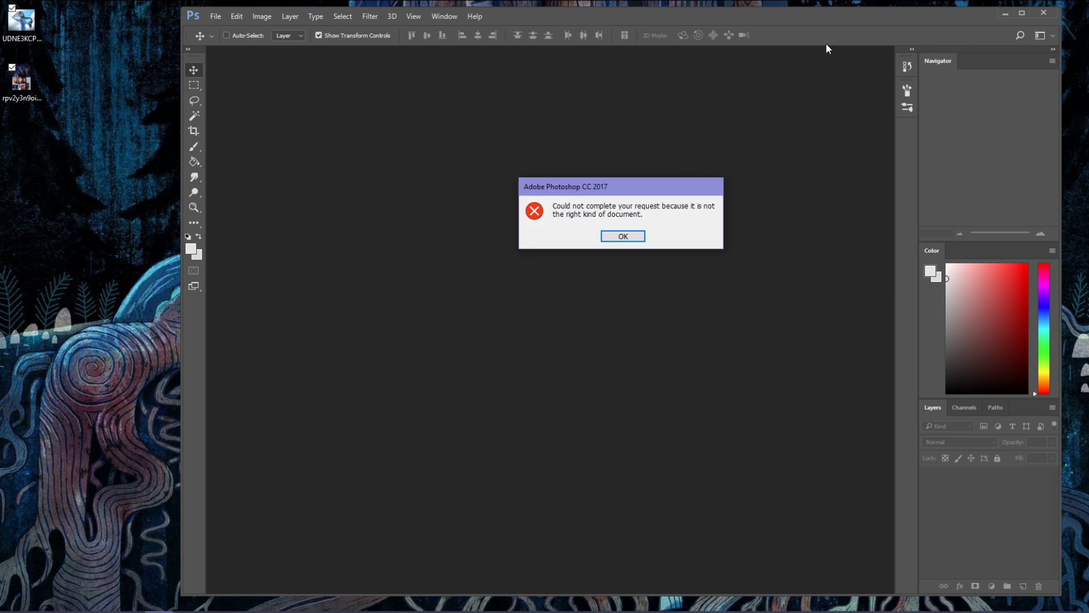
Dismiss the document-type error and drag rpv2y3n9ois31.png into Photoshop to open it.
click(624, 236)
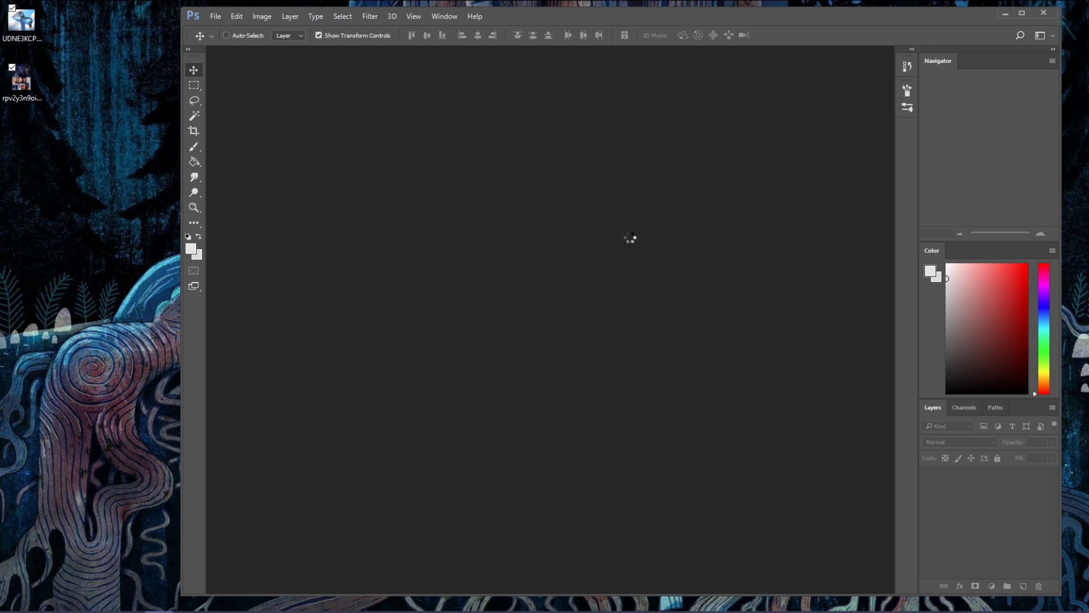
drag(17, 19, 458, 58)
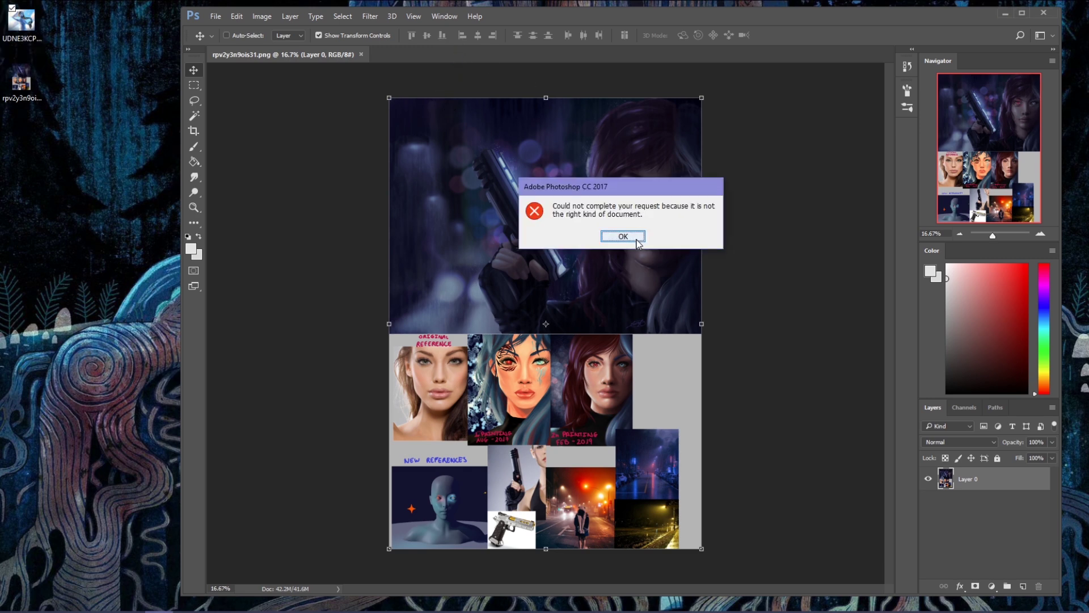
click(623, 236)
Refresh the desktop and rename the downloaded image to adasdasd.jpeg.
right_click(5, 62)
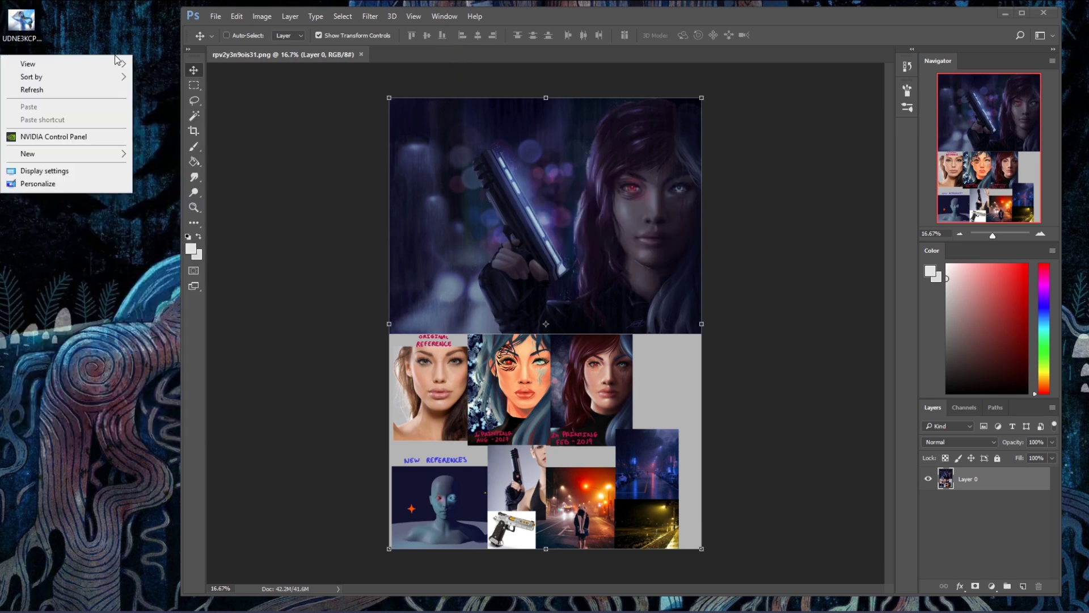
click(89, 90)
click(36, 48)
text(adasdasd.j)
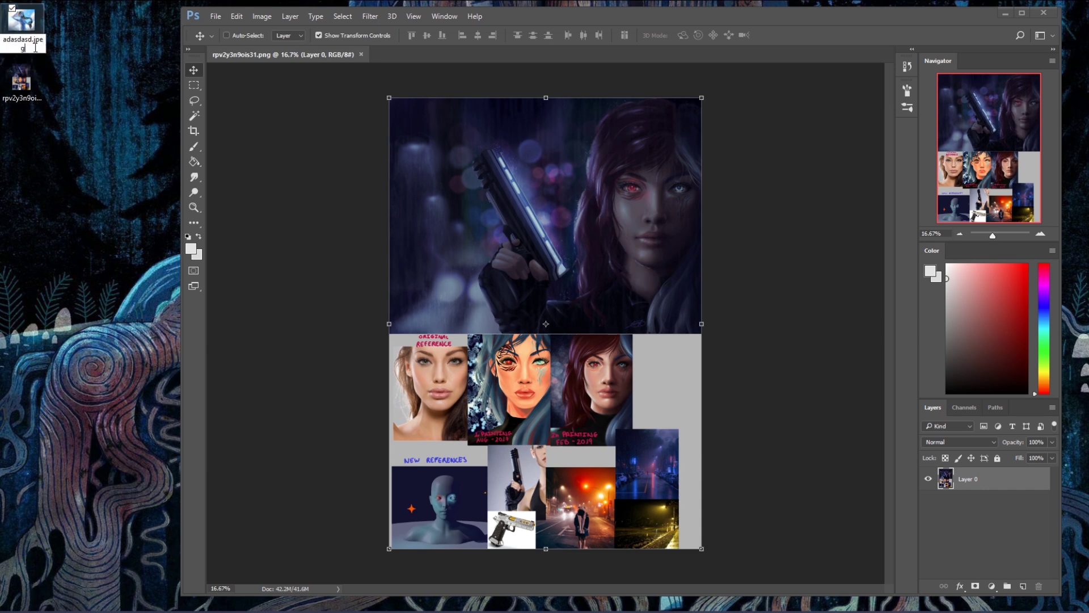
text(peg)
Try loading adasdasd.jpeg into Photoshop, then open it in Google Chrome instead.
drag(34, 47, 441, 55)
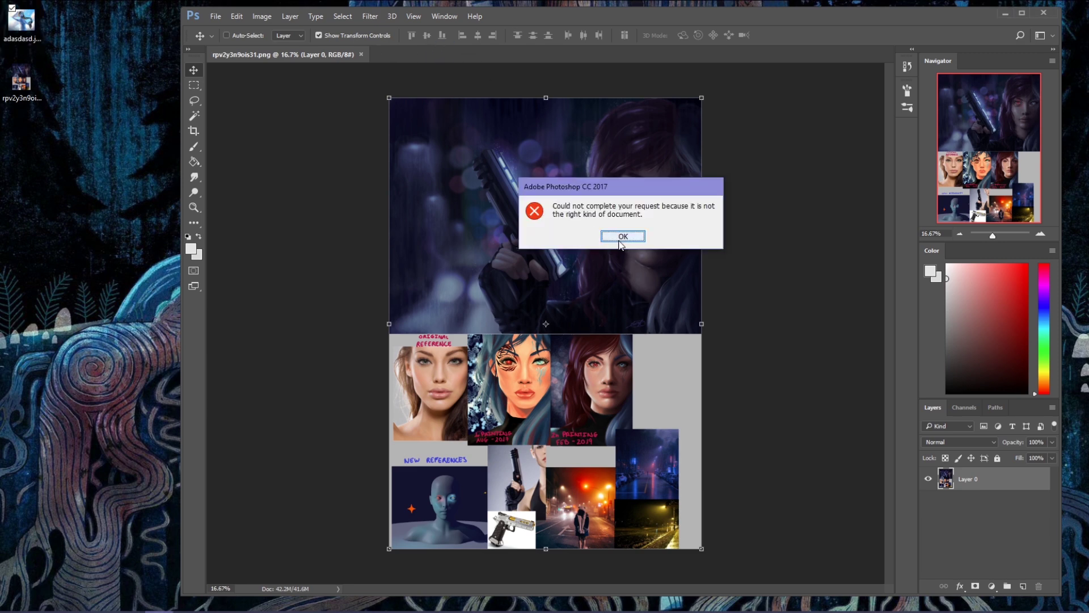
click(623, 237)
double_click(20, 33)
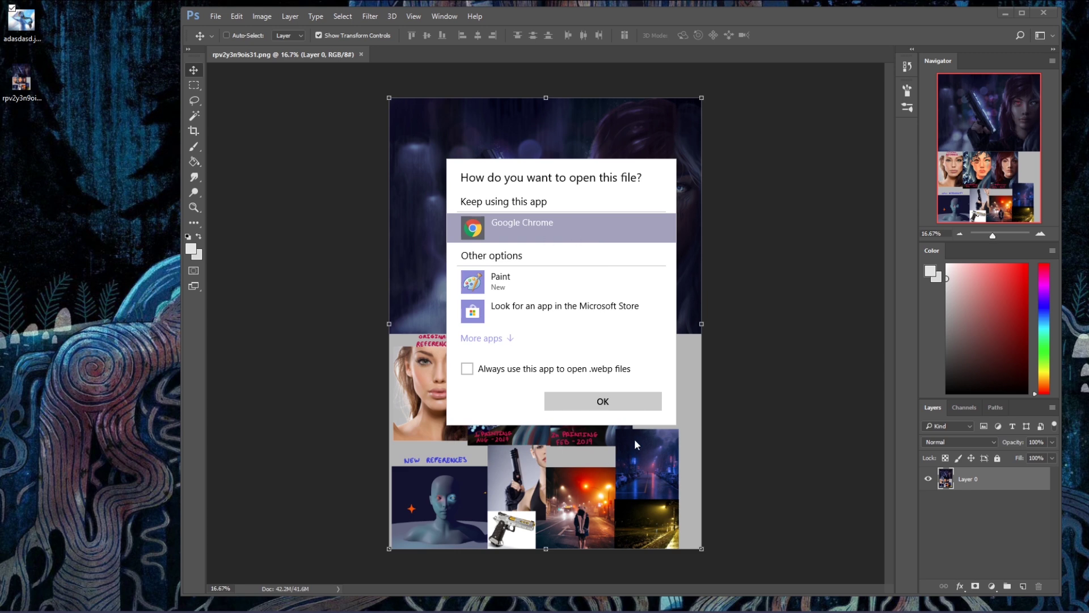
click(646, 407)
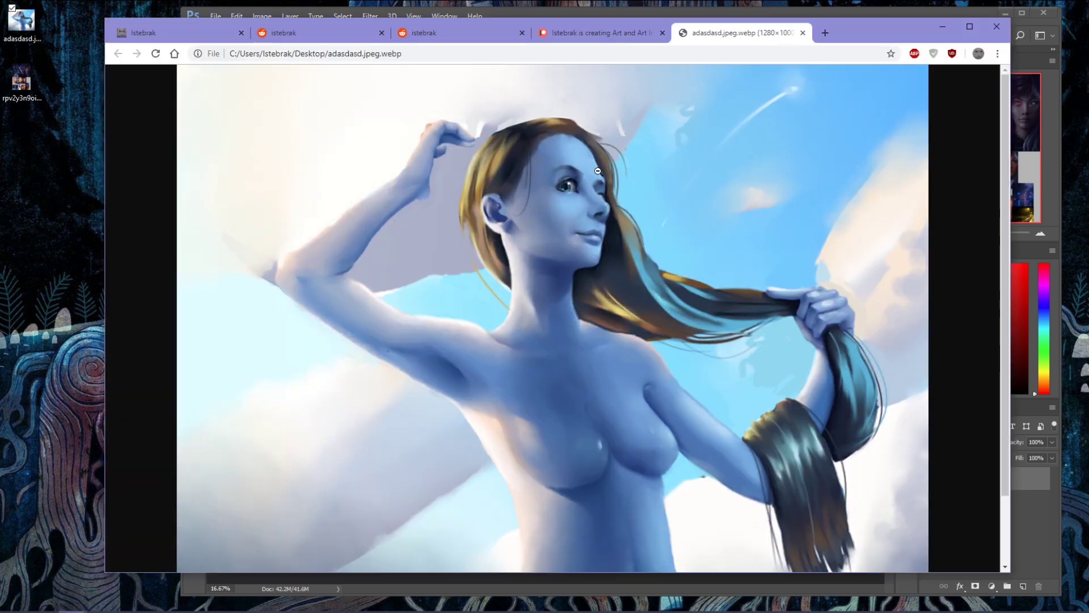
mouse_move(498, 140)
mouse_down()
mouse_move(79, 135)
mouse_move(39, 38)
mouse_up()
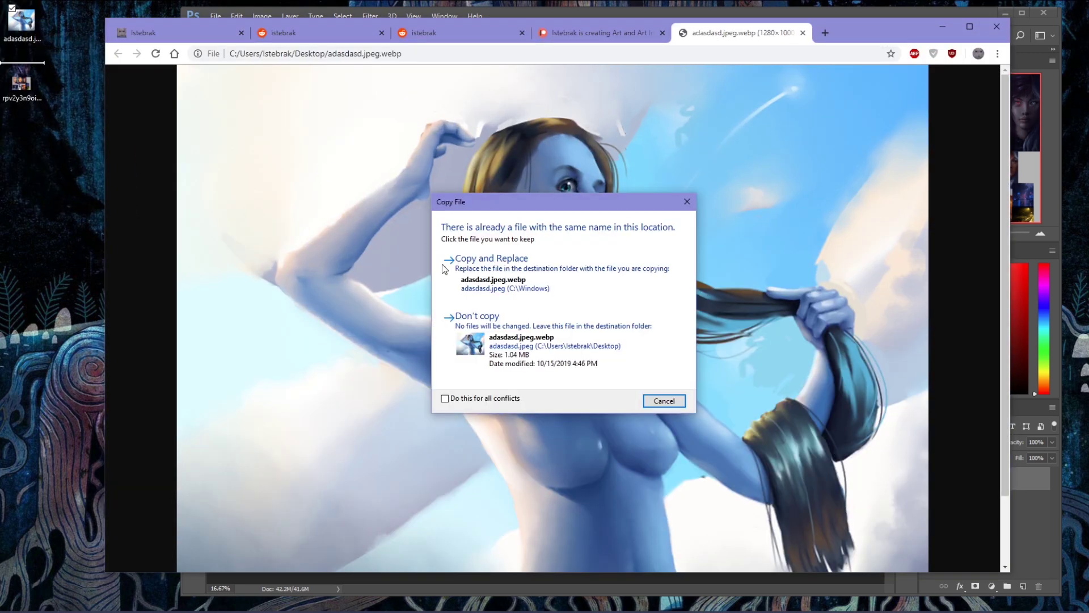
Dismiss the file-conflict prompt, cancel saving the image, and maximize Chrome on the painting.
click(502, 285)
right_click(644, 197)
click(685, 225)
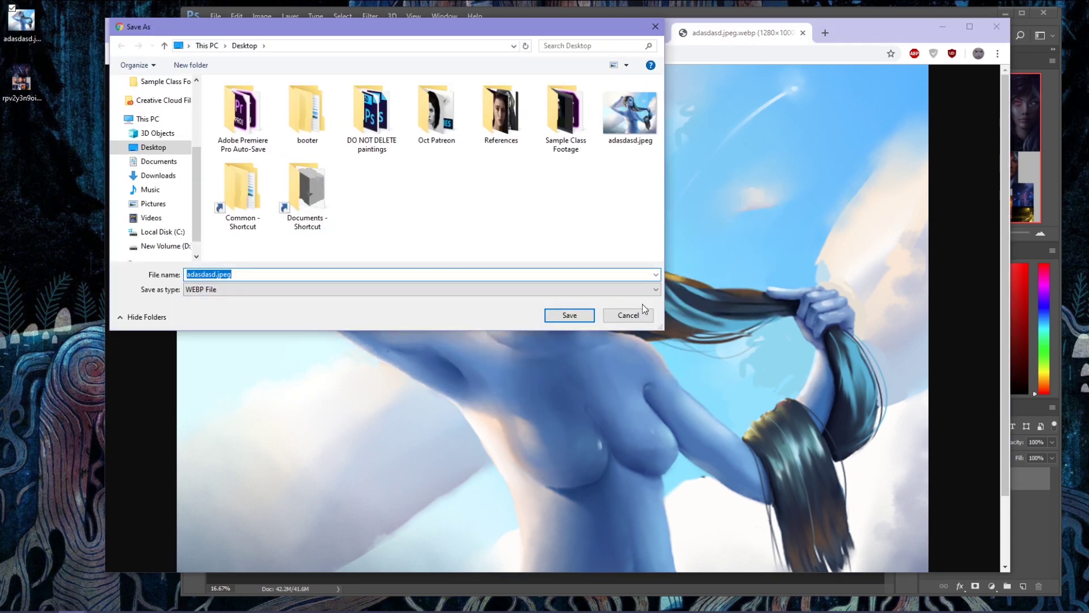
click(616, 315)
click(970, 27)
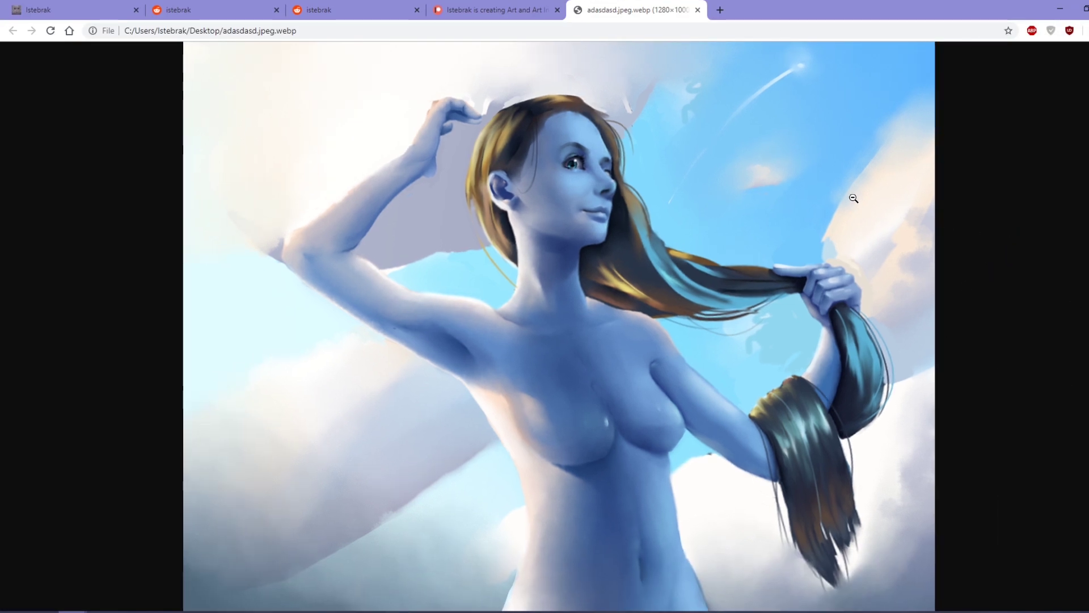
Greenshot-capture the 1270 x 965 painting, delete adasdasd.jpeg, and open the capture in Photoshop.
key(Print)
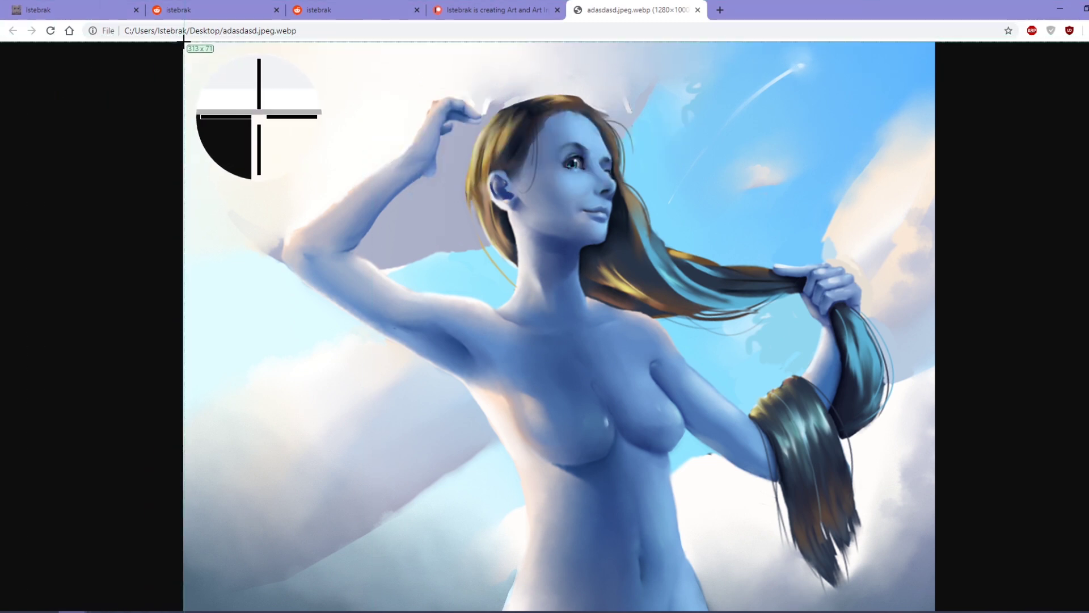
drag(183, 41, 929, 607)
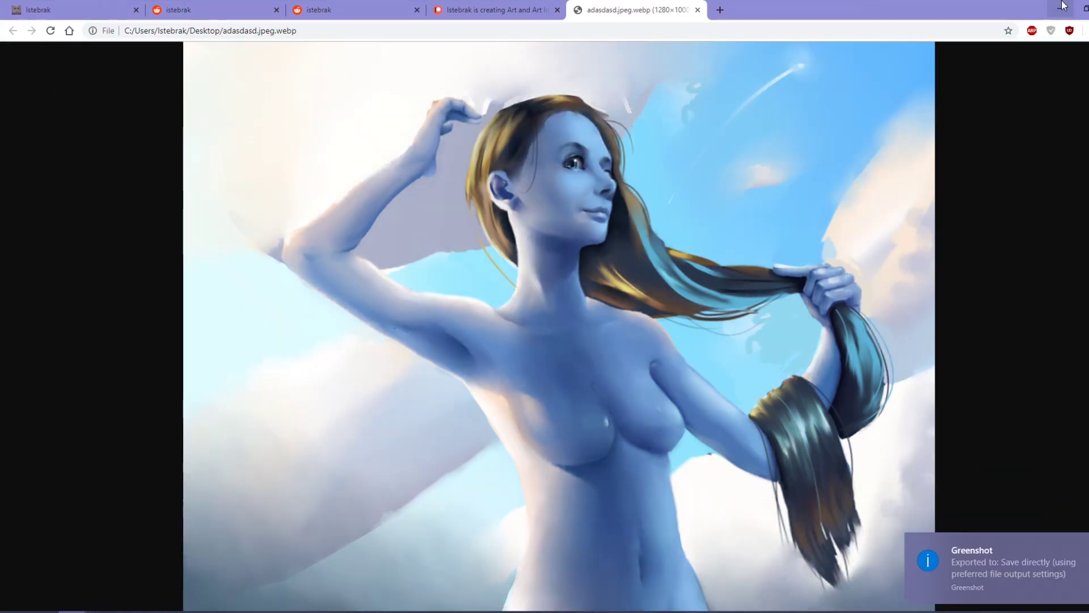
click(1060, 8)
click(44, 28)
key(Delete)
drag(19, 91, 518, 57)
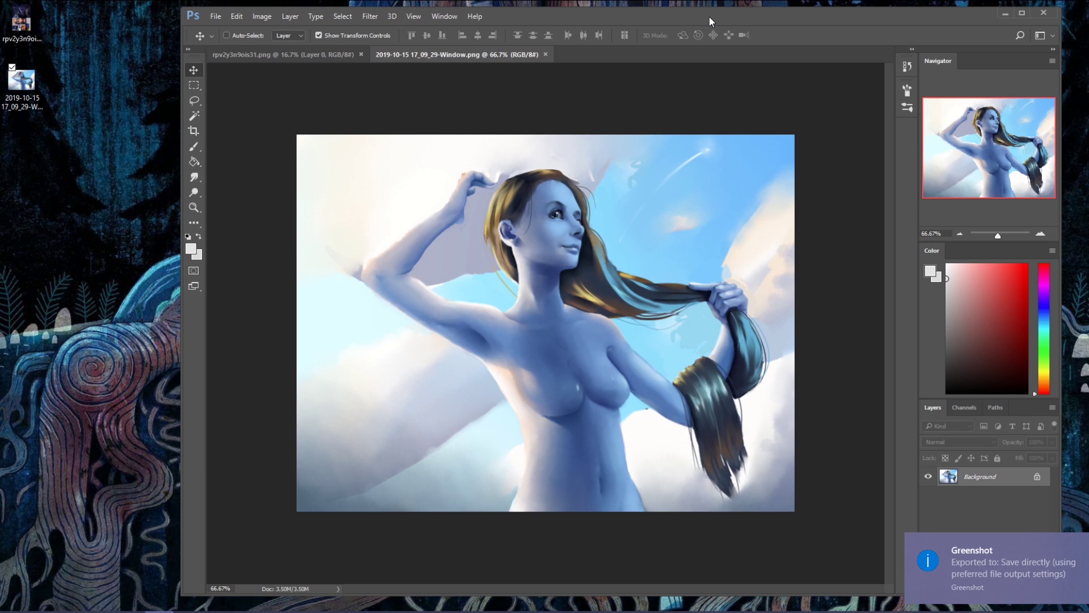
double_click(709, 16)
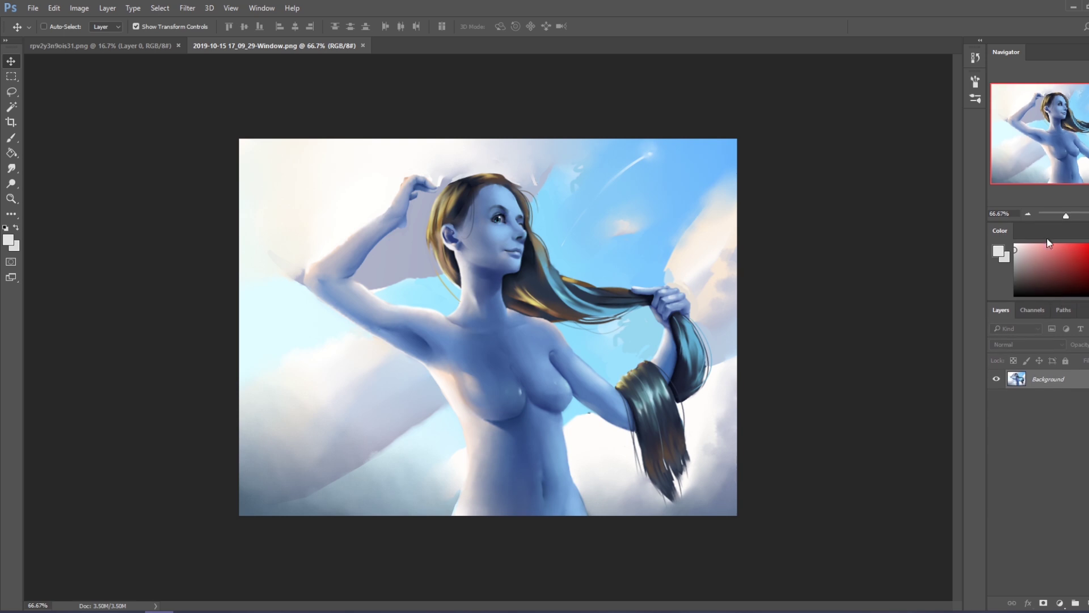
Drag the divider below the Navigator panel down to enlarge the painting preview.
drag(1066, 305, 963, 222)
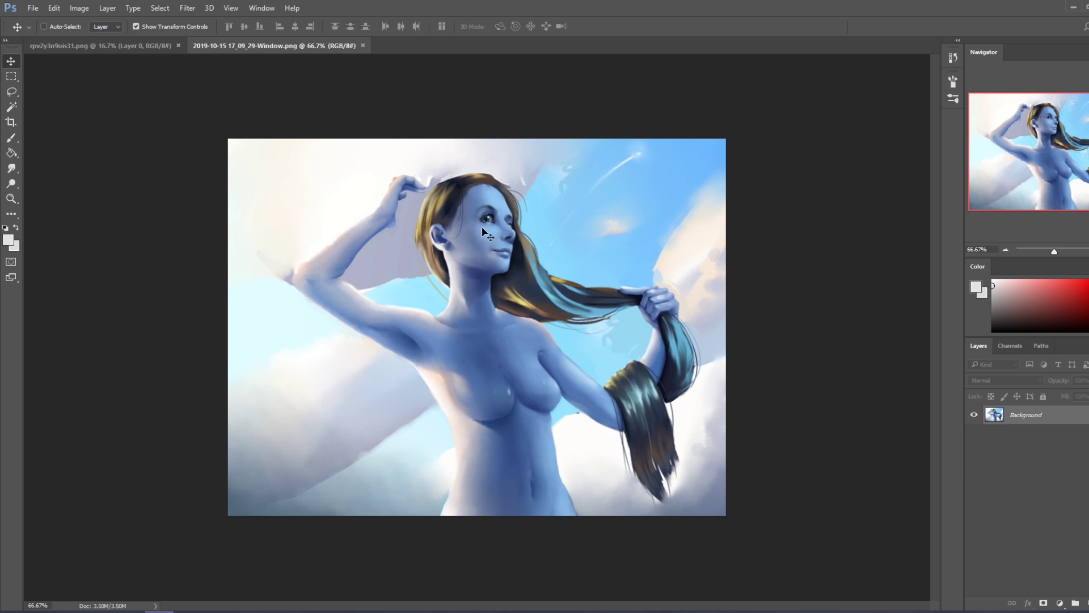
Switch to the Lasso tool (L) to start making freehand selections.
key(l)
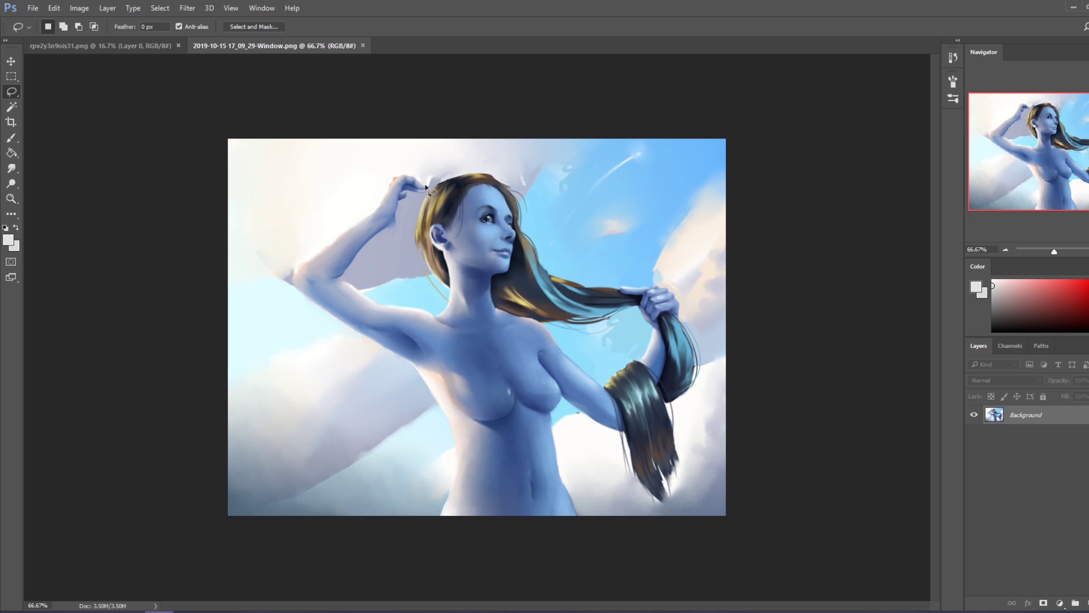
Magic-wand the grey gap between the raised arm and head, then lasso-refine around the neck and armpit.
click(12, 106)
click(415, 220)
key(l)
drag(422, 251, 497, 325)
key(shift)
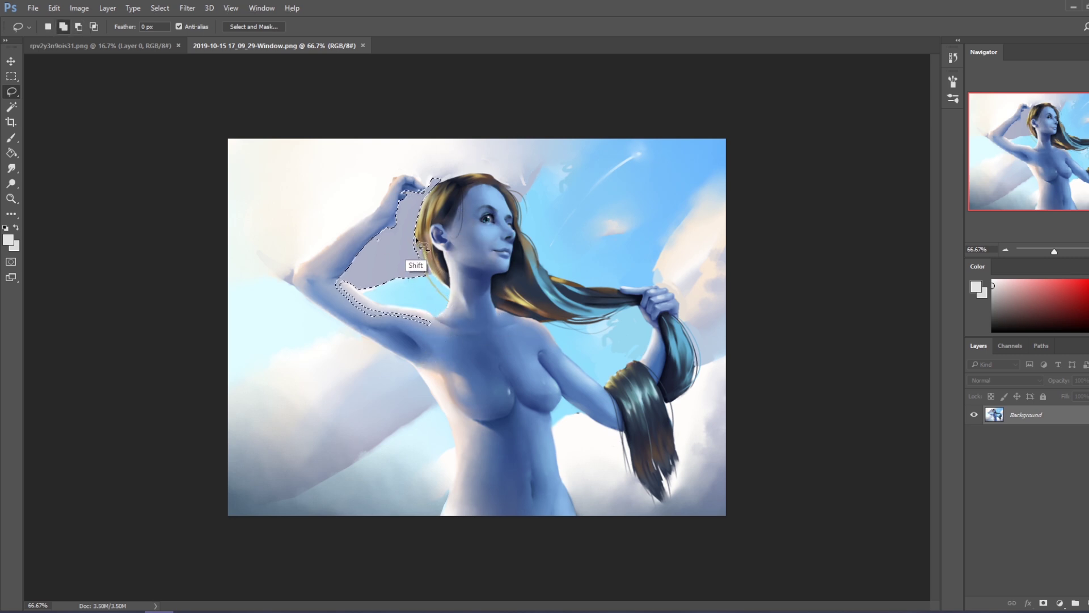
mouse_move(424, 246)
mouse_down()
mouse_move(421, 237)
mouse_move(393, 305)
mouse_up()
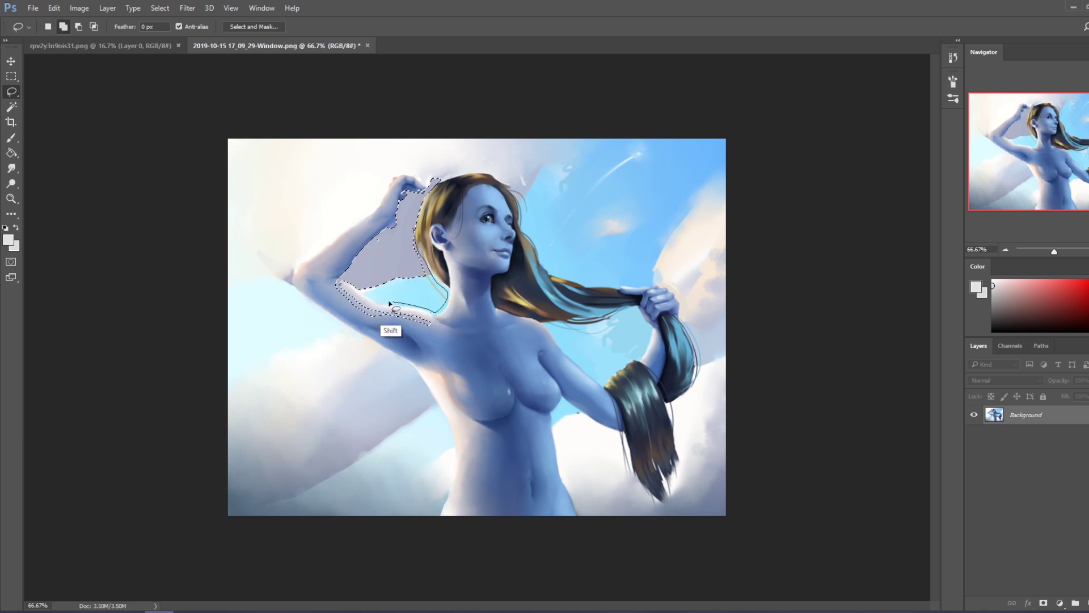
drag(393, 305, 358, 297)
Trim the selection along the hair and arm, then add the sky around the raised hand.
key(alt)
mouse_move(423, 230)
mouse_down()
mouse_move(430, 274)
mouse_move(420, 239)
mouse_up()
key(shift)
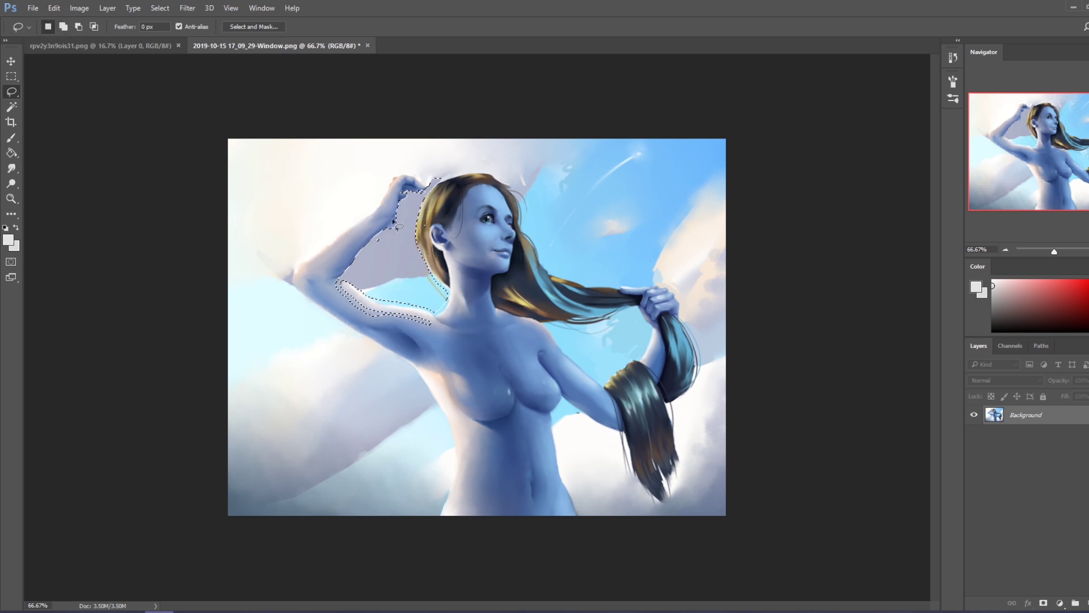
key(shift)
drag(431, 272, 387, 307)
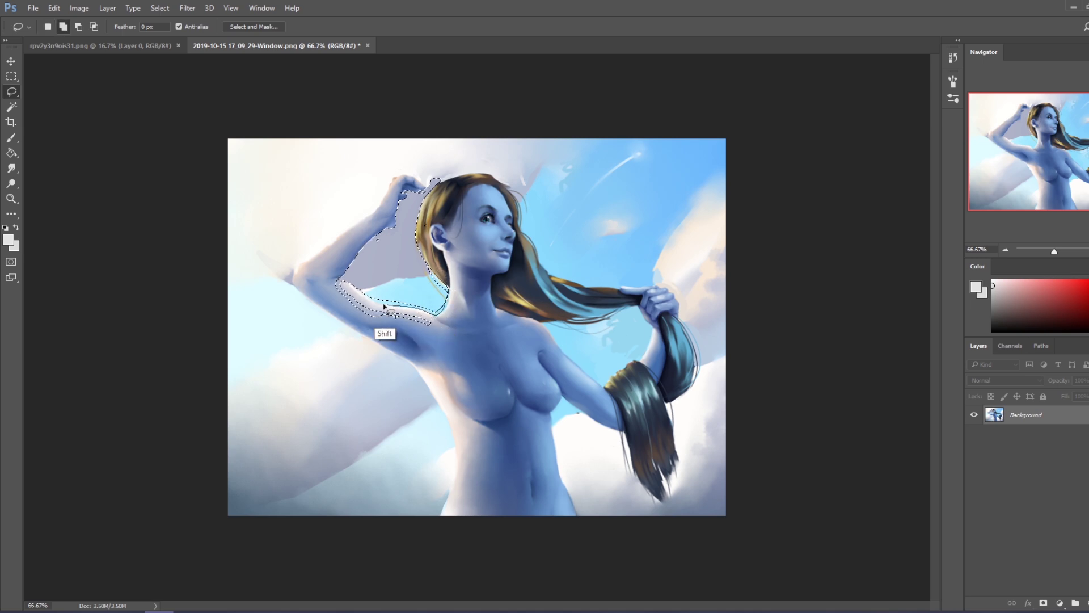
key(alt)
drag(368, 297, 367, 297)
key(shift)
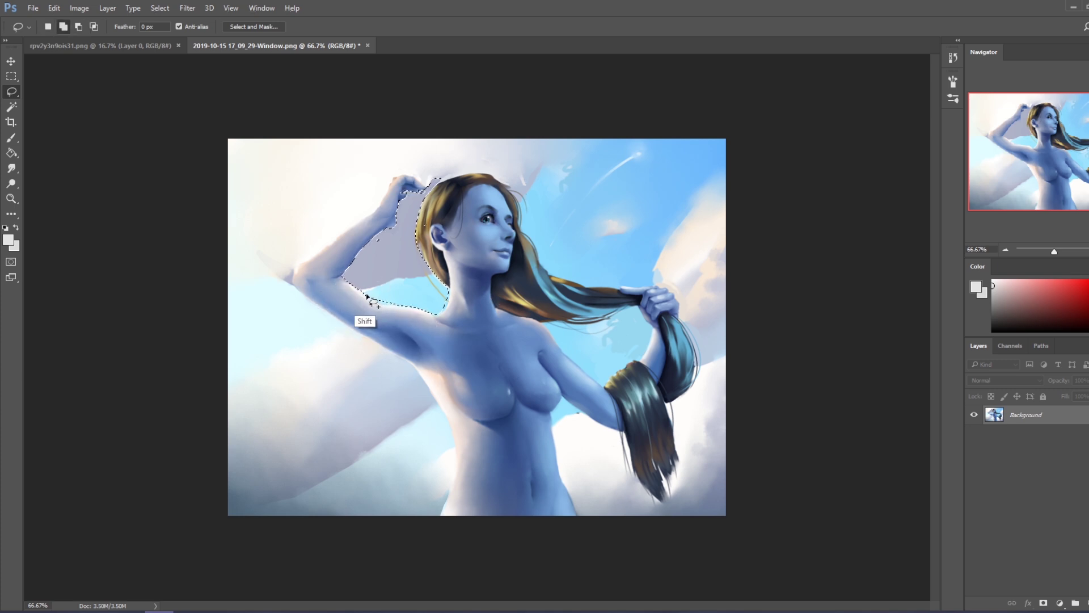
drag(426, 192, 391, 183)
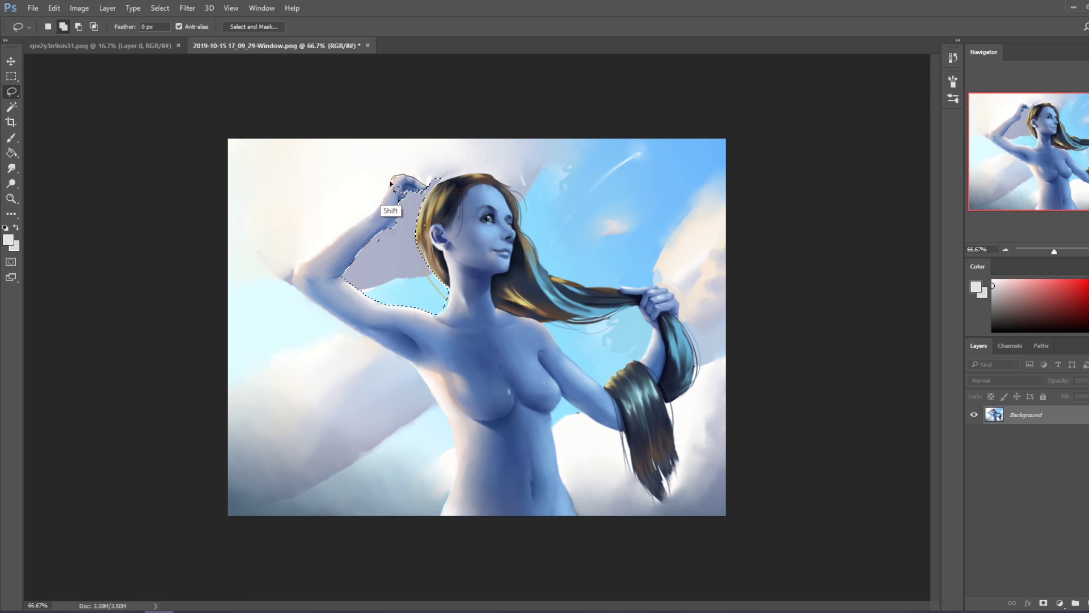
drag(390, 181, 560, 117)
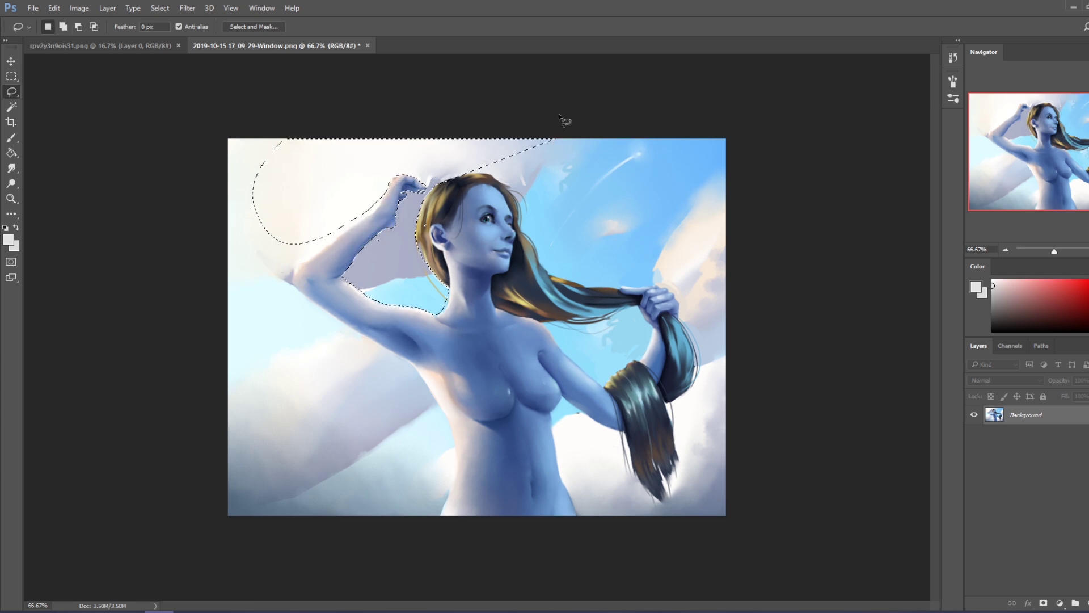
Magic-wand the left-edge sky and the clouds below the arm into the selection.
click(12, 107)
shift+click(280, 260)
shift+click(271, 284)
shift+click(301, 311)
shift+click(359, 363)
shift+click(406, 380)
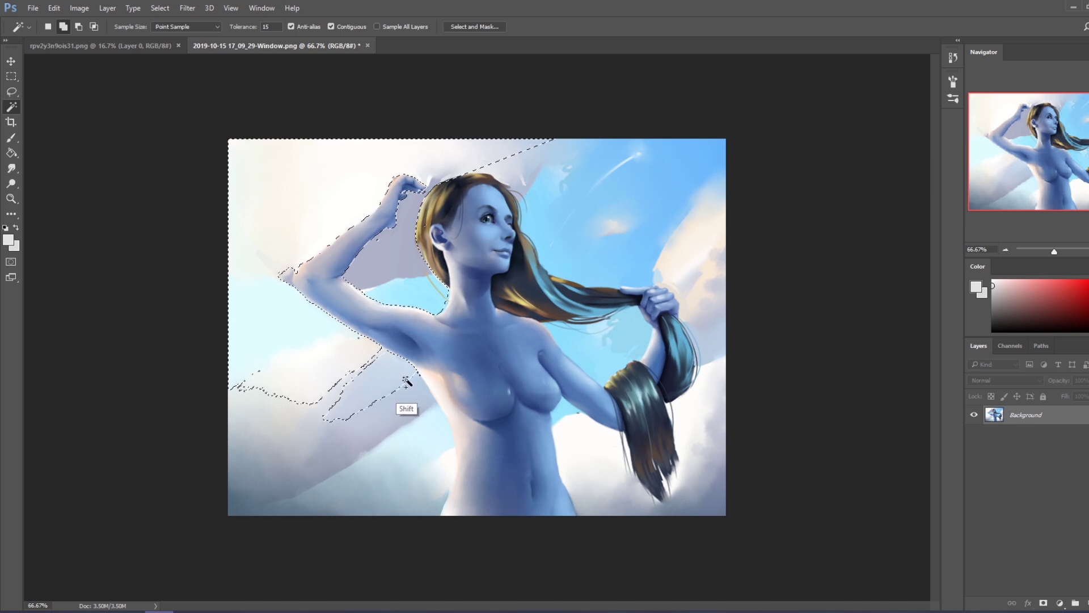
shift+click(400, 365)
Lasso the lower-left sky into the selection, tracing along the body, shoulder and raised arm.
key(l)
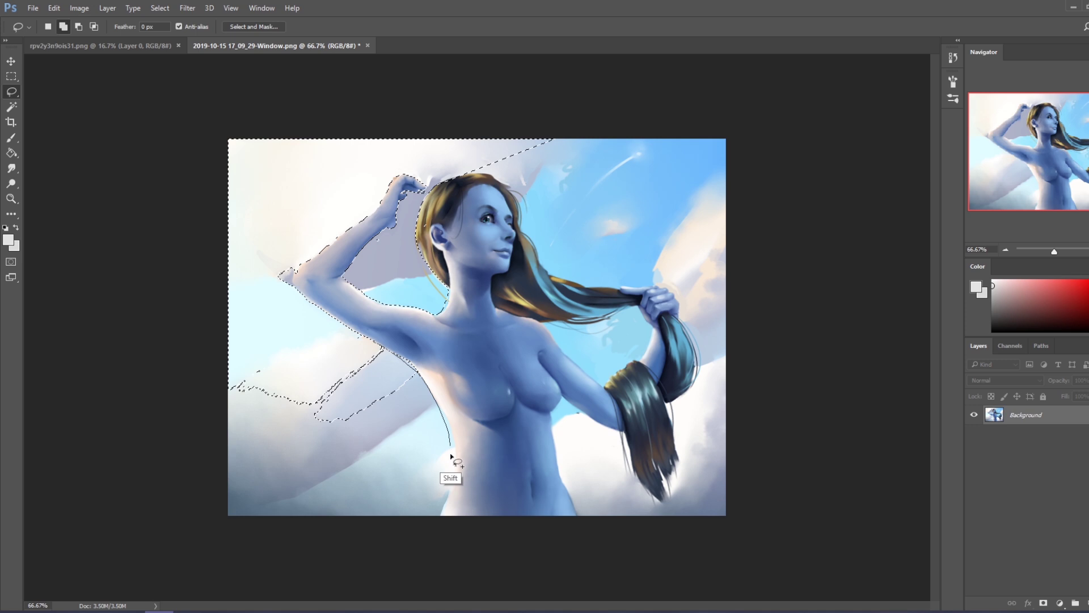
mouse_move(375, 534)
mouse_down()
mouse_move(202, 310)
mouse_move(448, 278)
mouse_up()
drag(230, 480, 449, 484)
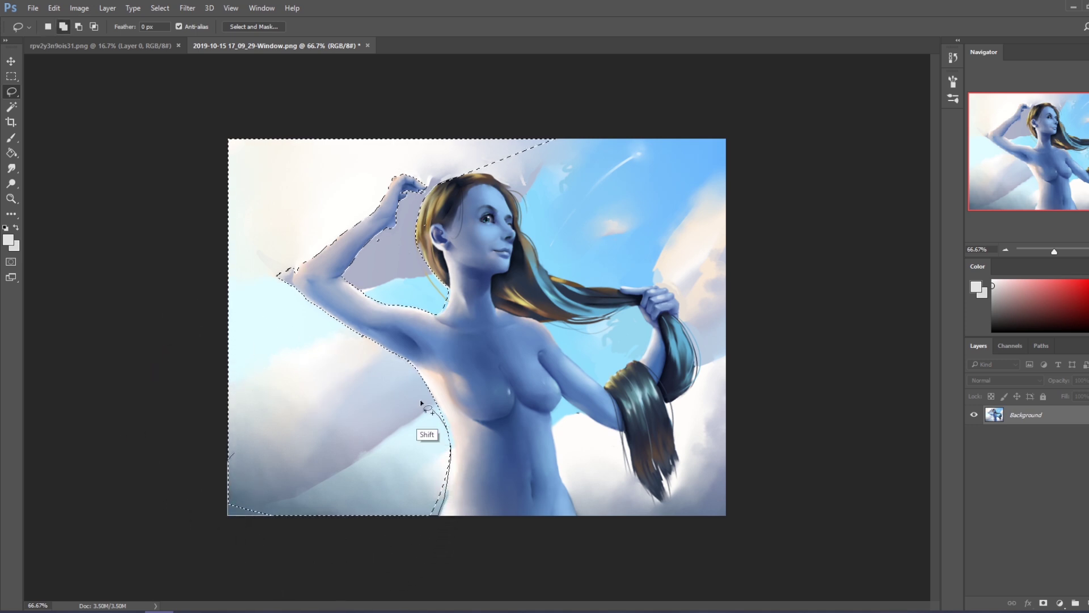
drag(431, 411, 435, 402)
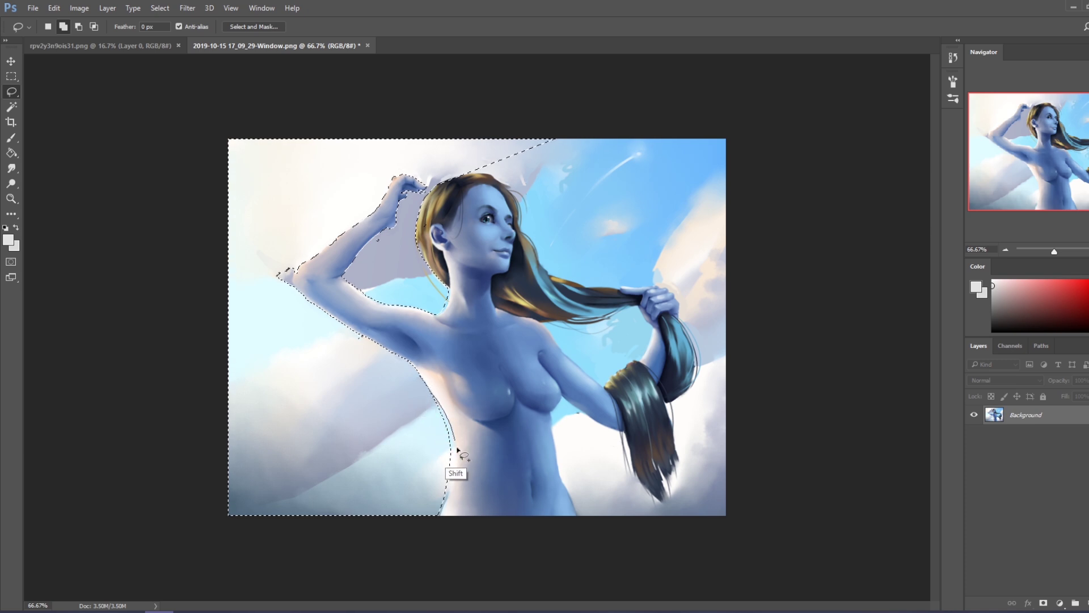
drag(353, 334, 380, 360)
mouse_move(291, 304)
mouse_down()
mouse_move(291, 289)
mouse_move(333, 340)
mouse_up()
drag(293, 291, 326, 334)
drag(294, 289, 341, 339)
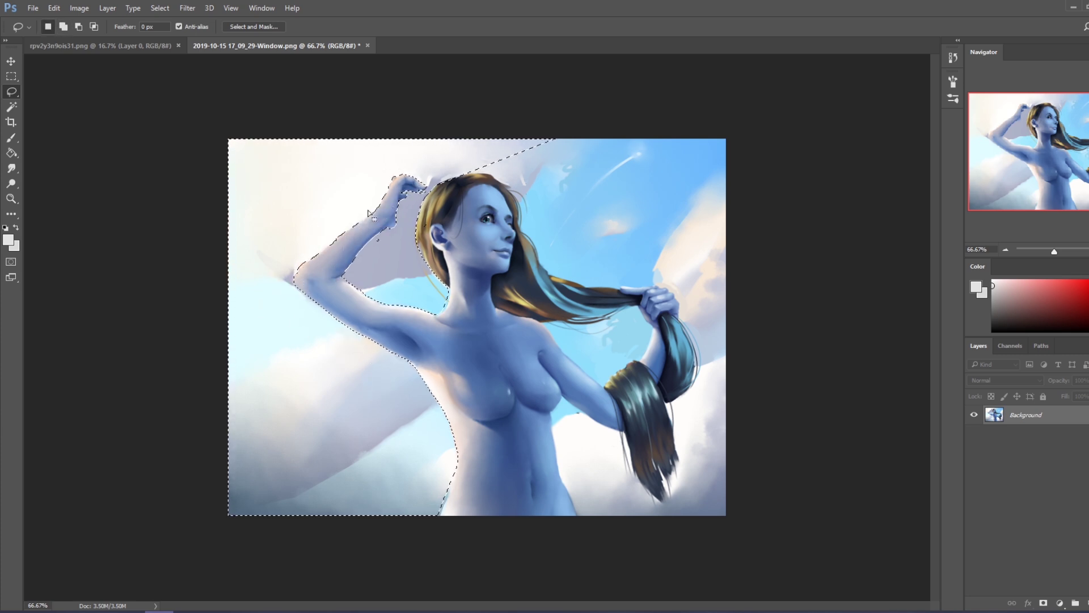
Add the arm-hair gap and the sky right of and above the head along the hair.
key(shift)
drag(395, 239, 400, 229)
key(shift)
drag(494, 165, 786, 160)
key(shift)
mouse_move(511, 170)
mouse_down()
mouse_move(455, 175)
mouse_move(513, 190)
mouse_move(611, 292)
mouse_up()
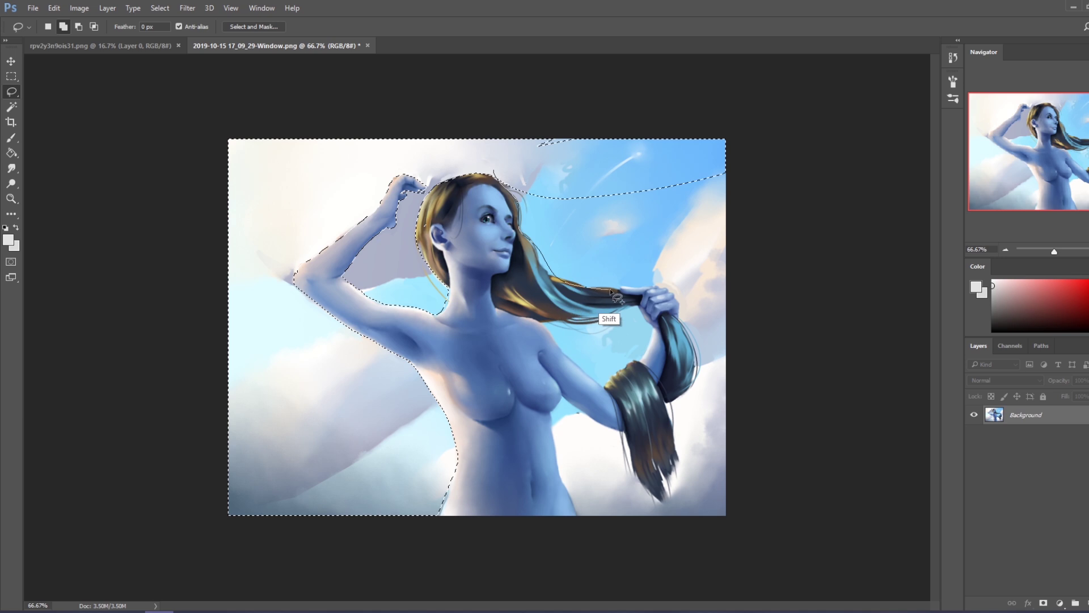
drag(611, 292, 595, 114)
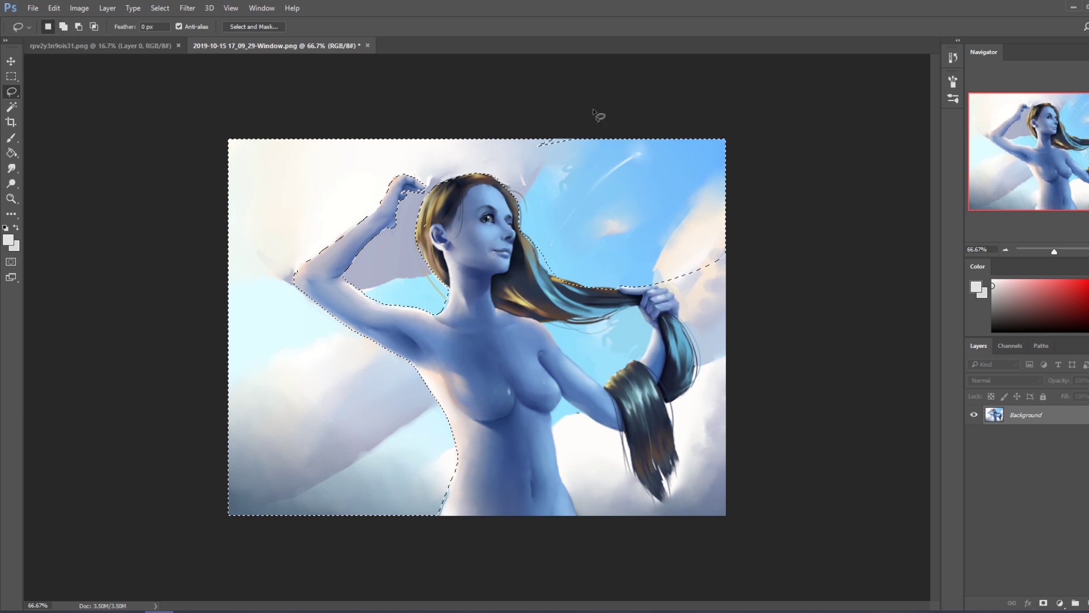
key(shift)
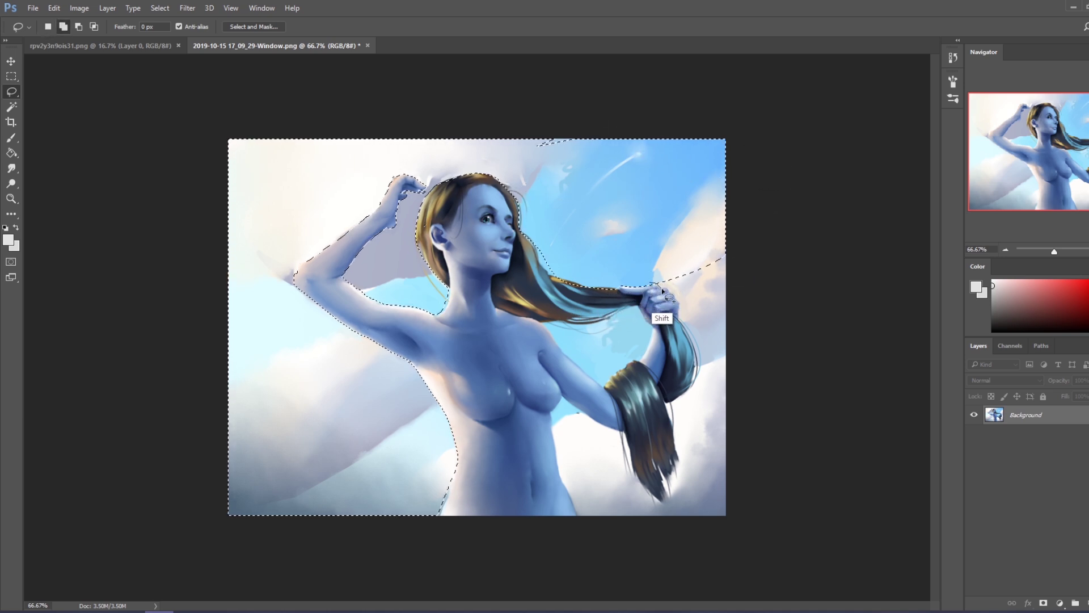
Add the sky around the right hand, down the hair, around the hair tip and lower right.
drag(671, 294, 672, 304)
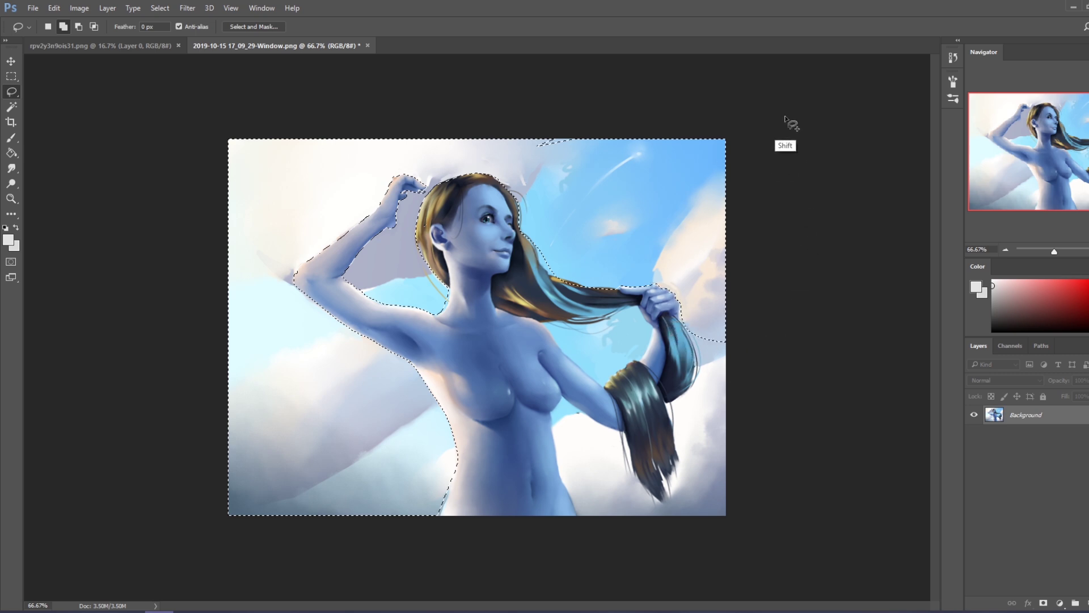
key(shift)
mouse_move(747, 297)
mouse_down()
mouse_move(701, 348)
mouse_move(714, 554)
mouse_up()
key(shift)
drag(670, 432, 659, 504)
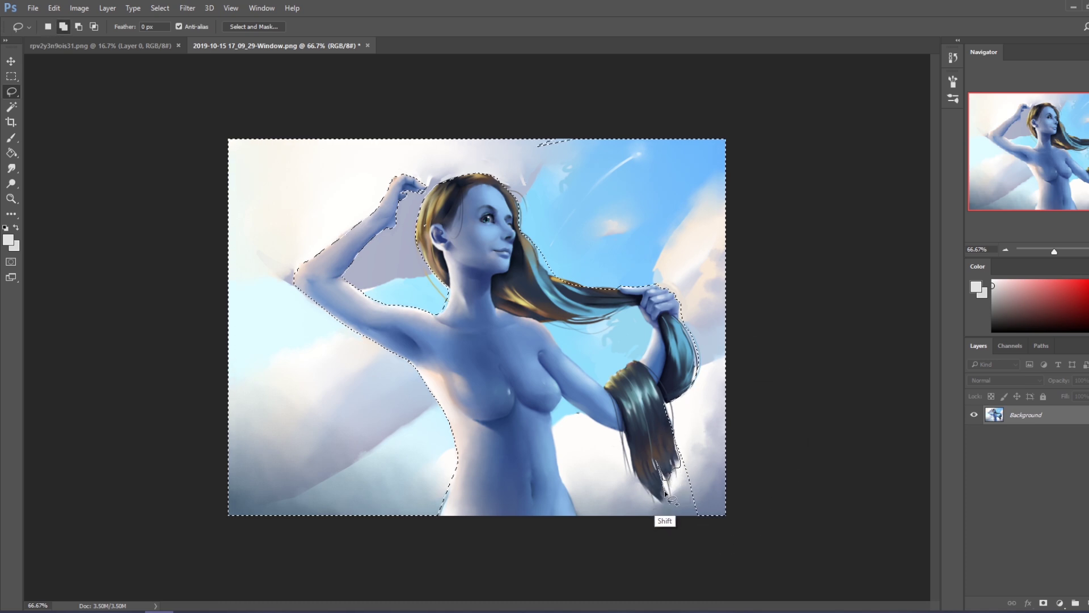
drag(703, 562, 755, 423)
key(shift)
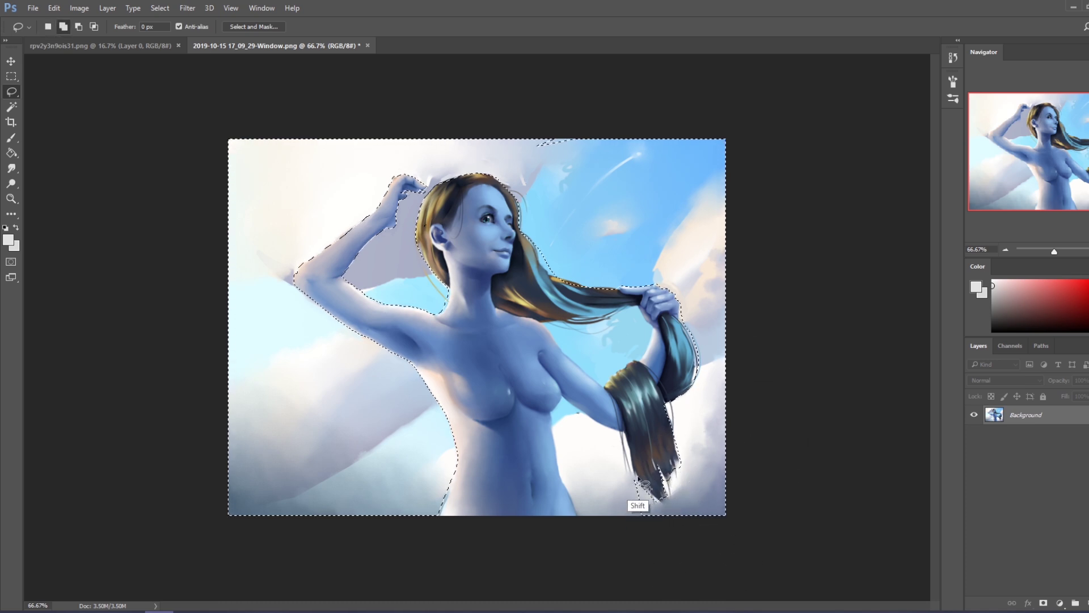
mouse_move(647, 501)
mouse_down()
mouse_move(610, 427)
mouse_move(568, 401)
mouse_up()
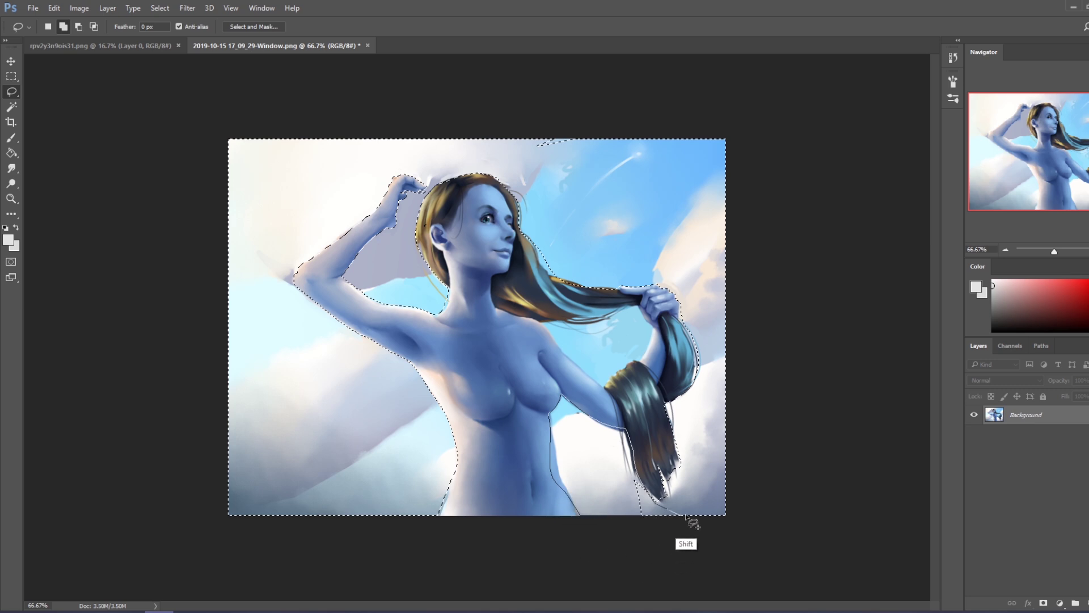
drag(549, 454, 689, 518)
Finish the sky selection and bring up the New Layer dialog to convert Background into Layer 0.
key(alt)
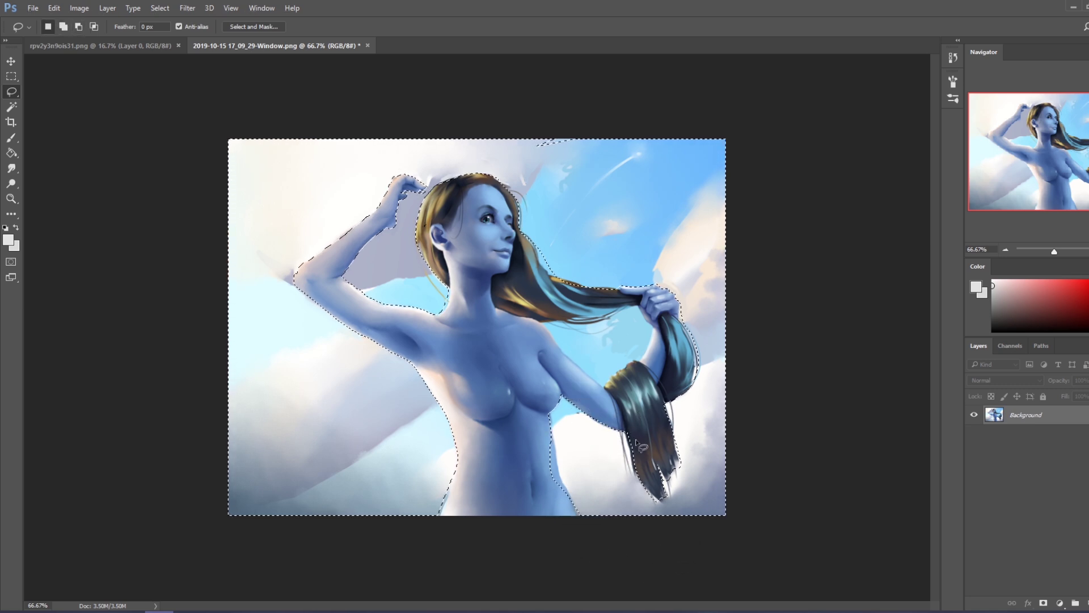
key(shift)
key(alt)
key(shift)
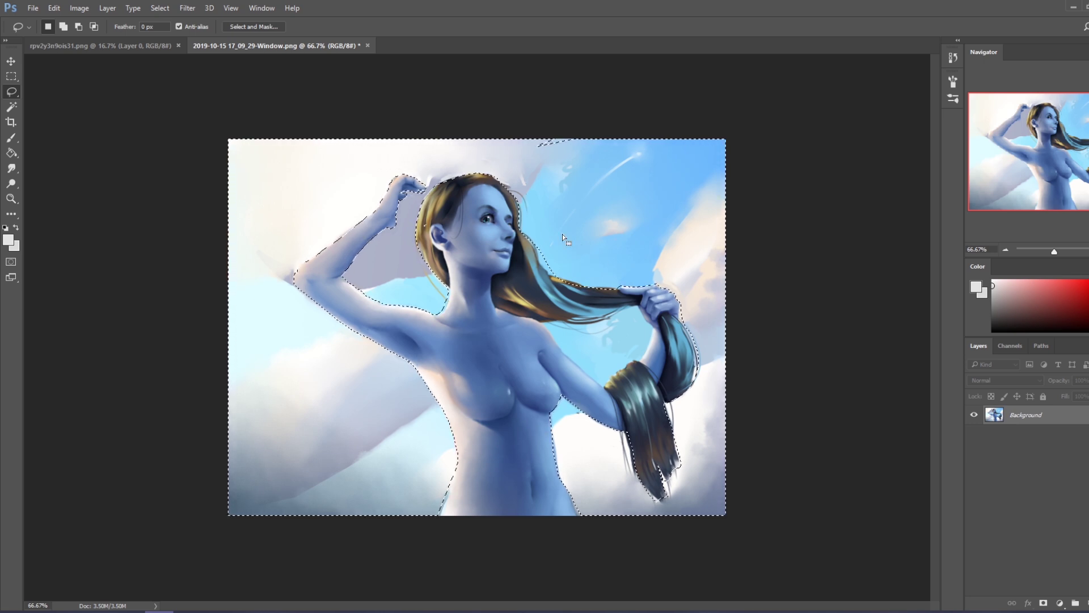
double_click(1067, 415)
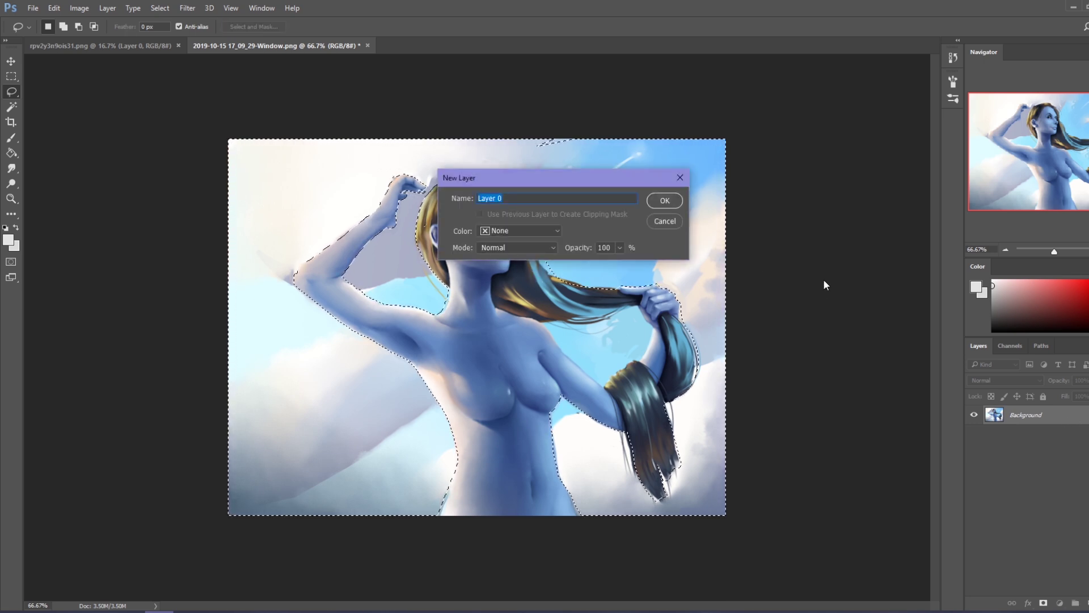
Convert the Background to Layer 0 and add the hair area to the sky selection.
click(663, 198)
key(Delete)
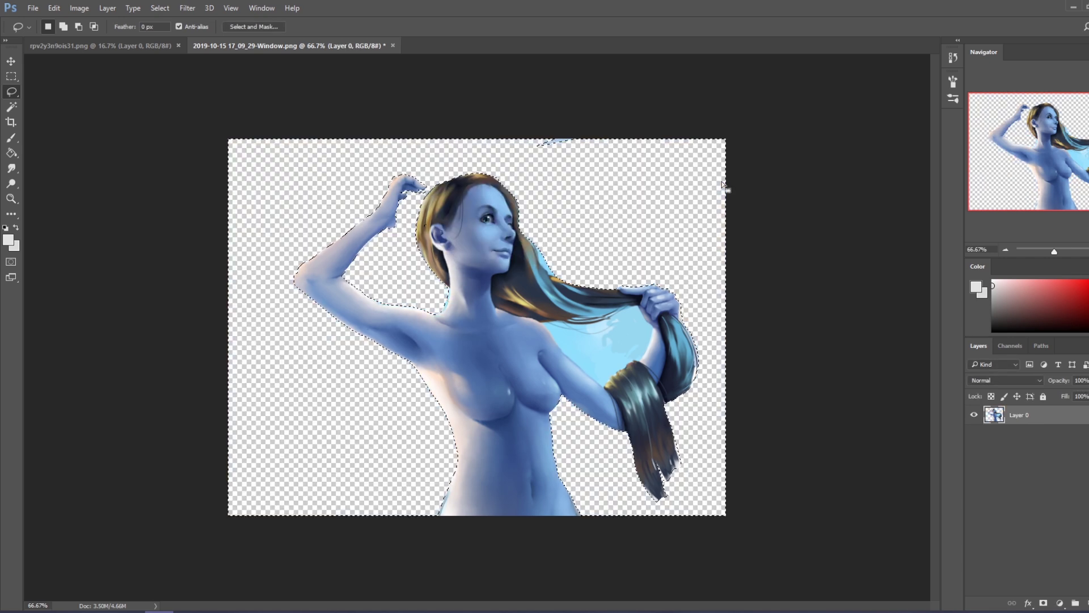
key(ctrl+z)
key(shift)
drag(635, 332, 562, 321)
drag(588, 381, 633, 363)
drag(627, 278, 629, 286)
Remove the arm strip and shoulder edge from the sky selection, restoring the figure outline.
key(alt)
drag(553, 368, 594, 384)
drag(548, 329, 545, 360)
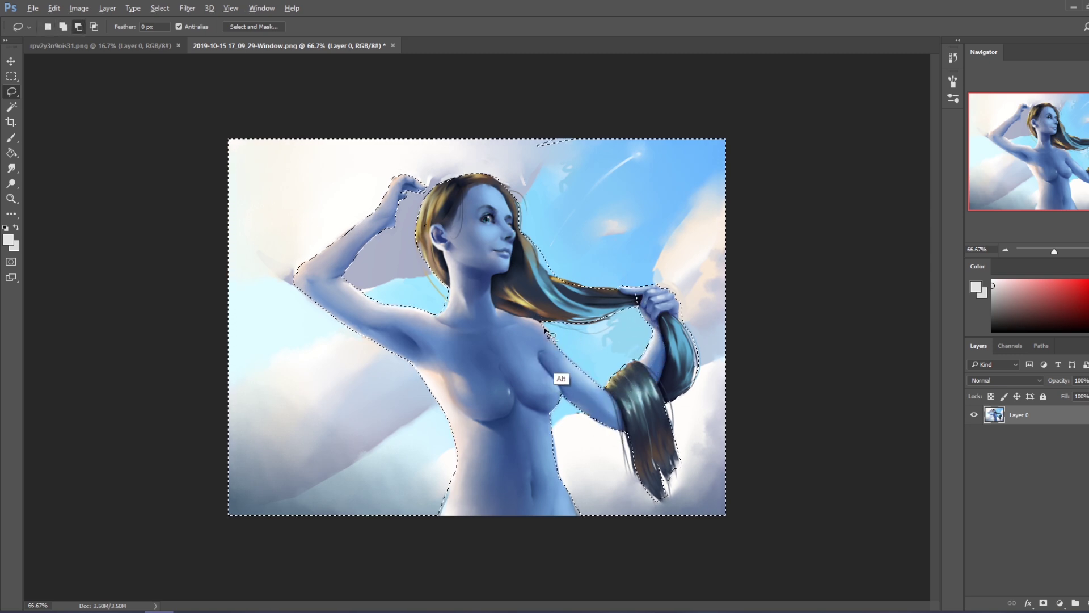
key(alt)
drag(536, 318, 549, 329)
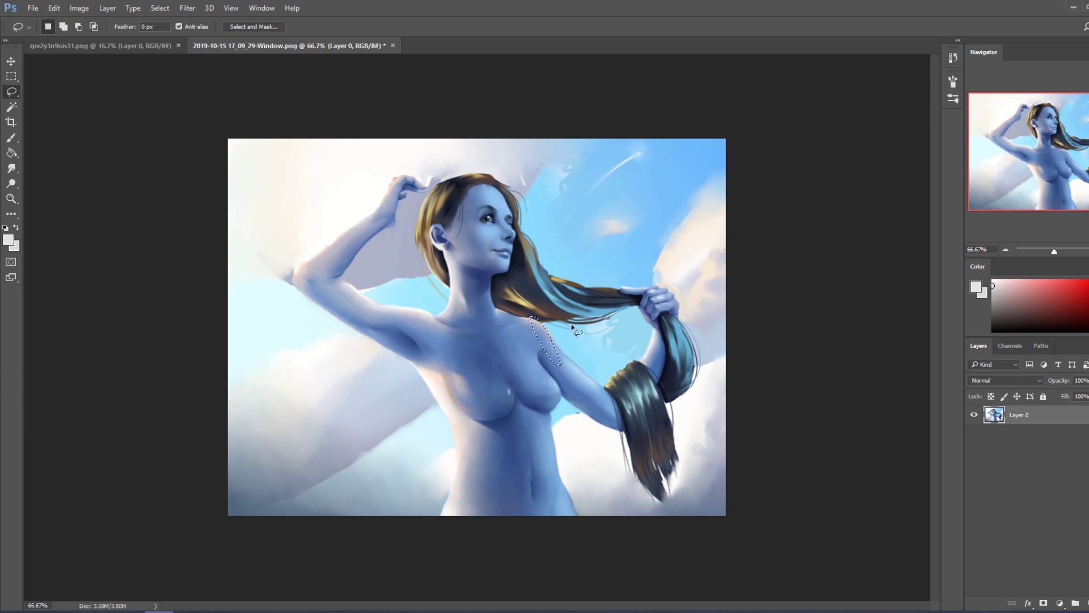
key(ctrl+z)
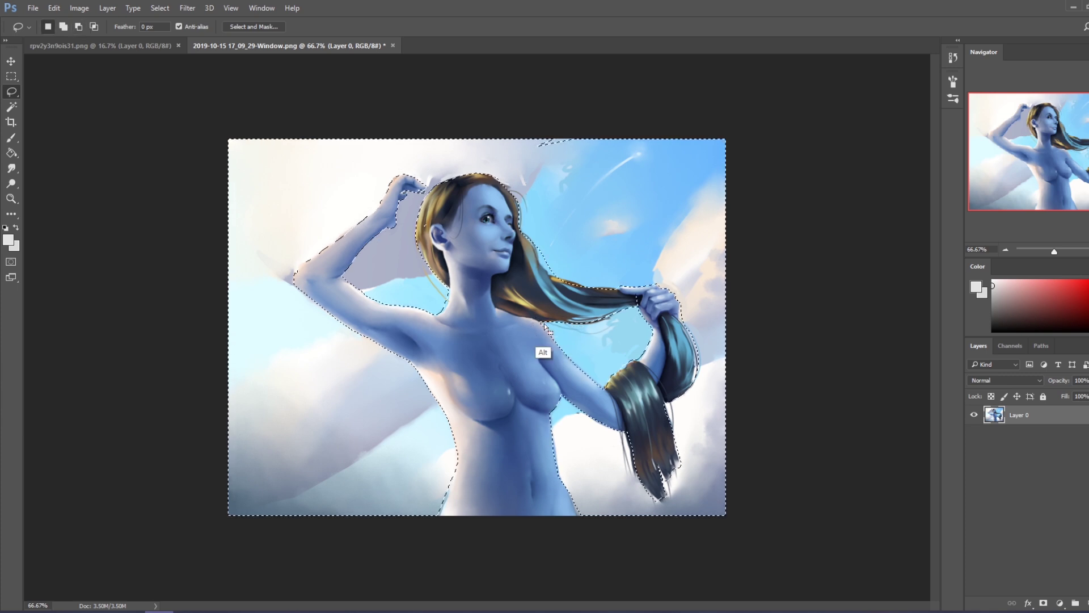
Copy the selected sky to Layer 1 below Layer 0 and add a new empty layer.
key(ctrl+j)
drag(1040, 421, 1076, 447)
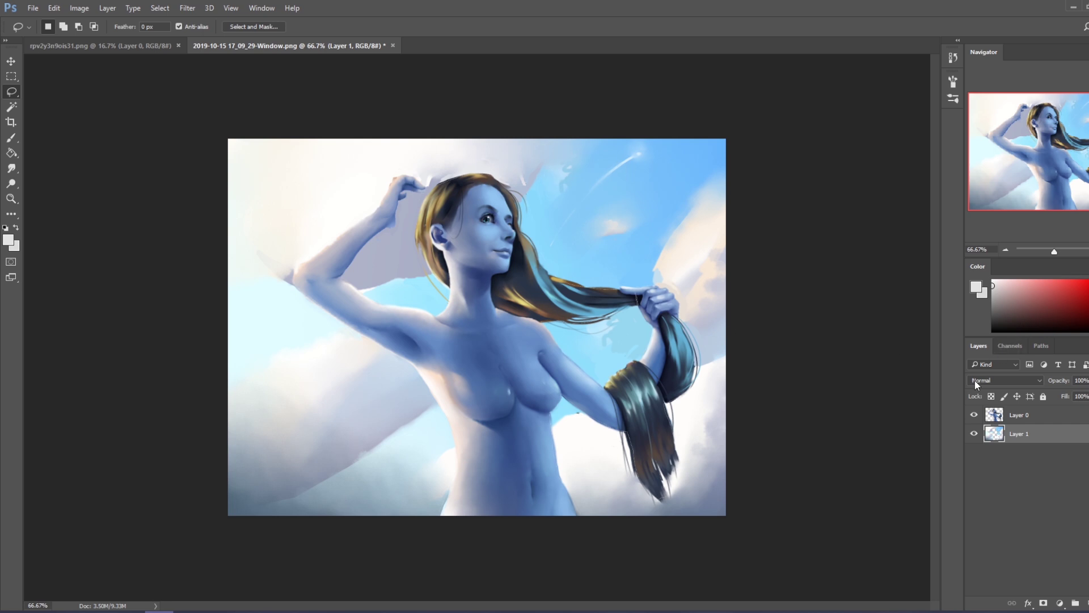
key(ctrl+shift+alt+n)
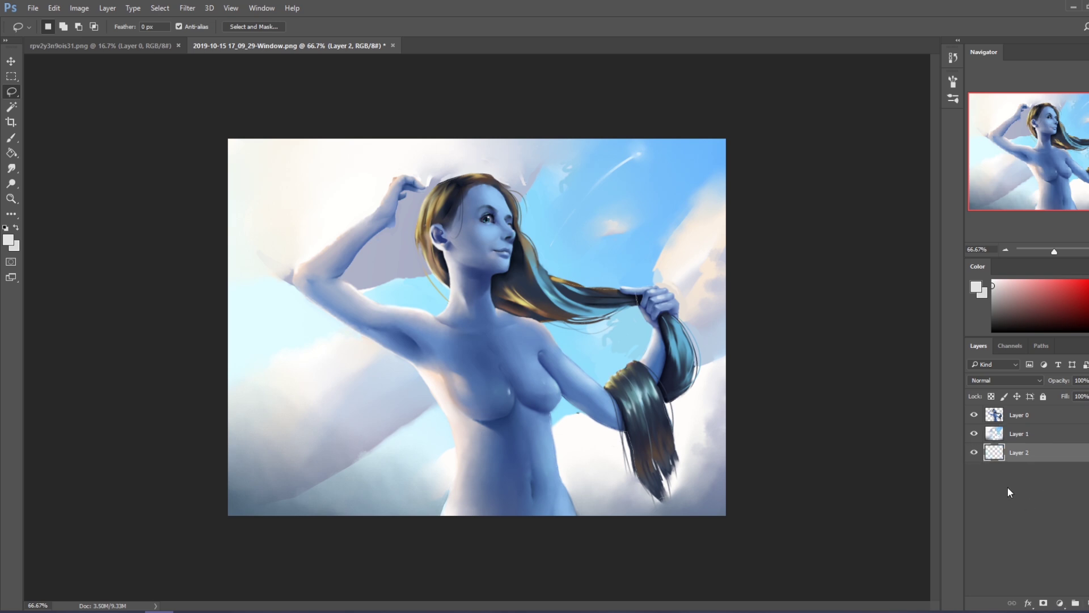
Fill the new bottom layer with light sky blue.
key(g)
key(alt)
alt+click(538, 215)
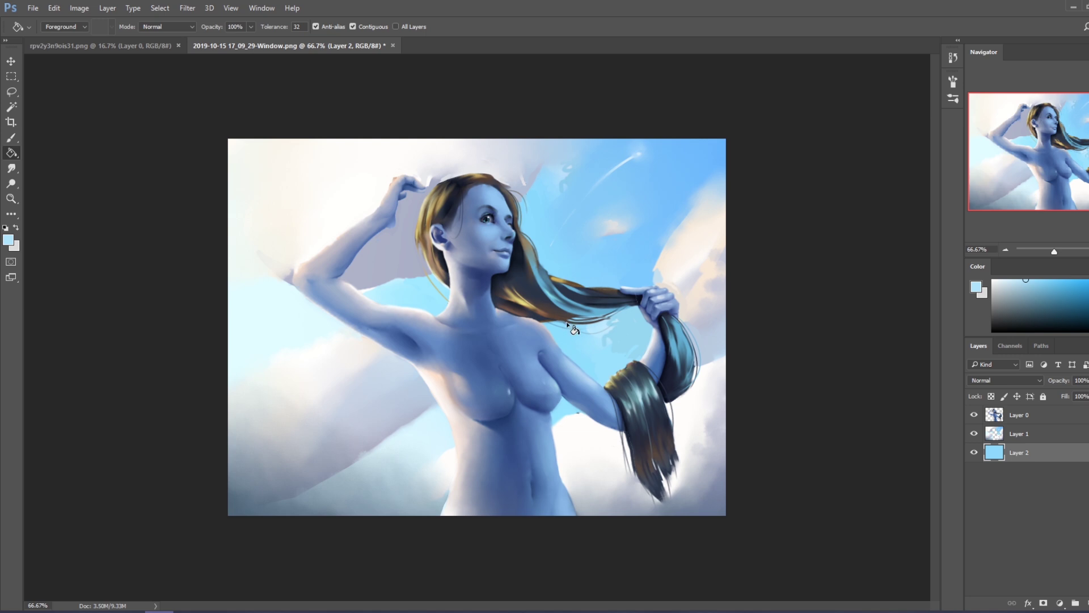
Fade Layer 1 to 50% fill and merge it down into Layer 2.
key(alt+bracketright)
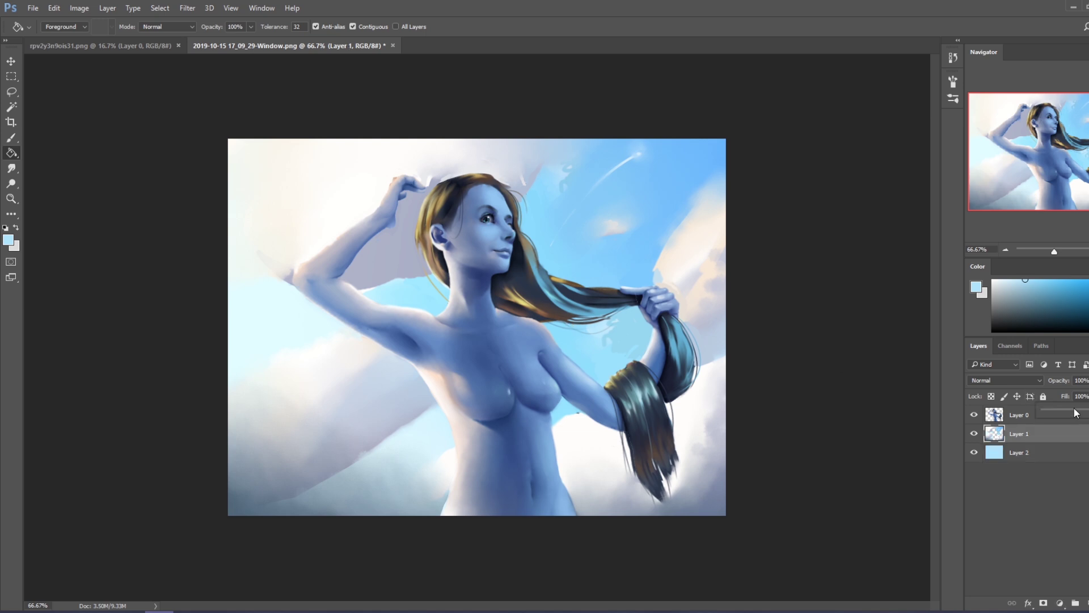
drag(1074, 413, 1078, 415)
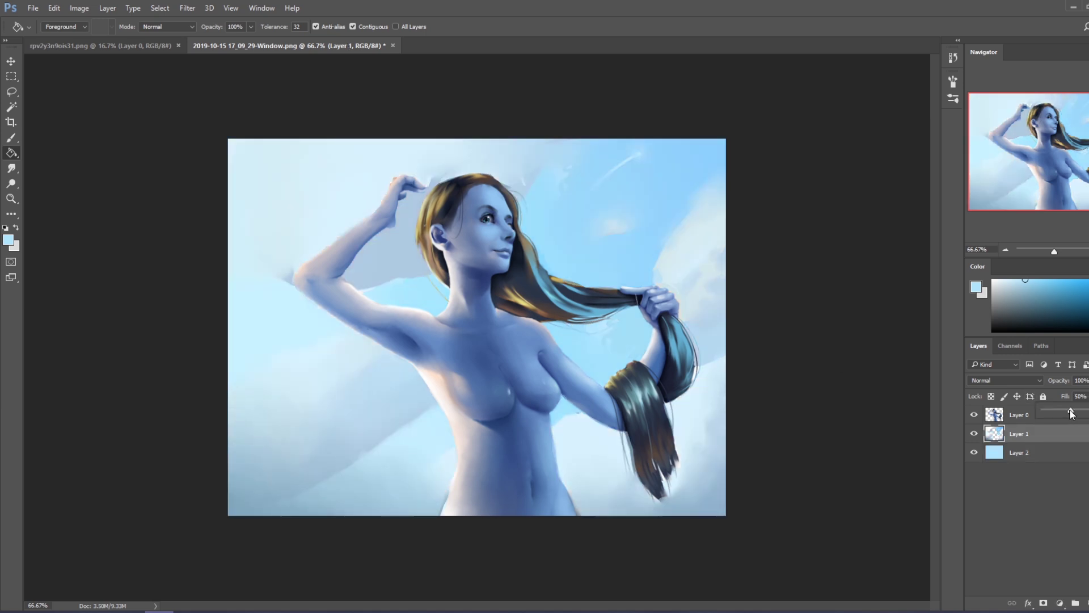
right_click(1020, 443)
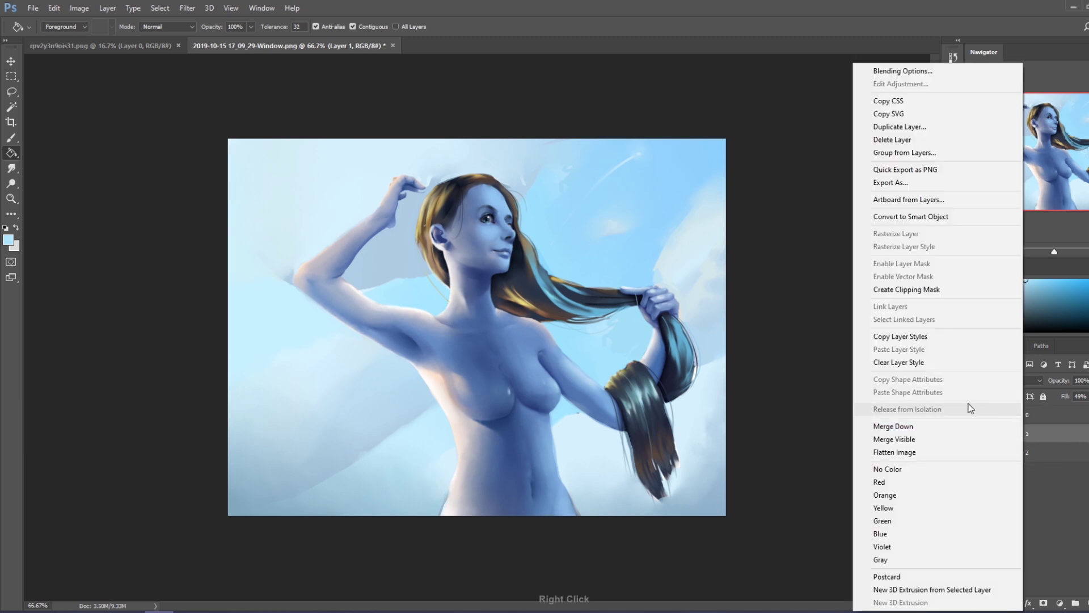
click(900, 423)
Choose the 500 px brush preset and bring up its opacity setting.
key(b)
right_click(409, 213)
click(446, 370)
click(246, 26)
At 100% brush opacity, paint a light dab beside the raised arm and sample a new colour.
drag(247, 42, 273, 48)
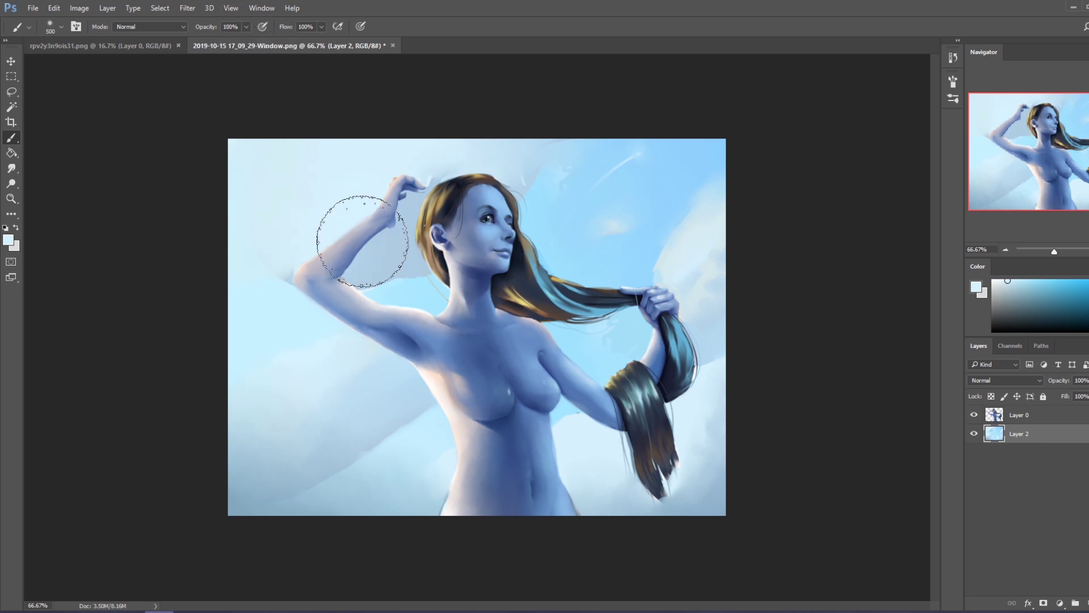
click(383, 238)
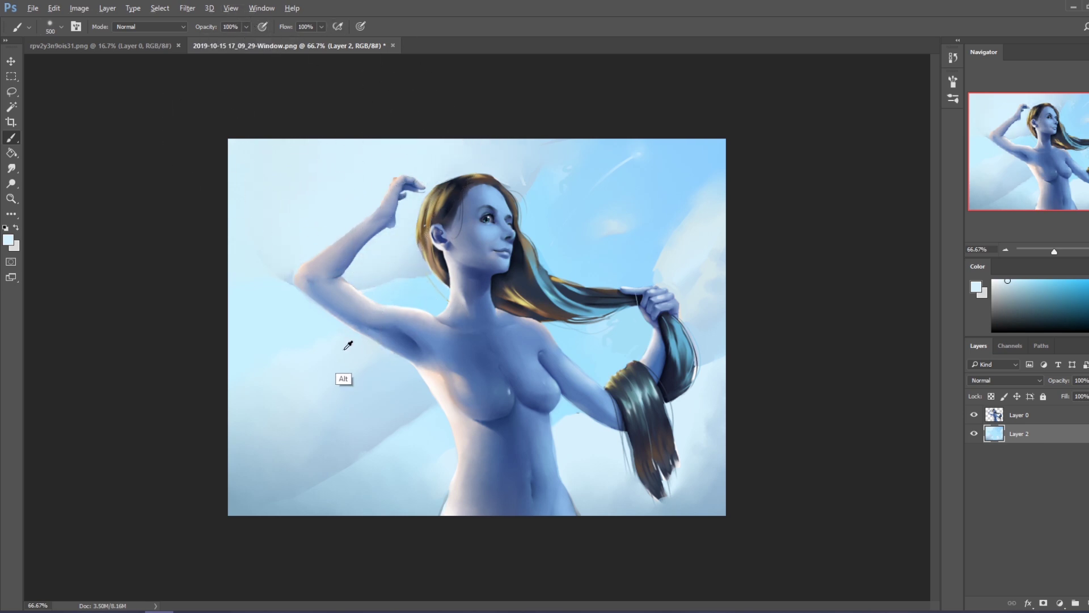
alt+click(397, 392)
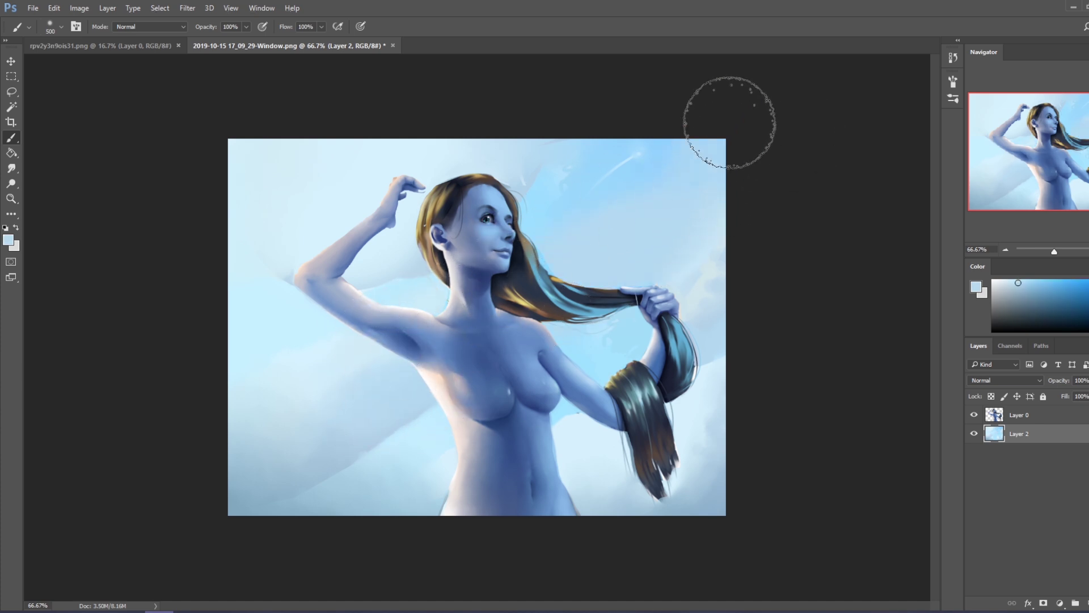
Brighten Layer 2 with Hue/Saturation: Saturation +35, Lightness about +31.
key(ctrl+u)
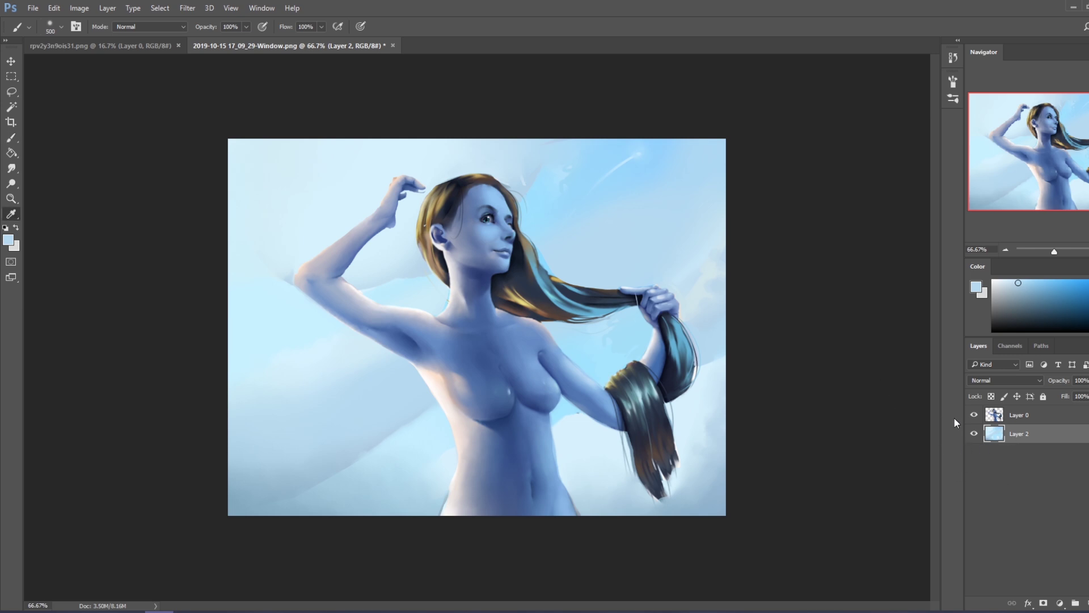
drag(805, 301, 821, 302)
click(805, 276)
drag(821, 303, 826, 303)
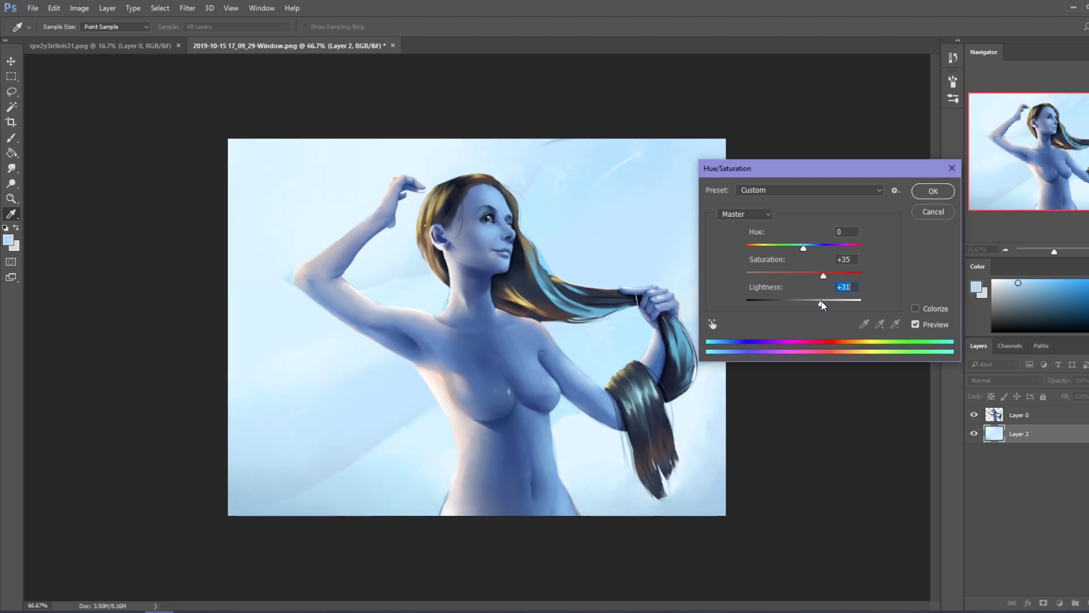
Apply the brightening, wash soft white light over the lower-left sky, then reselect Layer 0.
key(Return)
key(b)
key(x)
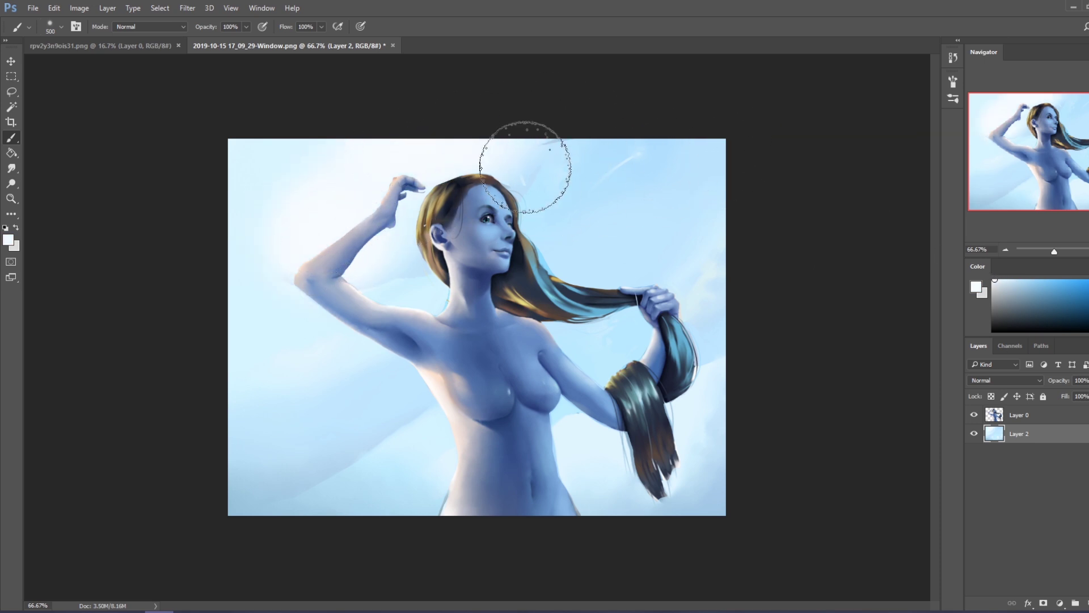
drag(285, 384, 309, 352)
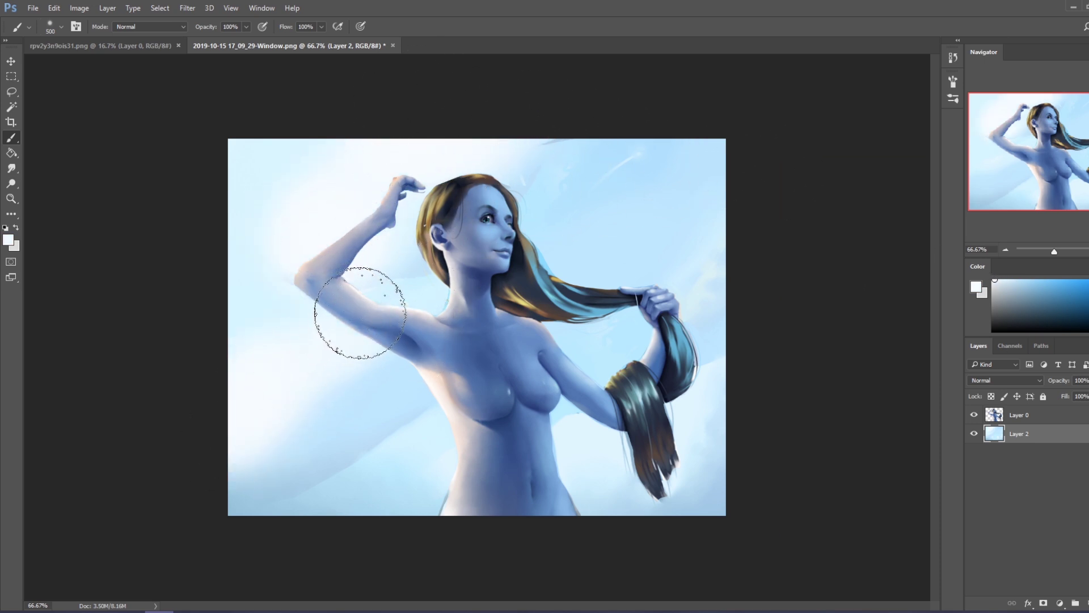
key(bracketright)
key(bracketright)
key(bracketright)
key(bracketright)
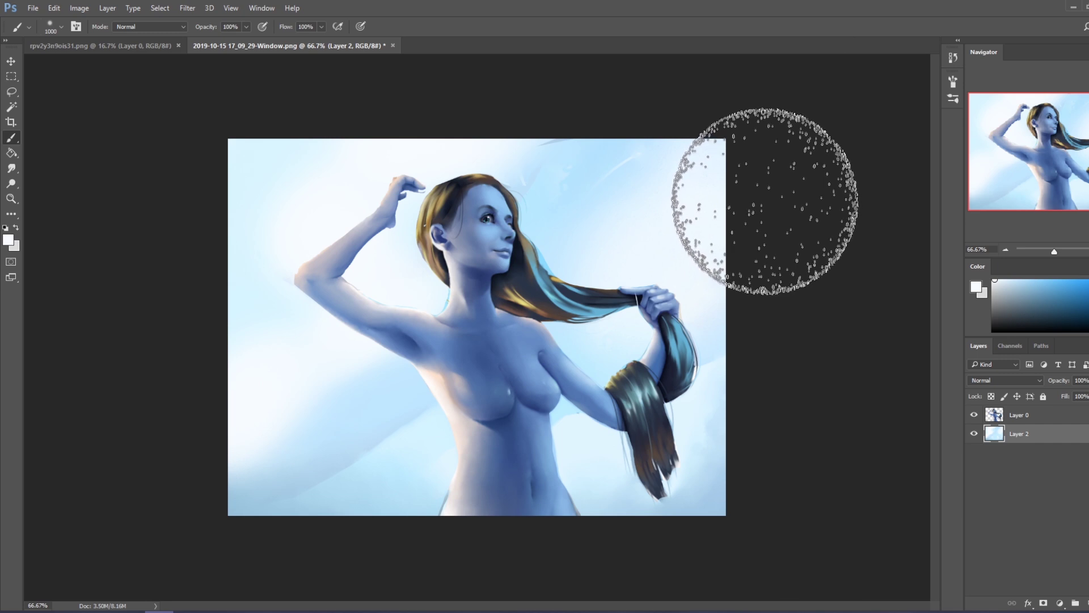
click(1020, 414)
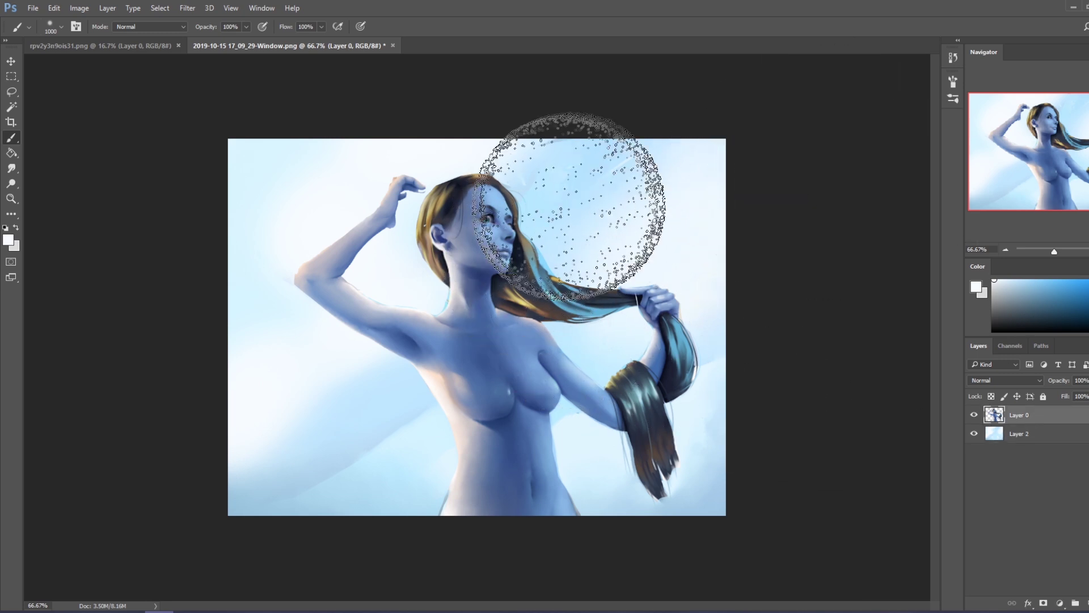
key(l)
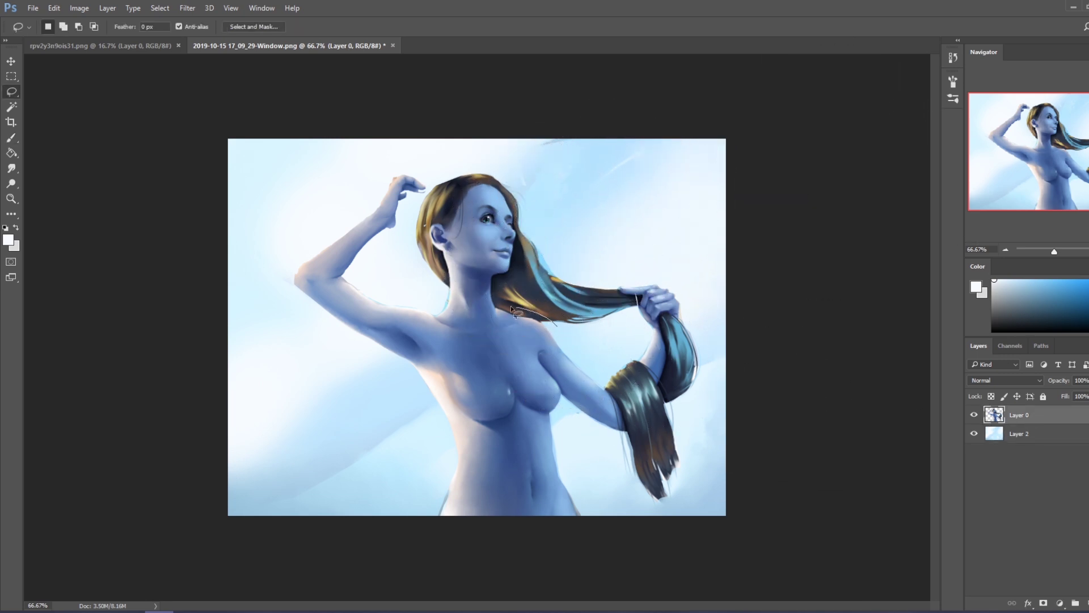
Lasso the figure, rotate it about 10° clockwise, commit and deselect.
mouse_move(440, 184)
mouse_down()
mouse_move(348, 522)
mouse_move(764, 349)
mouse_up()
drag(626, 333, 589, 336)
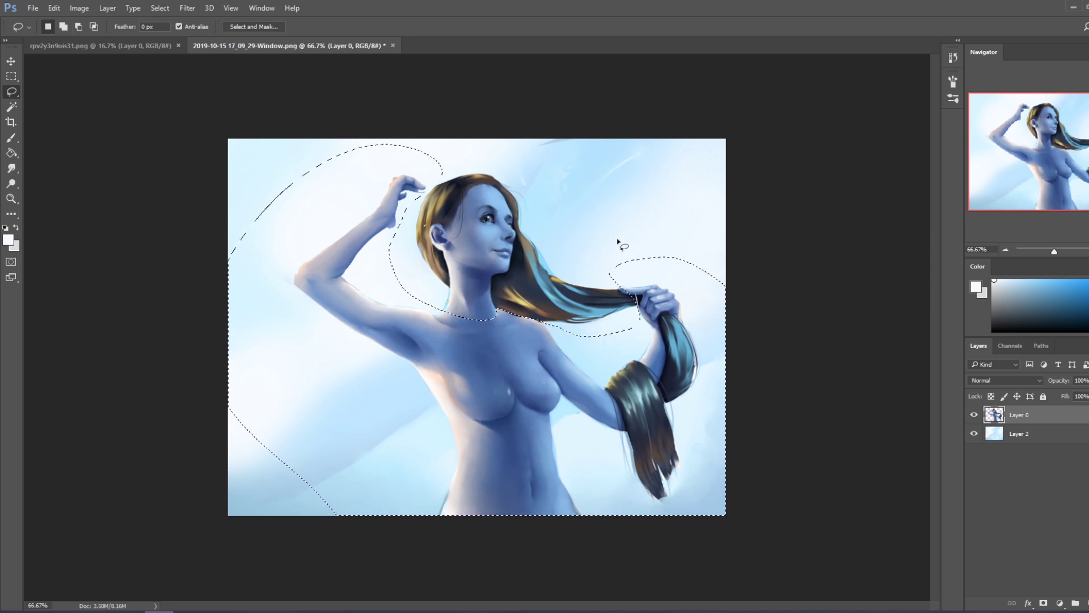
key(v)
drag(683, 133, 727, 167)
mouse_move(485, 352)
mouse_down()
mouse_move(476, 340)
mouse_move(482, 348)
mouse_up()
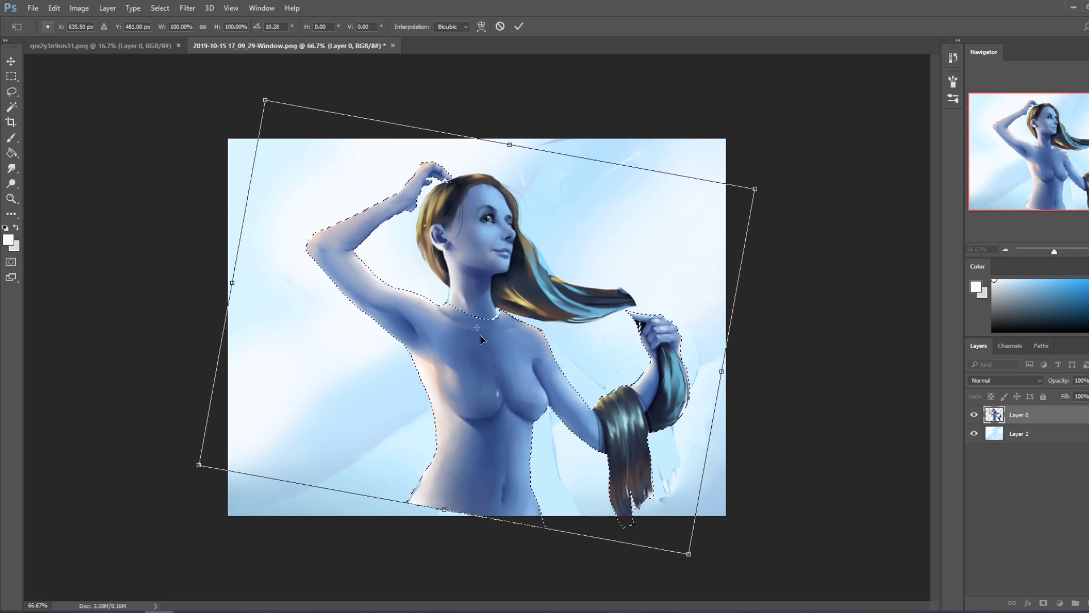
key(Return)
key(ctrl+d)
Copy the lassoed raised arm onto Layer 3 and nudge it slightly into place.
key(l)
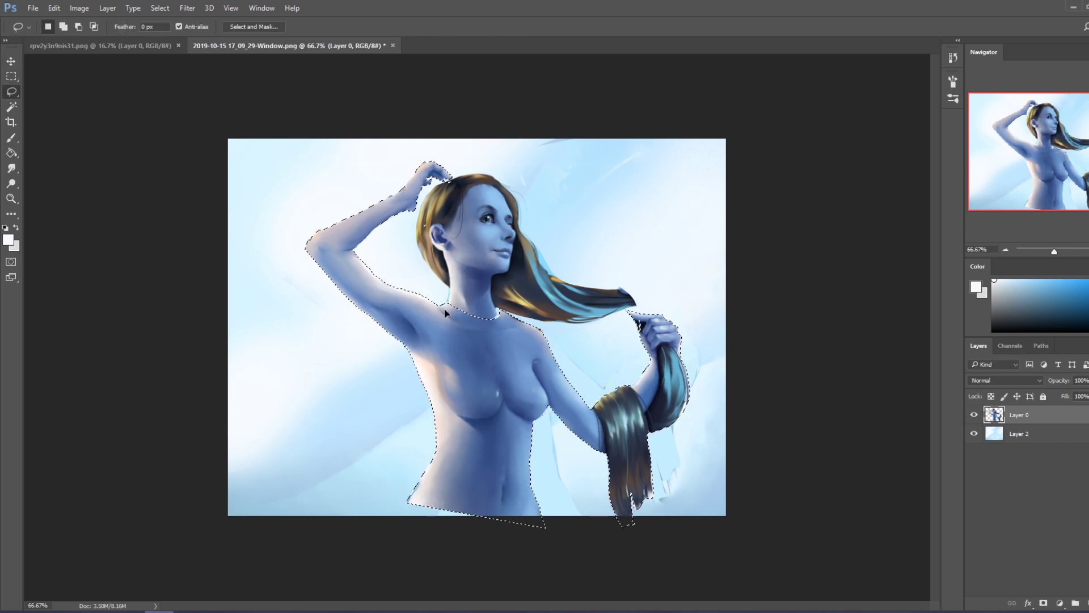
drag(441, 294, 431, 188)
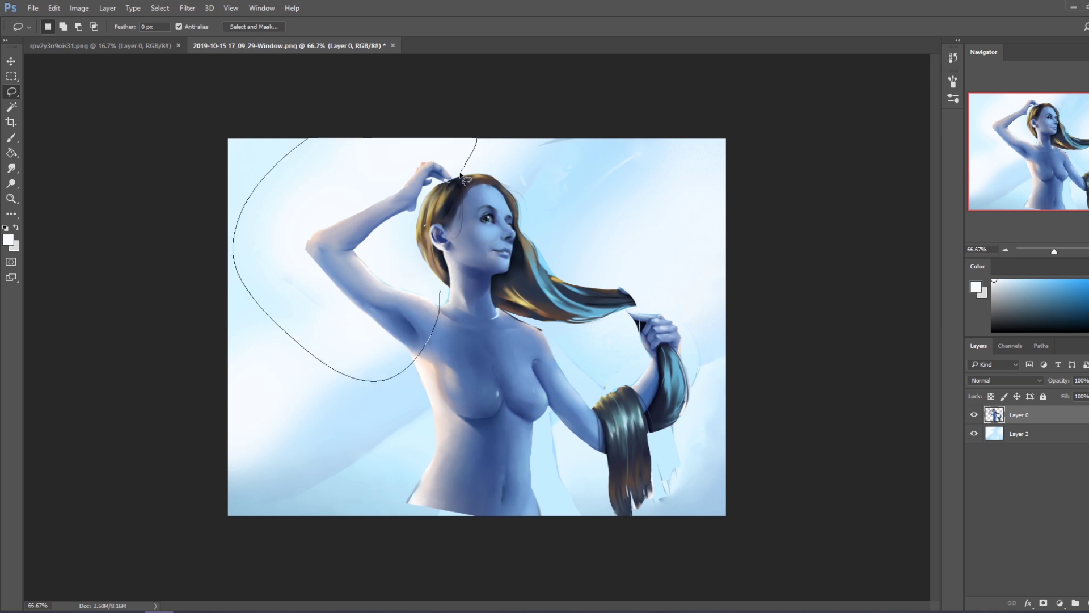
mouse_move(412, 263)
mouse_down()
mouse_move(447, 287)
mouse_move(408, 306)
mouse_up()
key(ctrl+j)
key(v)
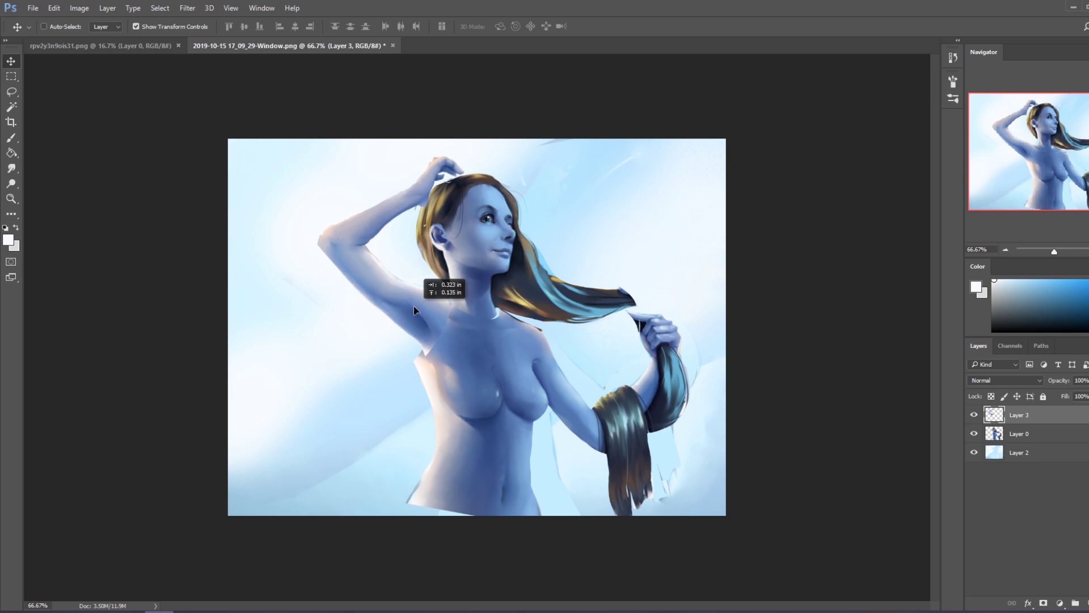
drag(409, 306, 418, 309)
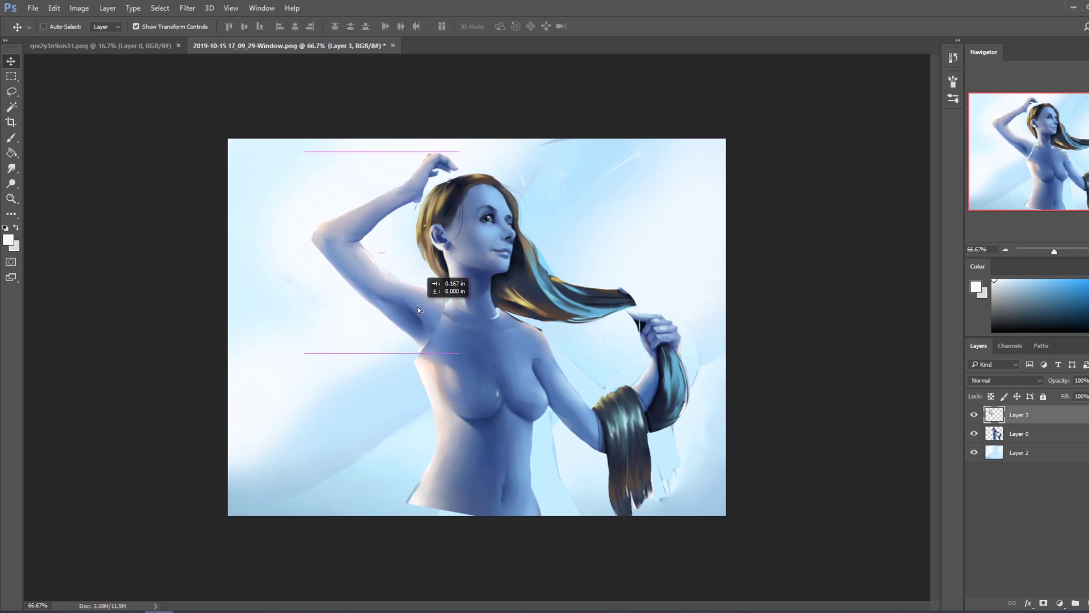
drag(418, 308, 420, 304)
key(Down)
key(Down)
key(Down)
key(Down)
key(Down)
key(Down)
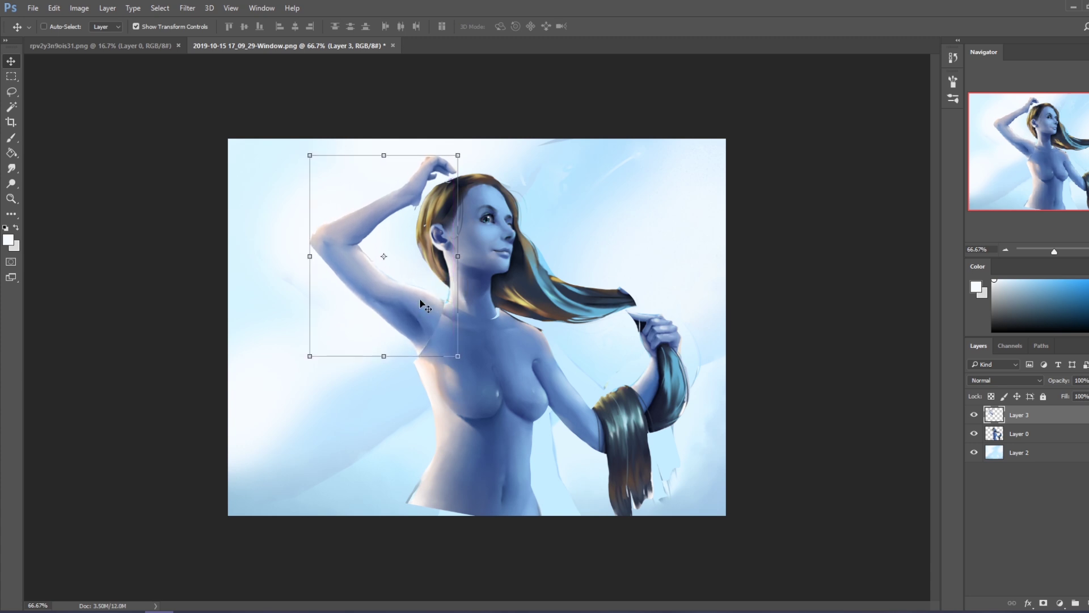
key(Right)
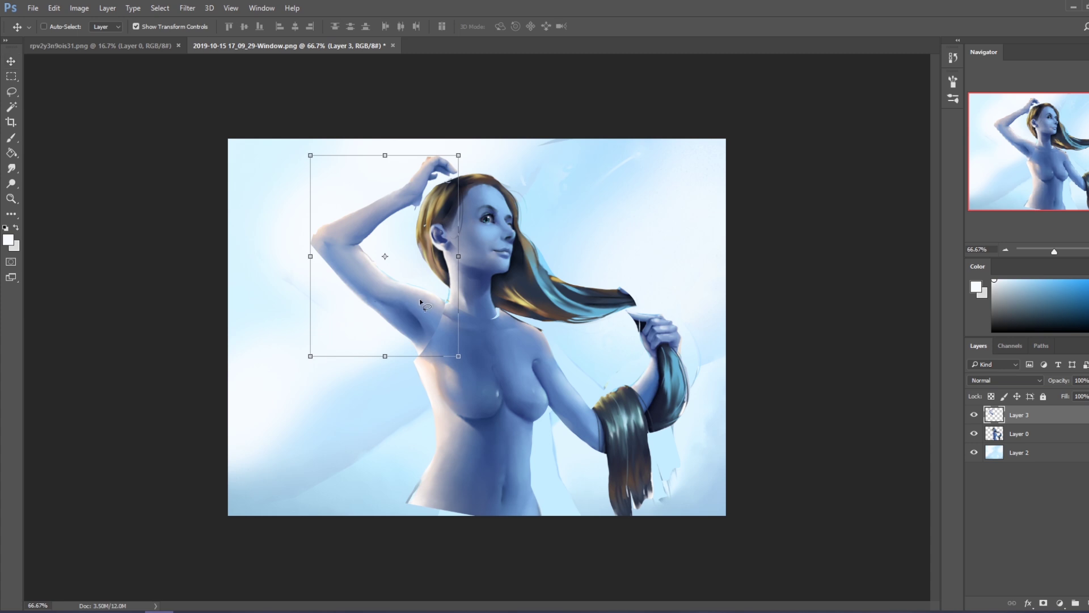
key(l)
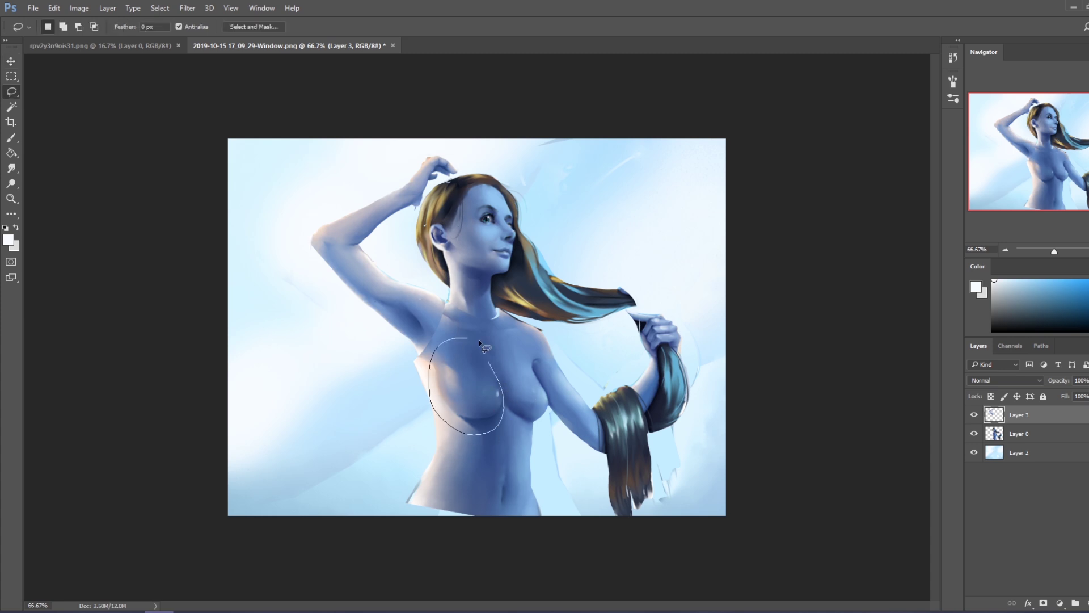
Cut and paste the lassoed left breast onto new Layer 4 and shift it upward.
key(ctrl+c)
click(633, 234)
click(1038, 441)
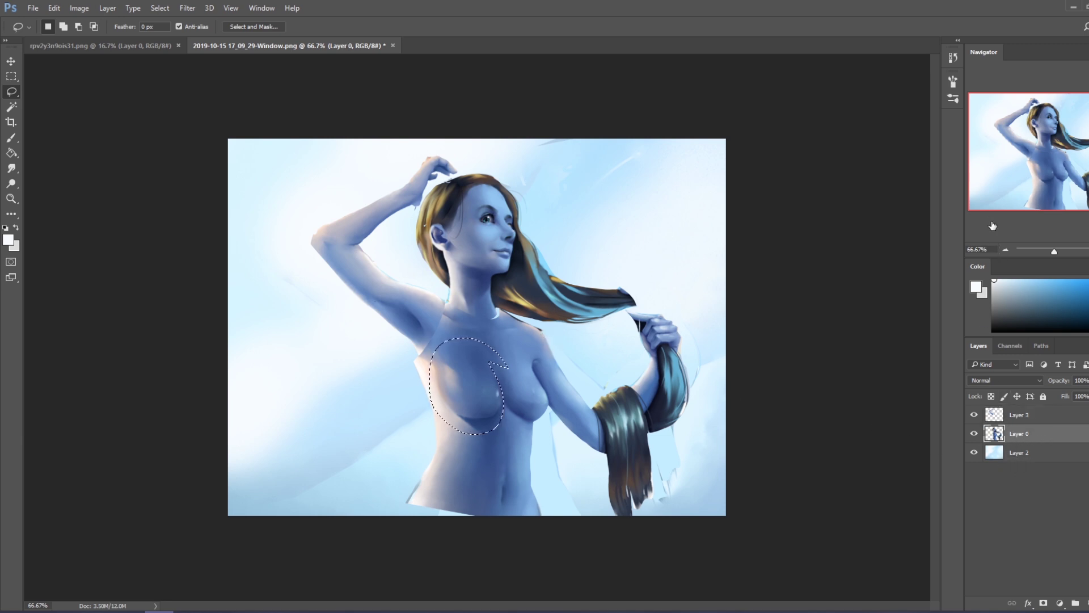
key(ctrl+x)
key(ctrl+v)
key(v)
drag(492, 387, 493, 375)
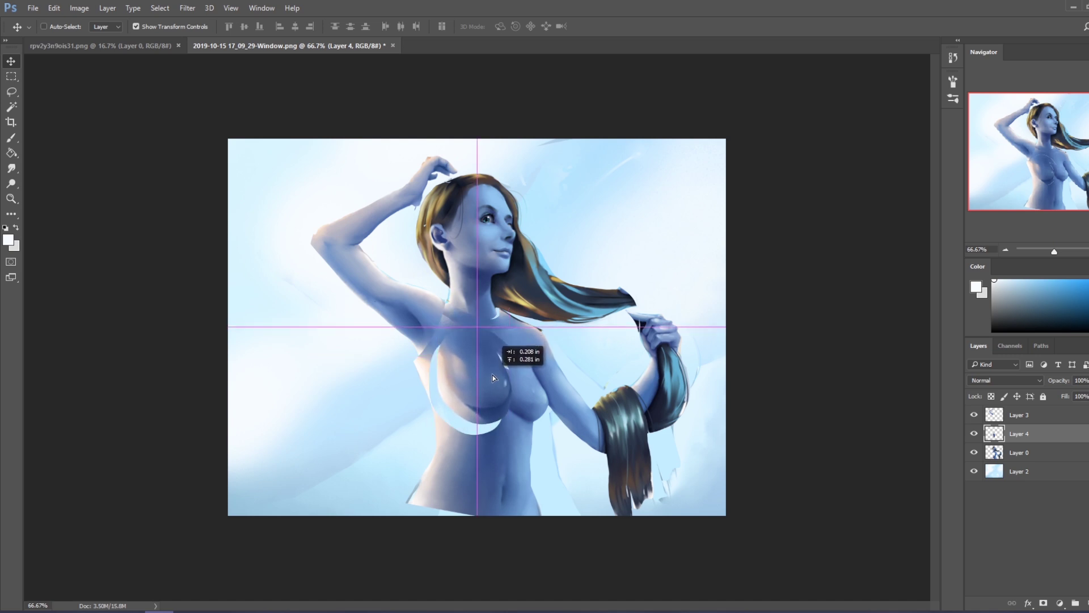
drag(492, 376, 483, 370)
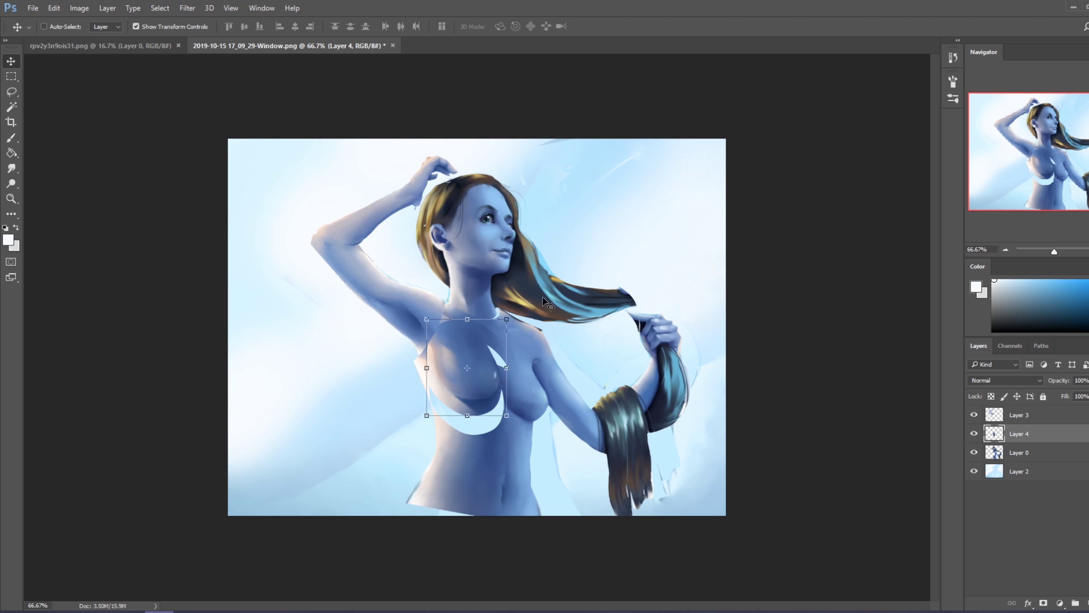
Undo and redo the Layer 4 copy, deselect, and toggle Layer 4 to compare.
key(ctrl+z)
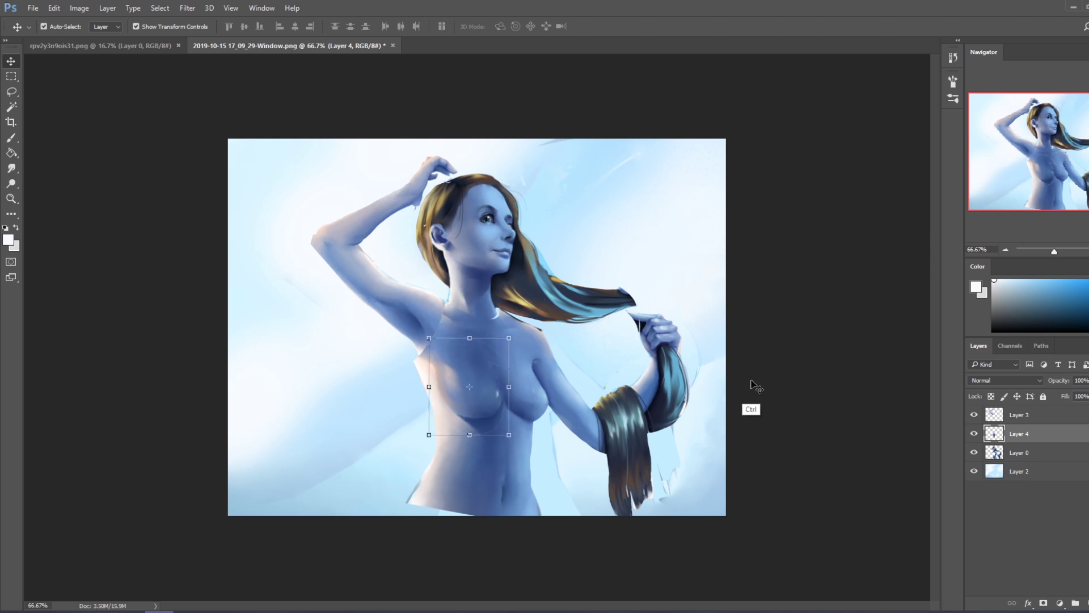
key(ctrl+z)
key(ctrl+z)
key(ctrl+shift+z)
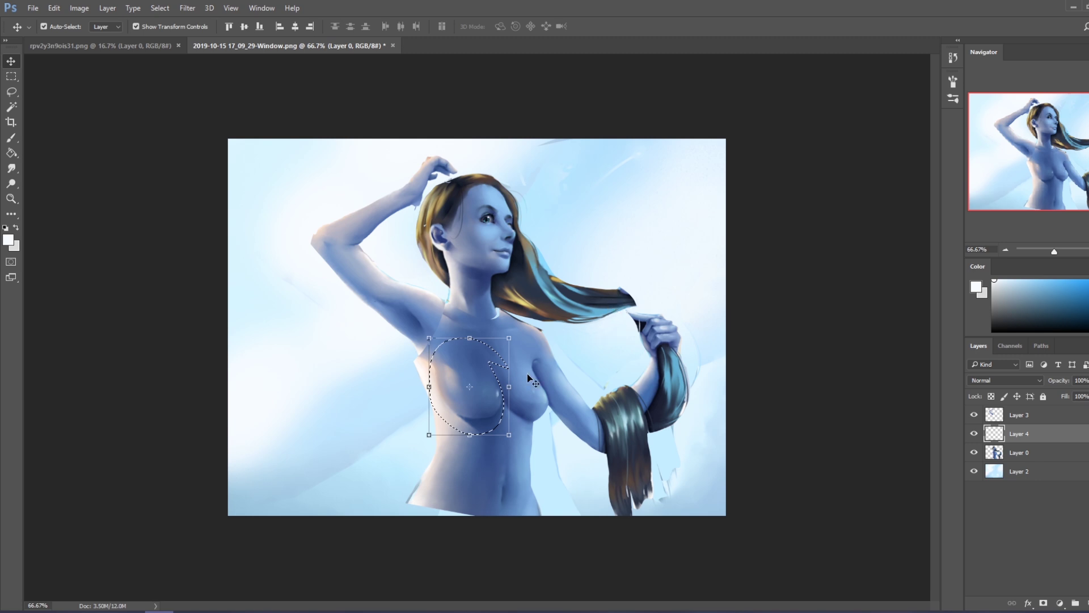
key(ctrl+d)
click(974, 434)
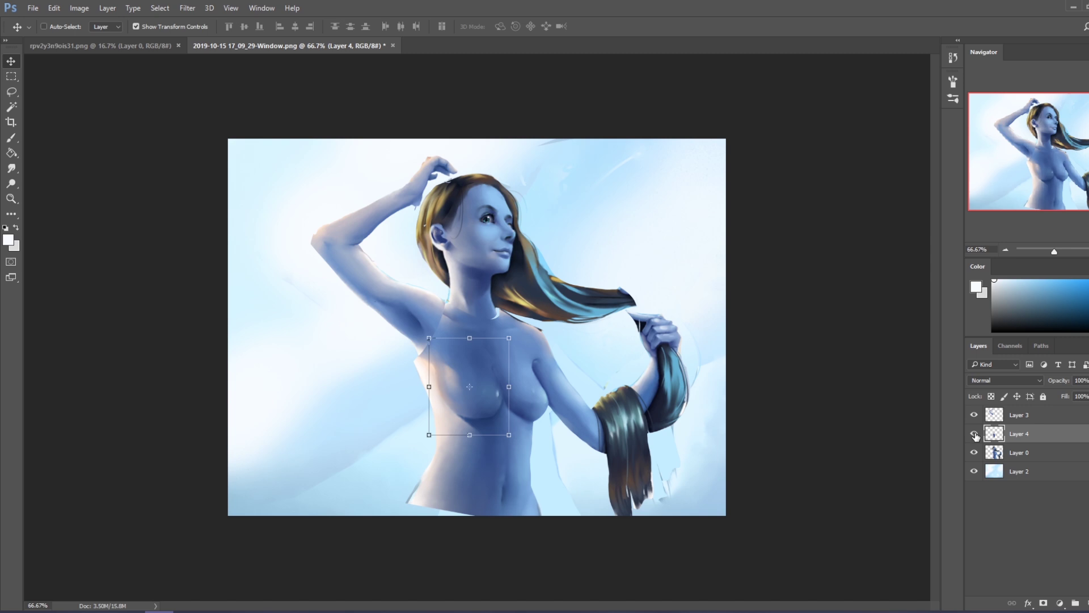
Raise the breast patch with small arrow nudges and merge Layer 4 down into Layer 0.
drag(469, 381, 469, 385)
key(Down)
key(Down)
key(Right)
key(Down)
key(Down)
key(Up)
key(Up)
key(Up)
key(Left)
key(Left)
key(Left)
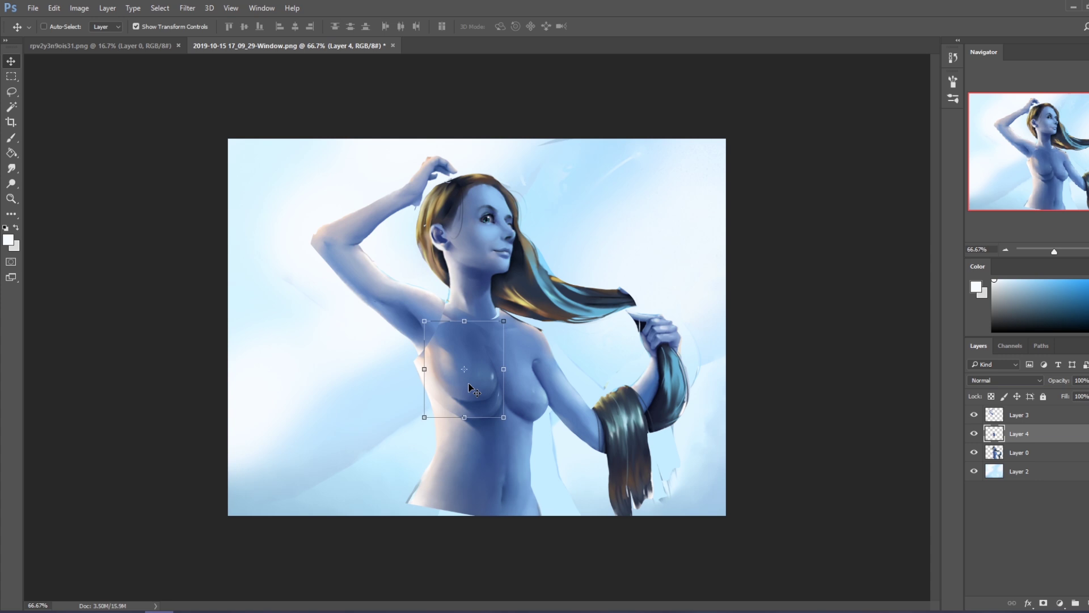
click(1032, 432)
right_click(1025, 441)
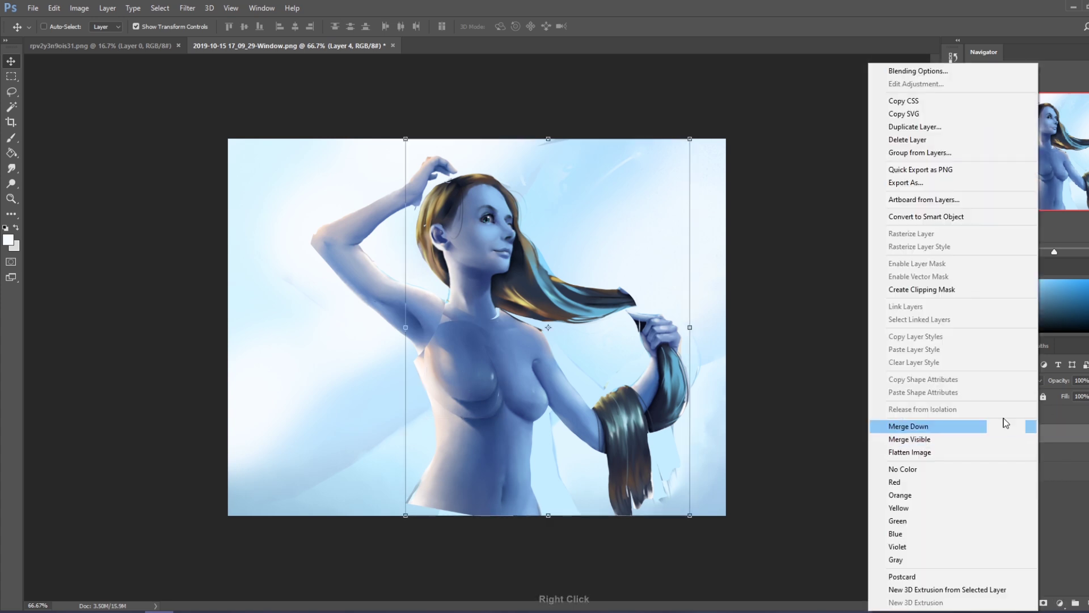
click(952, 427)
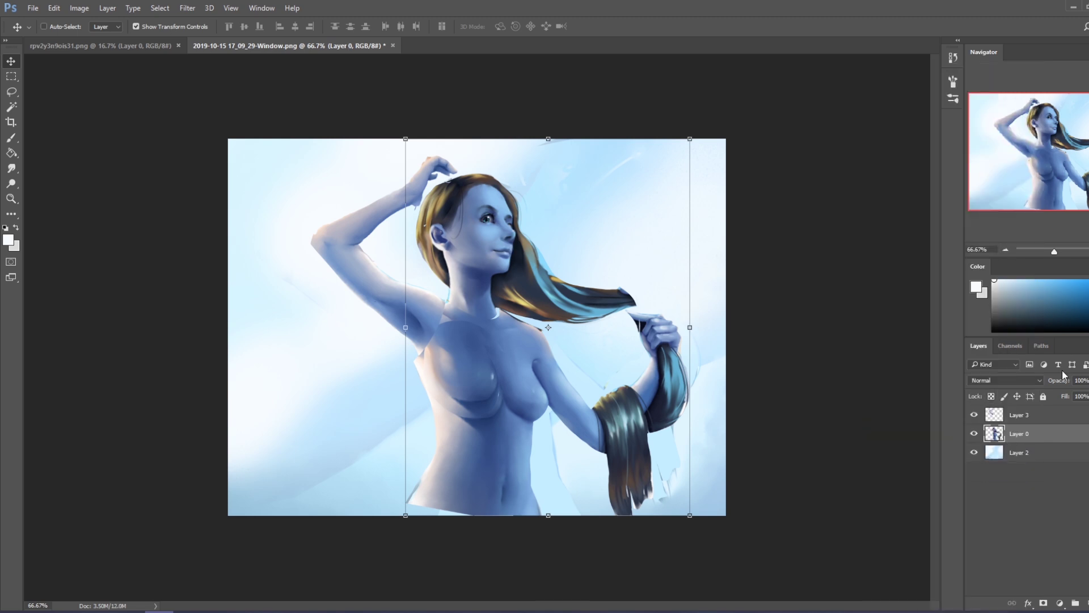
Set up a 90 px brush at 50% opacity with a light skin colour.
key(b)
alt+click(432, 440)
key(bracketleft)
key(bracketleft)
key(bracketleft)
key(bracketleft)
key(bracketleft)
key(bracketleft)
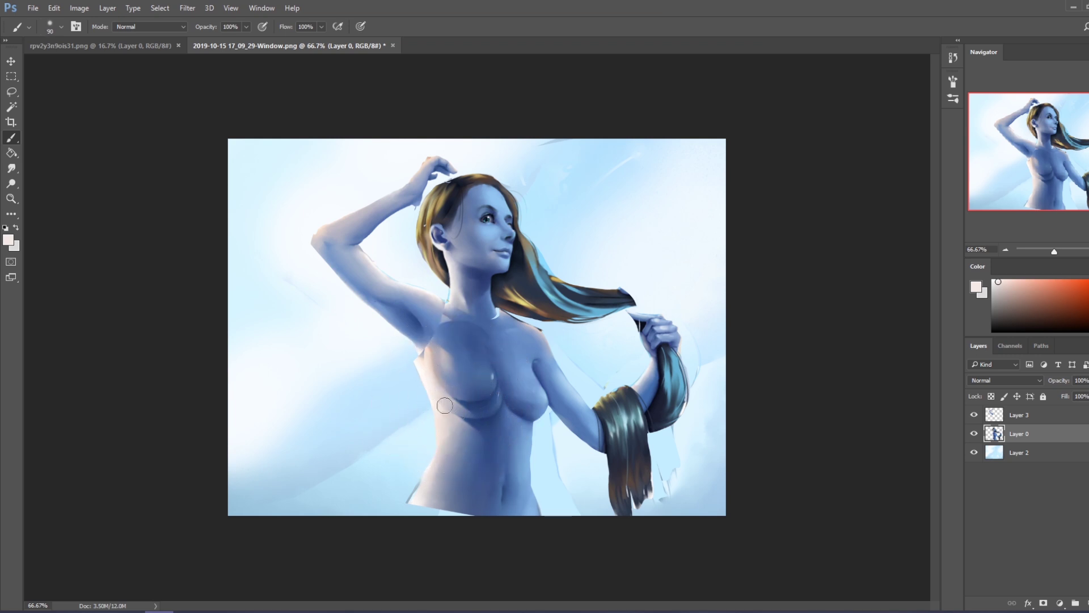
key(ctrl)
click(246, 27)
drag(247, 41, 219, 41)
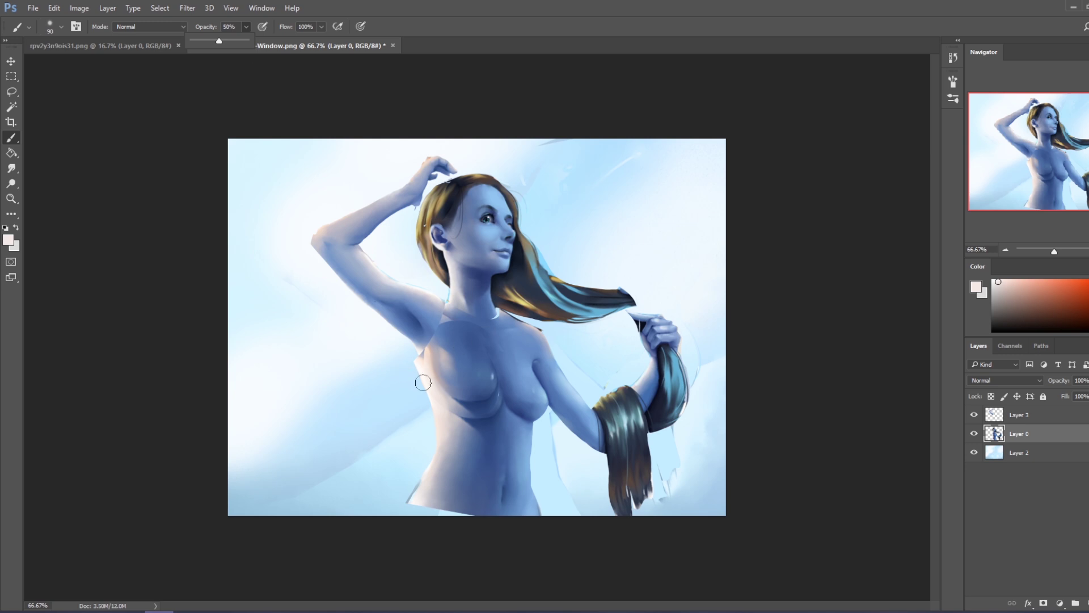
Sample grey, blue, peach and near-white torso tones, then merge the painted layer into Layer 0.
alt+click(454, 446)
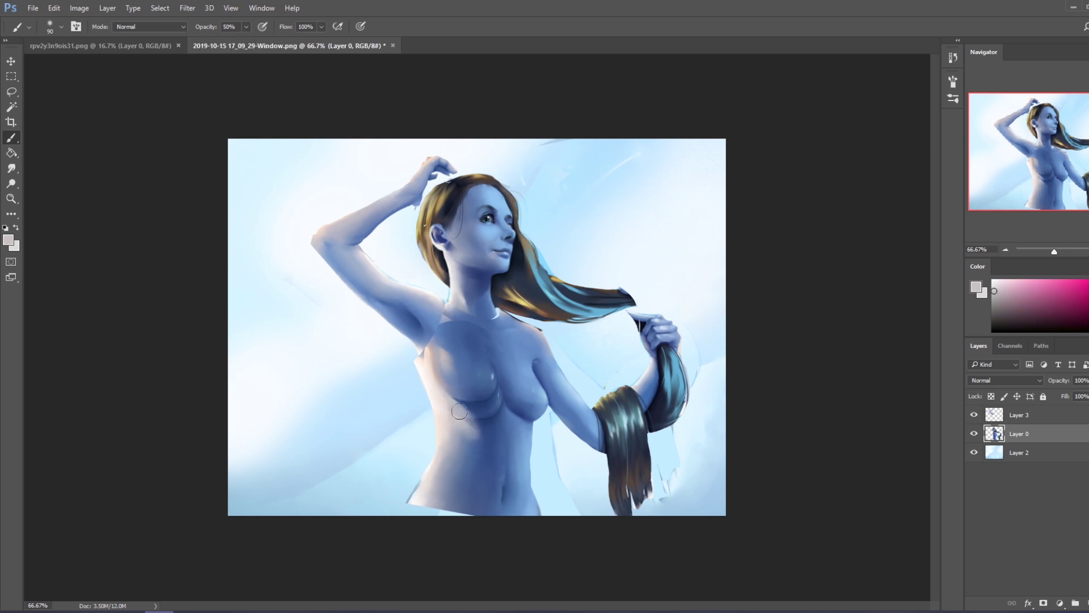
alt+click(488, 422)
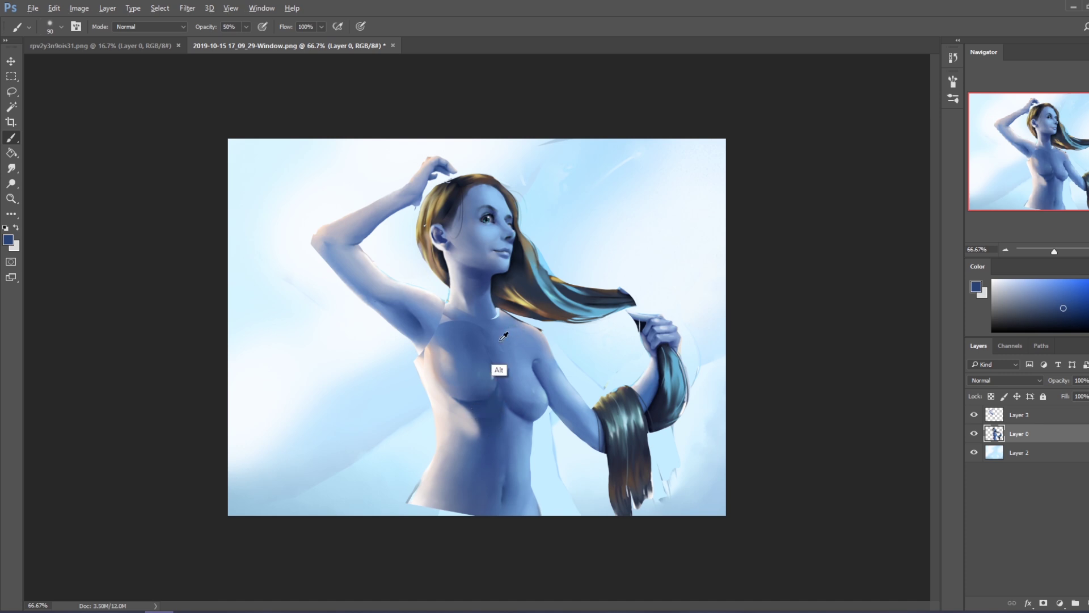
alt+click(437, 323)
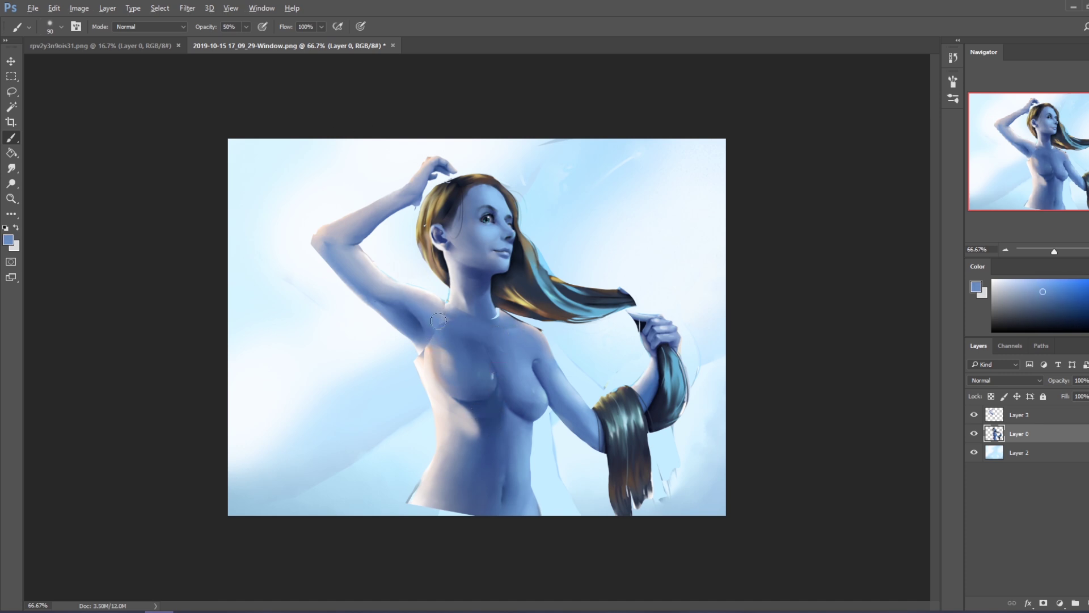
alt+click(422, 336)
alt+click(424, 392)
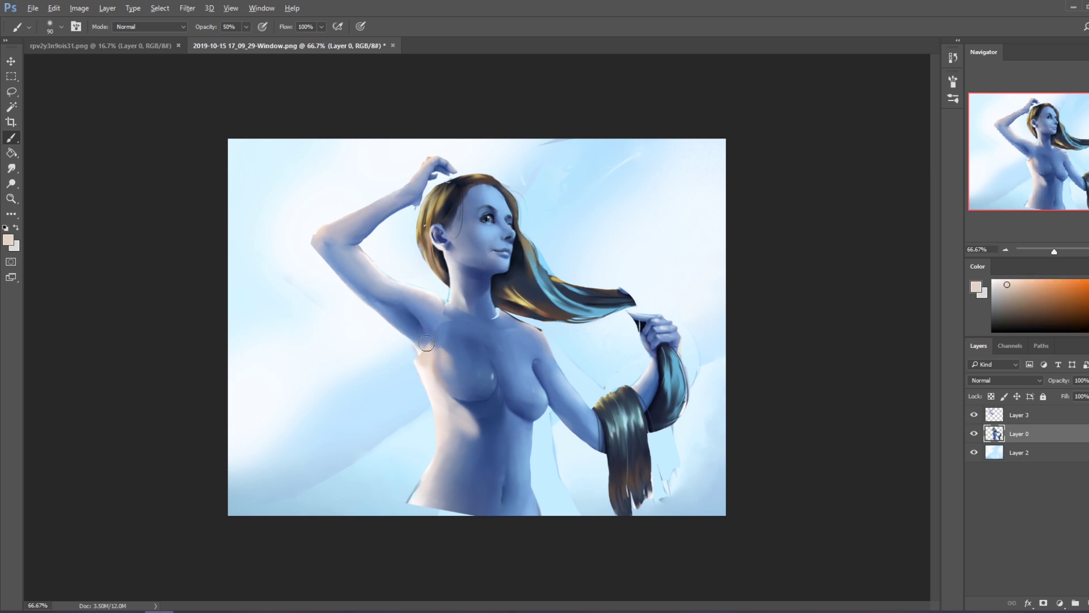
alt+click(419, 409)
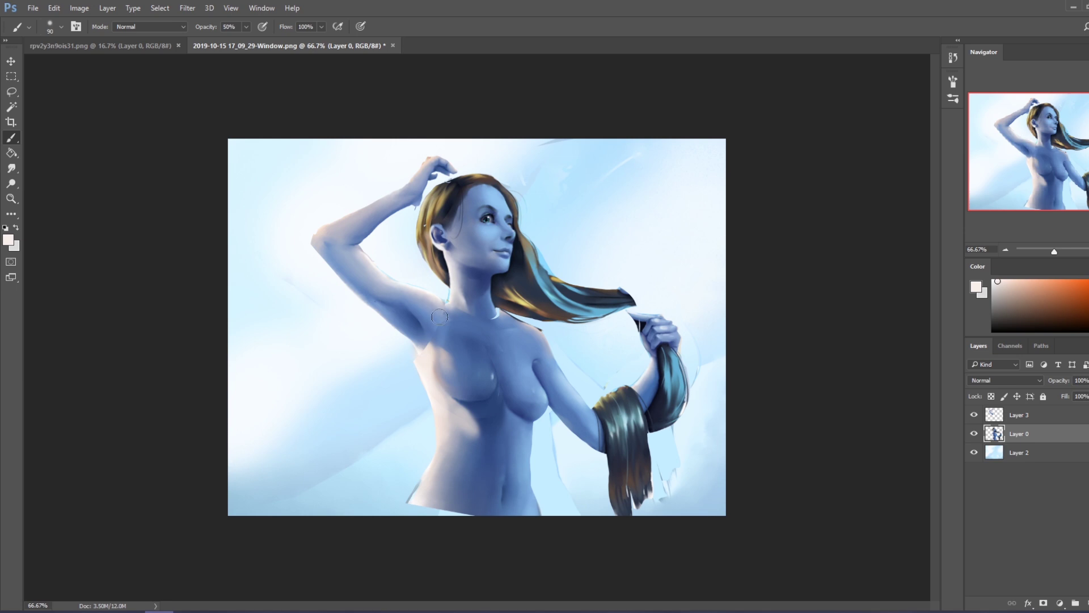
right_click(1013, 417)
click(959, 416)
Give the Eraser the 80 px brush preset.
key(e)
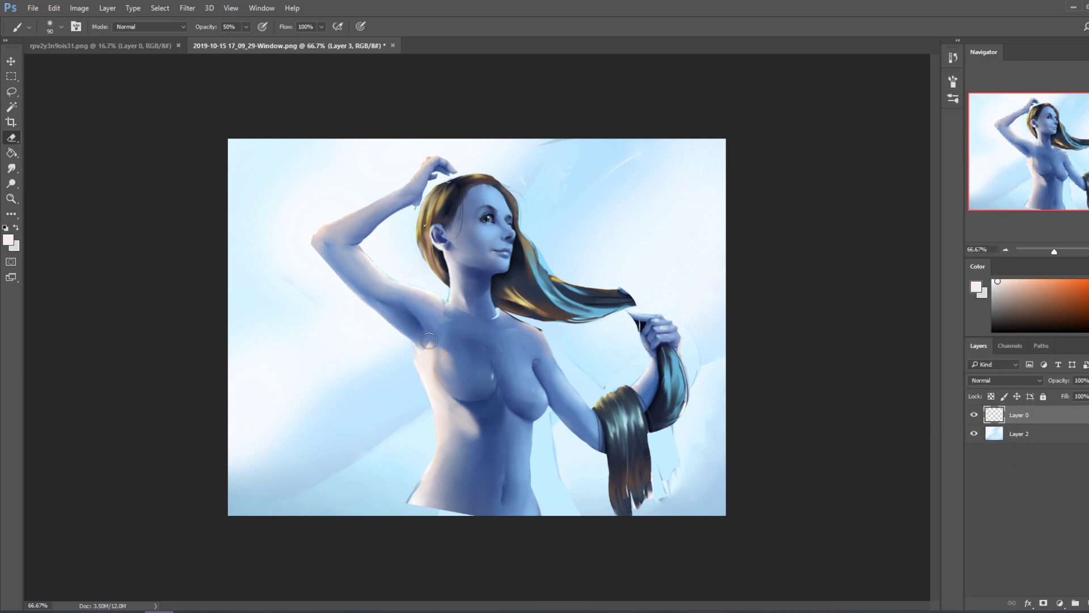
right_click(479, 346)
click(518, 440)
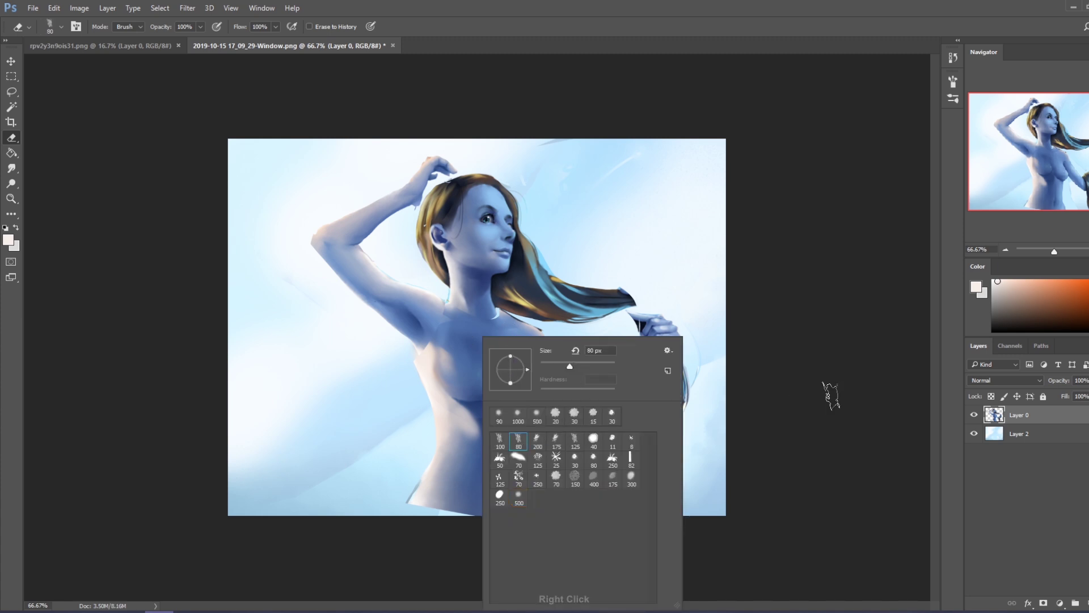
click(794, 391)
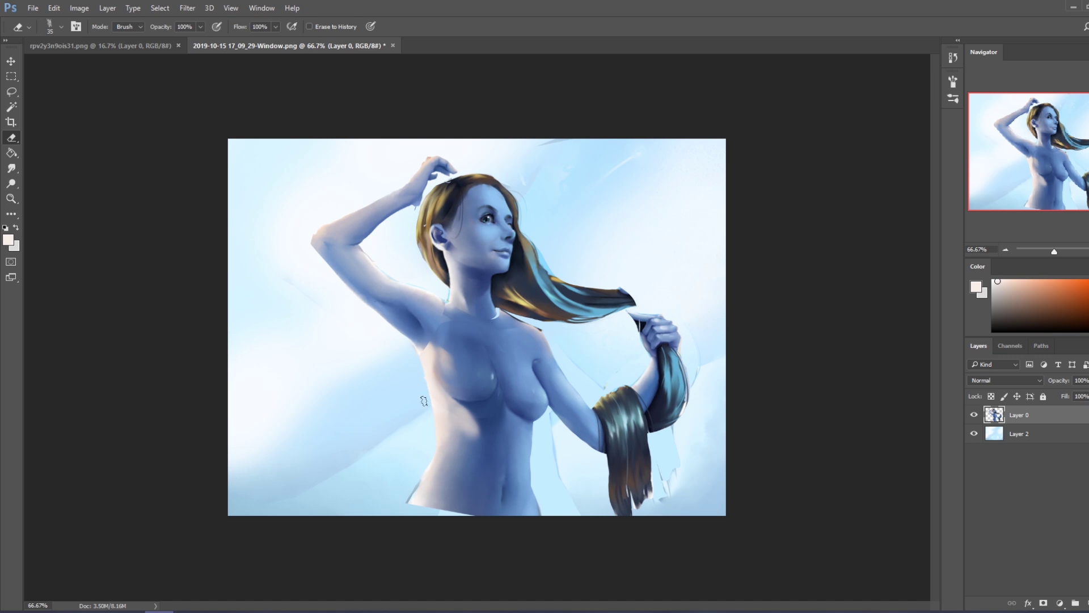
Set the brush to 89% opacity and sample blues and a pale peach from the figure.
key(b)
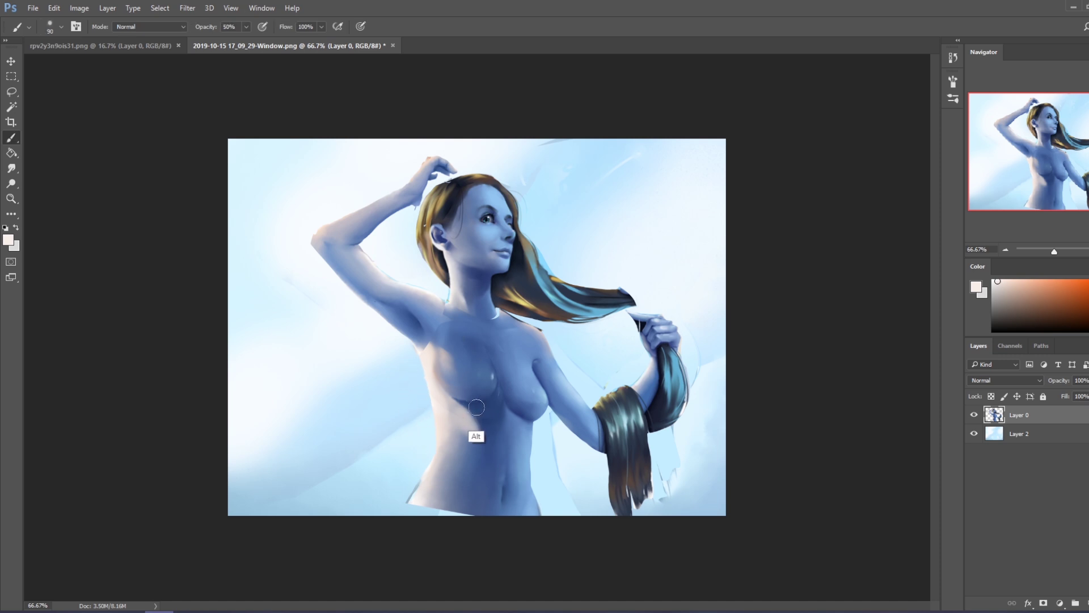
alt+click(475, 408)
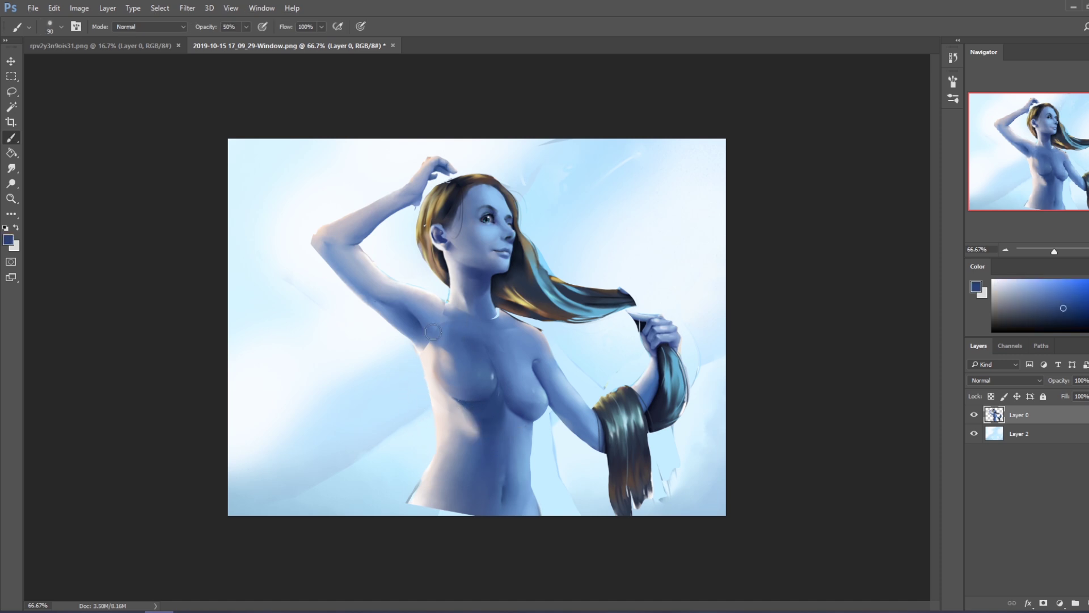
alt+click(430, 380)
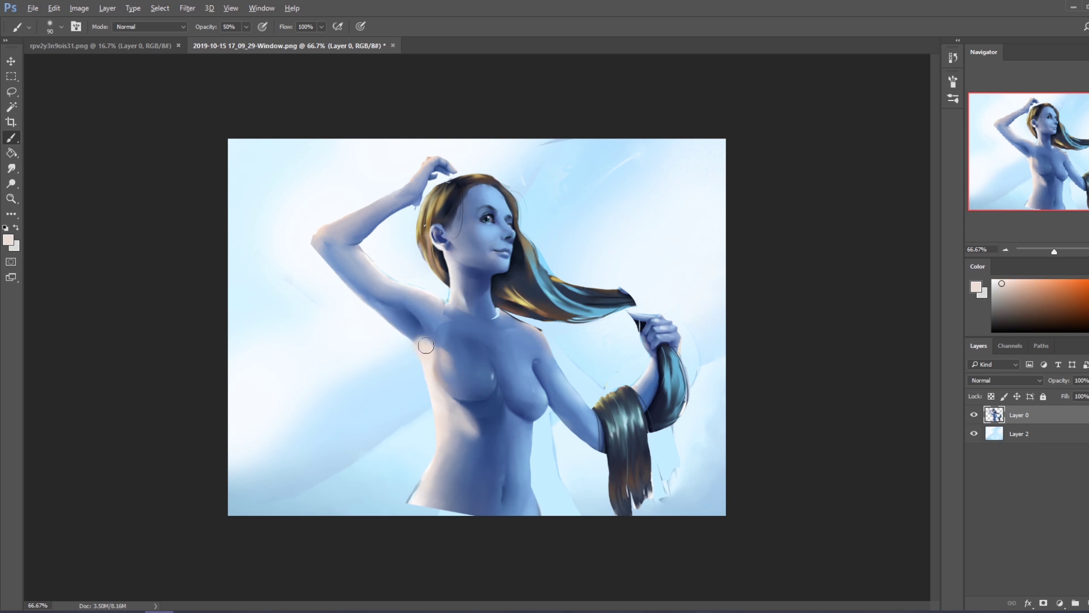
drag(264, 41, 268, 40)
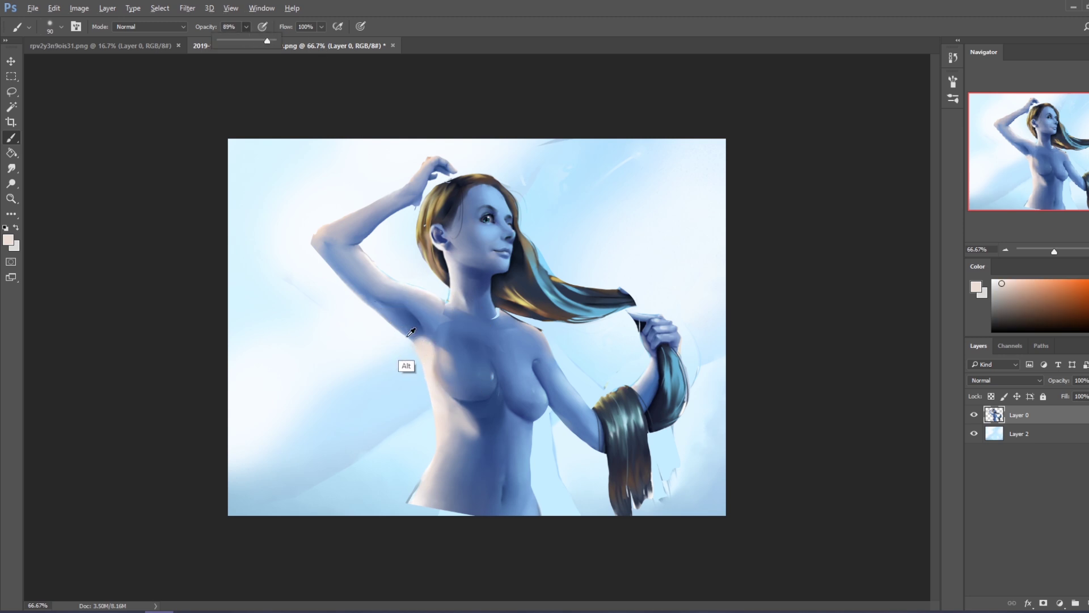
alt+click(409, 362)
alt+click(415, 329)
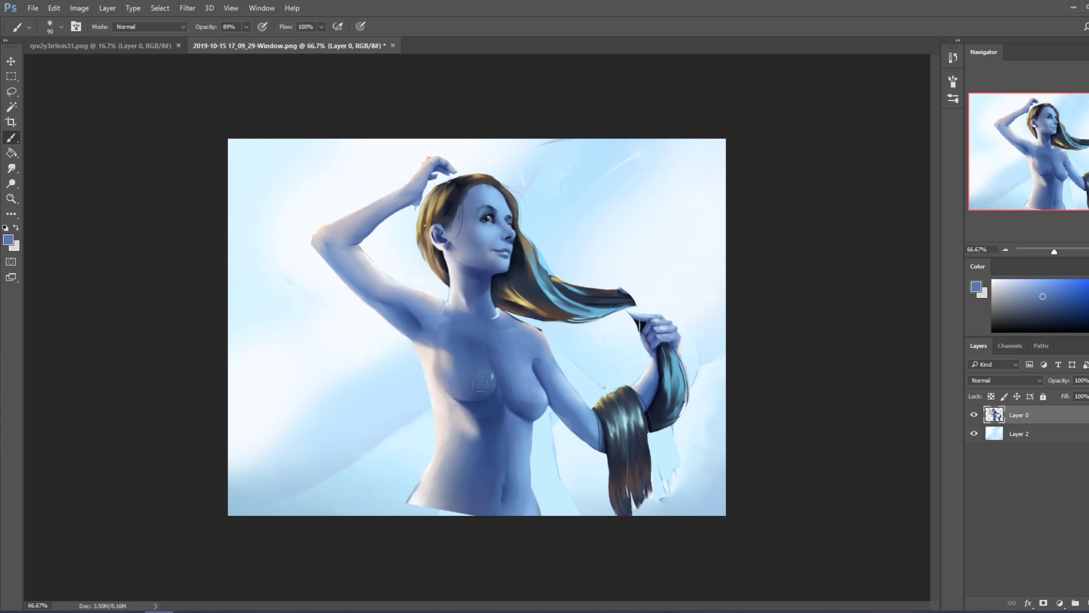
alt+click(437, 354)
Paint darker blue on the upper chest and lighter strokes on the breasts, enlarging the brush to 300.
drag(441, 346, 488, 341)
alt+click(492, 381)
drag(536, 403, 527, 389)
alt+click(527, 391)
key(bracketright)
drag(477, 341, 482, 363)
key(bracketright)
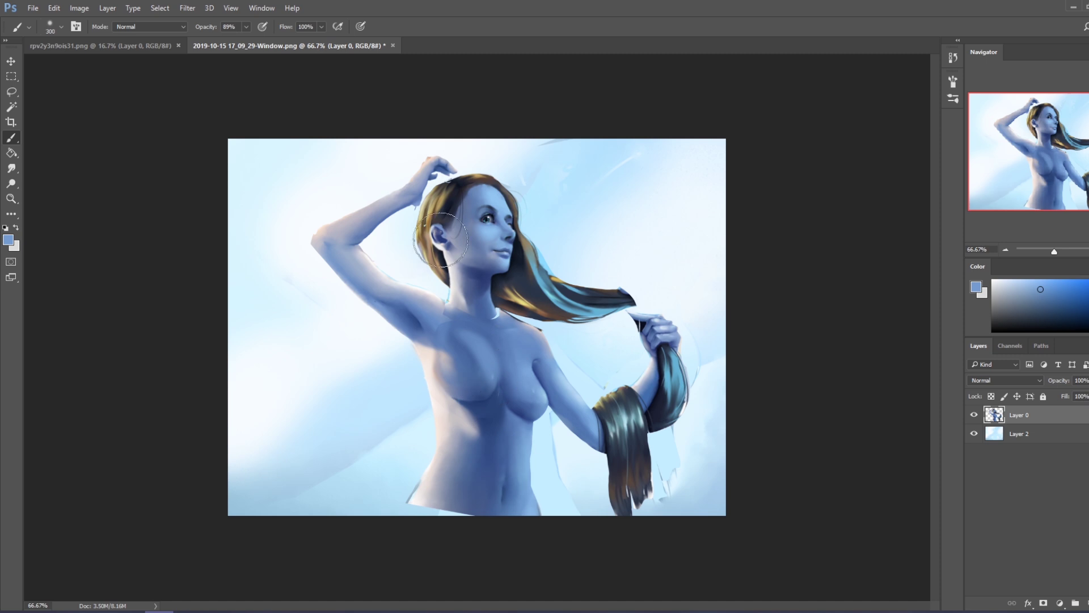
alt+click(555, 371)
key(bracketright)
key(bracketright)
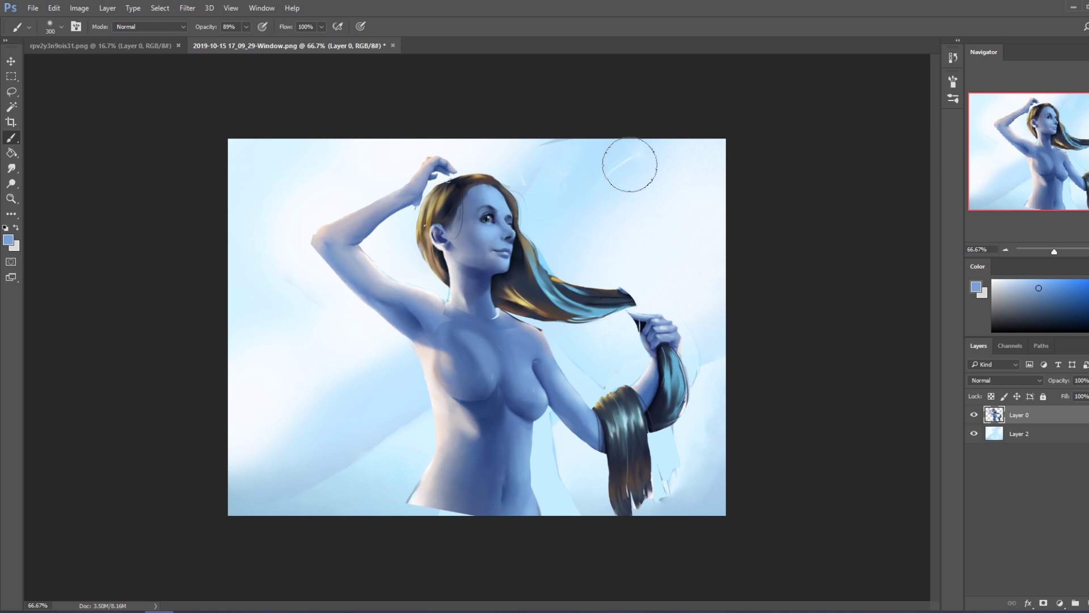
key(ctrl+u)
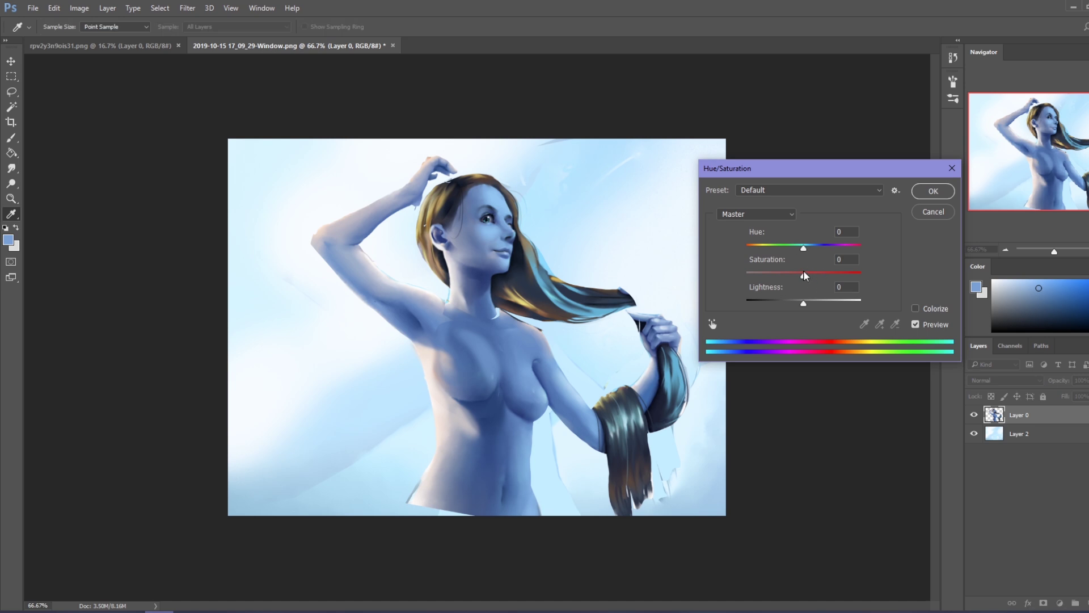
drag(803, 278, 782, 274)
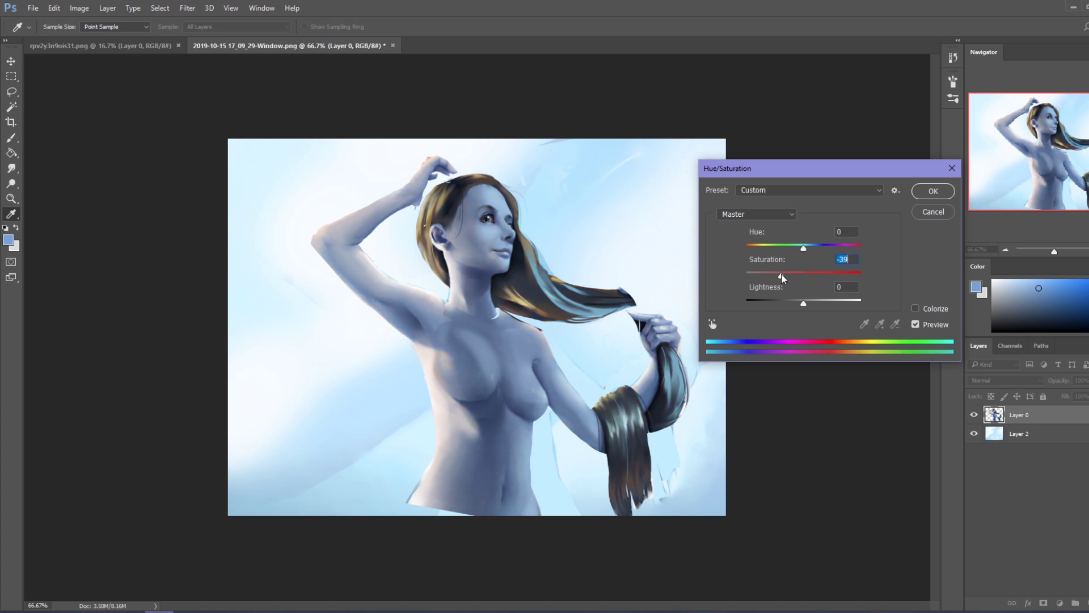
text(0)
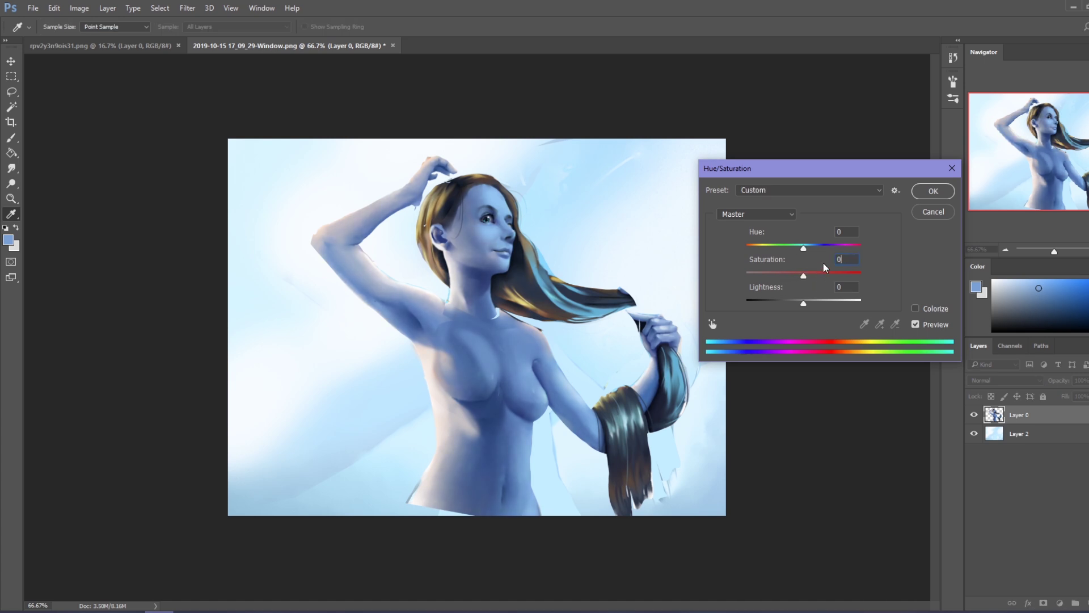
click(926, 191)
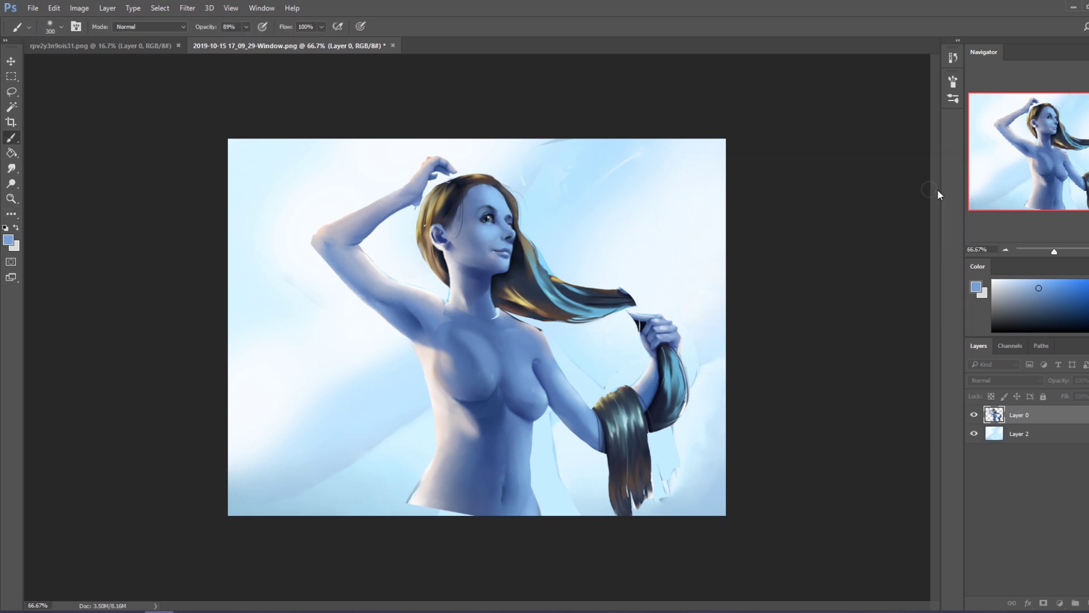
click(11, 183)
drag(445, 194, 434, 227)
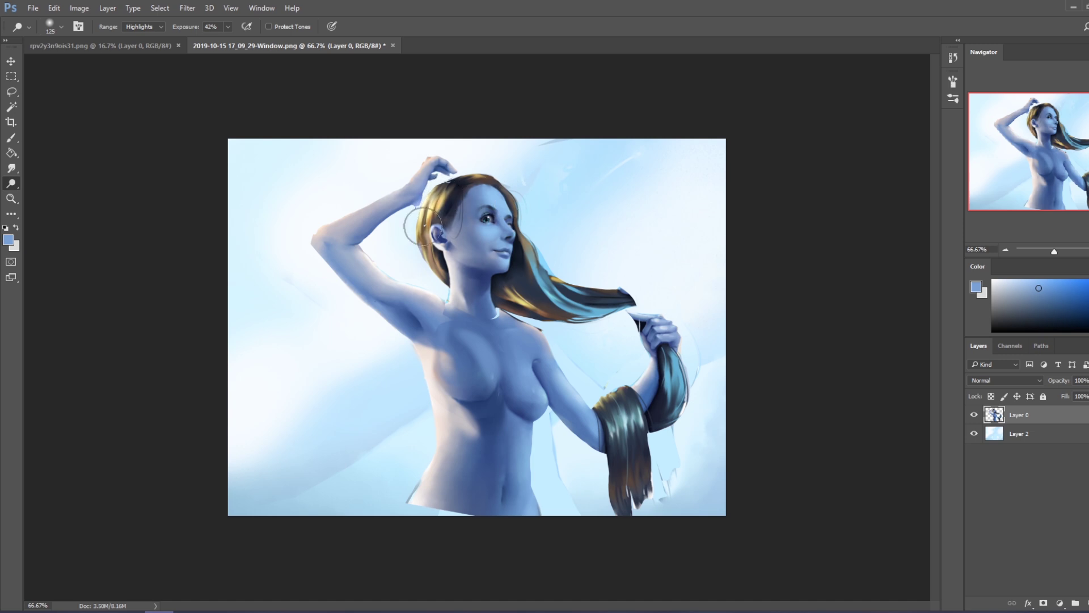
Dodge the hair strands left and right of the face at brush sizes 90 and 60.
key(bracketleft)
key(bracketleft)
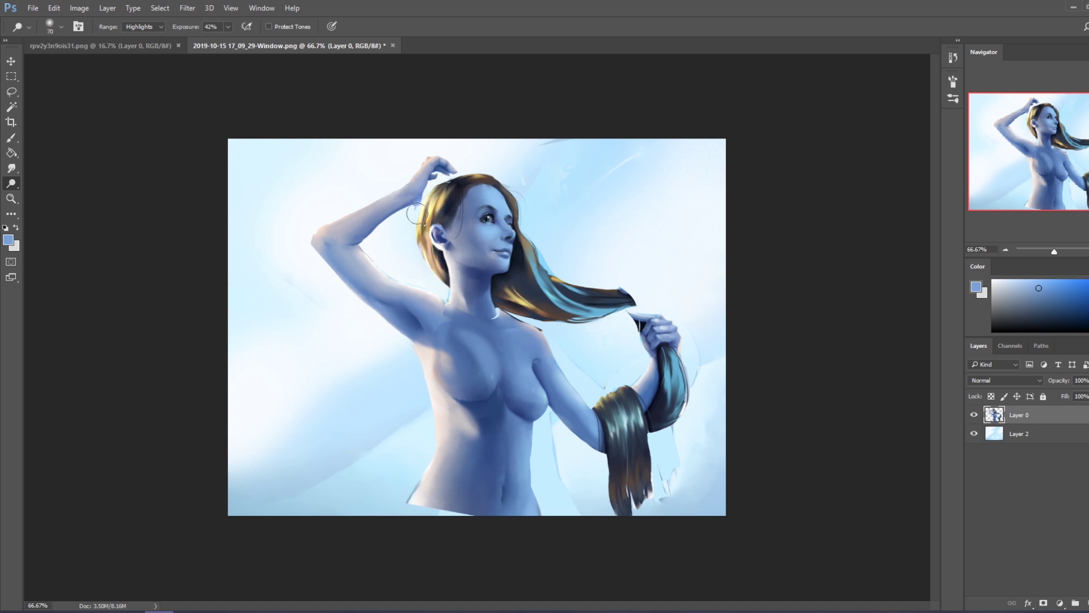
drag(416, 230, 440, 278)
key(bracketleft)
key(bracketleft)
key(bracketleft)
drag(507, 291, 568, 312)
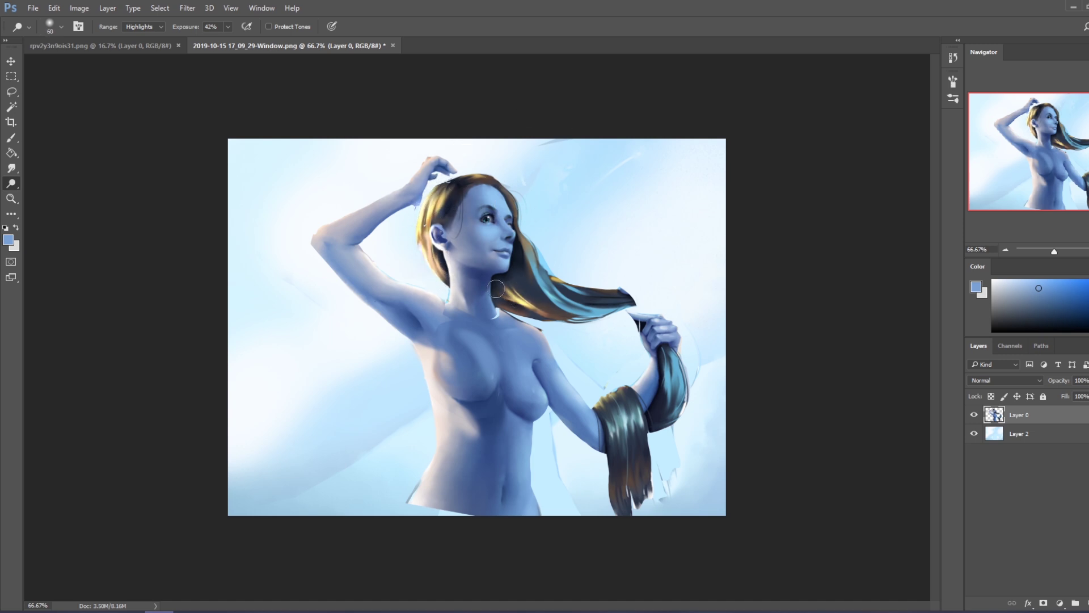
drag(540, 250, 573, 289)
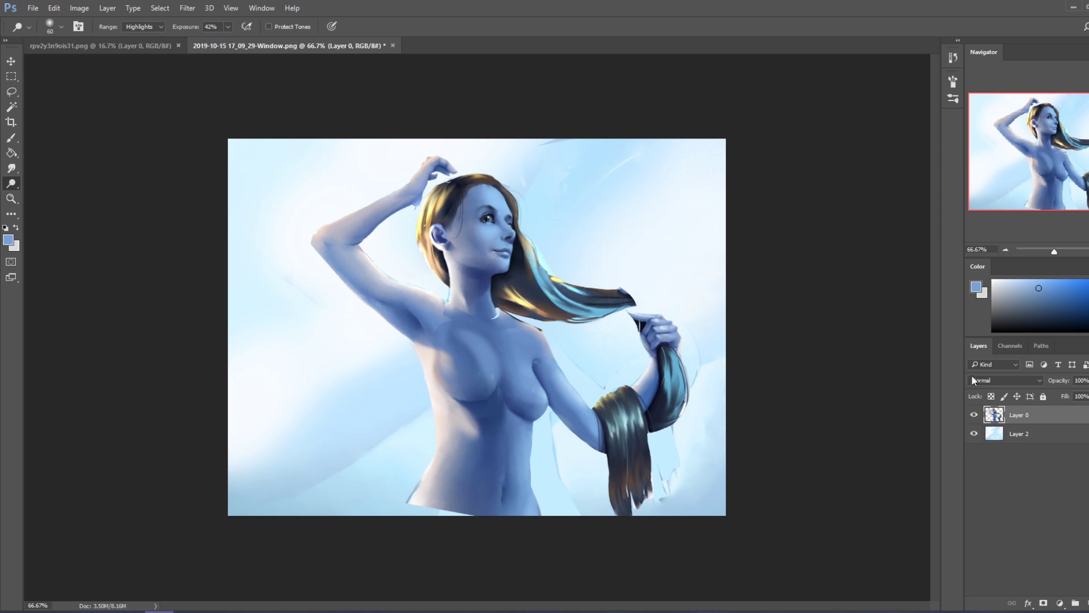
Lock transparent pixels and set a Color-mode brush with a light cyan-blue.
click(991, 396)
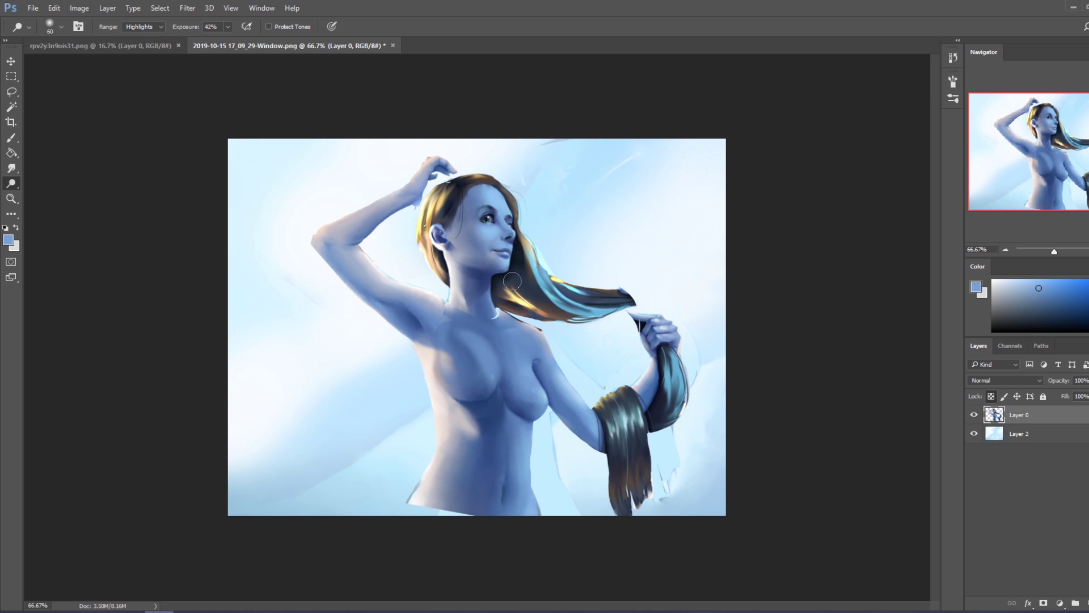
key(b)
alt+click(542, 266)
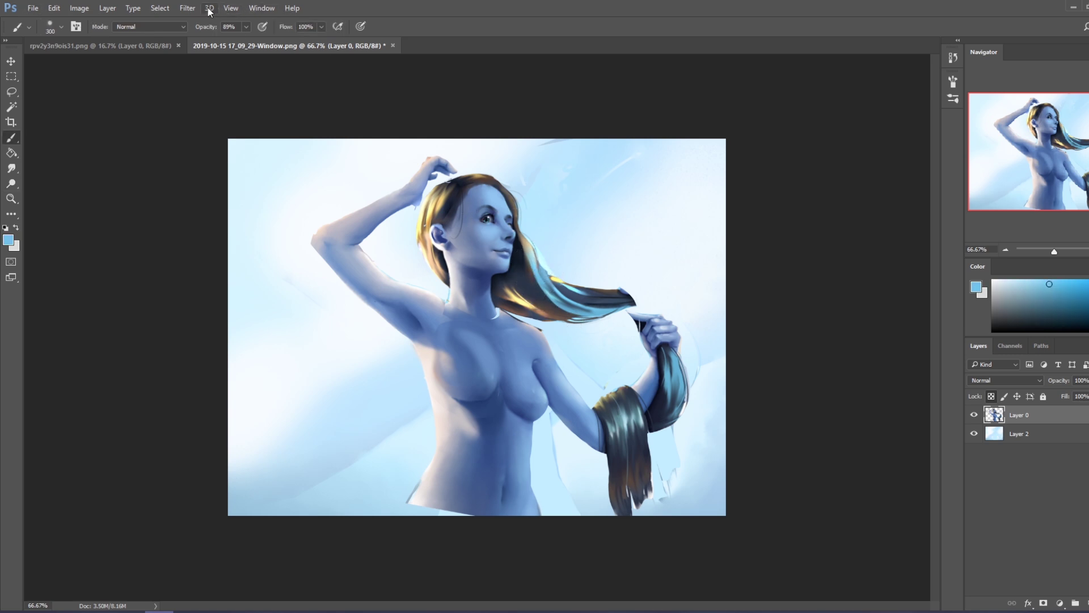
click(165, 28)
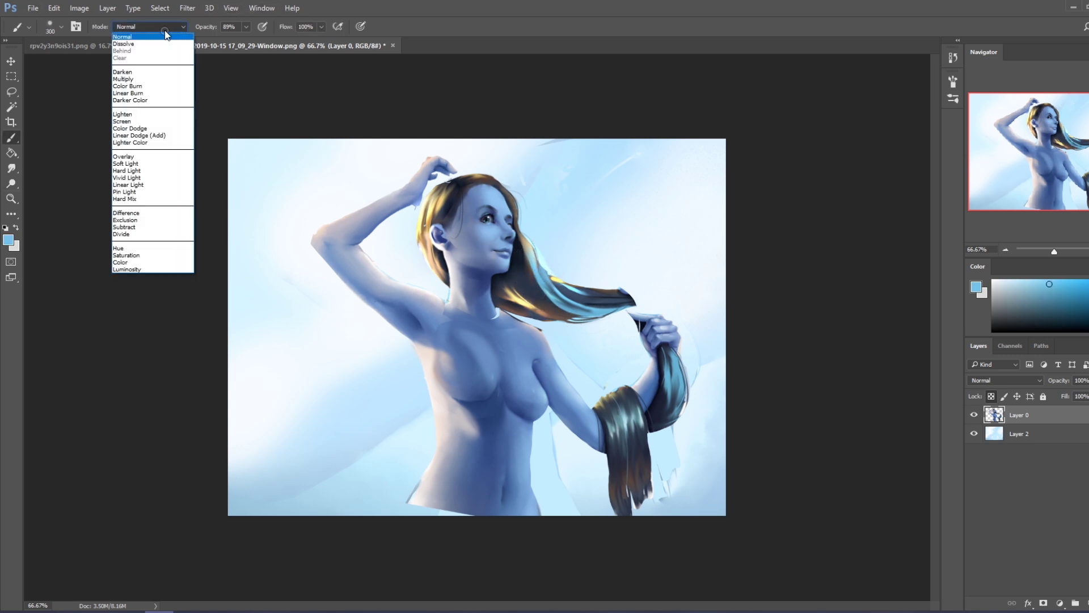
click(141, 266)
Recolour the brown hair near the ear and on the head a pale bluish-grey.
alt+click(409, 281)
key(bracketleft)
key(bracketleft)
key(bracketleft)
mouse_move(448, 185)
mouse_down()
mouse_move(424, 222)
mouse_move(435, 284)
mouse_up()
key(bracketleft)
mouse_move(506, 160)
mouse_down()
mouse_move(531, 266)
mouse_move(618, 295)
mouse_up()
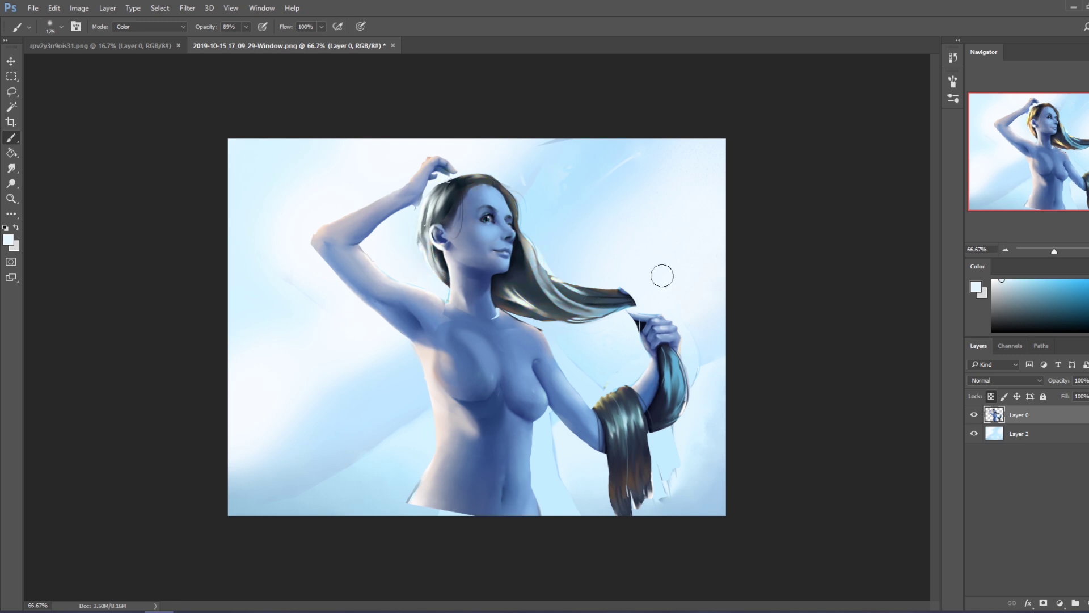
click(975, 289)
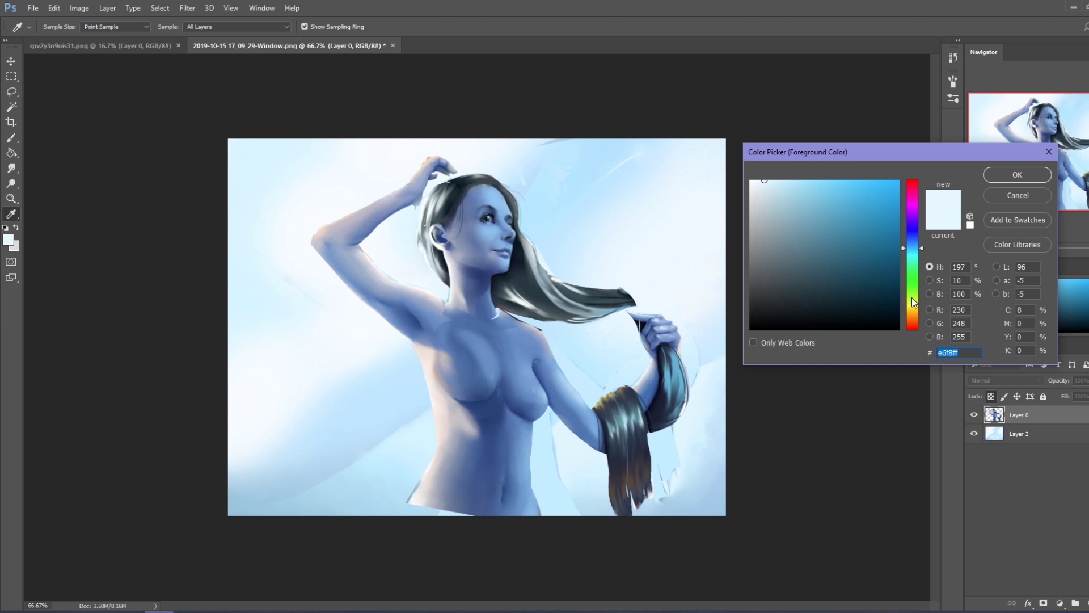
Tune hue and saturation in the Color Picker to pale yellow f5ffb3 and confirm.
click(912, 300)
drag(913, 301, 917, 307)
drag(777, 187, 772, 180)
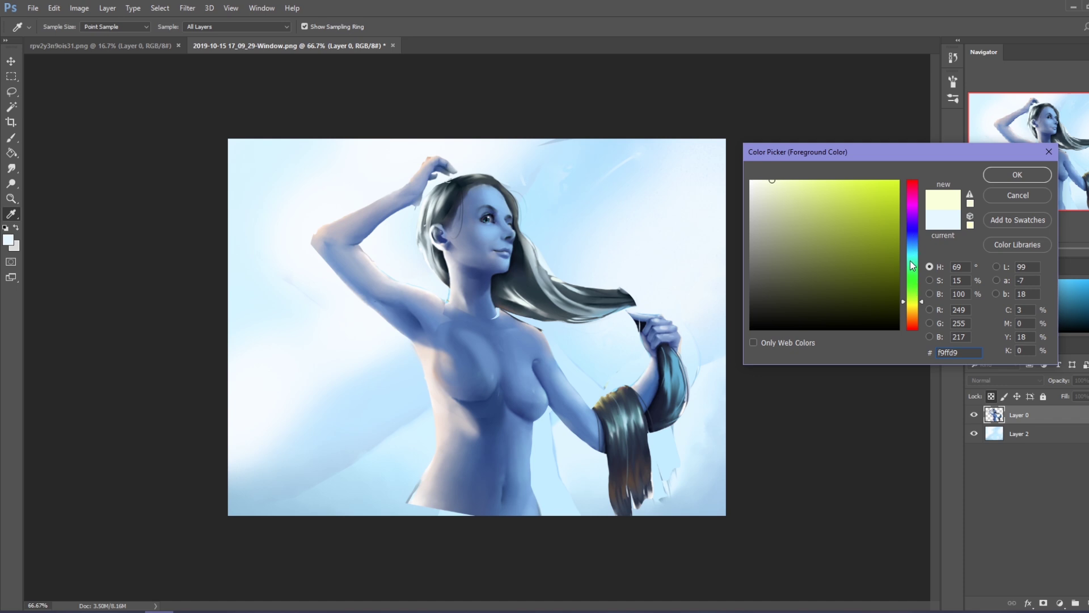
drag(912, 302, 913, 298)
drag(771, 188, 795, 180)
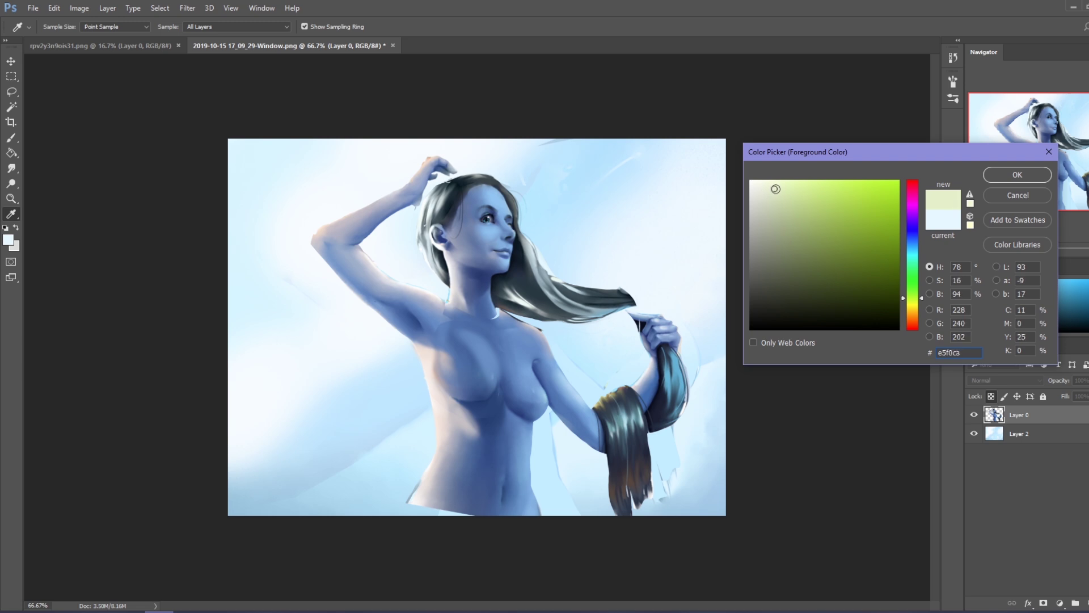
drag(913, 301, 913, 302)
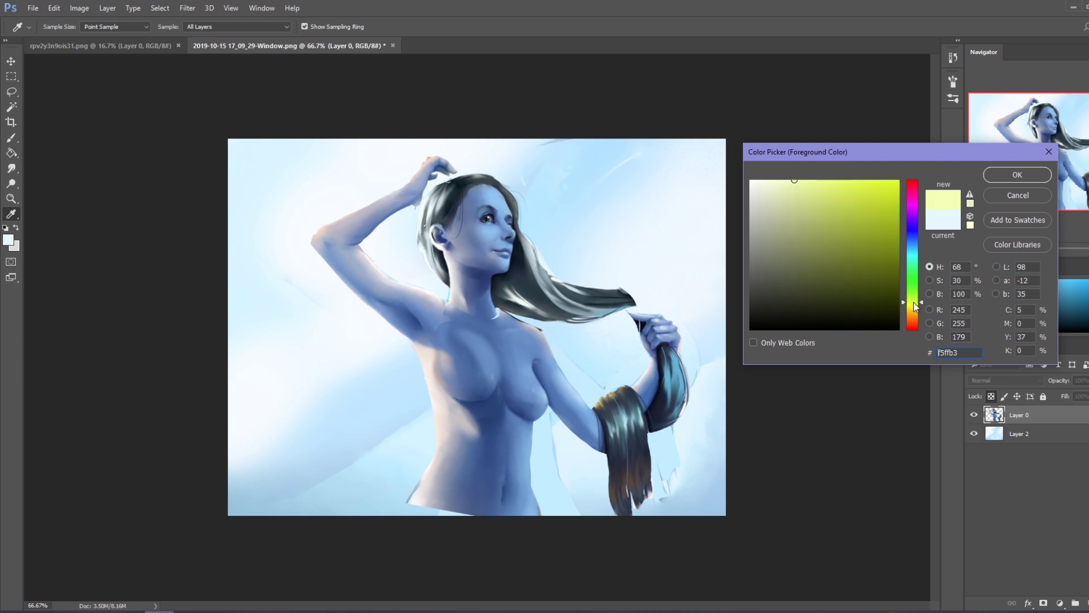
drag(794, 182, 796, 180)
click(986, 180)
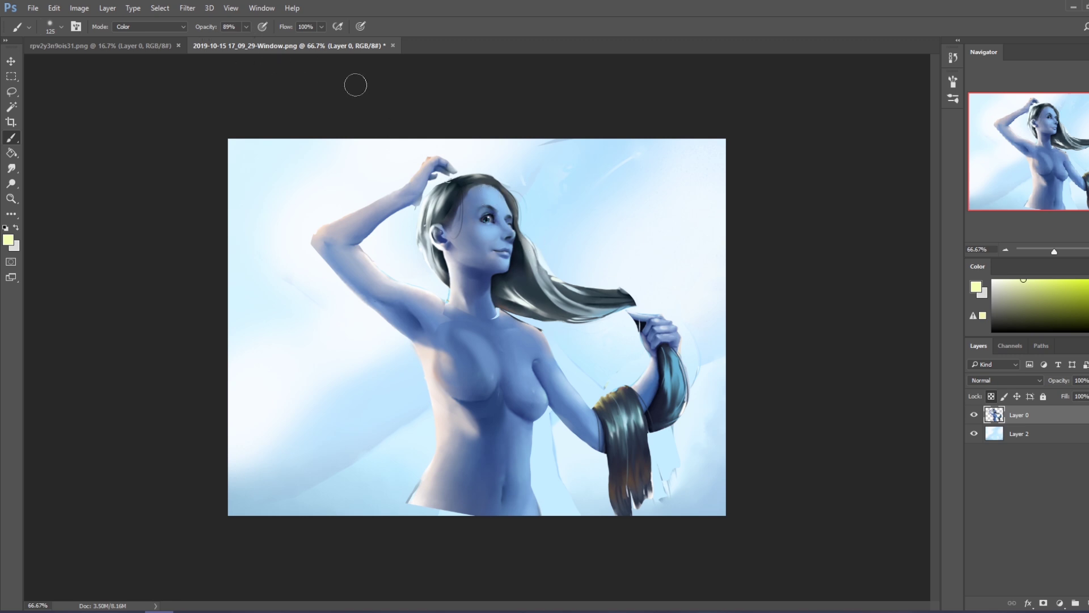
Tint the flowing hair a soft yellow-green at 18% opacity with 250 and 150 brushes.
key(1)
key(8)
key(bracketright)
key(bracketright)
key(bracketright)
drag(504, 250, 552, 308)
key(bracketleft)
key(bracketleft)
key(bracketleft)
Sample a blue from the shoulder, set the brush to 500, and undo the yellow-green tint.
key(ctrl)
alt+click(523, 338)
key(bracketright)
key(bracketright)
key(bracketright)
key(bracketleft)
key(bracketleft)
key(bracketleft)
key(ctrl)
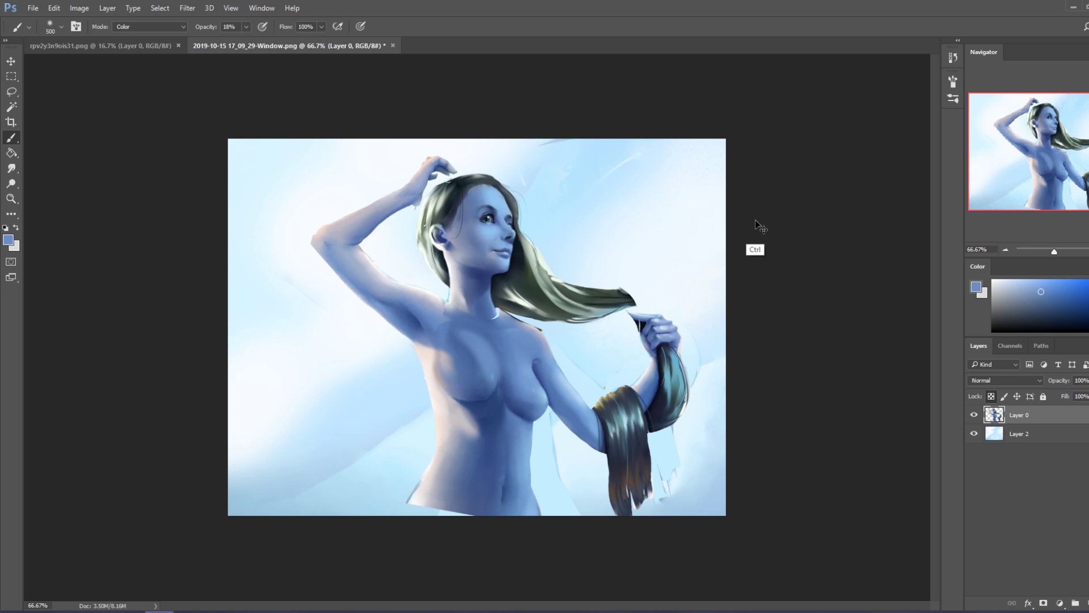
key(ctrl+z)
Paint the hair strand light cyan with a 125 brush at 41% opacity.
key(ctrl)
key(alt)
alt+click(550, 279)
key(bracketleft)
key(bracketleft)
key(bracketleft)
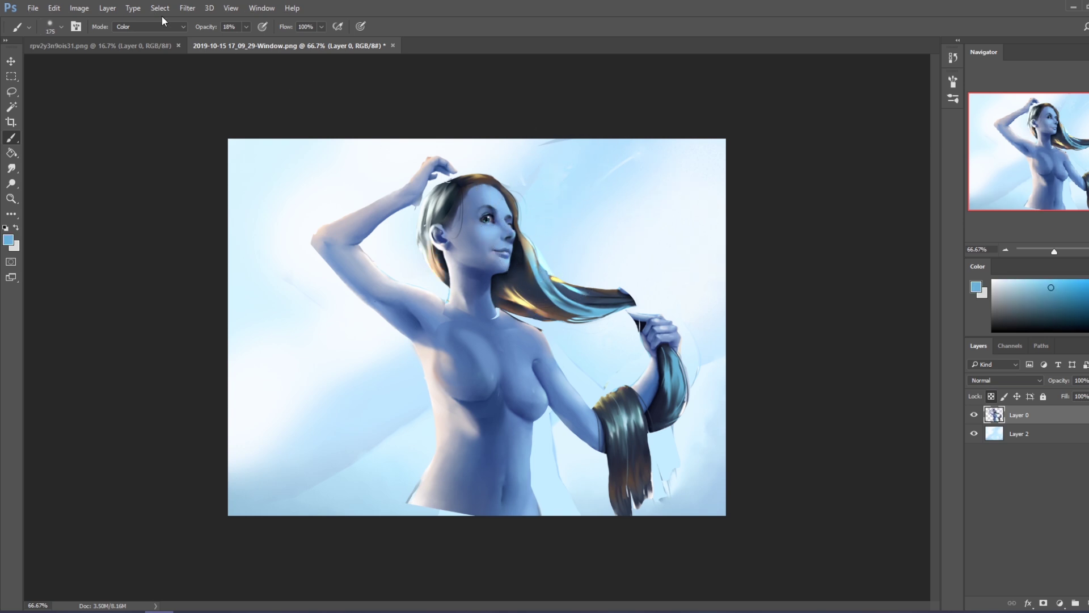
key(bracketleft)
key(bracketleft)
drag(246, 26, 255, 40)
drag(579, 289, 528, 250)
Recolour the hair strands, the hair over the forearm and the top of the head a cooler teal.
alt+click(560, 282)
drag(560, 282, 554, 314)
drag(611, 433, 621, 513)
drag(482, 170, 510, 179)
Tint the lower hair strand near the neck peach at 100% opacity with a 60 brush.
alt+click(438, 294)
click(247, 27)
drag(255, 41, 287, 41)
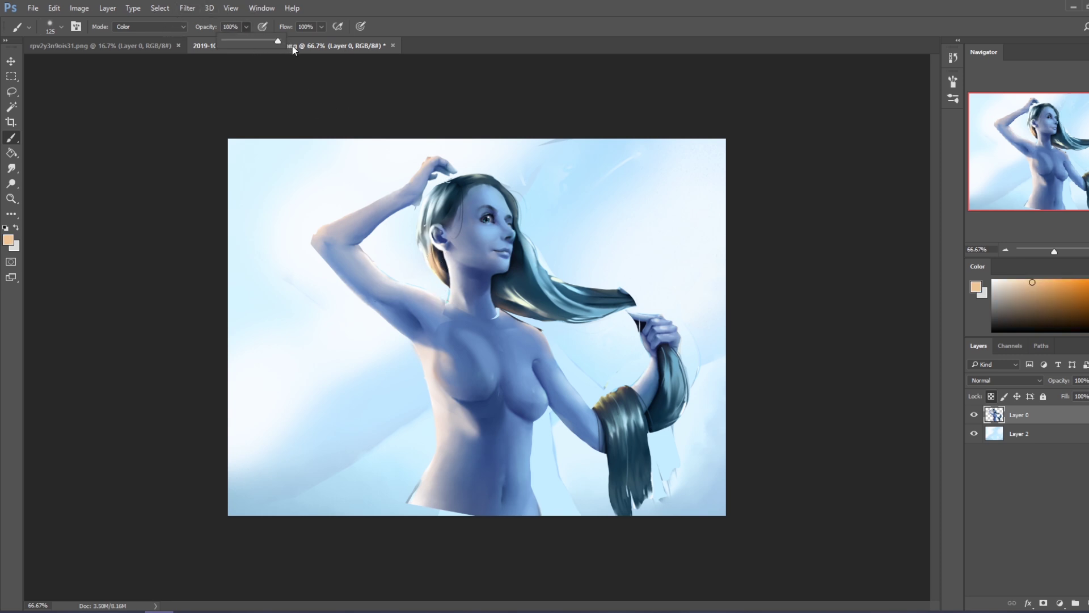
click(357, 110)
key(bracketleft)
key(bracketleft)
key(bracketleft)
mouse_move(440, 181)
mouse_down()
mouse_move(422, 232)
mouse_move(428, 258)
mouse_up()
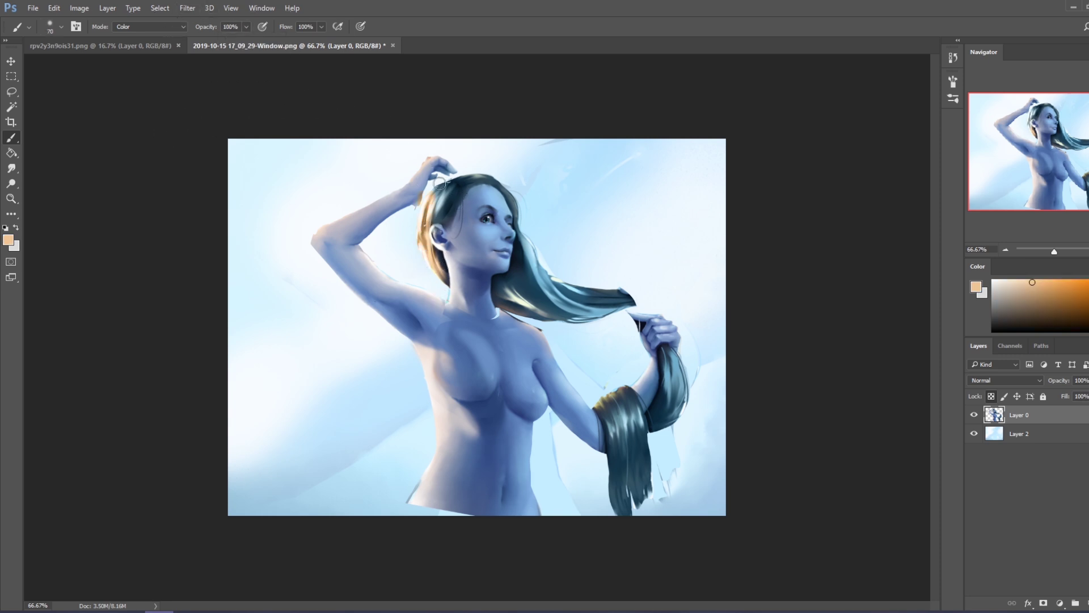
key(ctrl+z)
drag(531, 319, 519, 309)
alt+click(569, 321)
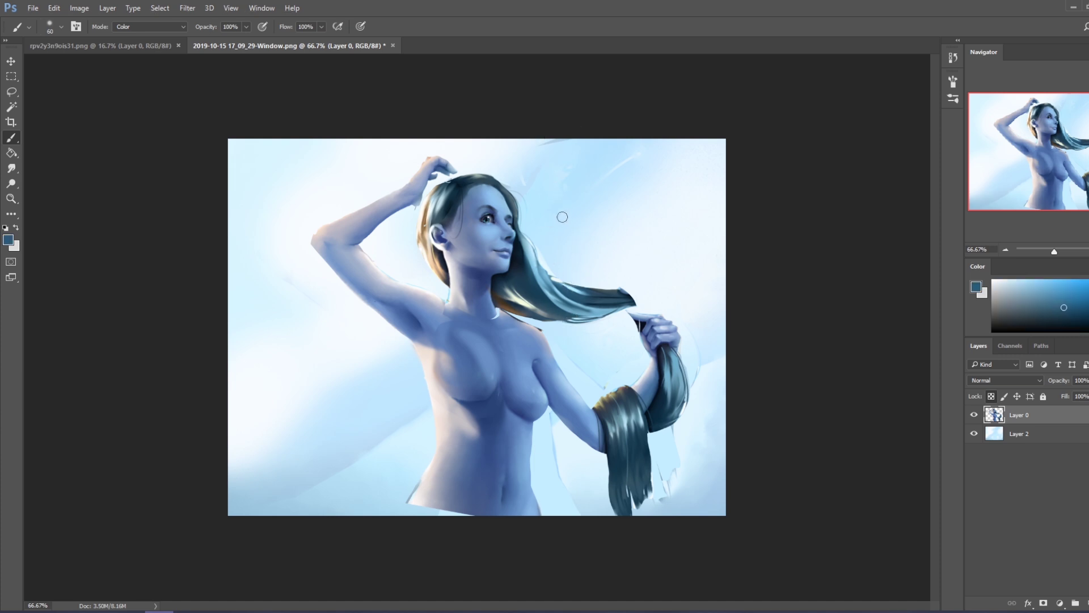
Set the brush to Darken mode, sample a light blue, and enlarge it to 1000.
click(164, 27)
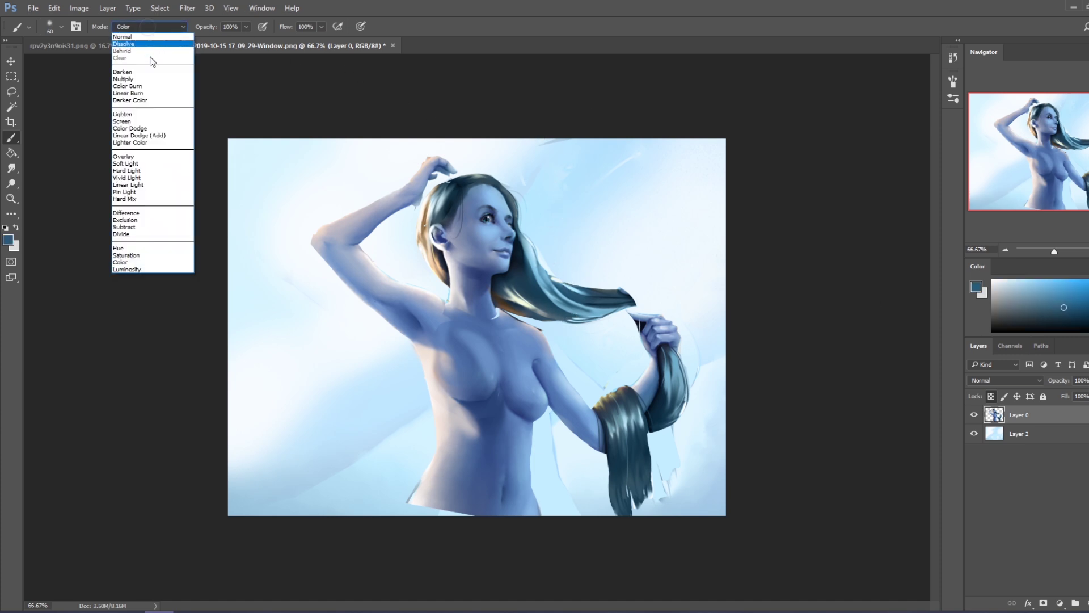
click(145, 73)
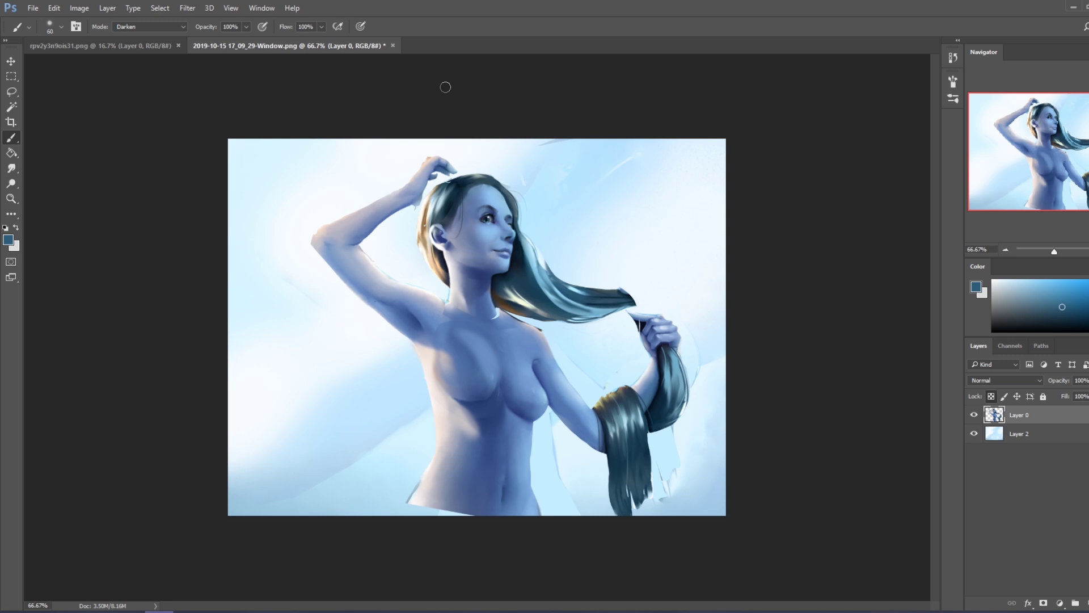
alt+click(544, 264)
key(bracketright)
key(bracketright)
key(bracketright)
Lightly paint the hair by the jaw in Lighten mode at size 700 and 28% opacity.
click(165, 26)
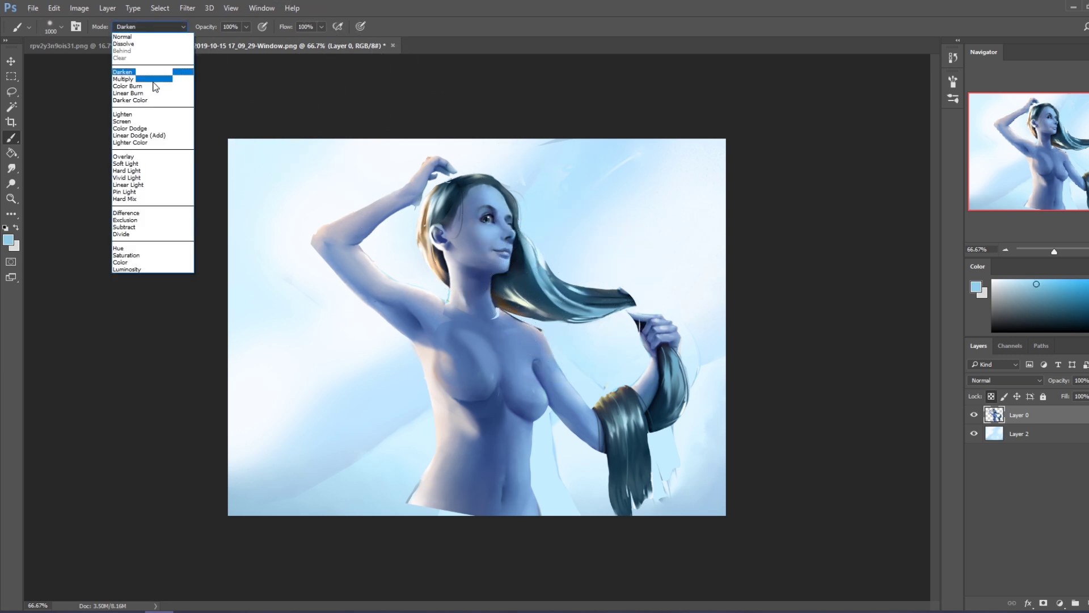
click(153, 116)
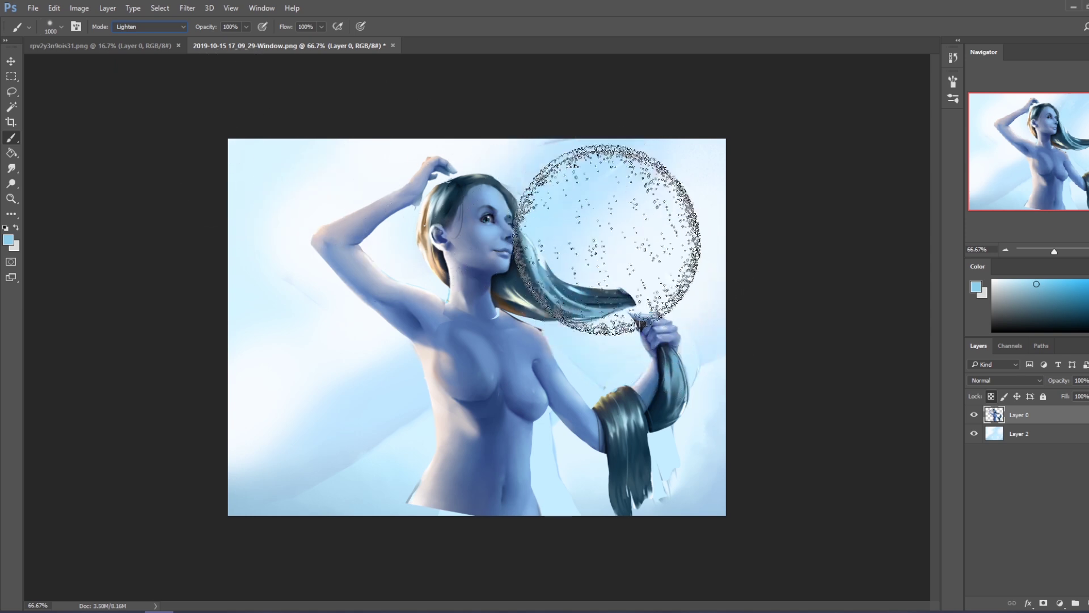
key(bracketleft)
key(bracketleft)
key(bracketleft)
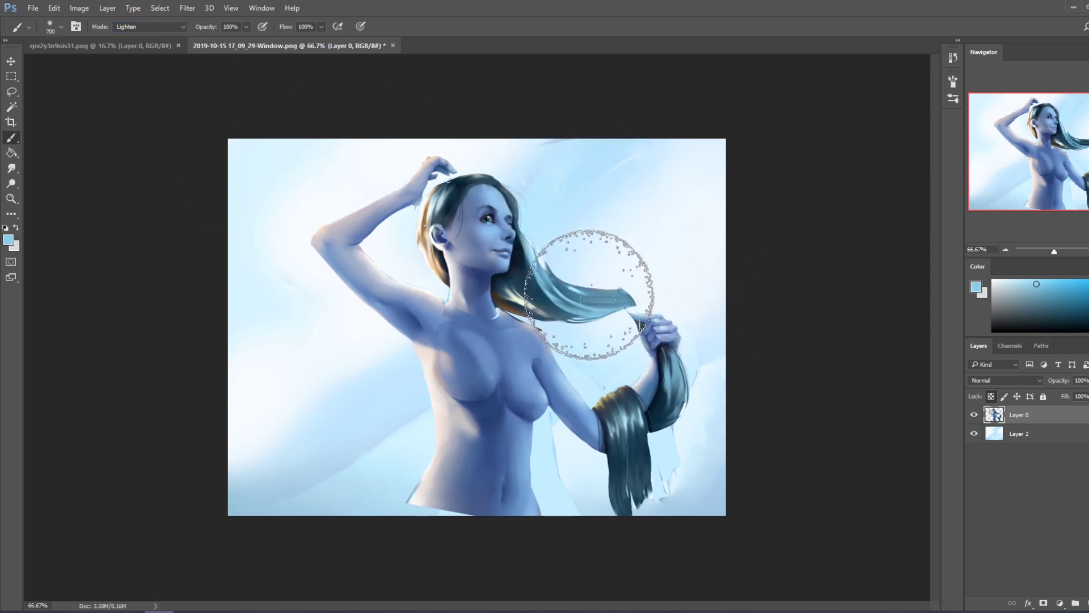
key(bracketleft)
key(bracketleft)
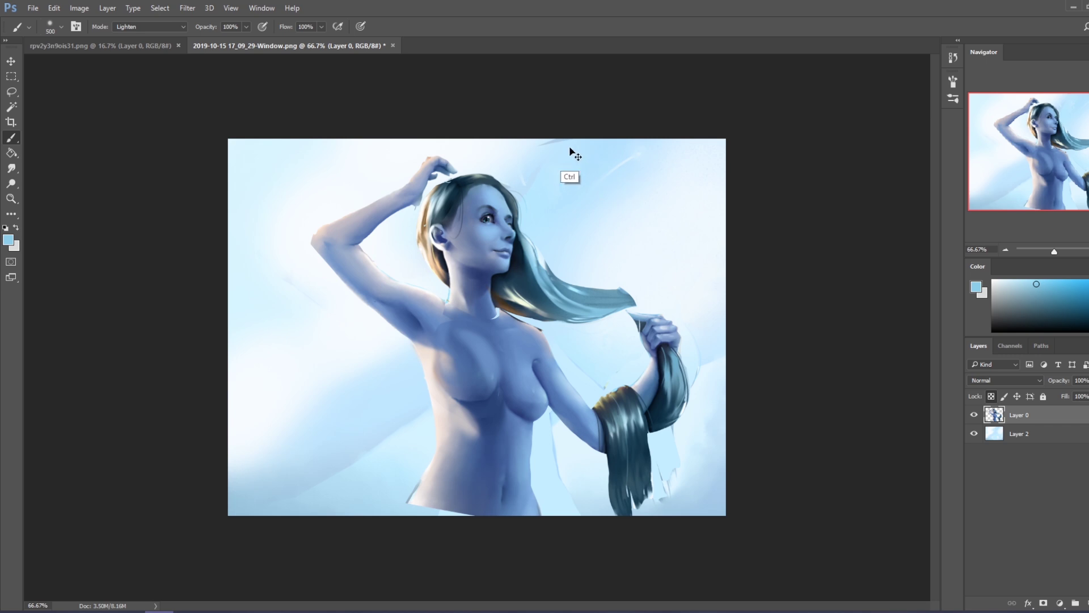
click(246, 27)
drag(209, 40, 201, 40)
mouse_move(520, 289)
mouse_down()
mouse_move(547, 199)
mouse_move(528, 213)
mouse_move(493, 290)
mouse_up()
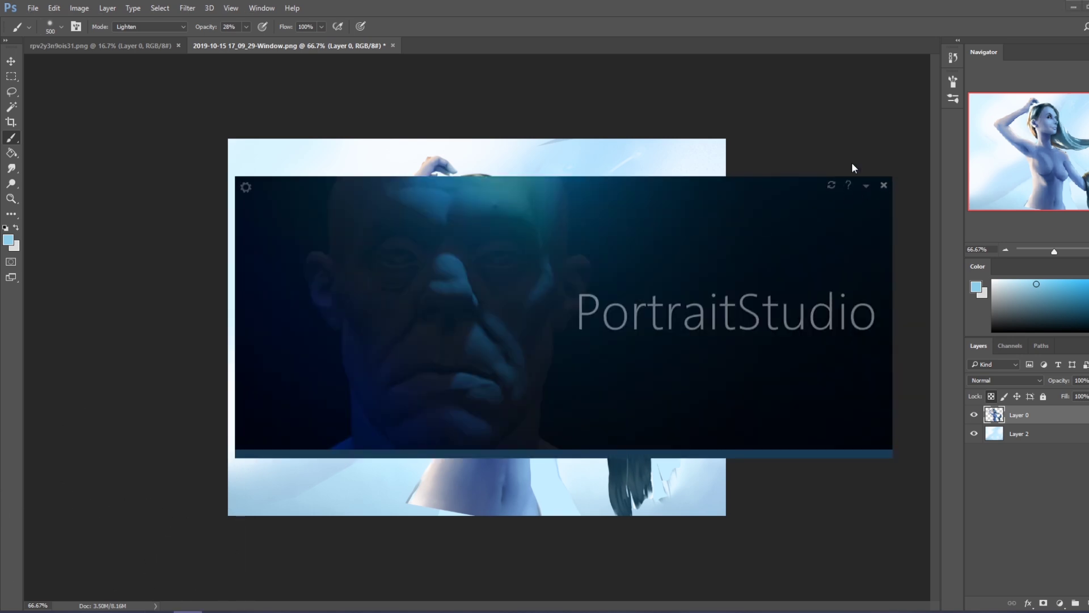
Dismiss the PortraitStudio splash, sample a darker face blue in Color mode, then set dodging to Highlights.
click(881, 184)
key(alt)
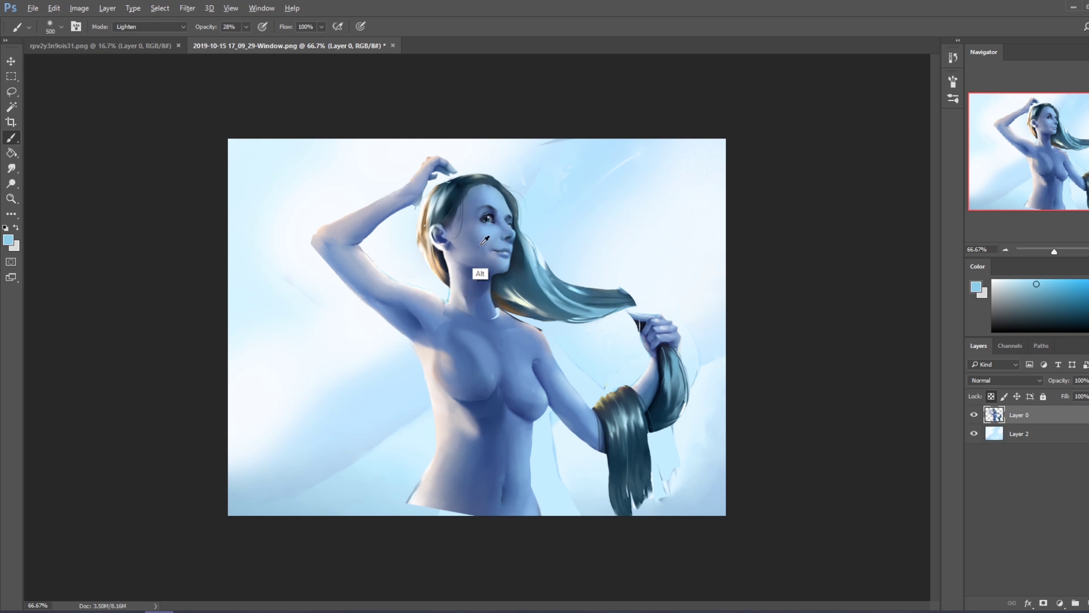
alt+click(484, 241)
click(156, 27)
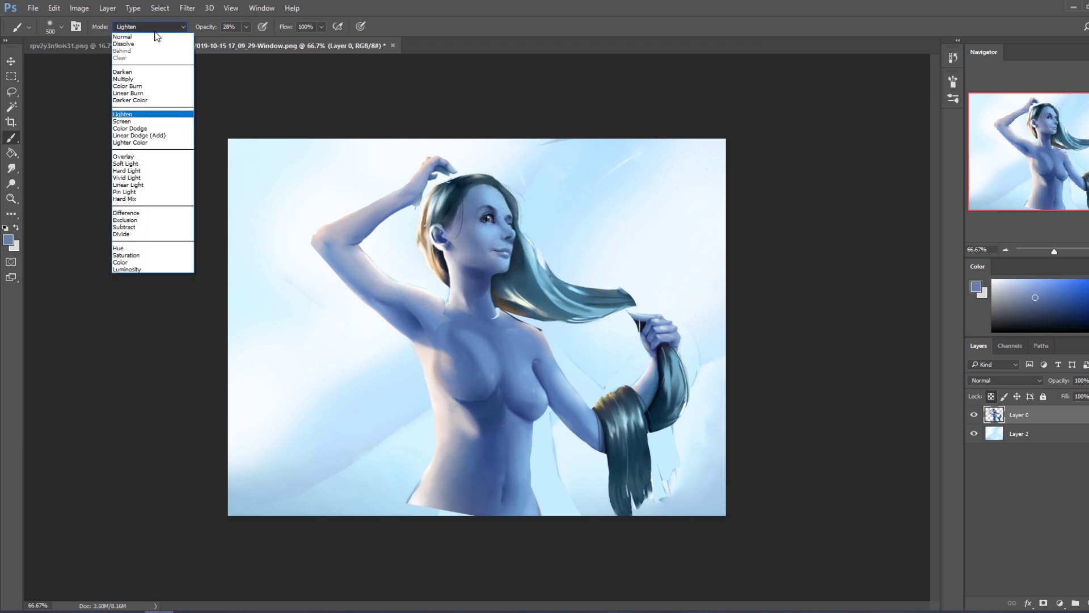
click(125, 262)
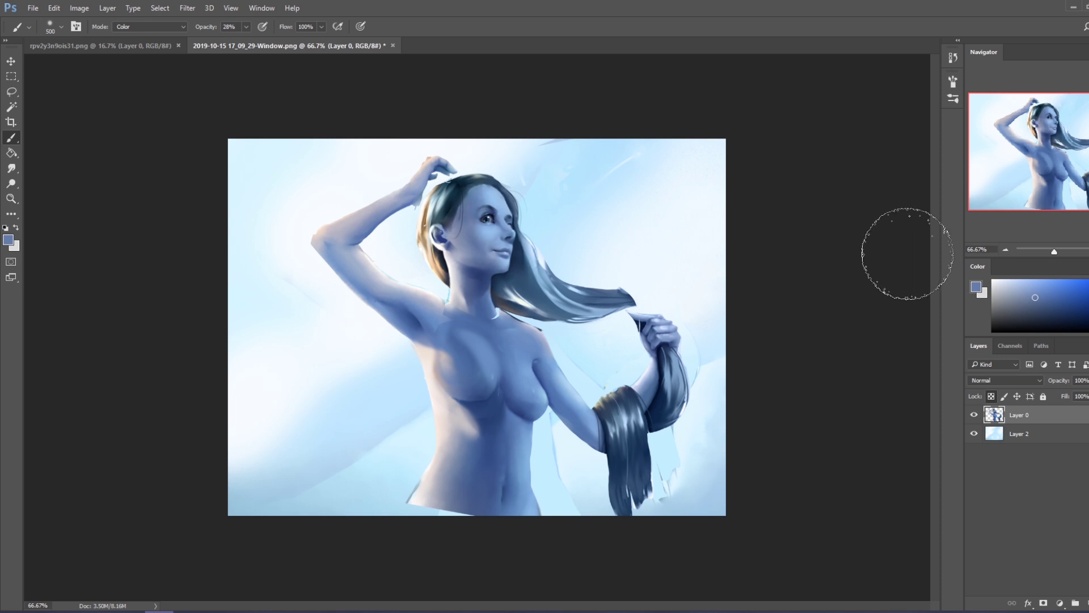
click(9, 183)
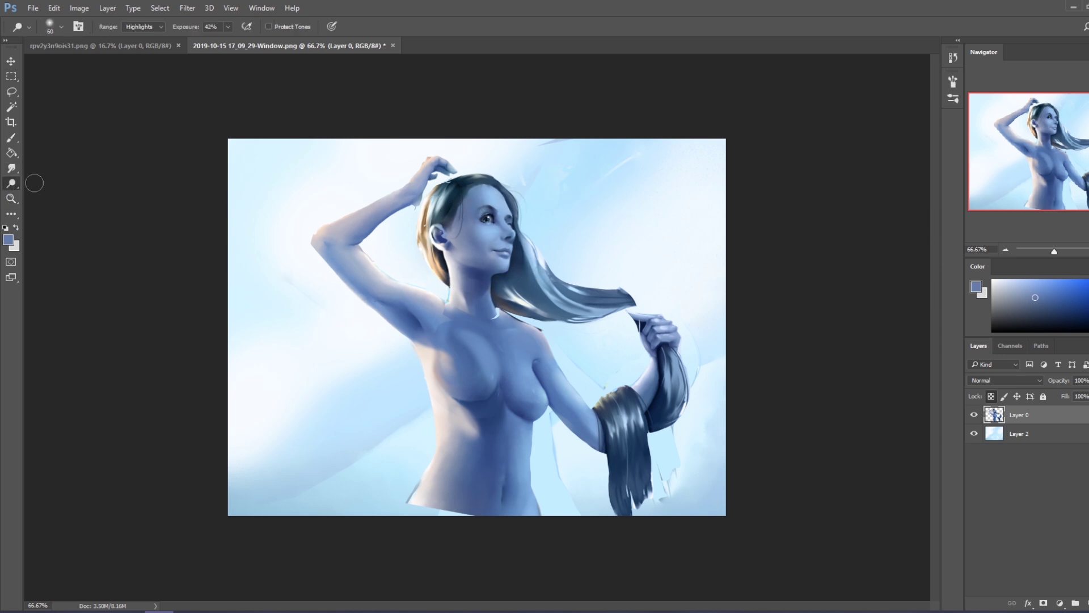
Dodge the left torso edge and raised arm's underside, then sample arm and hair colours at brush 175.
drag(425, 347, 437, 437)
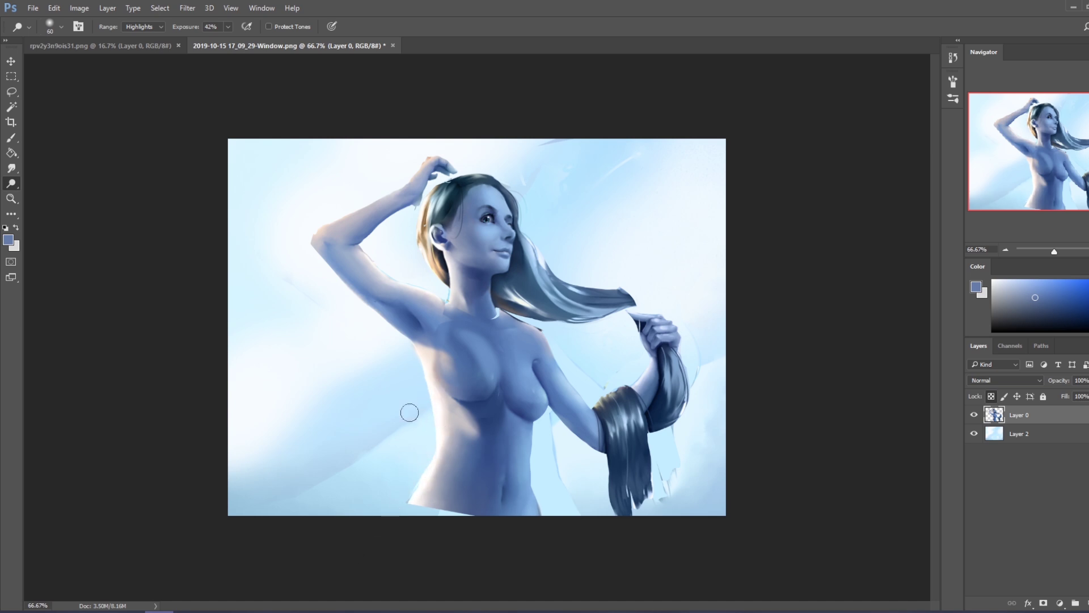
mouse_move(399, 333)
mouse_down()
mouse_move(309, 236)
mouse_move(402, 331)
mouse_move(401, 349)
mouse_up()
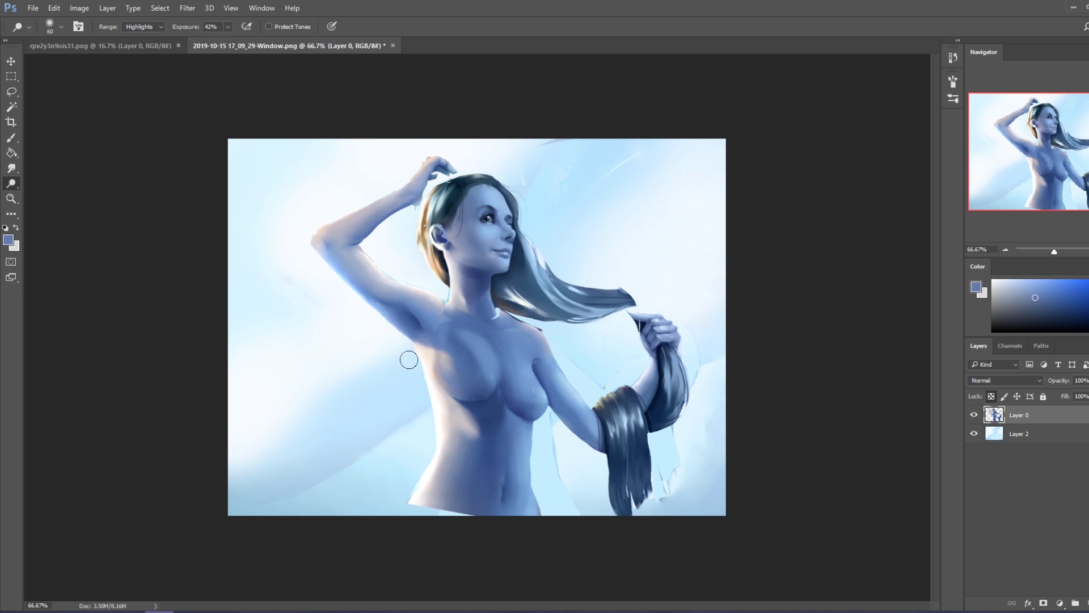
key(b)
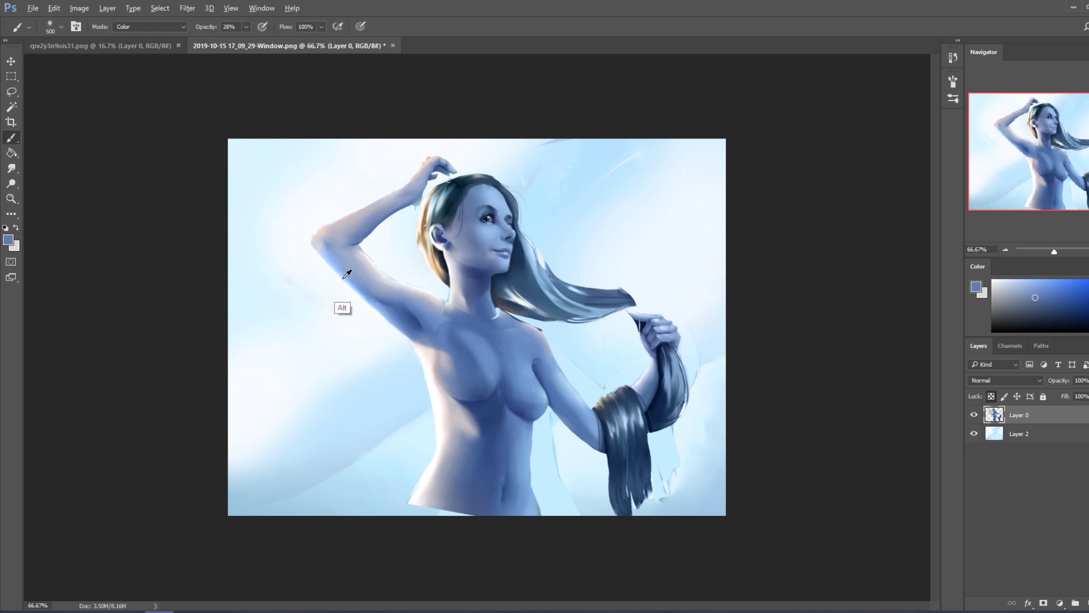
alt+click(345, 276)
key(bracketleft)
key(bracketleft)
key(bracketleft)
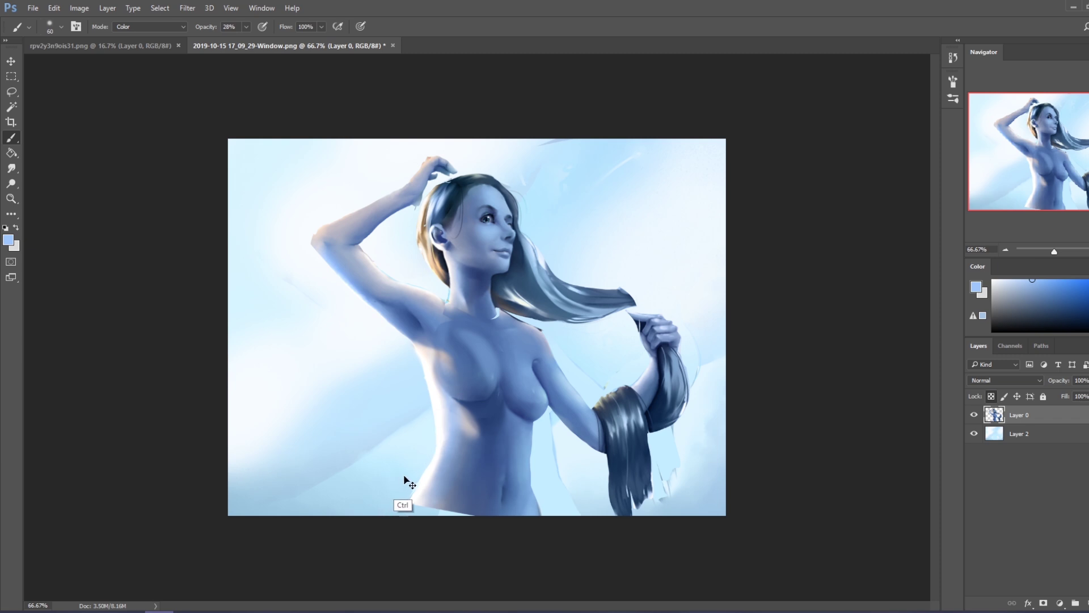
key(ctrl+minus)
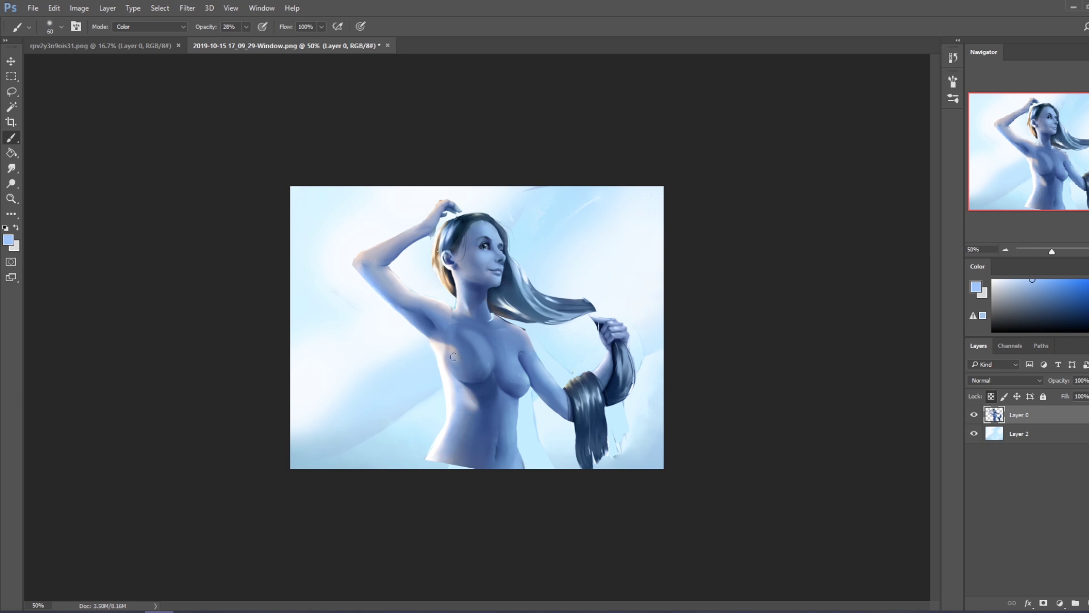
alt+click(451, 227)
Close Layer 0's style settings unchanged and lasso around the head and hair.
double_click(1025, 417)
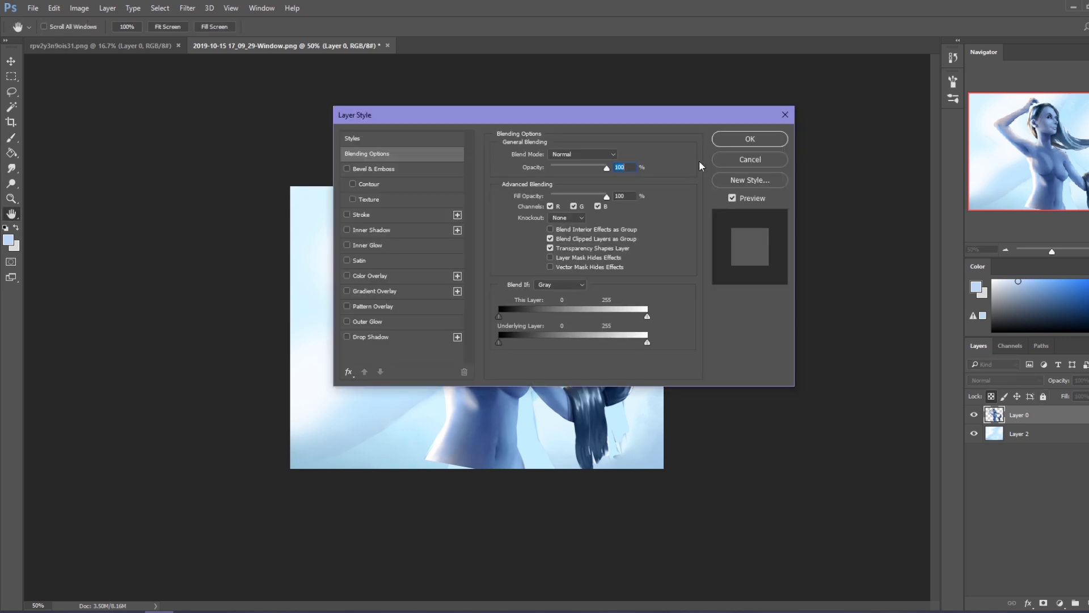
click(740, 160)
key(l)
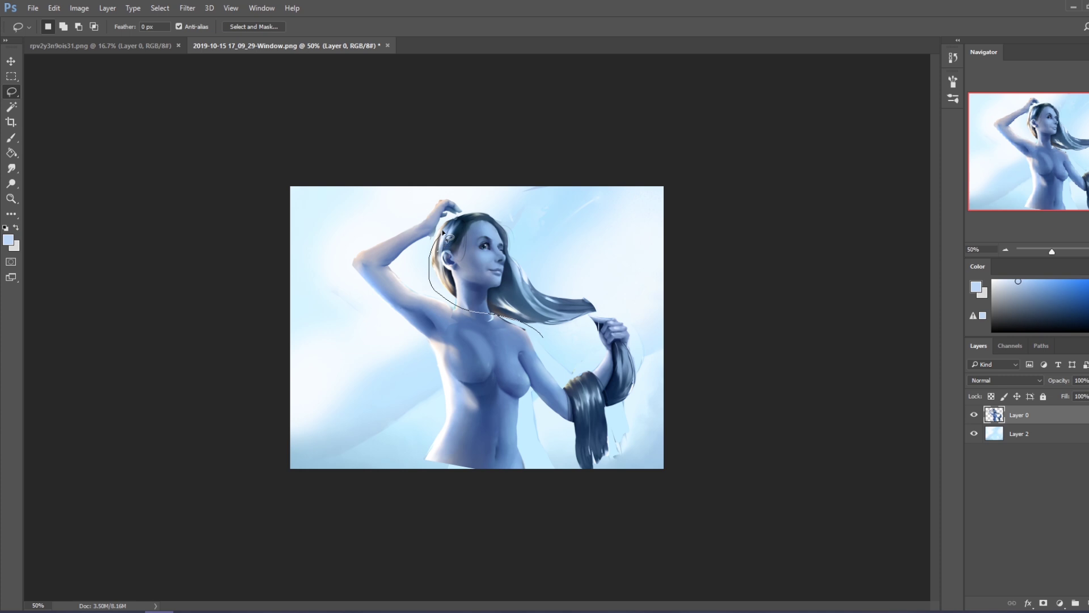
drag(480, 213, 605, 295)
drag(536, 334, 536, 336)
key(alt)
Scale the head and hair down to about 94% and nudge them into place.
key(ctrl+t)
drag(606, 210, 595, 217)
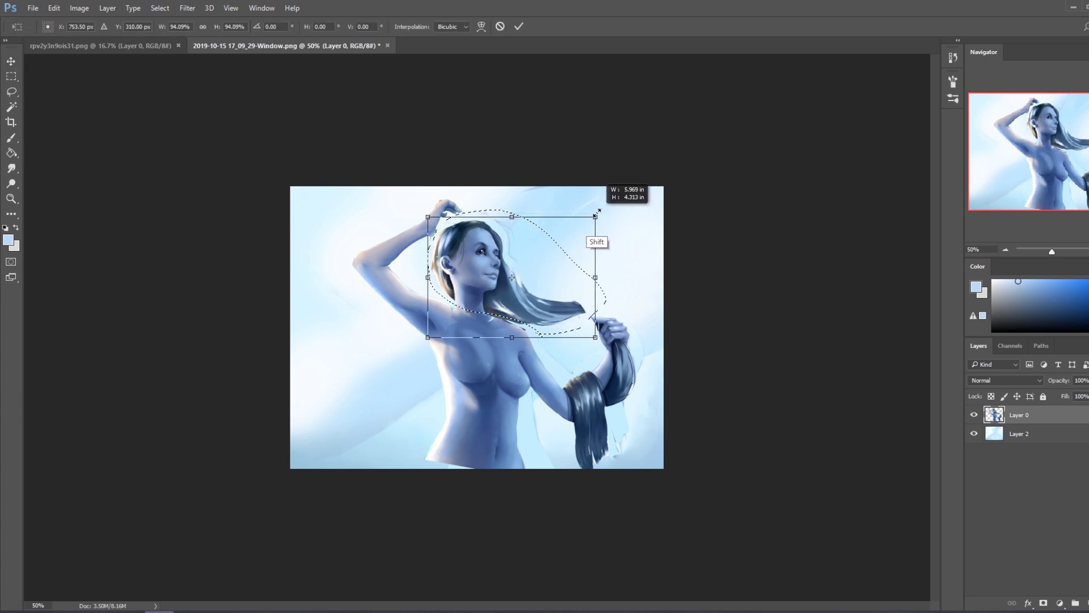
drag(477, 271, 483, 273)
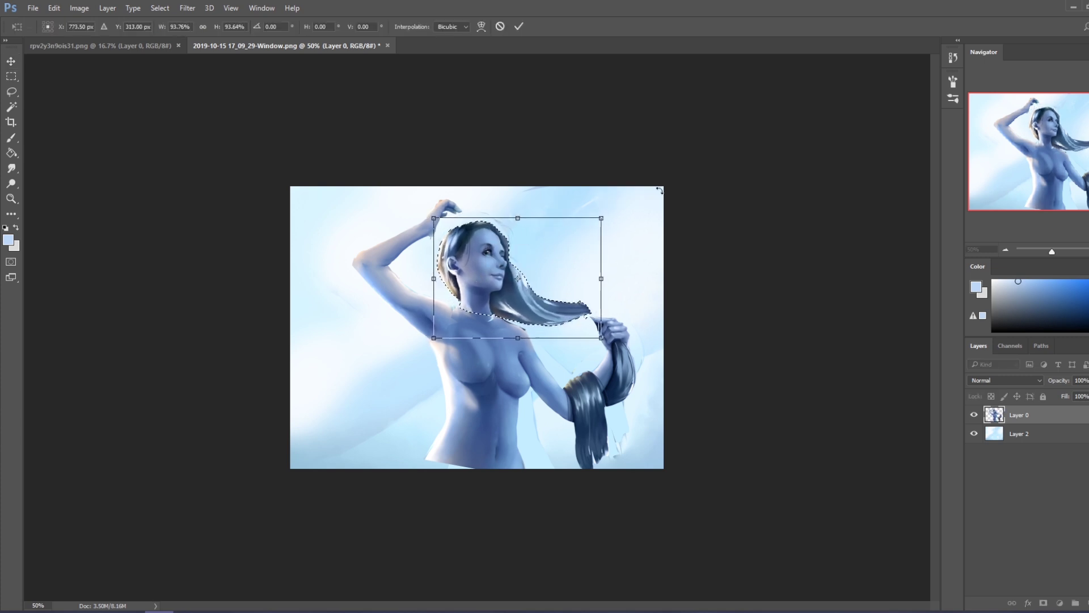
drag(474, 250, 475, 251)
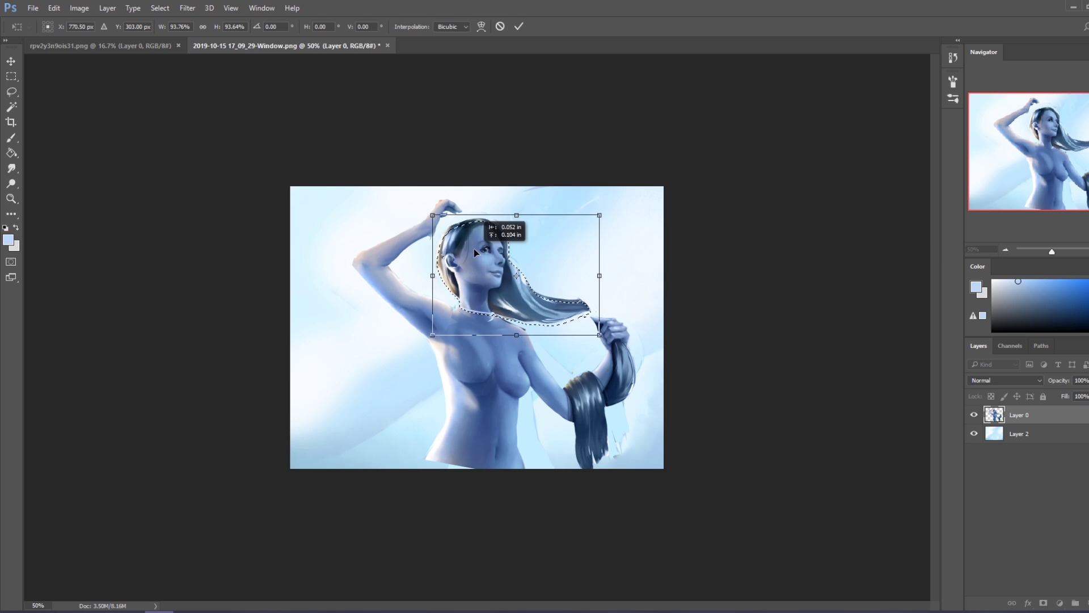
click(519, 26)
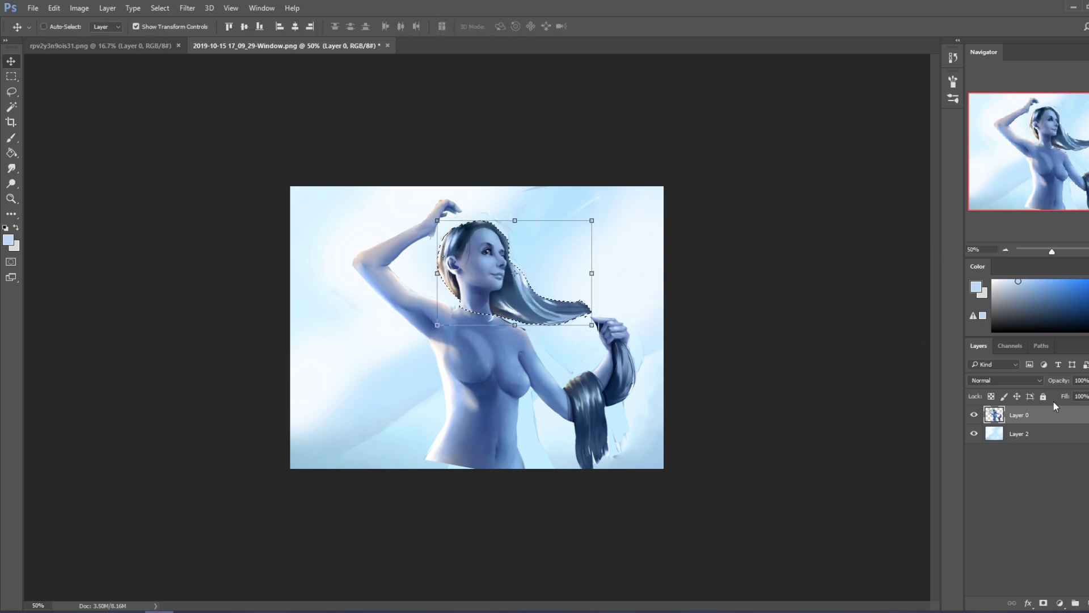
Lasso the raised arm, rotate it about 7.5 degrees, and shift it slightly.
key(l)
mouse_move(446, 223)
mouse_down()
mouse_move(426, 252)
mouse_move(352, 238)
mouse_up()
key(ctrl+t)
drag(490, 191, 475, 213)
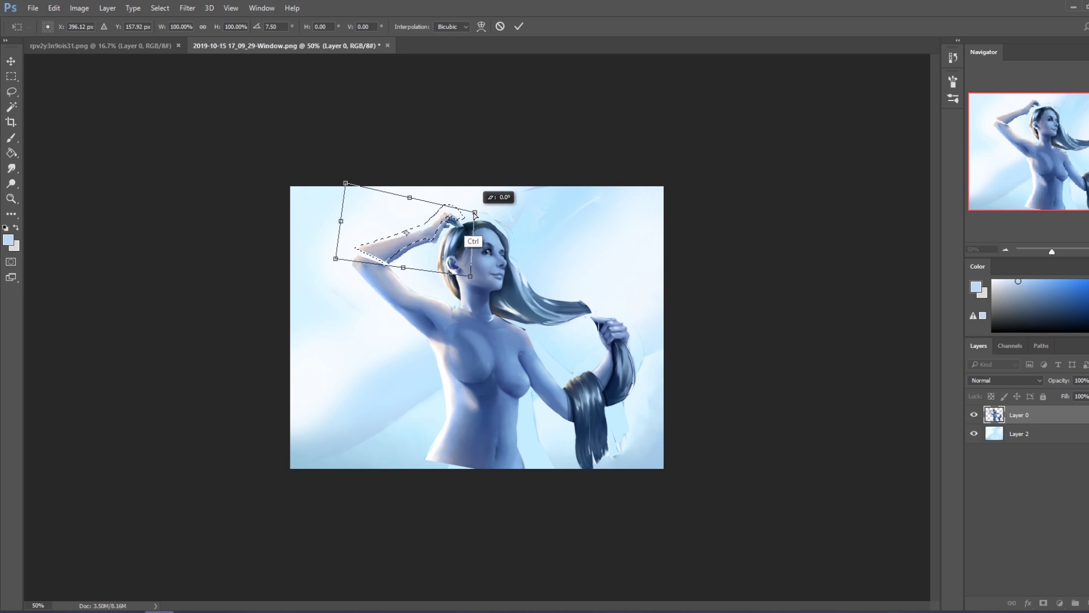
click(518, 28)
drag(387, 257, 391, 260)
key(m)
right_click(452, 267)
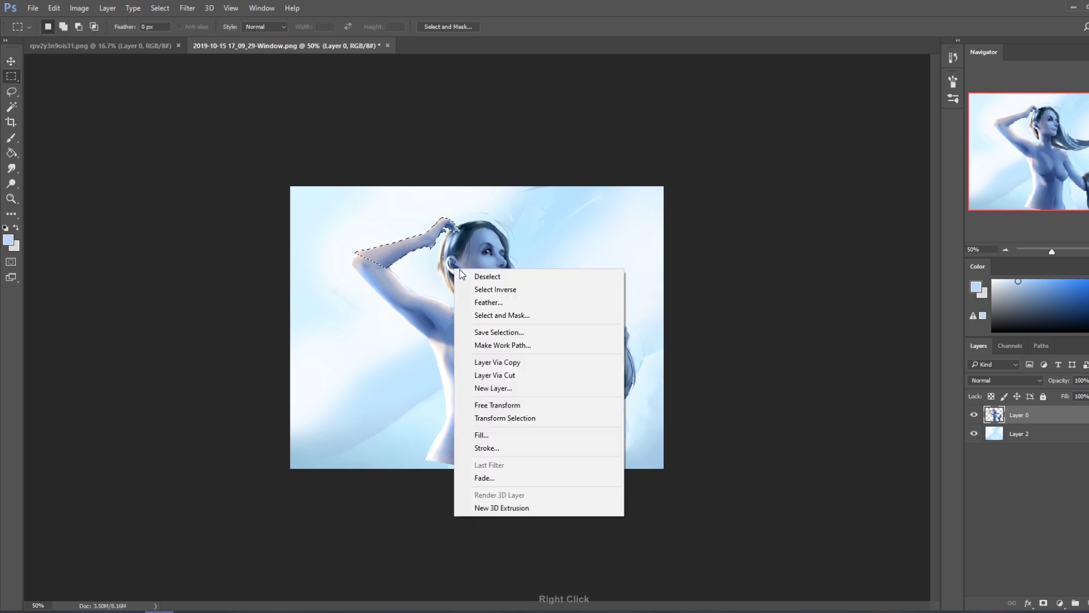
Deselect, then in Liquify push the raised arm's outline into shape.
click(471, 275)
click(187, 8)
click(210, 98)
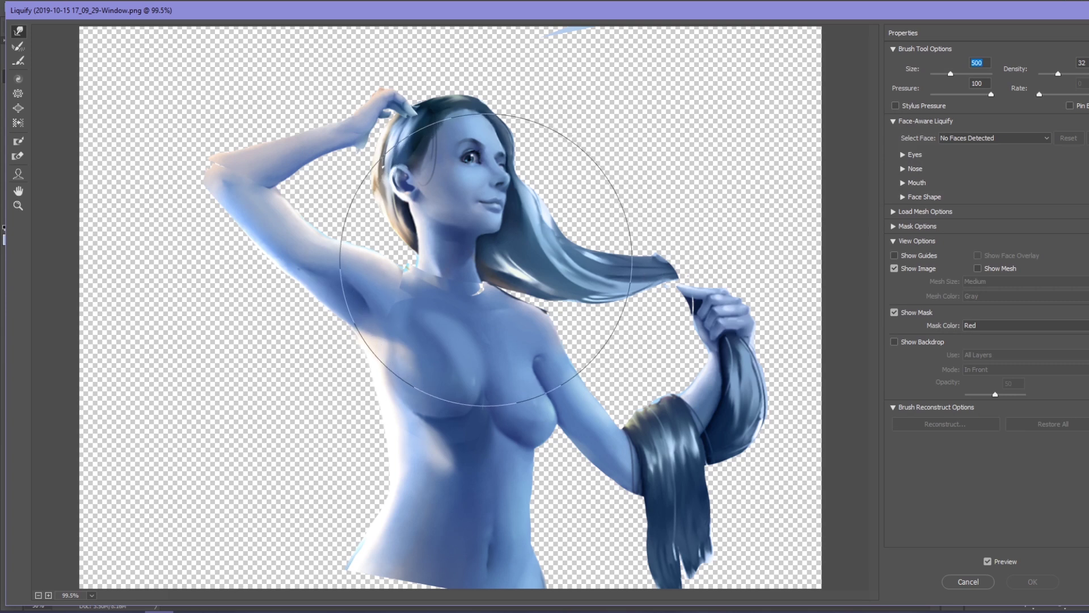
mouse_move(227, 195)
mouse_down()
mouse_move(216, 204)
mouse_move(186, 174)
mouse_up()
key(bracketleft)
key(bracketleft)
key(bracketleft)
key(bracketleft)
key(bracketleft)
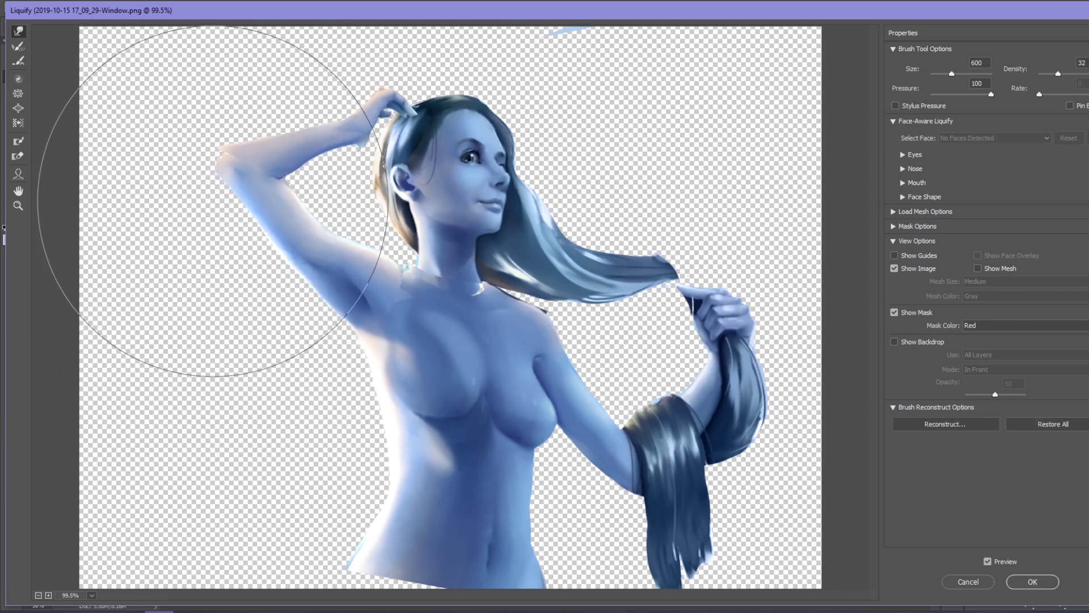
key(bracketleft)
key(bracketleft)
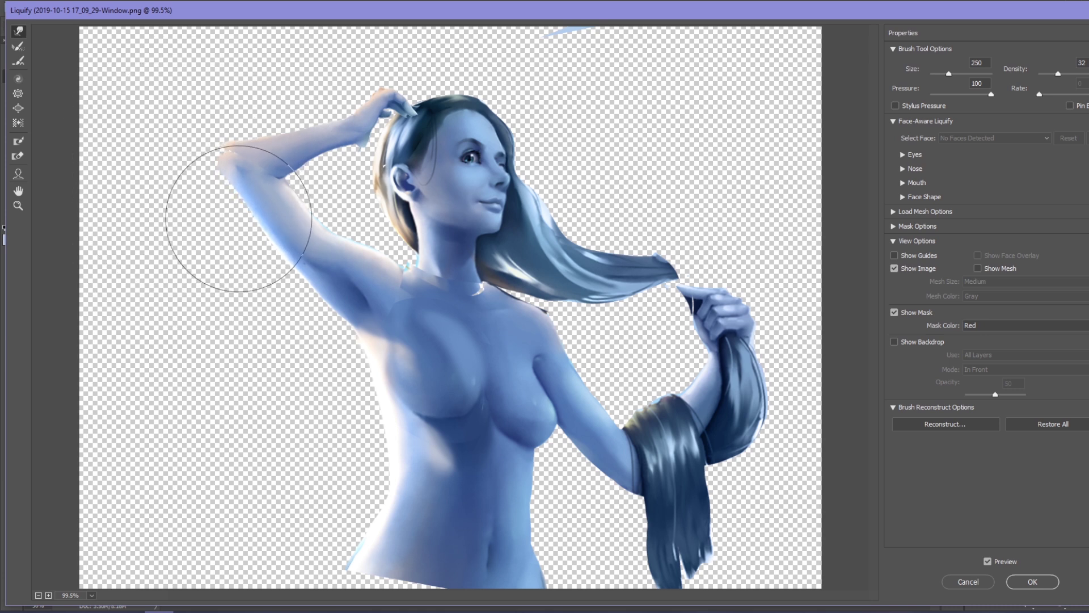
key(bracketleft)
key(bracketleft)
key(bracketleft)
key(bracketright)
key(bracketright)
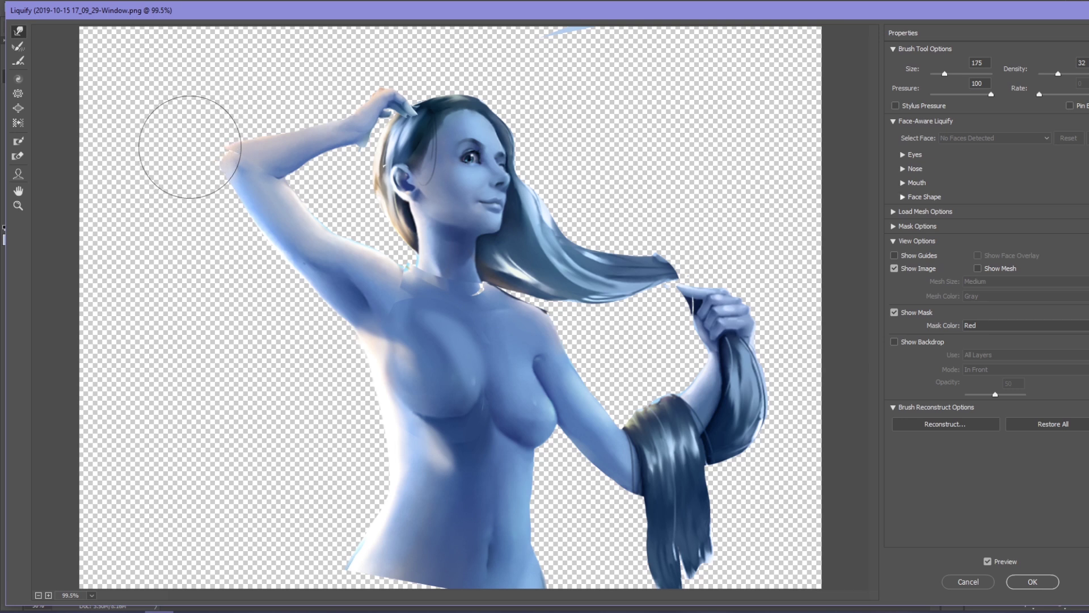
Warp the armpit contour slightly with a small Forward Warp brush and commit the Liquify.
key(bracketleft)
key(bracketleft)
key(bracketleft)
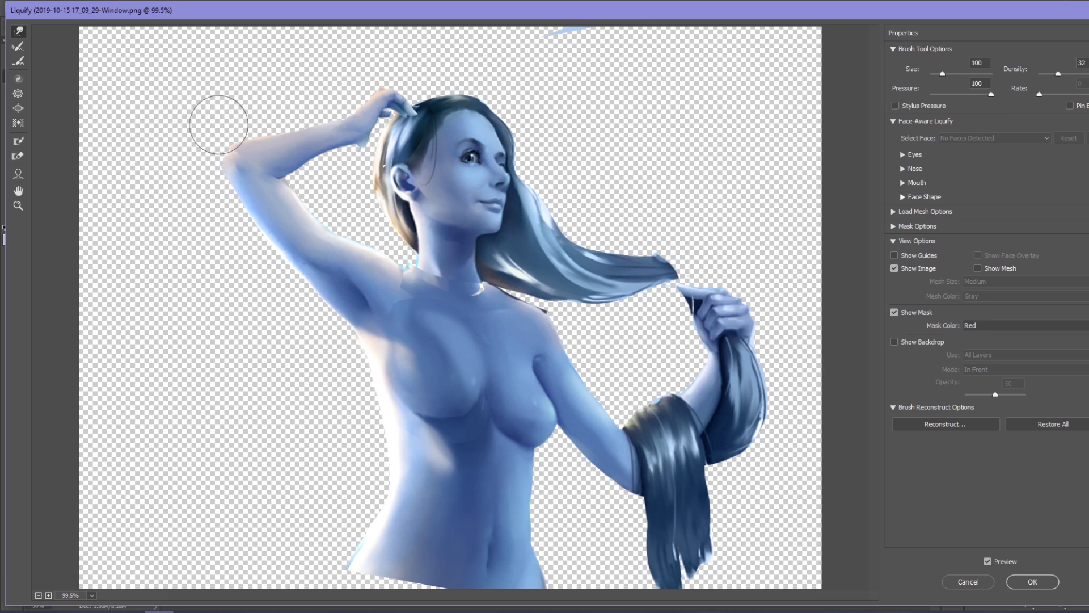
key(bracketright)
key(bracketright)
key(bracketright)
key(bracketright)
key(bracketright)
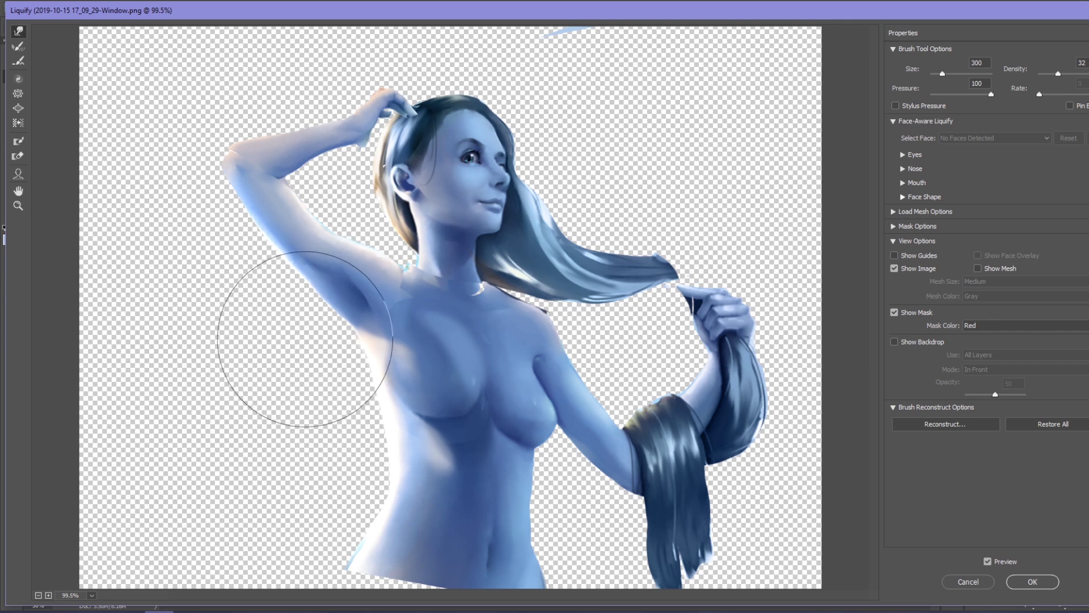
key(bracketleft)
key(bracketleft)
key(bracketleft)
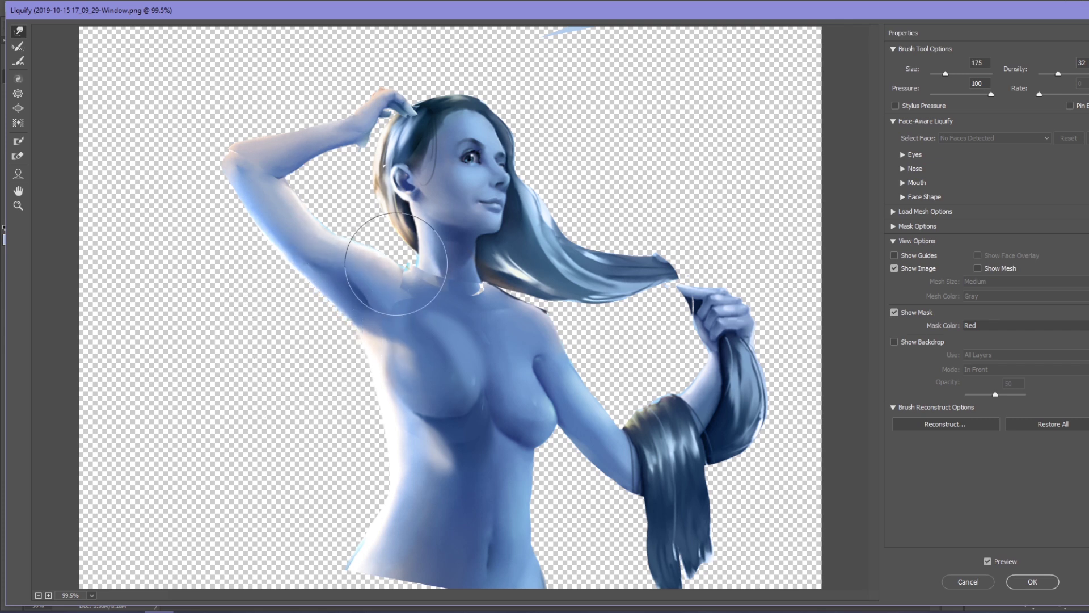
key(bracketleft)
key(bracketleft)
key(bracketleft)
key(bracketleft)
key(bracketright)
key(bracketright)
key(bracketright)
key(bracketright)
key(bracketright)
key(bracketright)
key(bracketright)
key(bracketright)
key(bracketleft)
key(bracketleft)
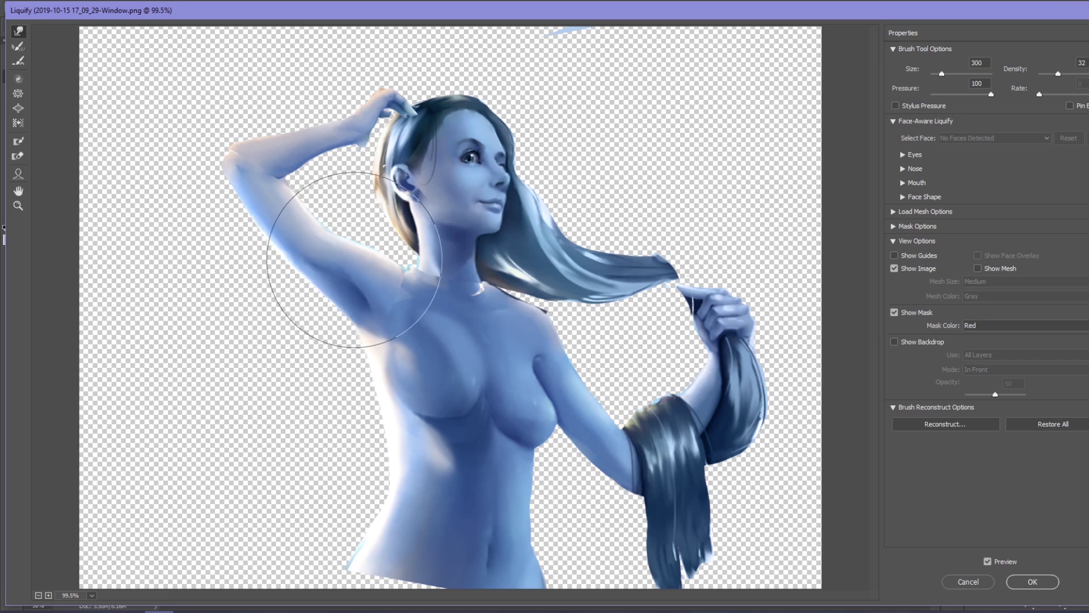
key(bracketleft)
key(bracketleft)
key(bracketleft)
drag(379, 303, 364, 316)
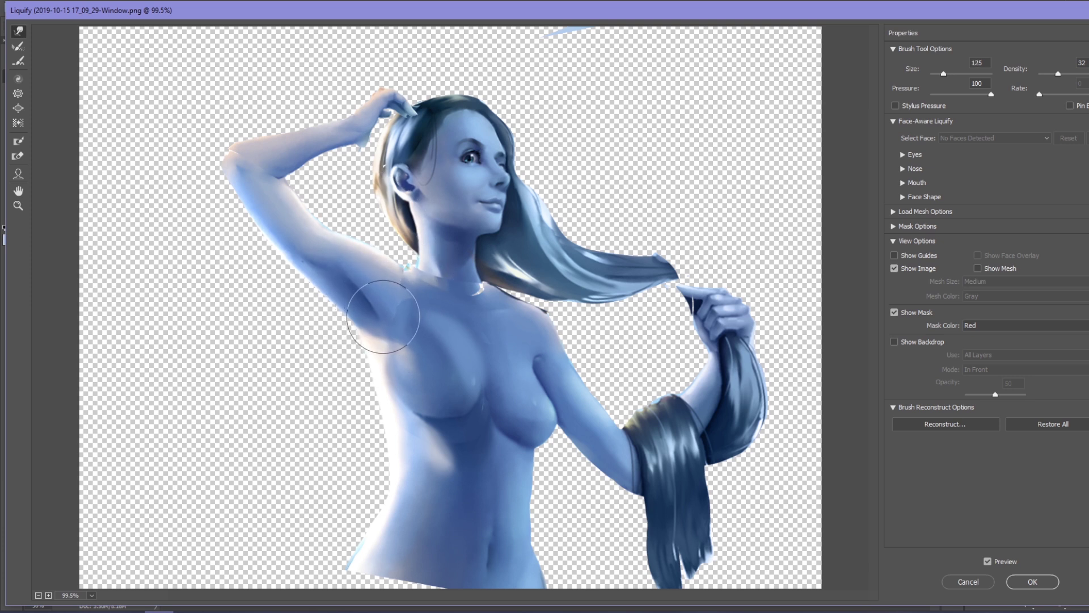
key(bracketright)
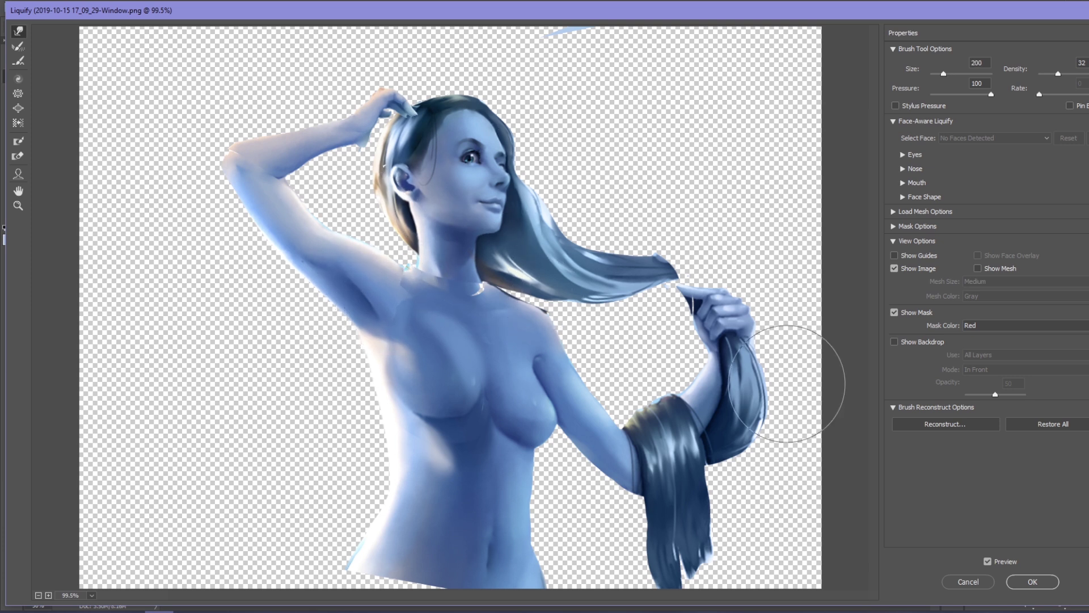
click(1032, 583)
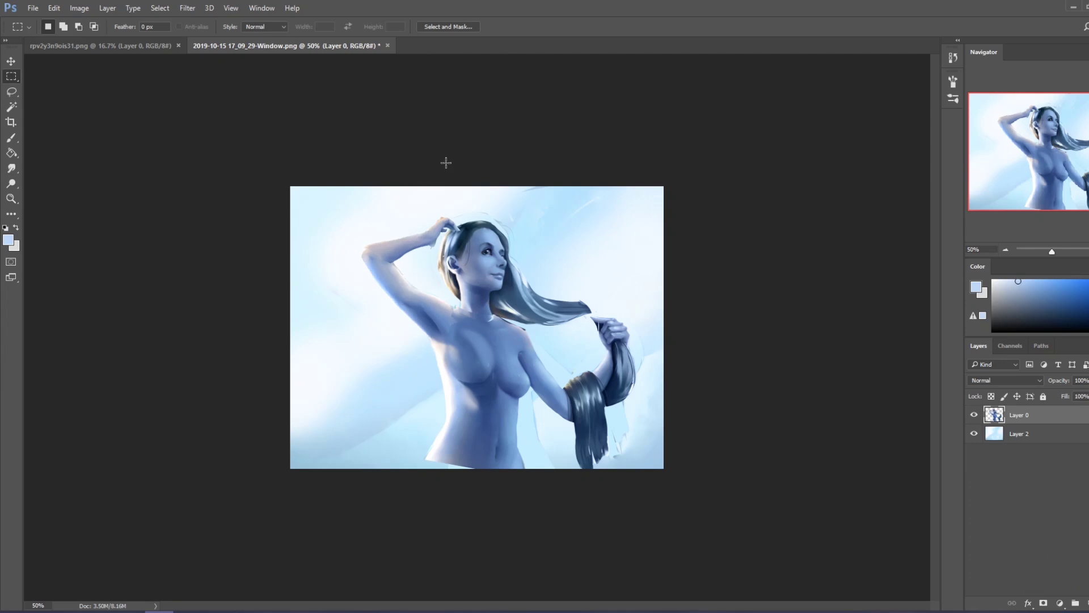
Reopen Liquify and push the breast edge near the armpit outward.
click(182, 9)
click(207, 97)
key(bracketleft)
key(bracketleft)
mouse_move(539, 394)
mouse_down()
mouse_move(545, 379)
mouse_move(553, 402)
mouse_up()
key(bracketright)
key(bracketright)
key(bracketright)
key(bracketright)
key(bracketleft)
key(bracketleft)
key(bracketleft)
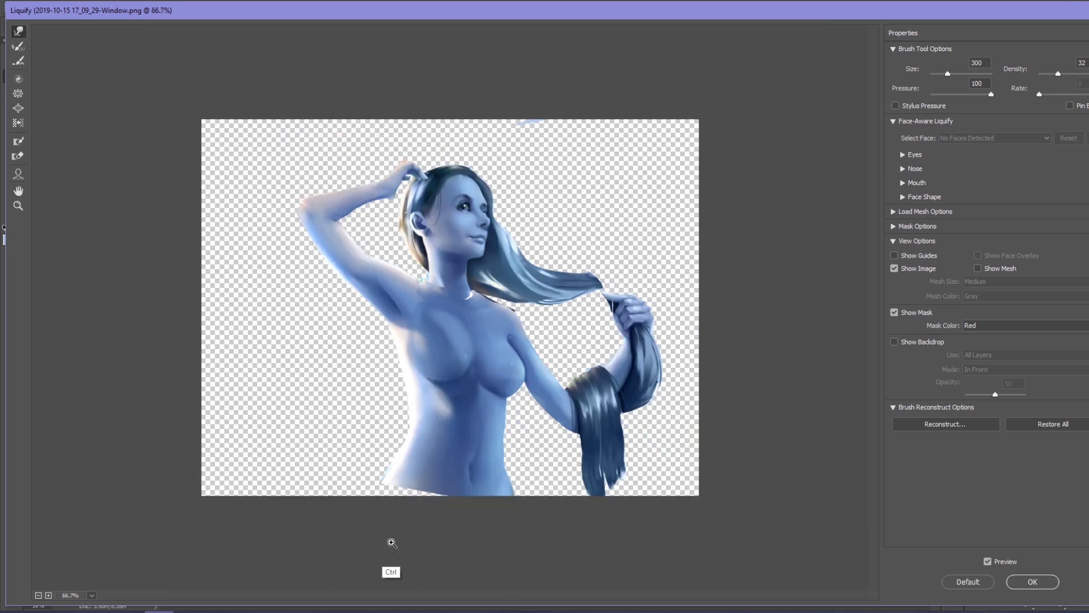
Zoom out and pull the waist, belly and left hip outline inward.
scroll(389, 540, down, 1)
scroll(430, 462, down, 1)
key(bracketright)
key(bracketright)
key(bracketright)
key(bracketright)
key(bracketright)
key(bracketright)
key(bracketright)
key(bracketright)
key(bracketright)
key(bracketleft)
key(bracketleft)
key(bracketleft)
drag(435, 480, 421, 464)
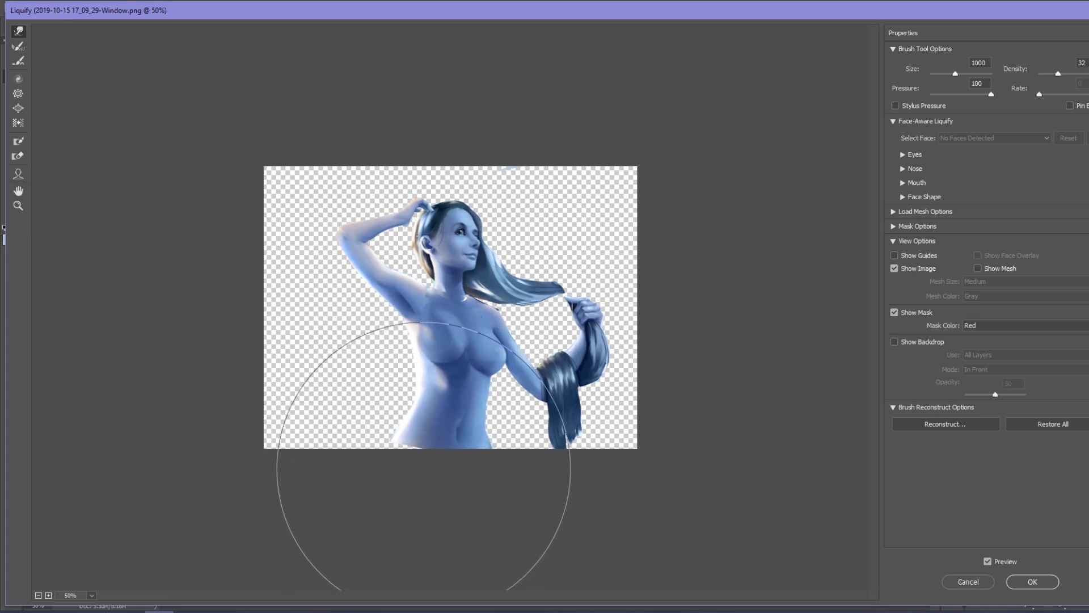
key(bracketleft)
key(bracketleft)
key(bracketleft)
key(bracketleft)
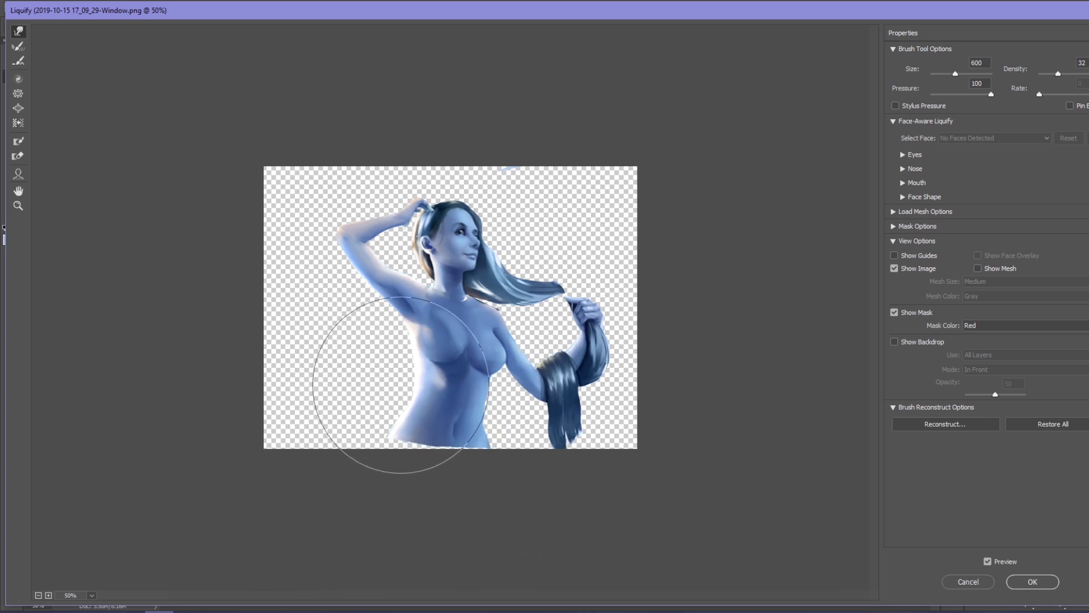
key(bracketleft)
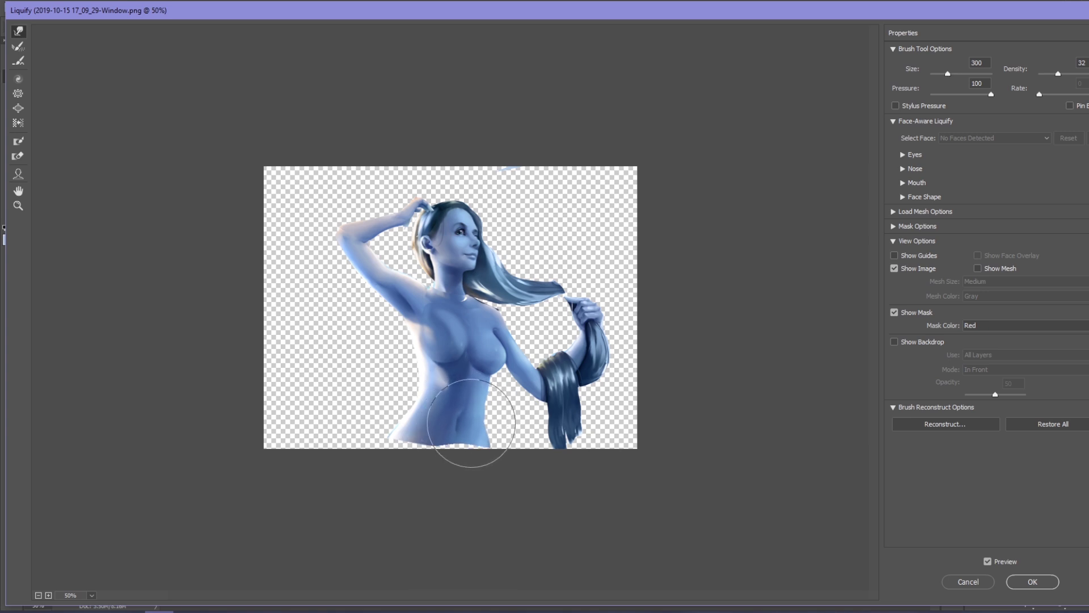
drag(401, 450, 365, 462)
Resize the warp brush for the head and eye, then apply the Liquify changes.
key(bracketleft)
key(bracketright)
key(bracketright)
key(bracketright)
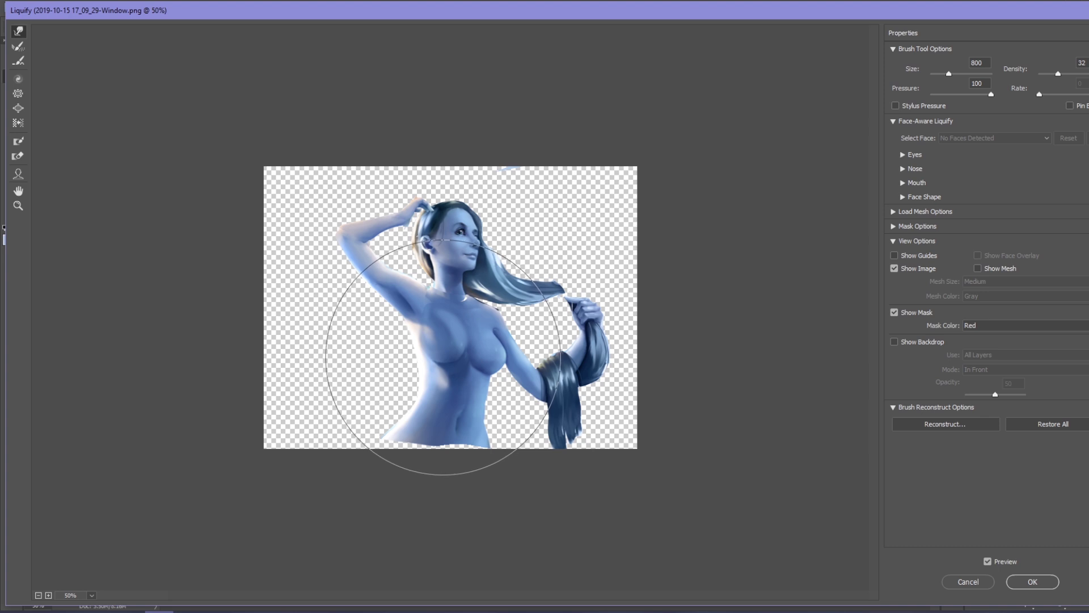
key(bracketleft)
key(bracketleft)
key(bracketleft)
key(bracketleft)
key(bracketleft)
key(bracketleft)
key(bracketleft)
key(bracketleft)
key(bracketleft)
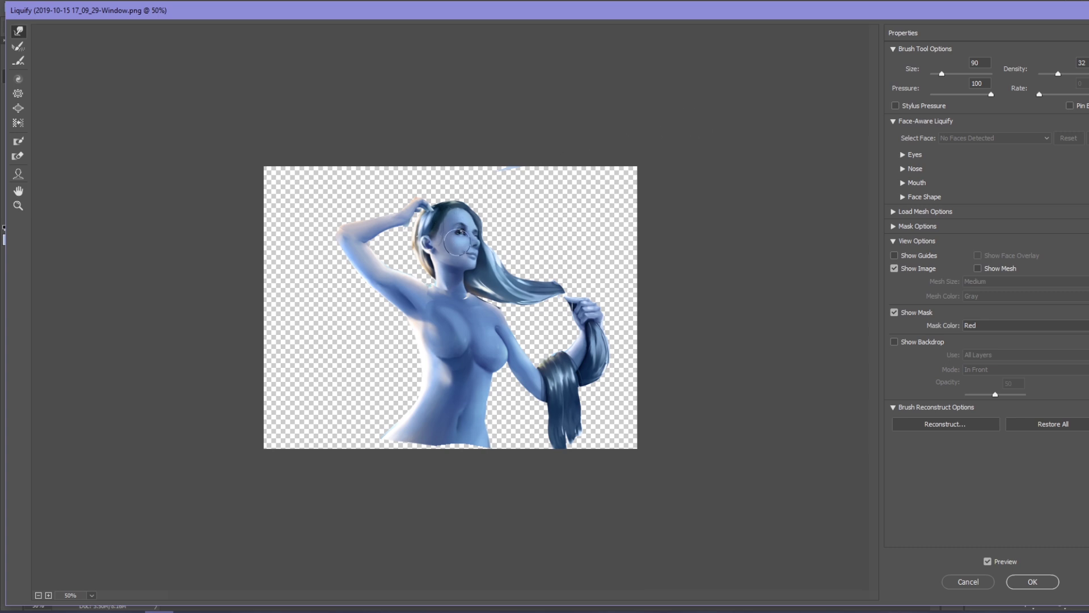
key(bracketleft)
click(1033, 582)
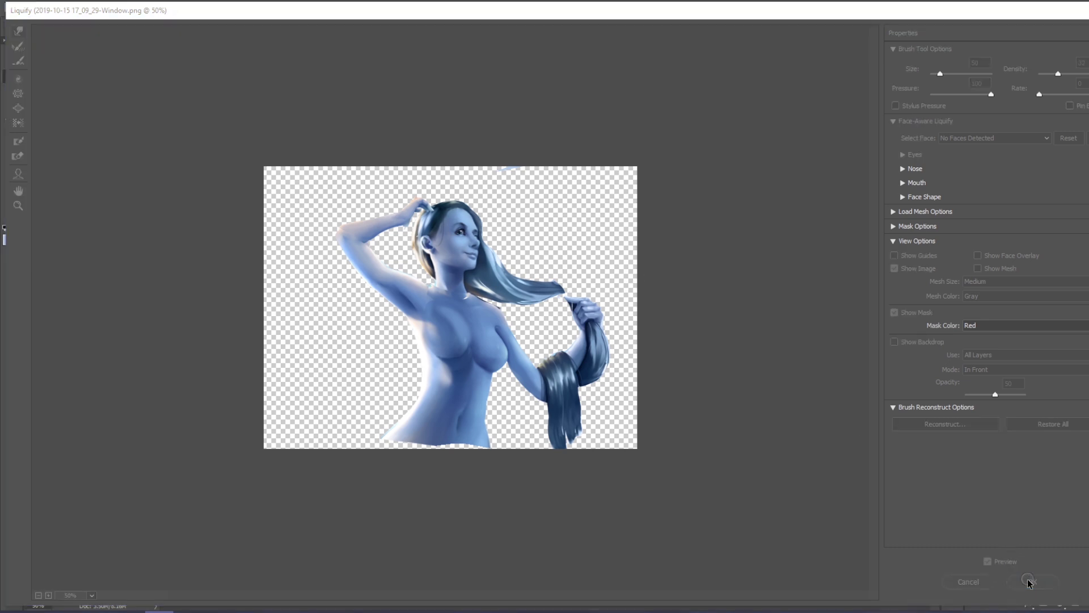
alt+click(491, 258)
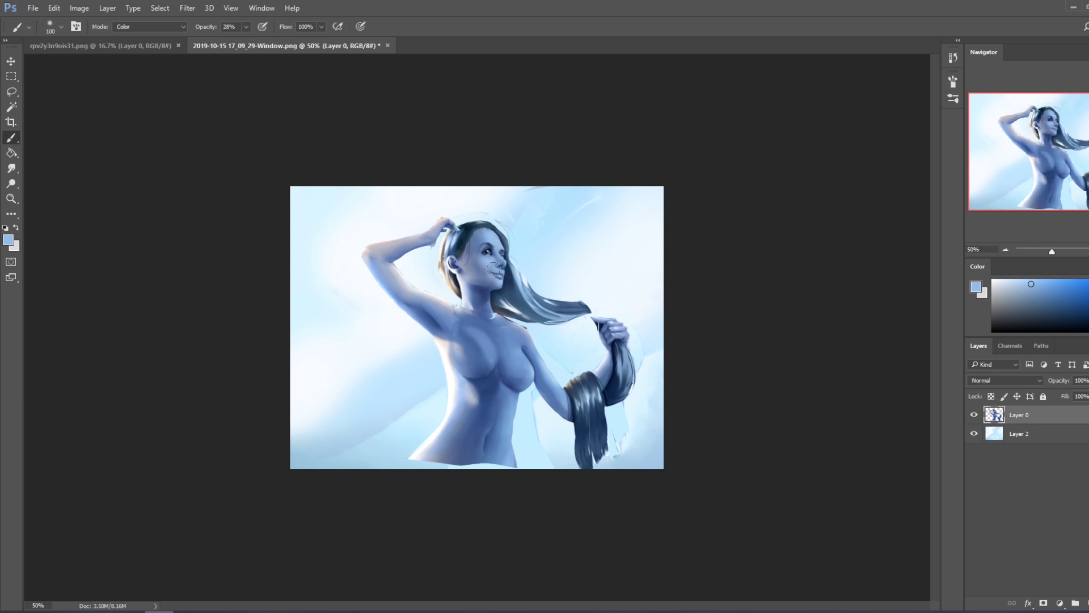
At 100% zoom, set the brush to Normal mode, 88% opacity, and sample blues from the eye.
key(ctrl+plus)
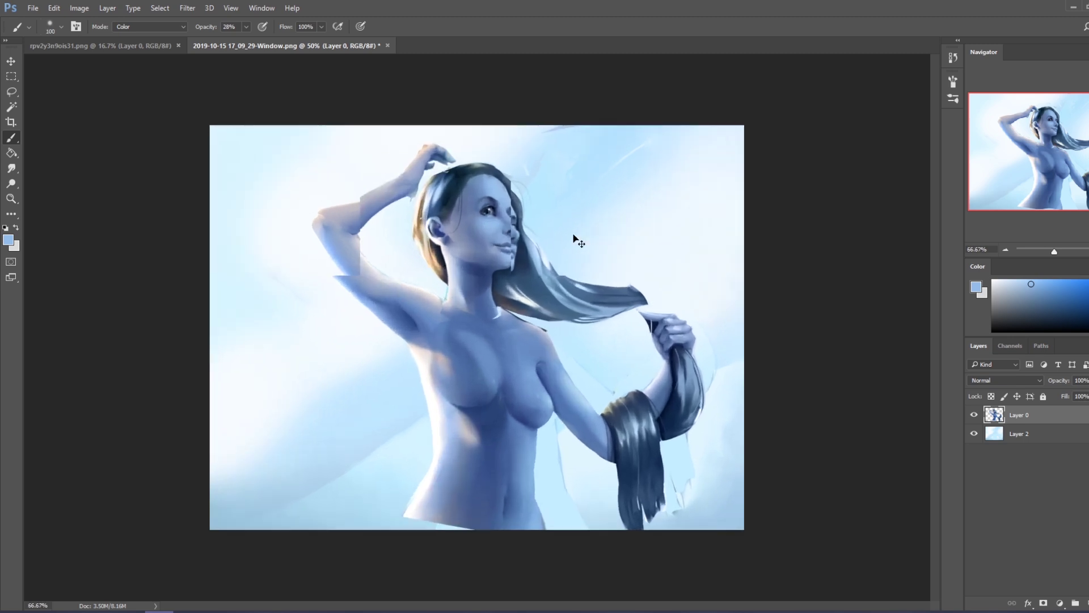
click(149, 27)
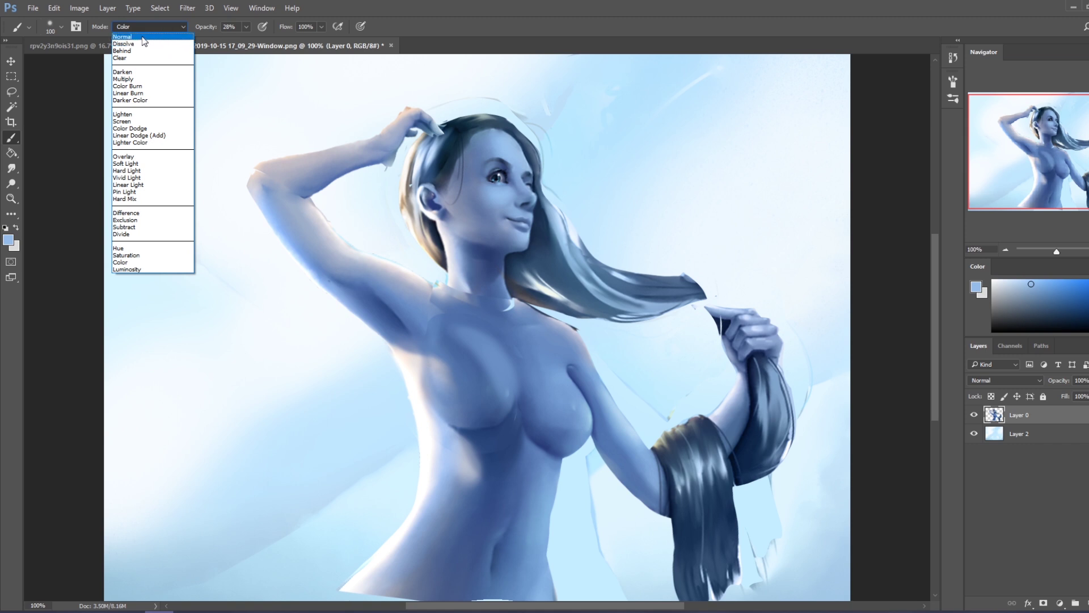
click(136, 38)
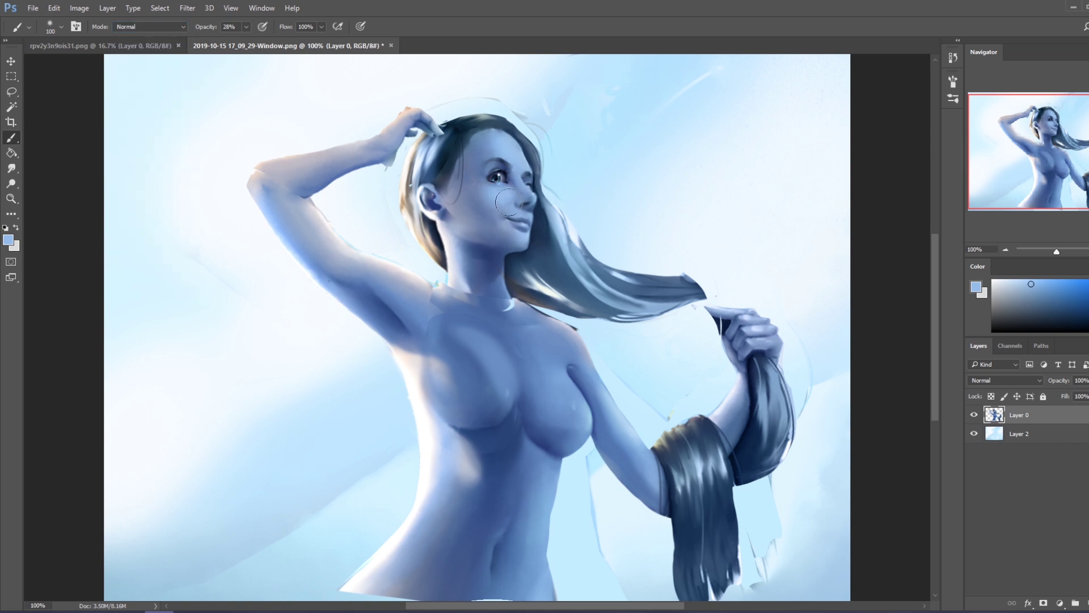
key(8)
key(8)
alt+click(507, 178)
alt+click(502, 181)
key(l)
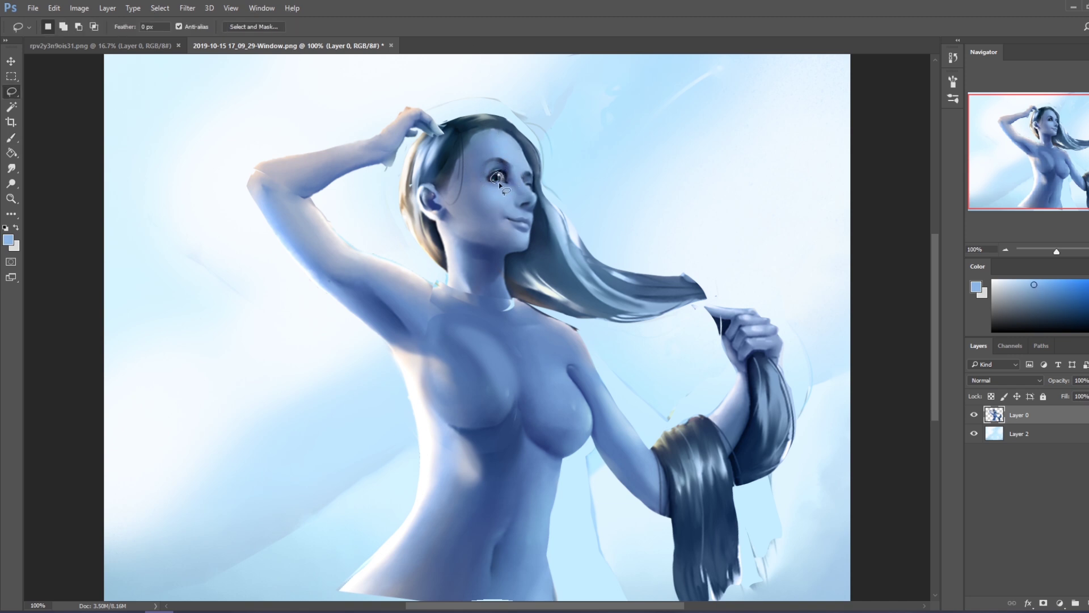
Copy the lassoed eye onto a new layer and position the copy.
key(ctrl+j)
key(v)
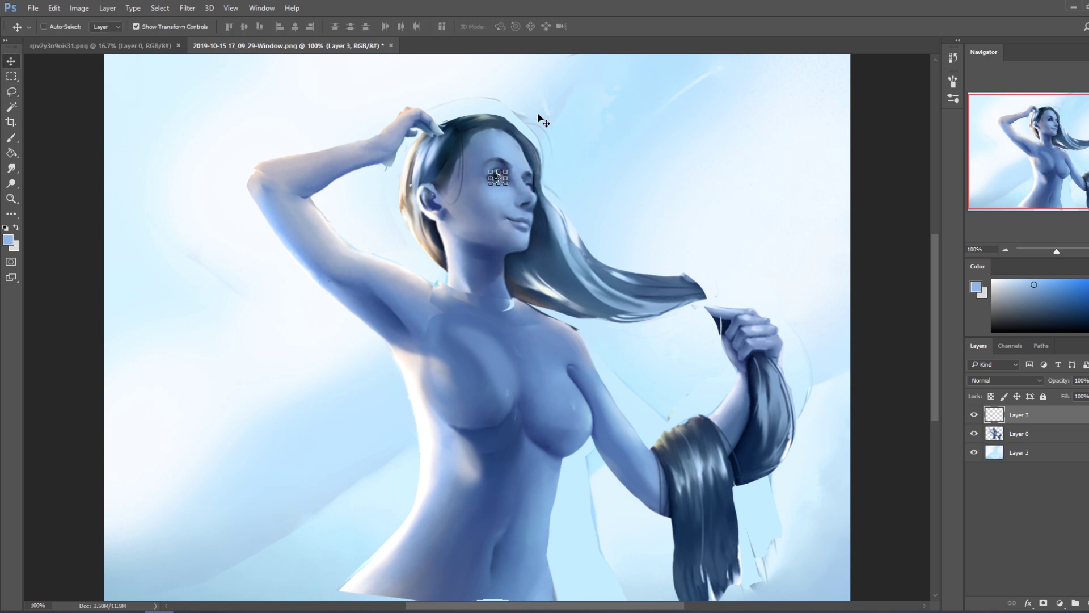
key(ctrl+h)
key(b)
Erase parts of the eye copy on Layer 3 and sample light colours on Layer 0.
click(1019, 433)
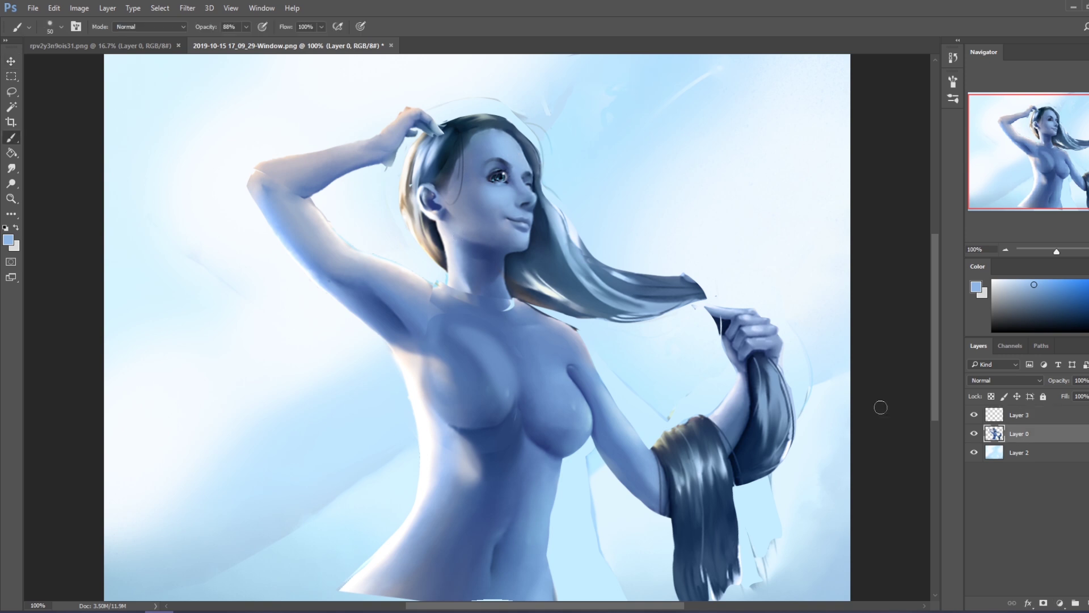
alt+click(570, 203)
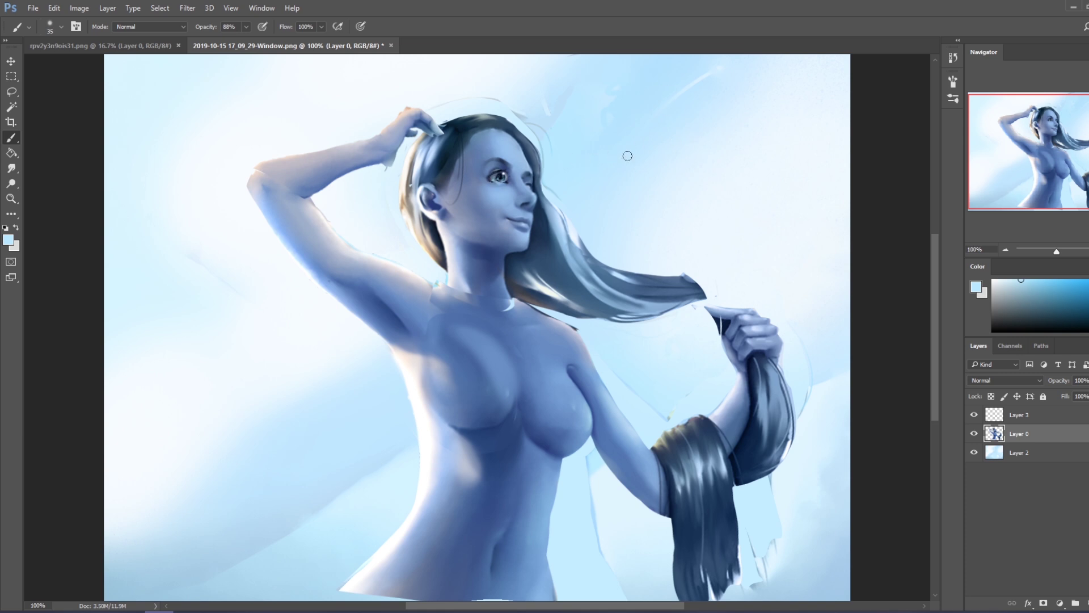
click(1023, 416)
key(e)
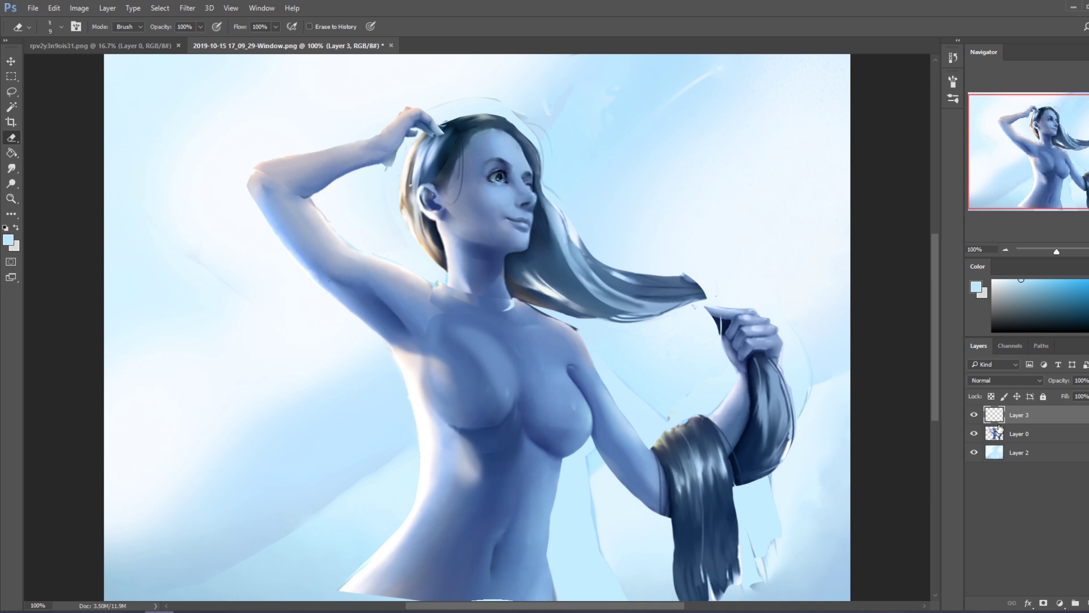
click(1026, 438)
key(b)
alt+click(721, 197)
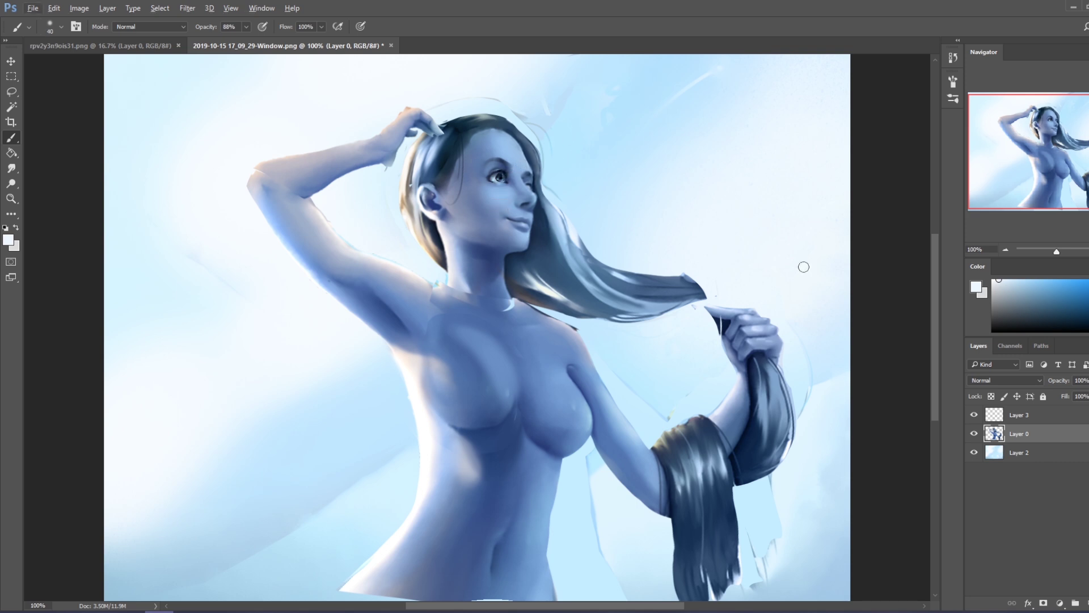
click(1016, 415)
Merge the eye copy on Layer 3 down into Layer 0.
key(v)
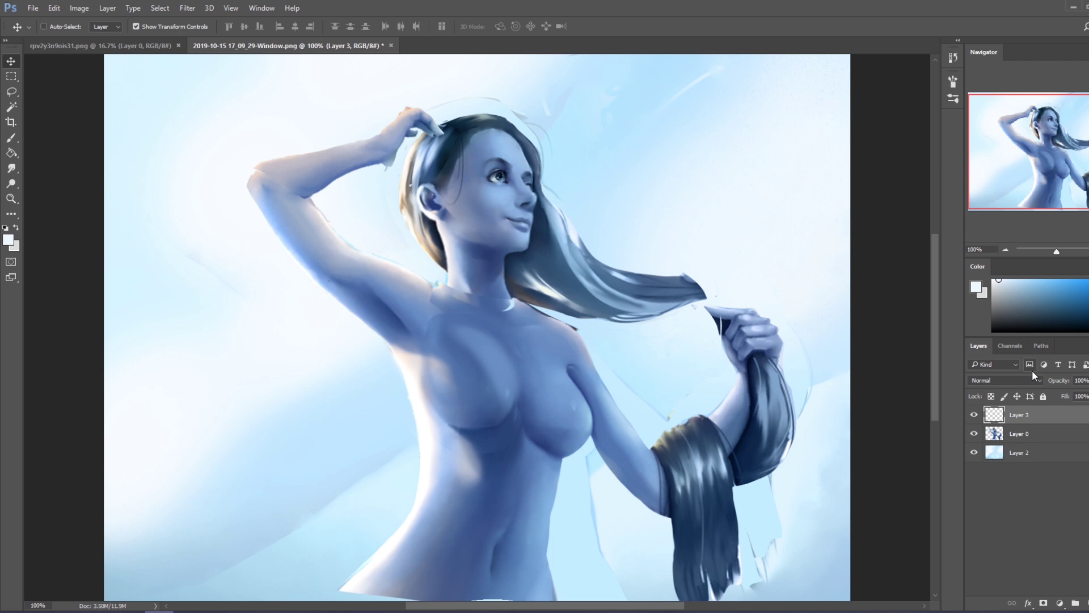
key(ctrl+minus)
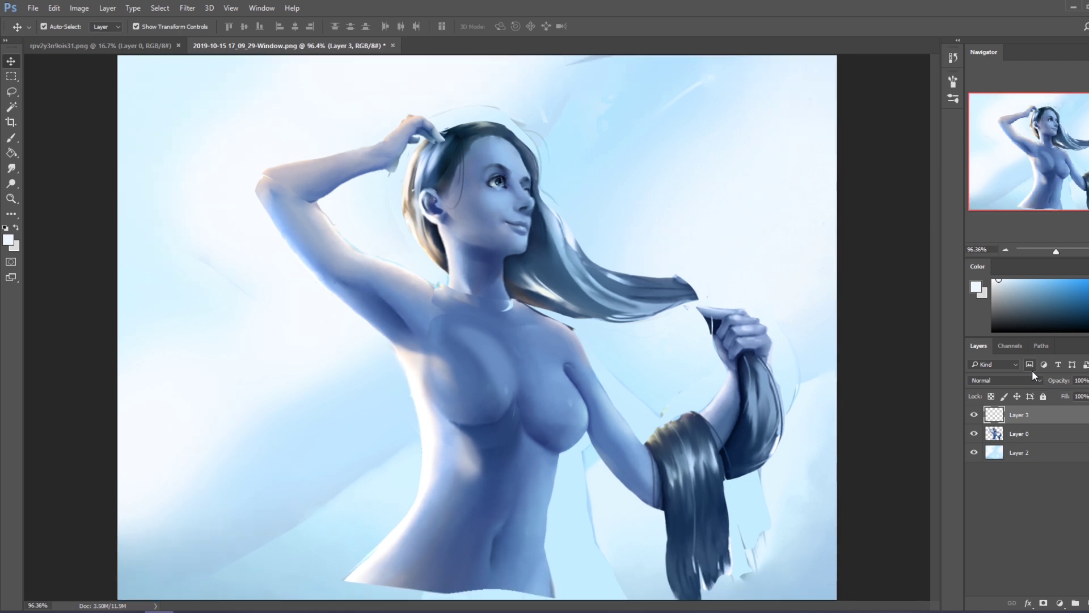
key(ctrl+minus)
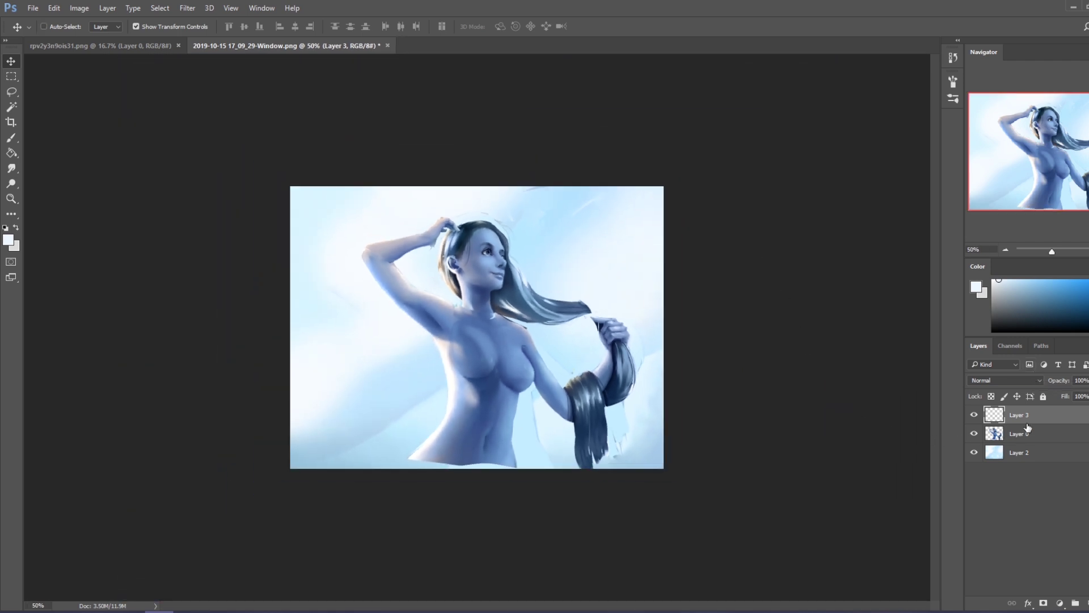
right_click(1025, 420)
click(934, 428)
Paint dark navy strokes along the upper eyelid with a size-8 brush at 100% opacity.
key(z)
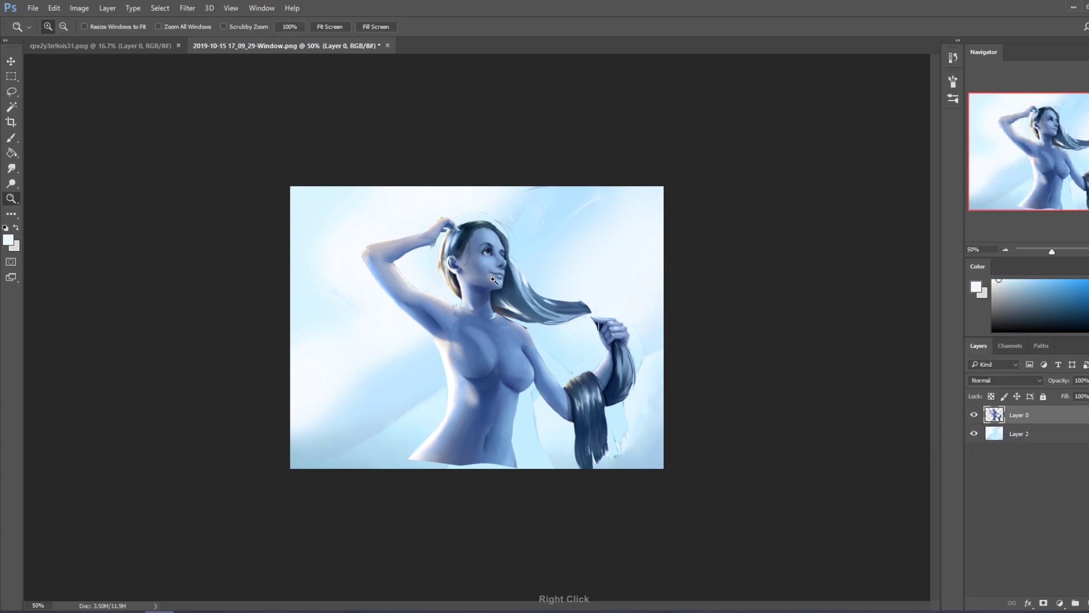
drag(436, 215, 579, 311)
key(b)
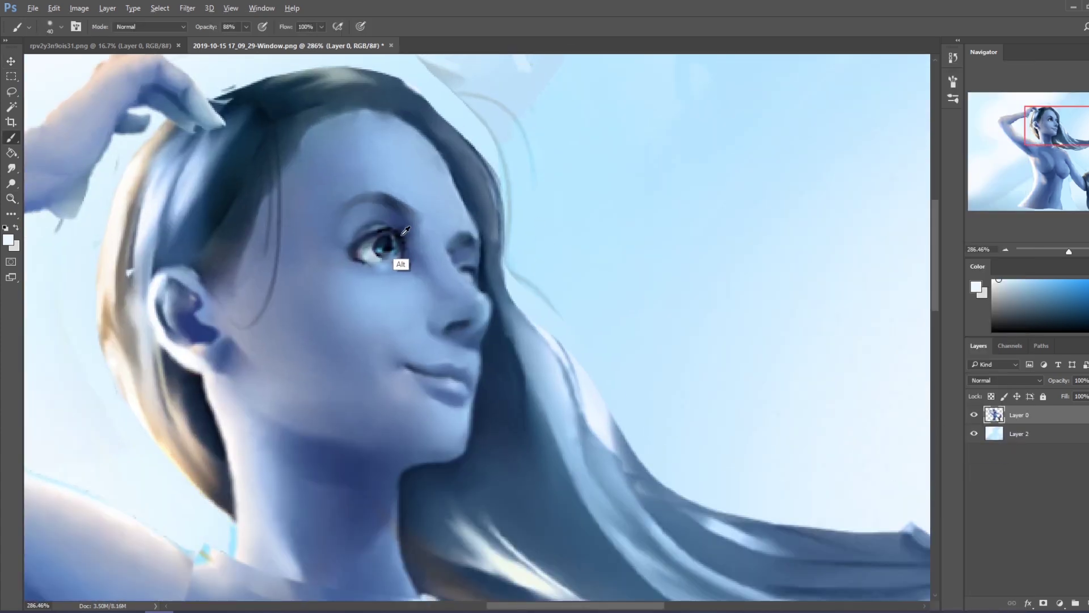
alt+click(401, 264)
key(bracketleft)
key(bracketleft)
key(bracketleft)
click(246, 27)
drag(252, 40, 263, 41)
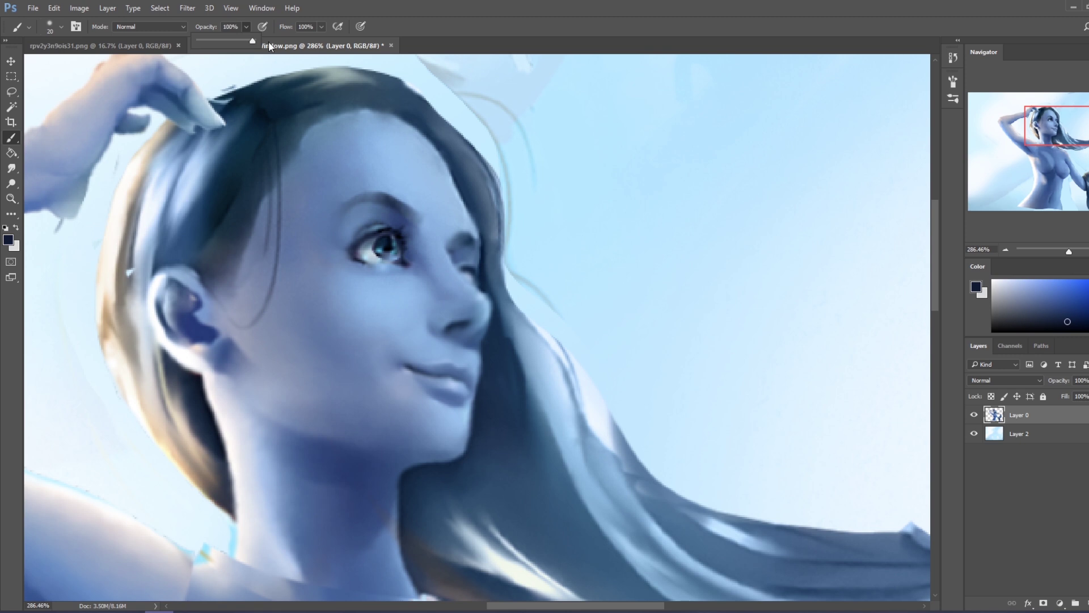
key(bracketleft)
key(bracketleft)
drag(400, 235, 374, 241)
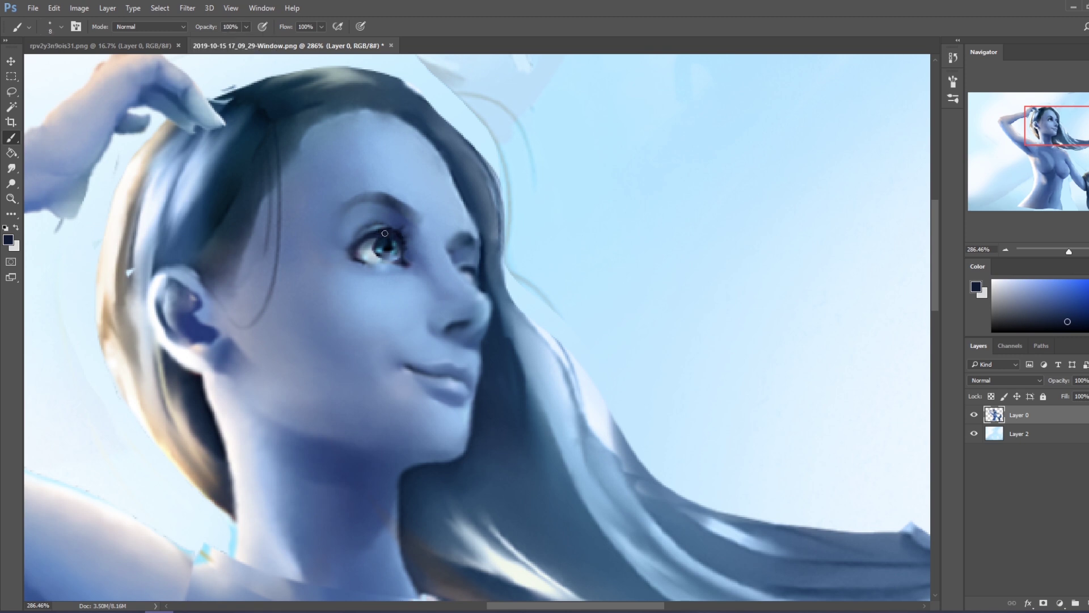
Compare the result by toggling Layer 0, then select Layer 2 at 66.7% zoom.
key(ctrl+0)
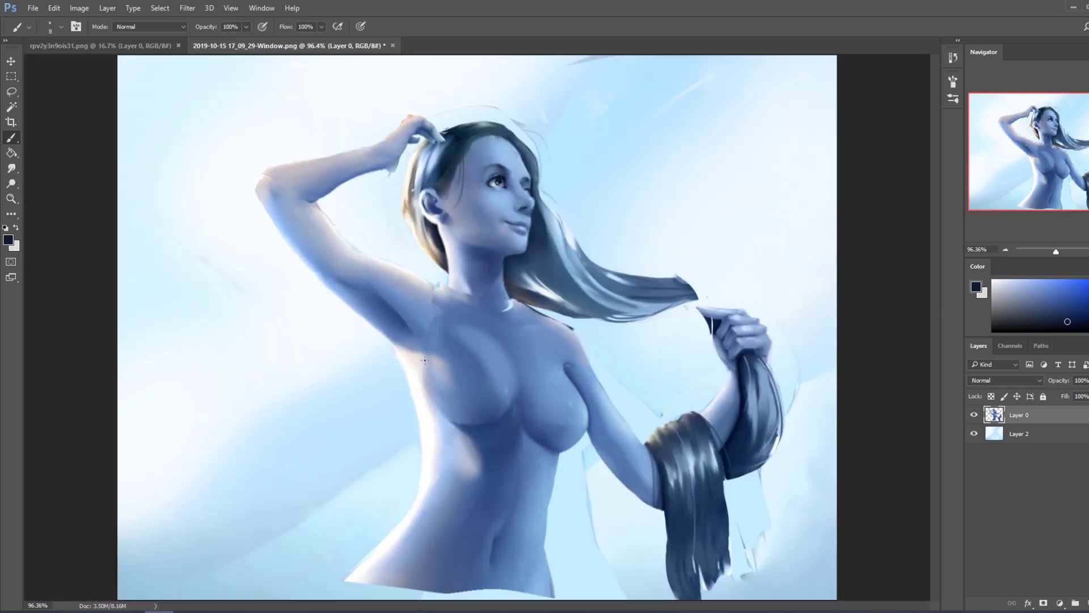
click(975, 414)
click(1063, 435)
key(ctrl+minus)
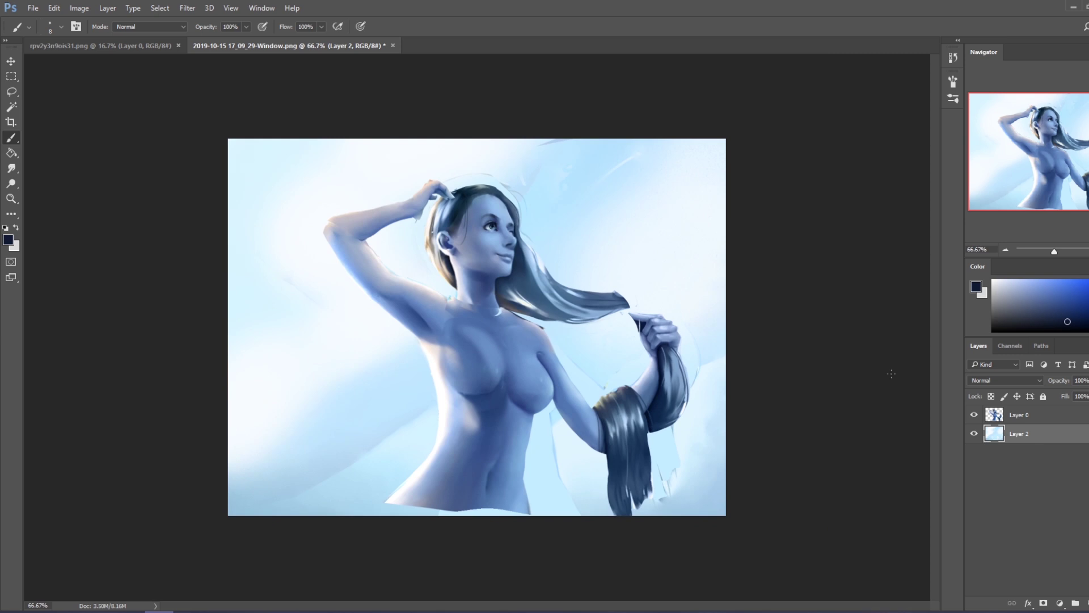
Add a new layer, reselect Layer 0, and load a larger brush preset in white.
click(1086, 603)
click(1021, 415)
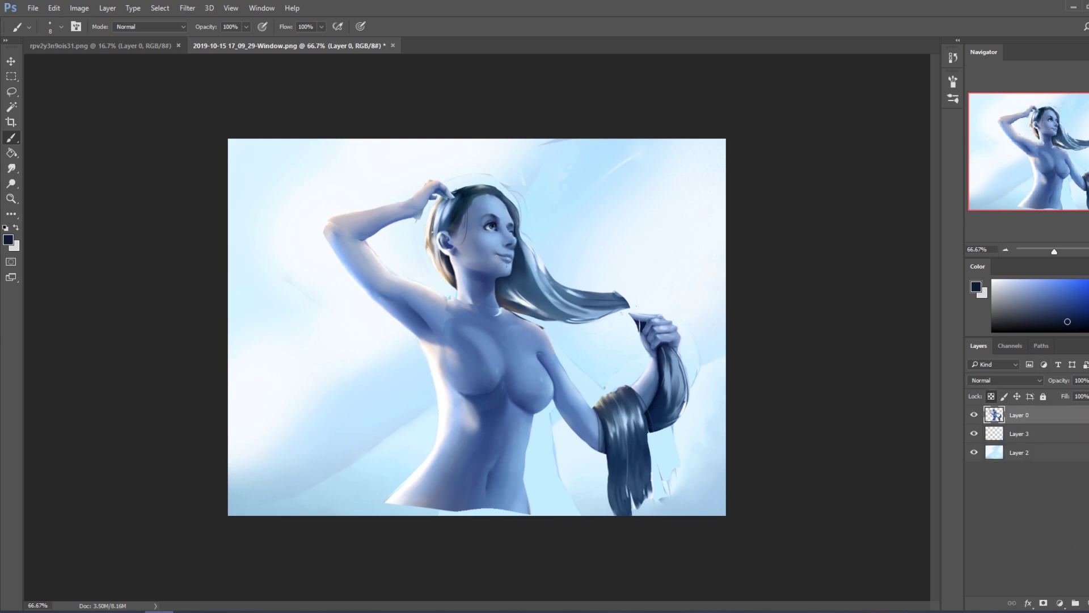
right_click(466, 297)
click(510, 393)
click(816, 340)
click(993, 280)
key(bracketleft)
key(bracketleft)
key(bracketleft)
key(bracketleft)
key(bracketright)
key(bracketleft)
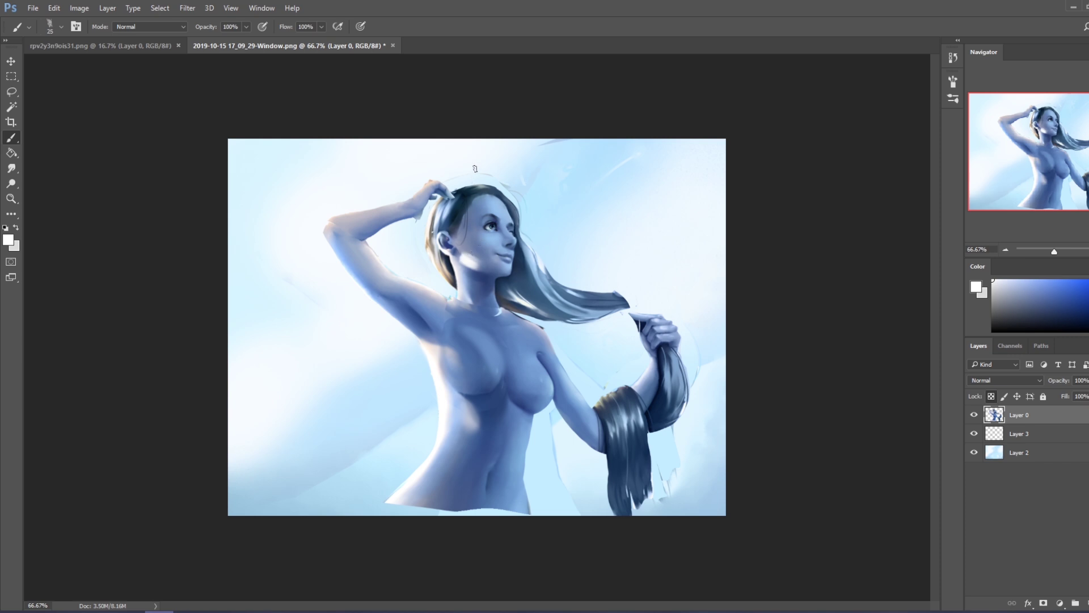
key(bracketleft)
Sample cheek skin tone and white, then paint a thin highlight along the collarbone.
alt+click(478, 259)
alt+click(472, 264)
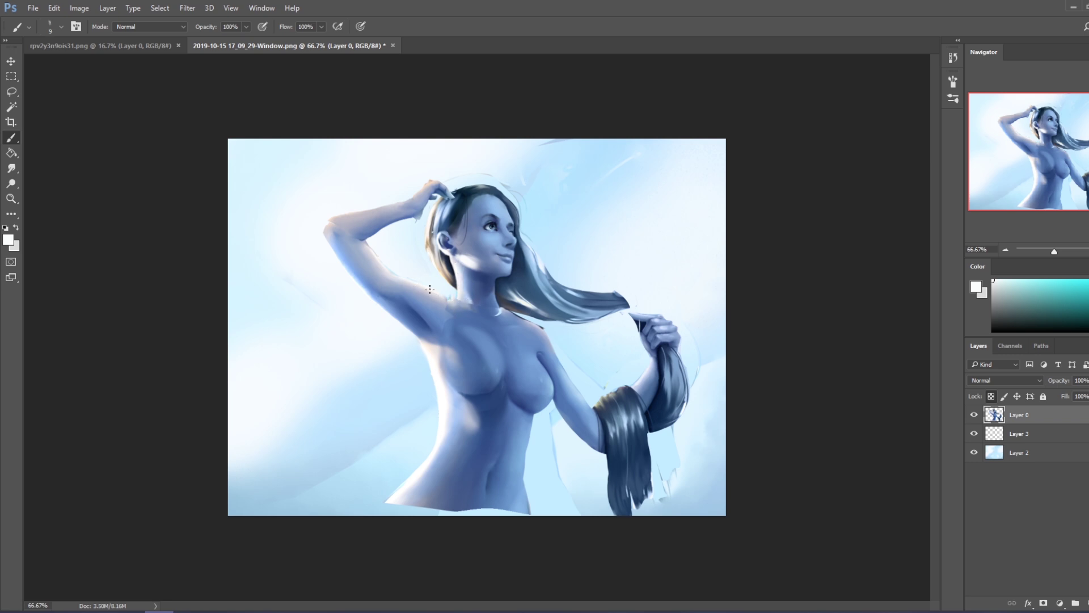
drag(443, 297, 493, 309)
Sample chest skin tones and white, then brighten the underside of the raised arm and armpit.
alt+click(532, 362)
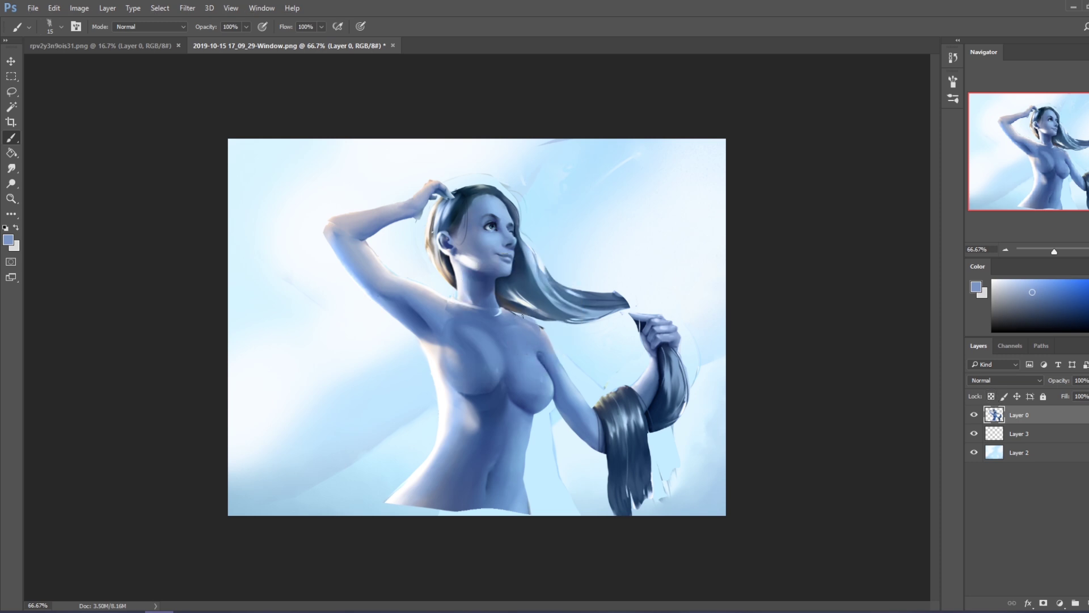
alt+click(545, 350)
alt+click(455, 308)
alt+click(431, 355)
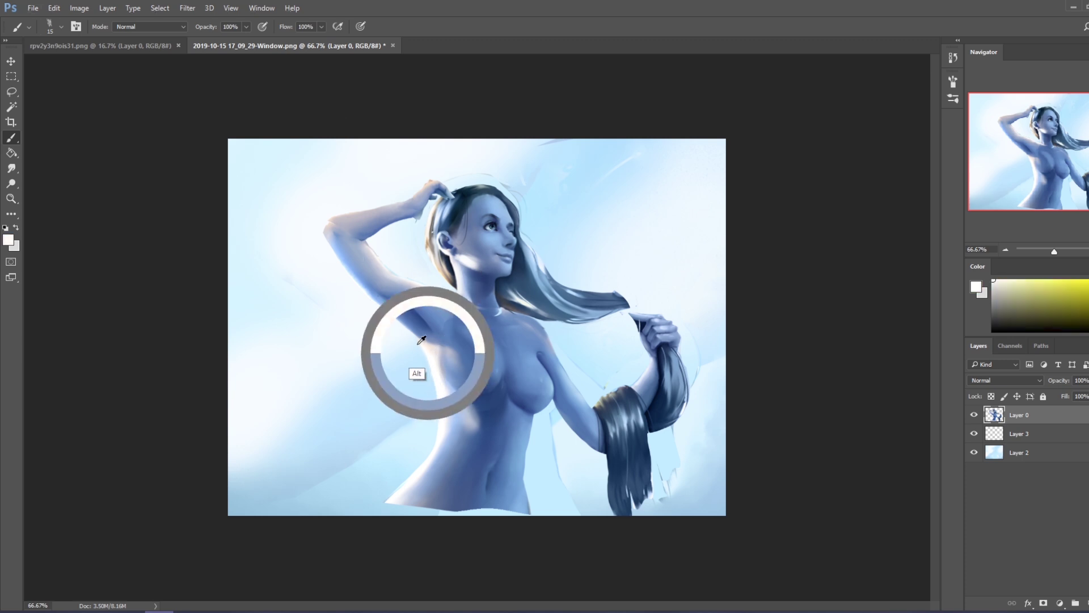
mouse_move(334, 247)
mouse_down()
mouse_move(400, 322)
mouse_move(436, 325)
mouse_move(430, 315)
mouse_up()
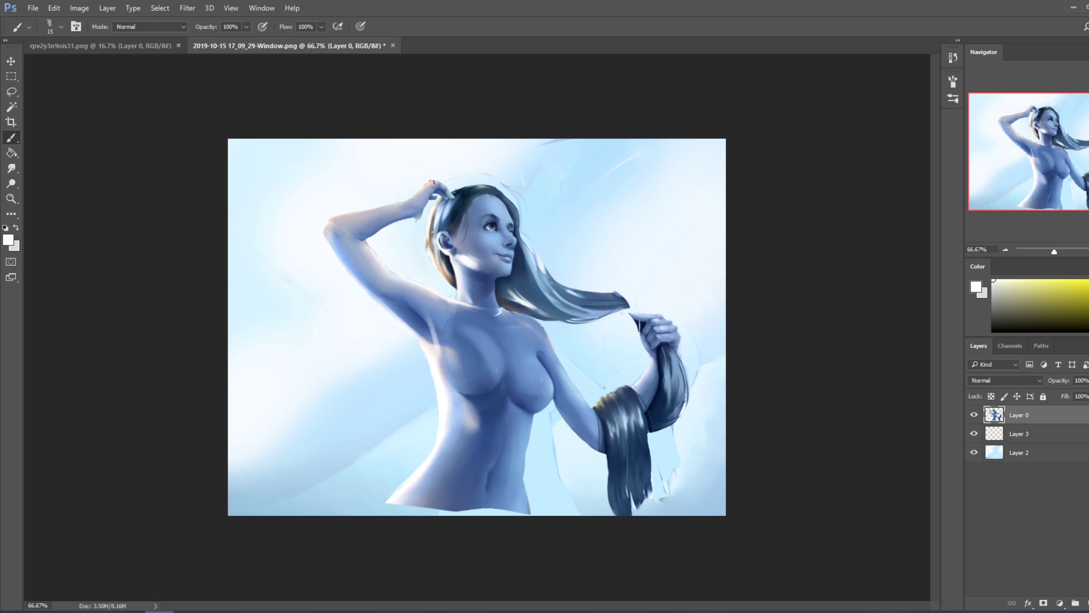
key(ctrl+minus)
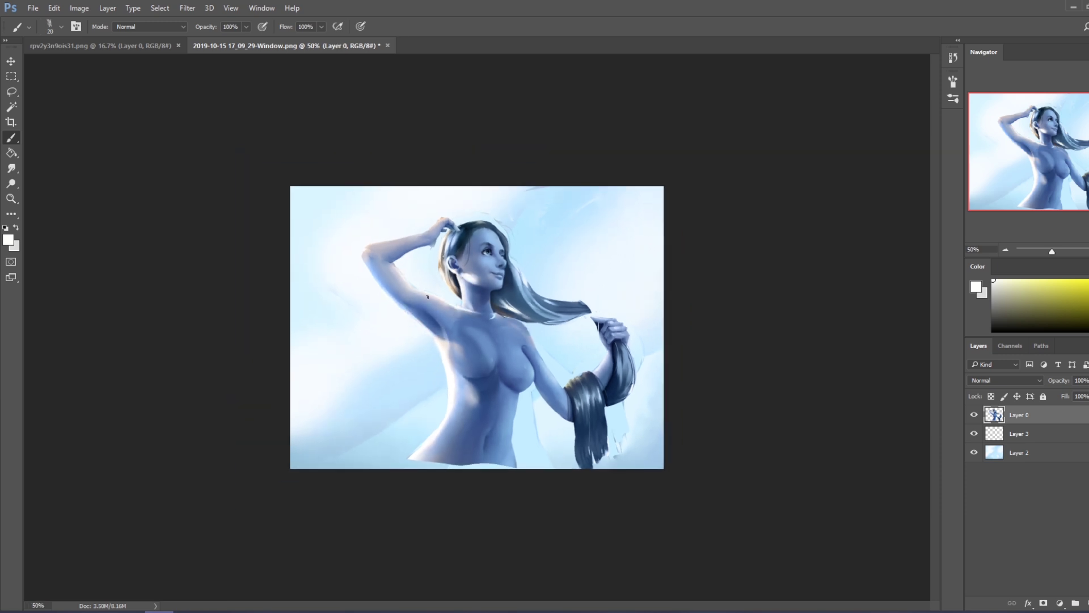
Set the brush to Darken mode and sample blues from the chest for shading.
key(bracketright)
key(bracketright)
key(ctrl)
key(alt)
alt+click(464, 335)
click(160, 26)
click(142, 72)
alt+click(444, 328)
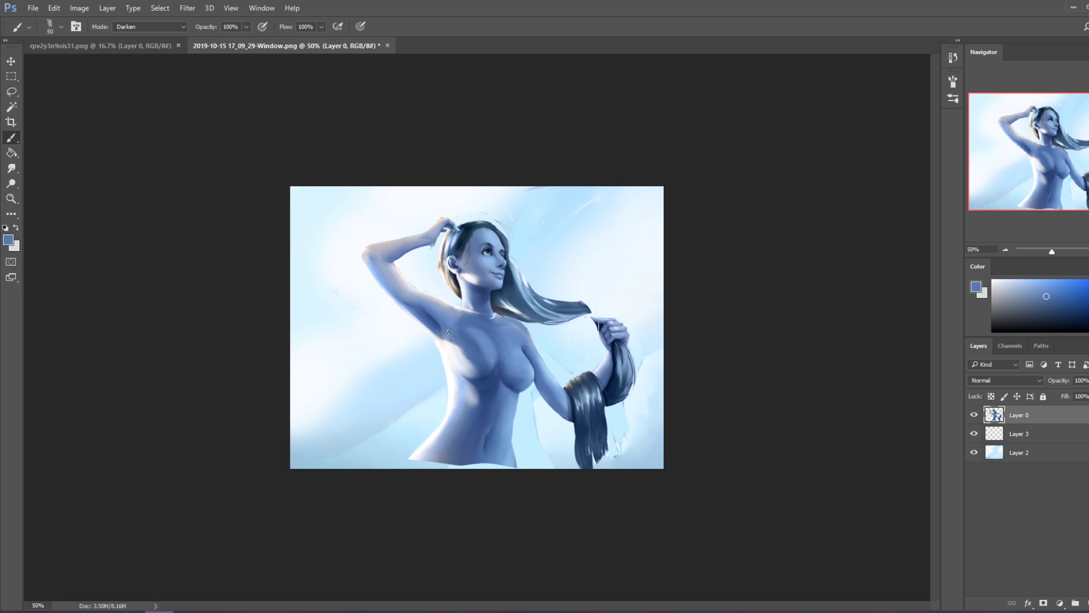
Return the brush to Normal at size 10, deepen the chest shading, and lighten the left torso.
key(alt)
alt+click(447, 348)
click(151, 27)
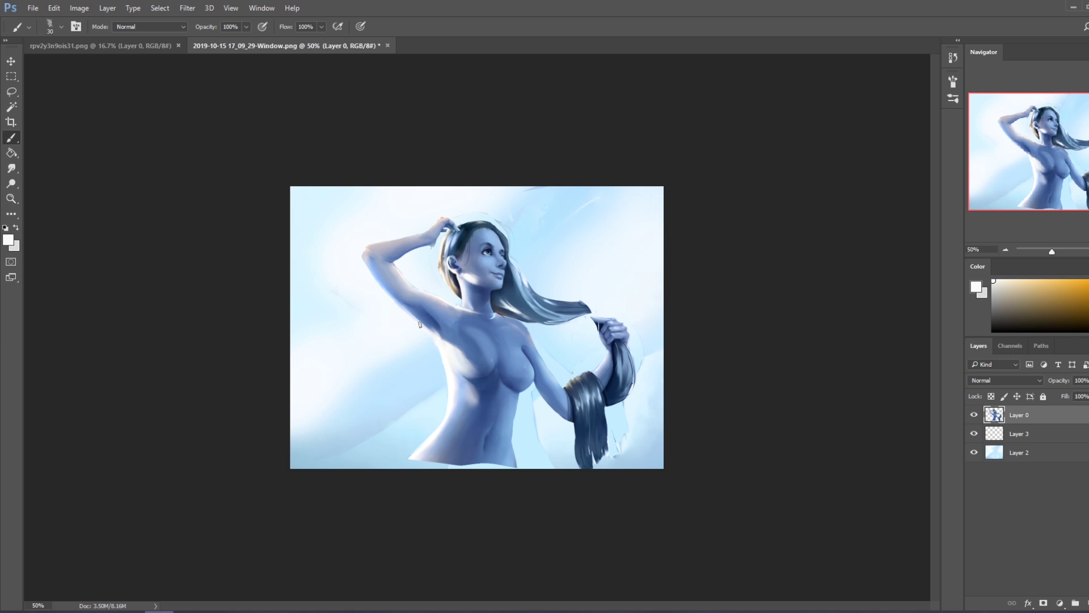
key(bracketleft)
alt+click(460, 370)
drag(469, 347, 456, 361)
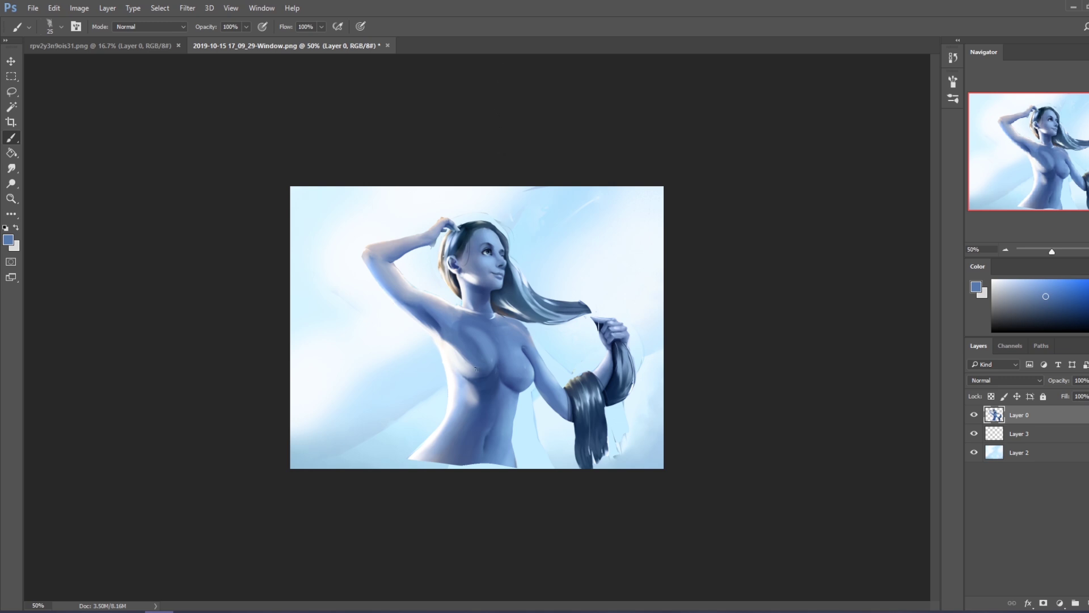
alt+click(450, 390)
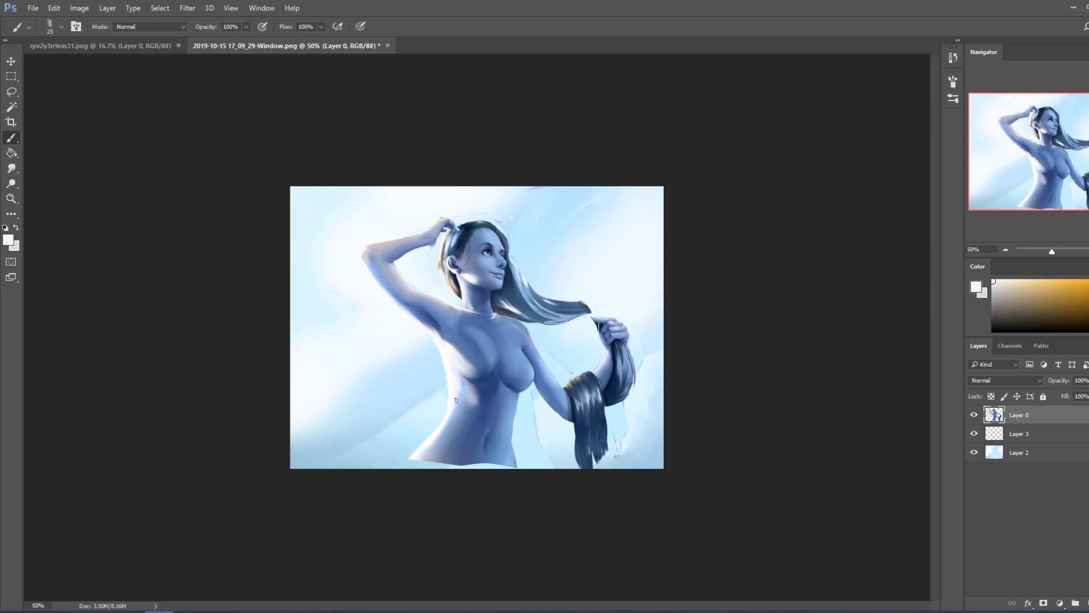
drag(456, 371, 458, 401)
Sample torso blues and near-white, ending on a pale blue-grey at brush size 25.
alt+click(455, 427)
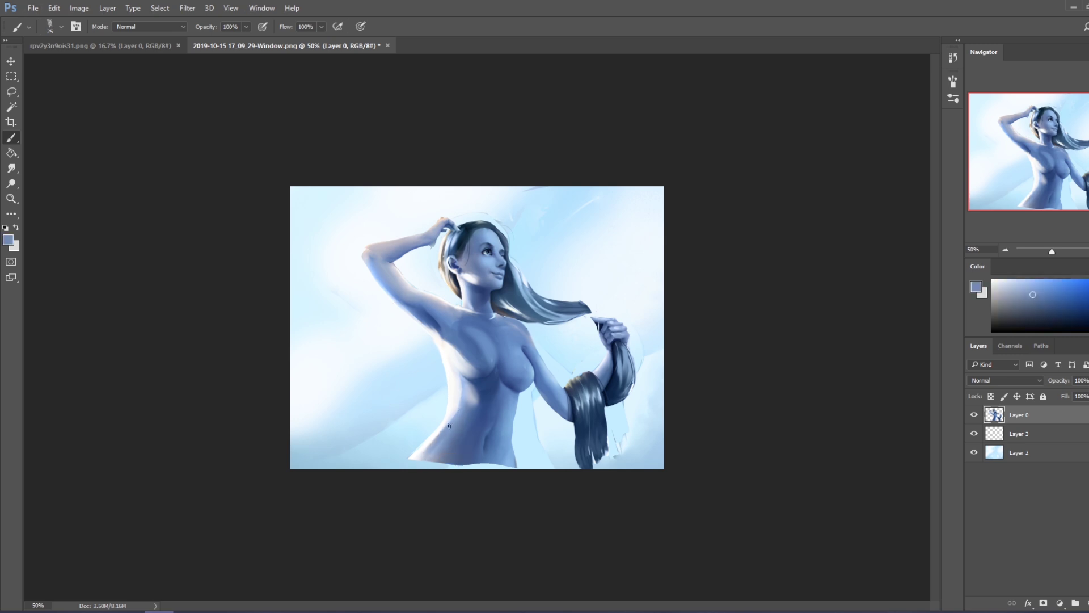
alt+click(451, 440)
alt+click(461, 410)
scroll(433, 415, up, 1)
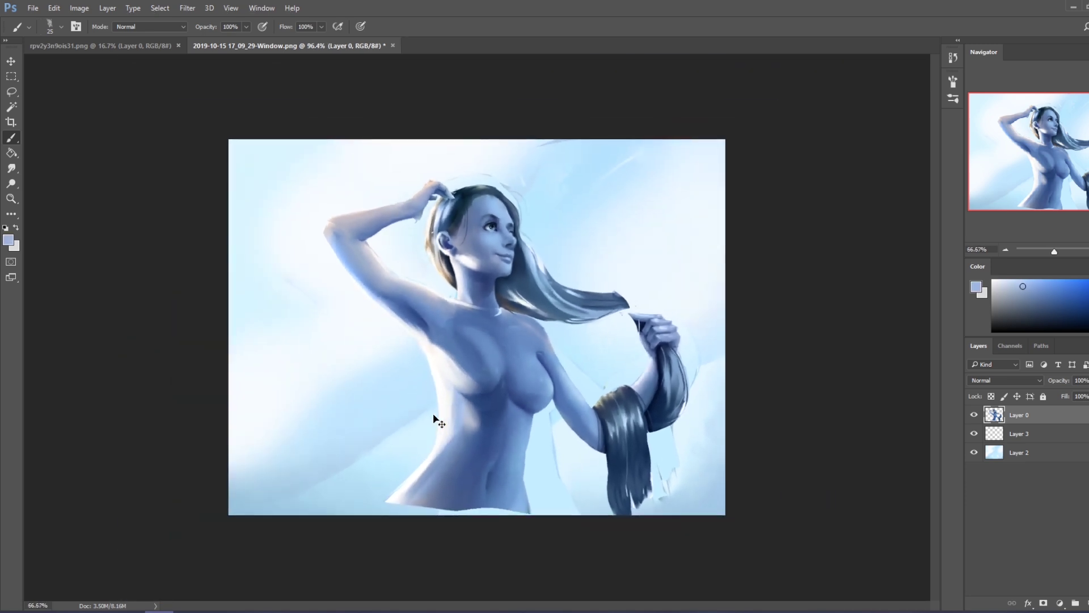
scroll(433, 416, down, 2)
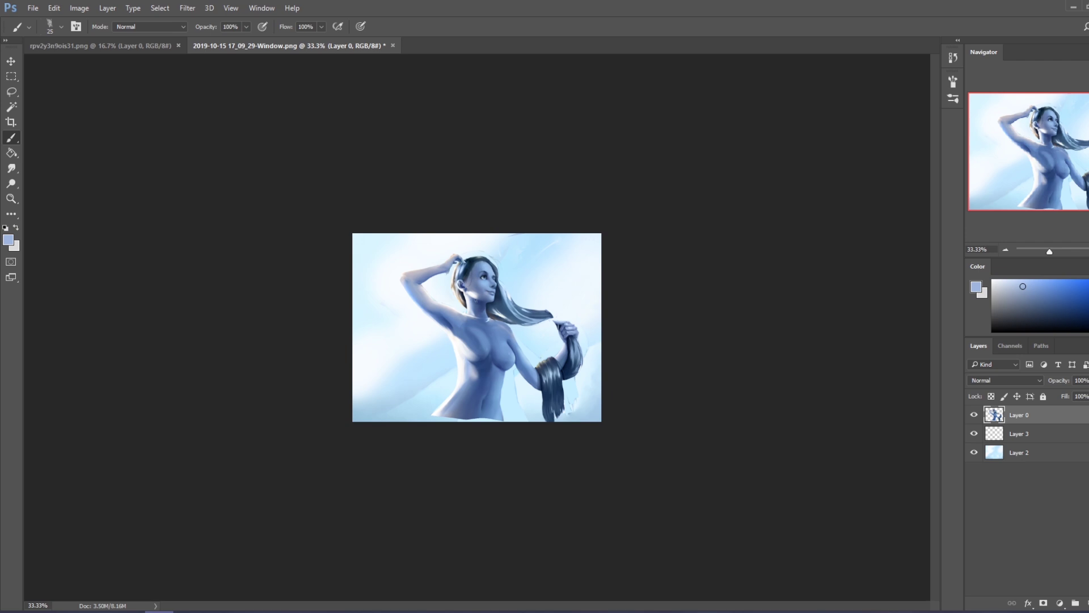
key(l)
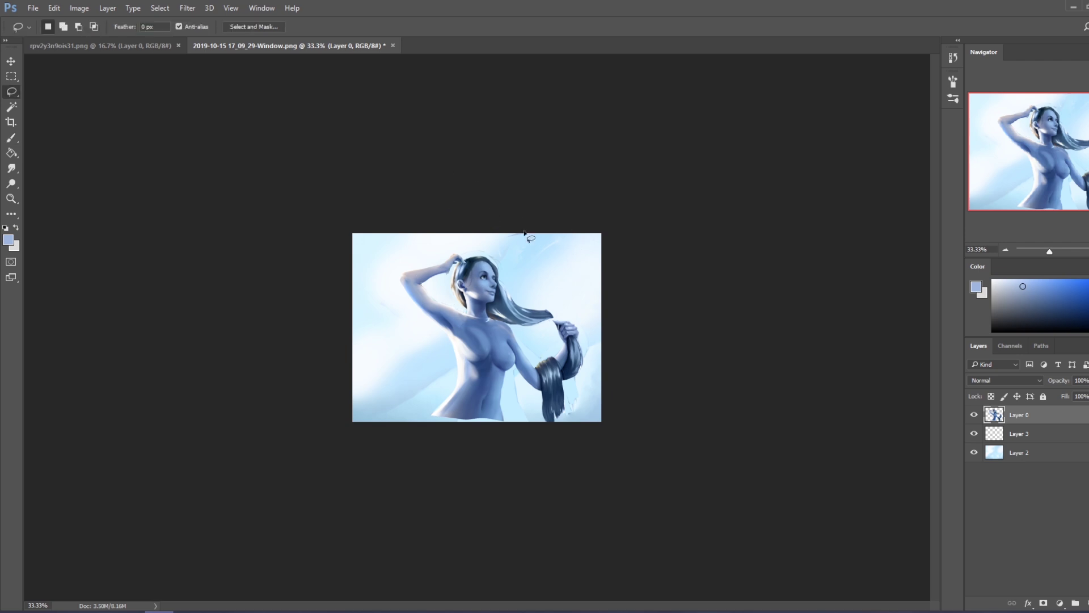
Push the raised arm and shoulder with a size-400 Forward Warp brush in Liquify and apply.
click(187, 8)
click(210, 99)
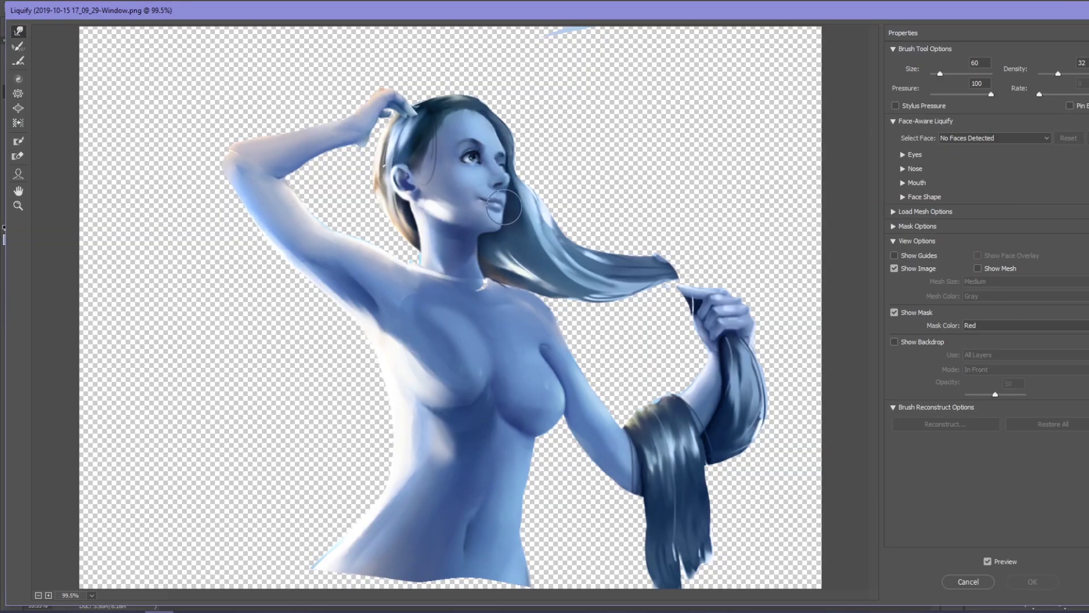
key(bracketright)
key(bracketright)
key(bracketright)
key(bracketright)
key(bracketright)
key(bracketright)
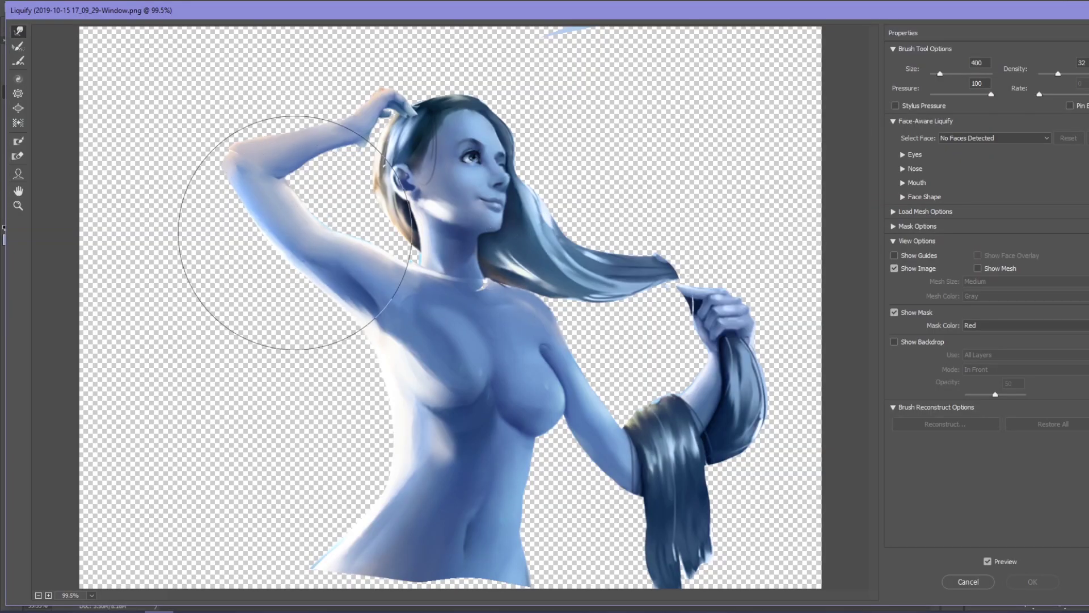
drag(303, 228, 304, 207)
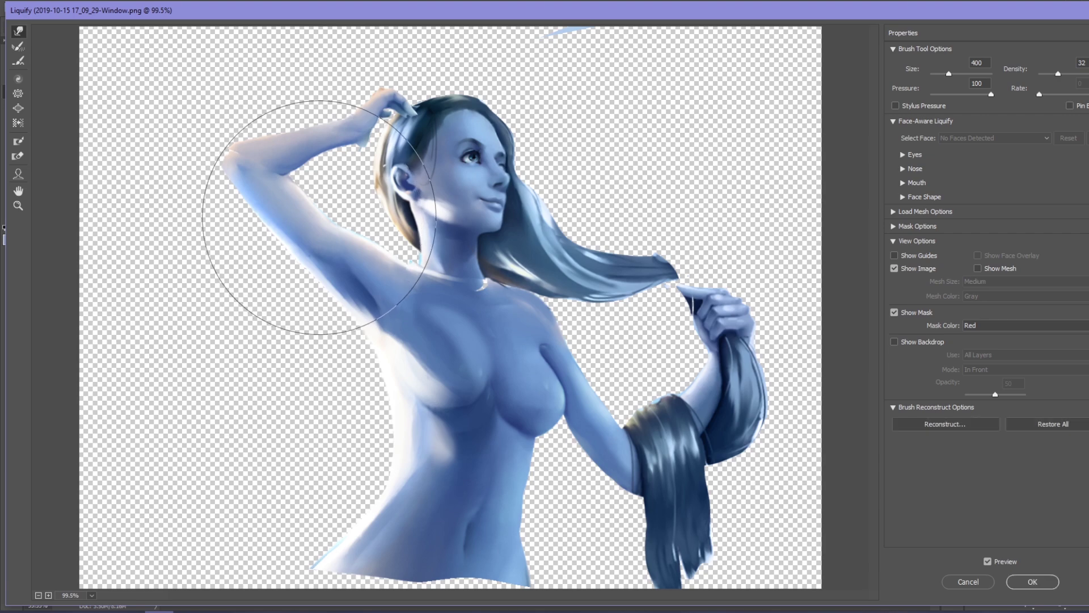
click(1033, 582)
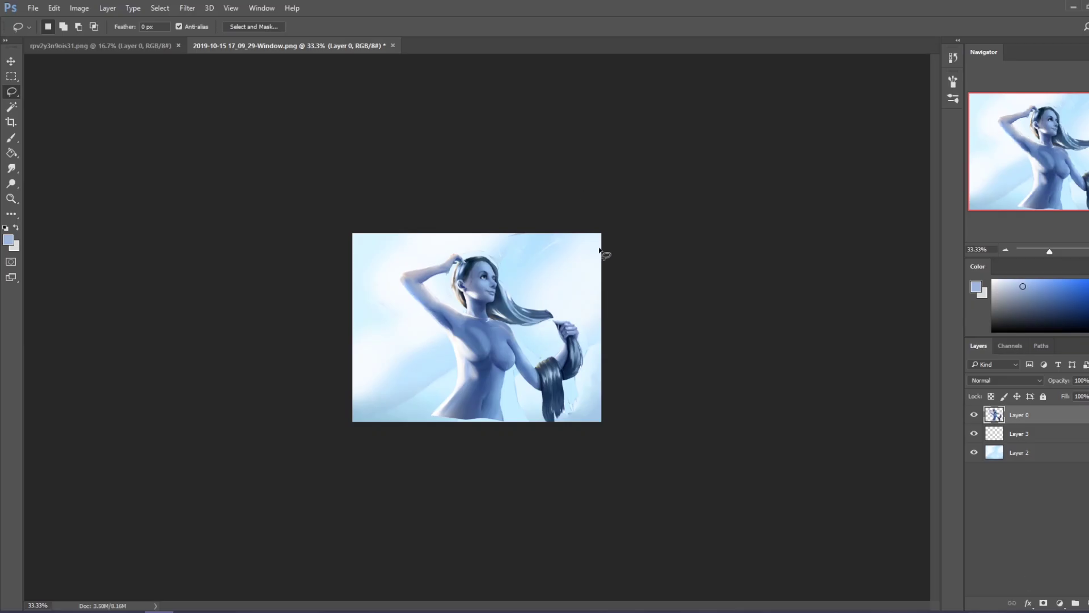
Set the brush to size 70 and sample blues and white from the figure.
key(b)
alt+click(454, 407)
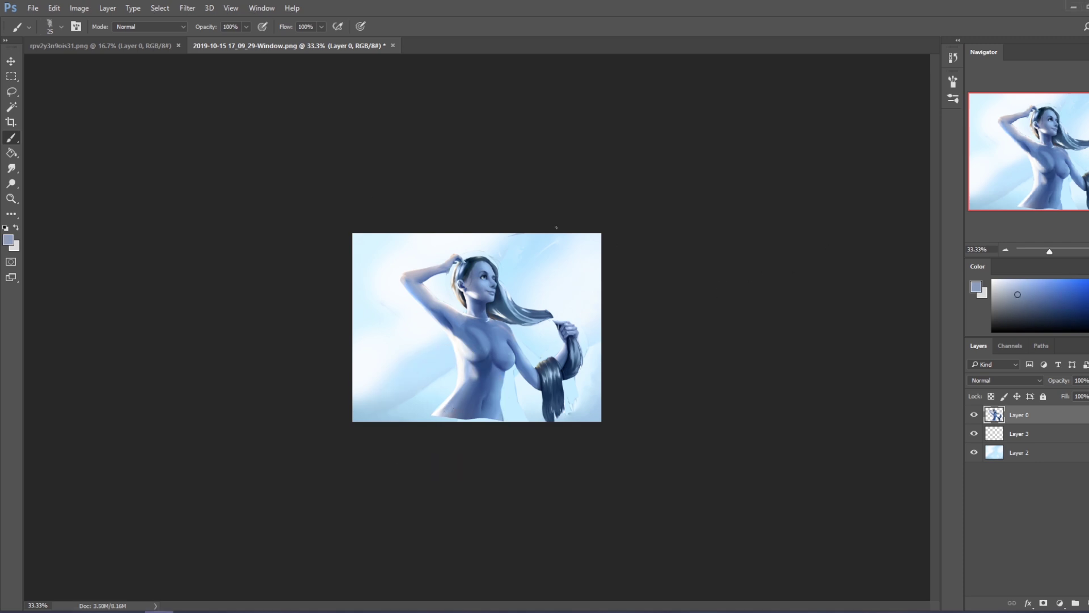
key(bracketright)
key(bracketright)
alt+click(441, 417)
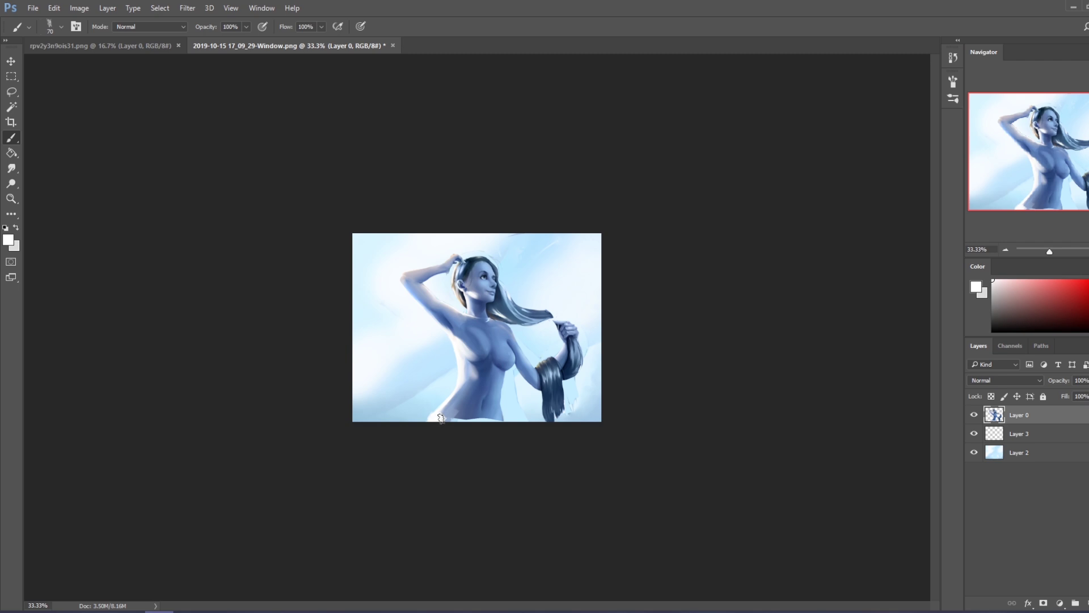
alt+click(456, 407)
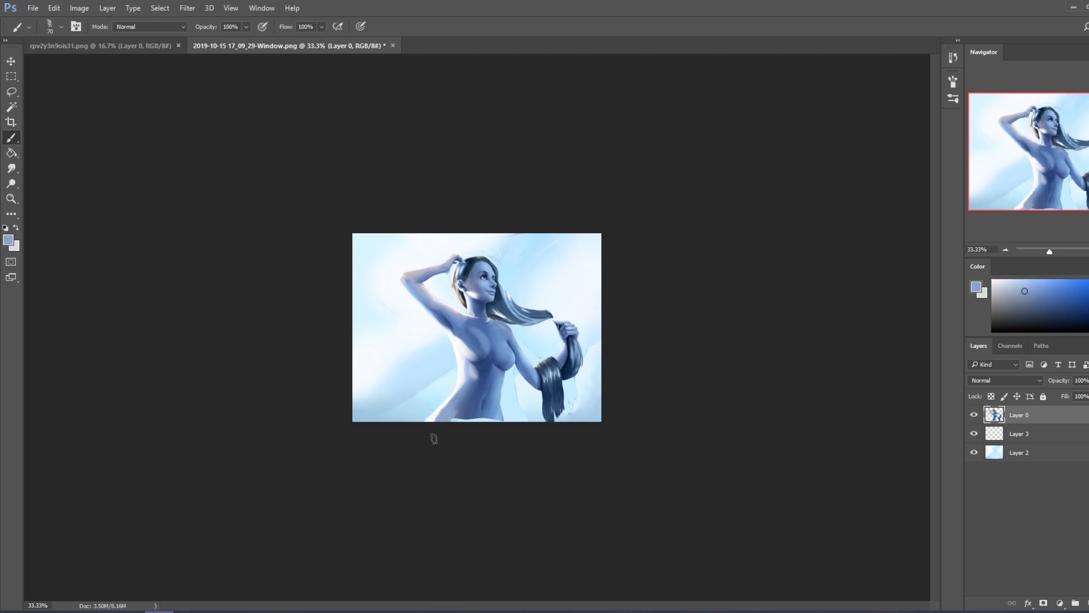
alt+click(473, 408)
alt+click(481, 419)
alt+click(480, 443)
alt+click(489, 413)
At brush size 45, sample near-white and lighten the area around the navel and hip.
key(bracketleft)
key(bracketleft)
key(bracketleft)
alt+click(493, 415)
alt+click(496, 408)
alt+click(465, 376)
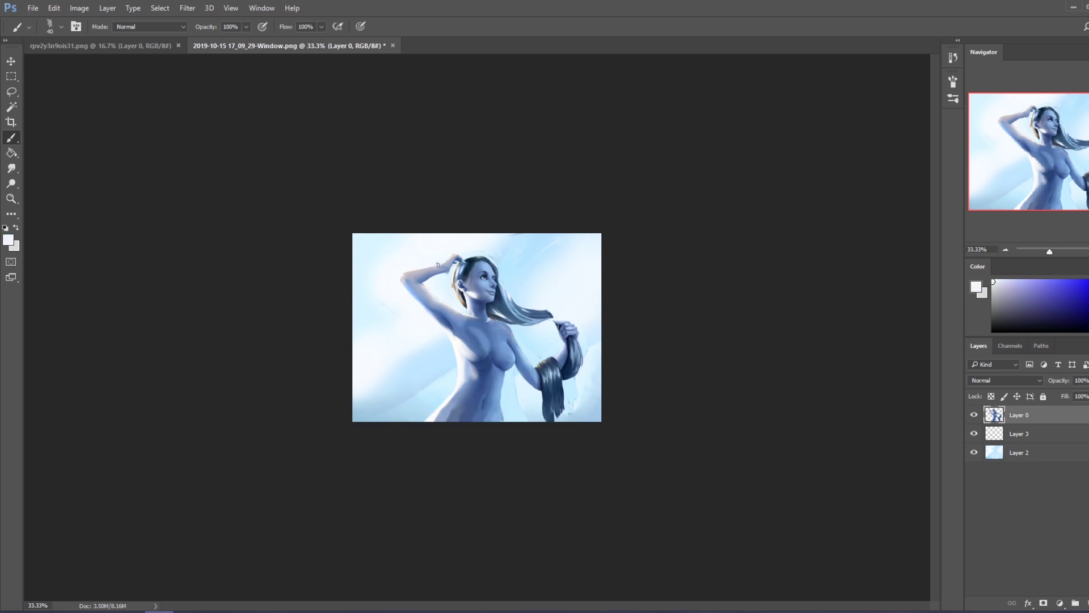
drag(499, 391, 482, 420)
drag(482, 420, 498, 396)
Sample deeper and lighter chest blues, then brighten the skin near the navel.
alt+click(447, 420)
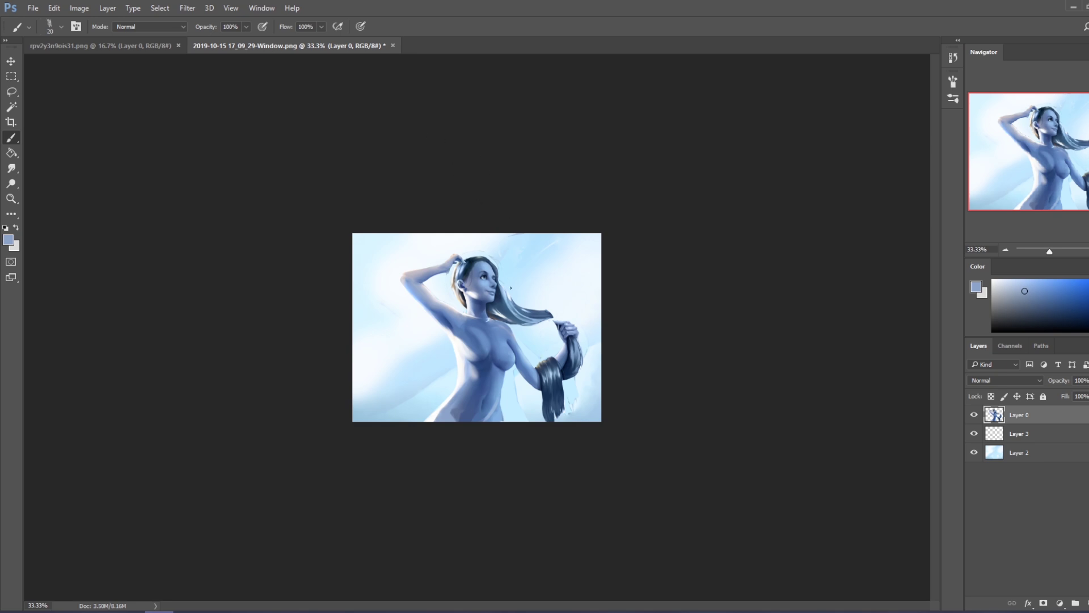
alt+click(478, 365)
alt+click(492, 351)
alt+click(492, 344)
alt+click(487, 369)
alt+click(502, 397)
drag(489, 392, 486, 396)
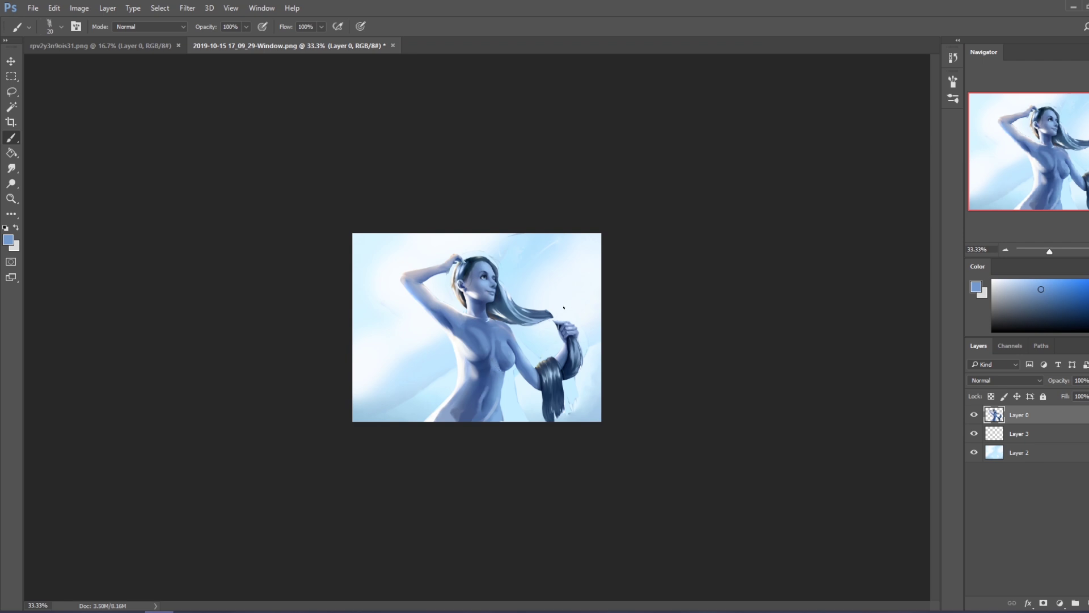
Sample darker and lighter blues from the chest, ending on a pale blue.
alt+click(487, 381)
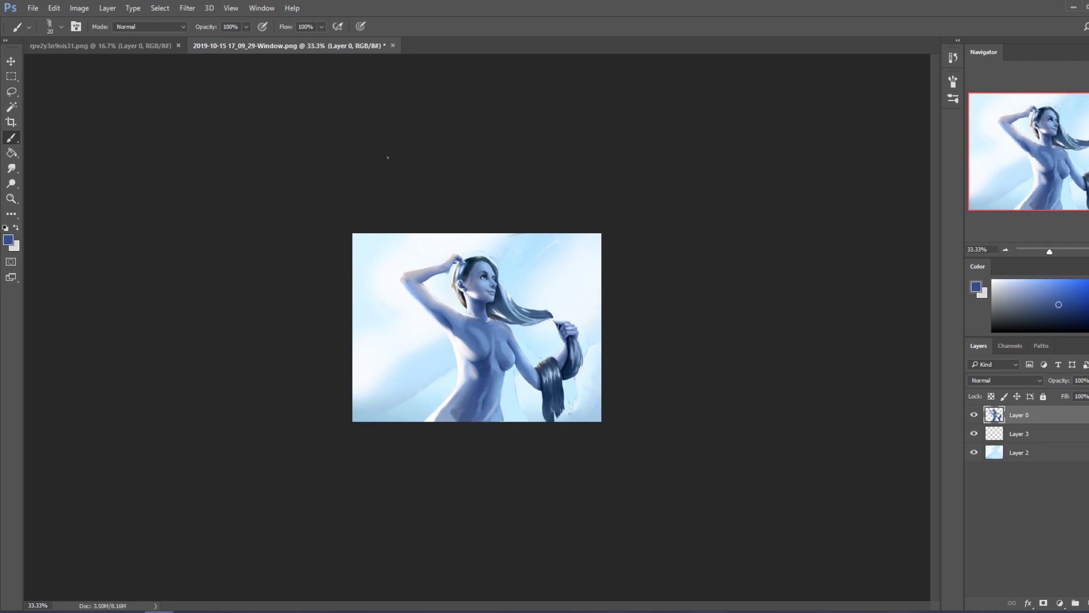
alt+click(497, 338)
alt+click(502, 340)
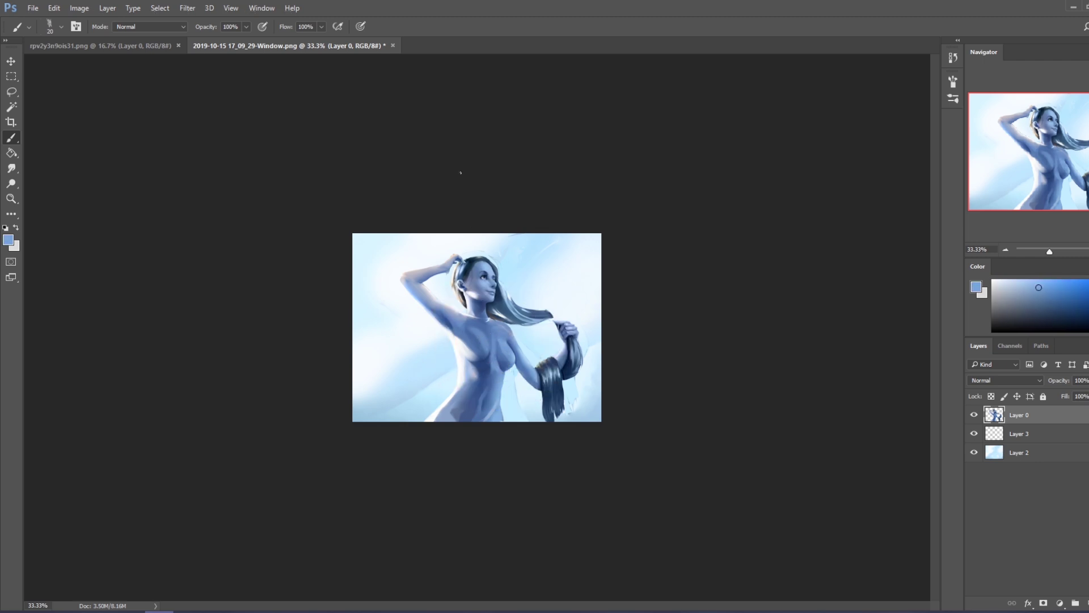
alt+click(486, 360)
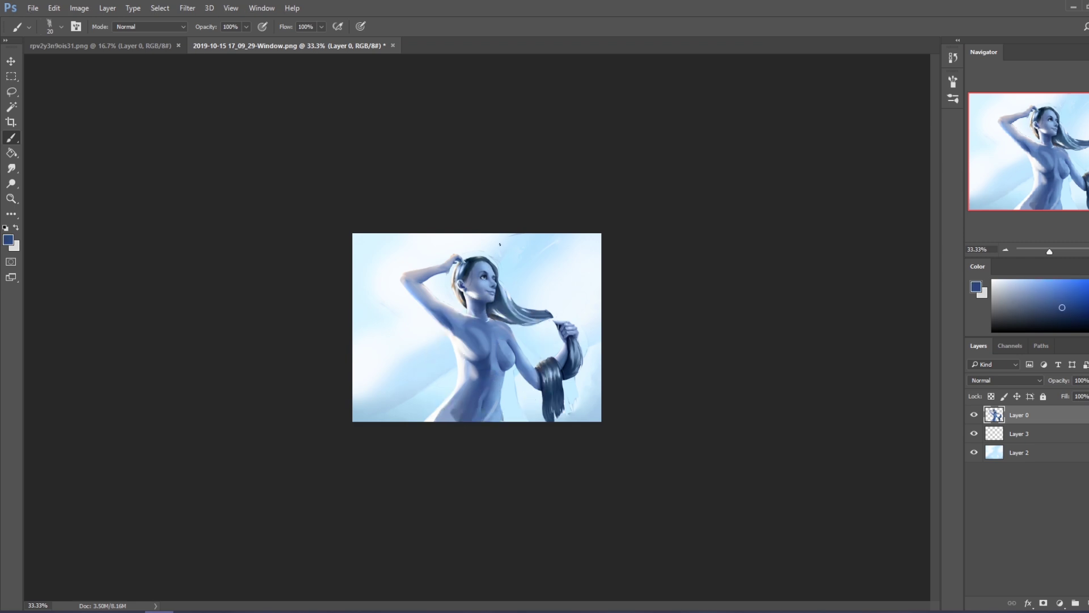
alt+click(484, 335)
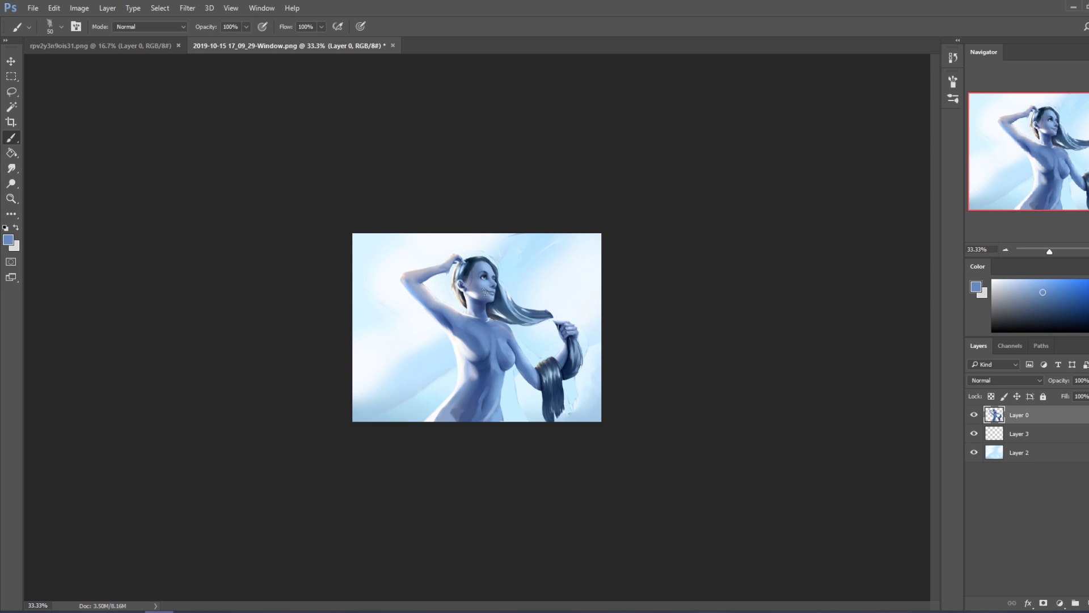
Paint a fine near-white highlight along the neck and collarbone with a size 9 brush.
key(e)
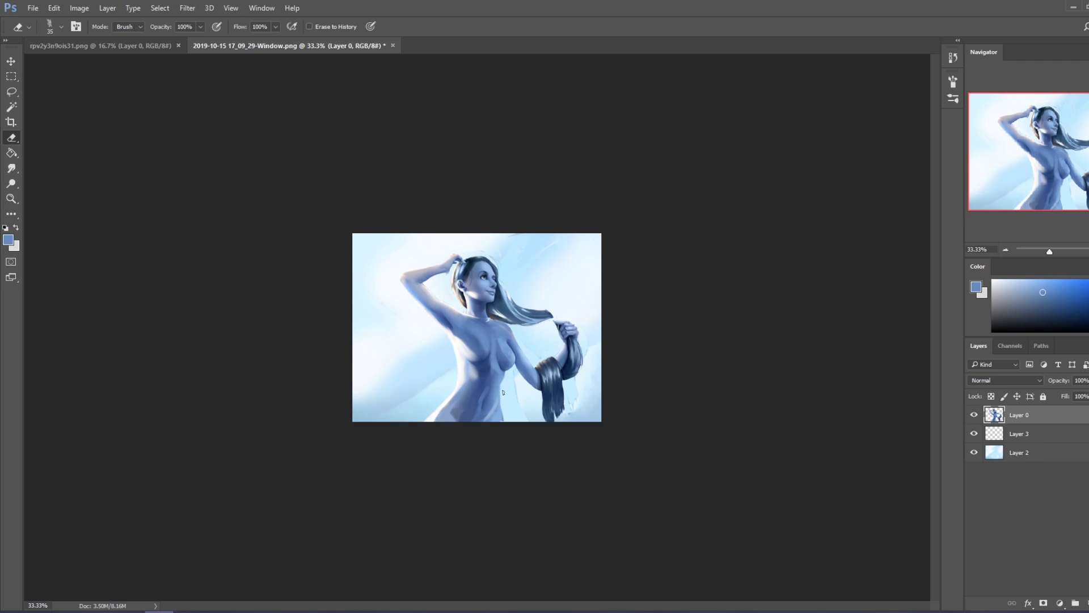
key(b)
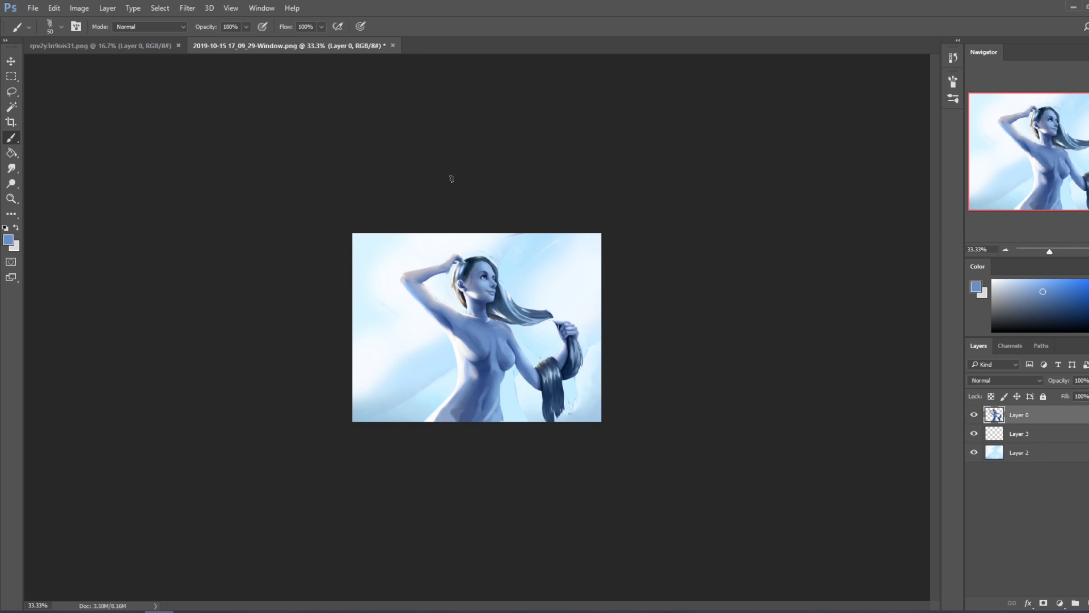
alt+click(483, 327)
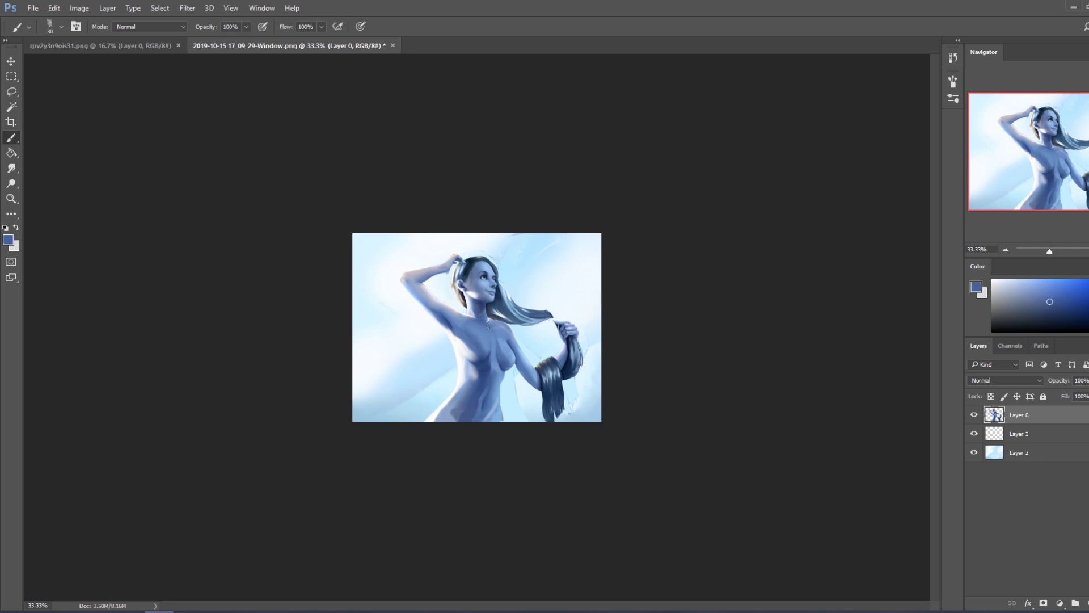
key(ctrl+plus)
key(ctrl+plus)
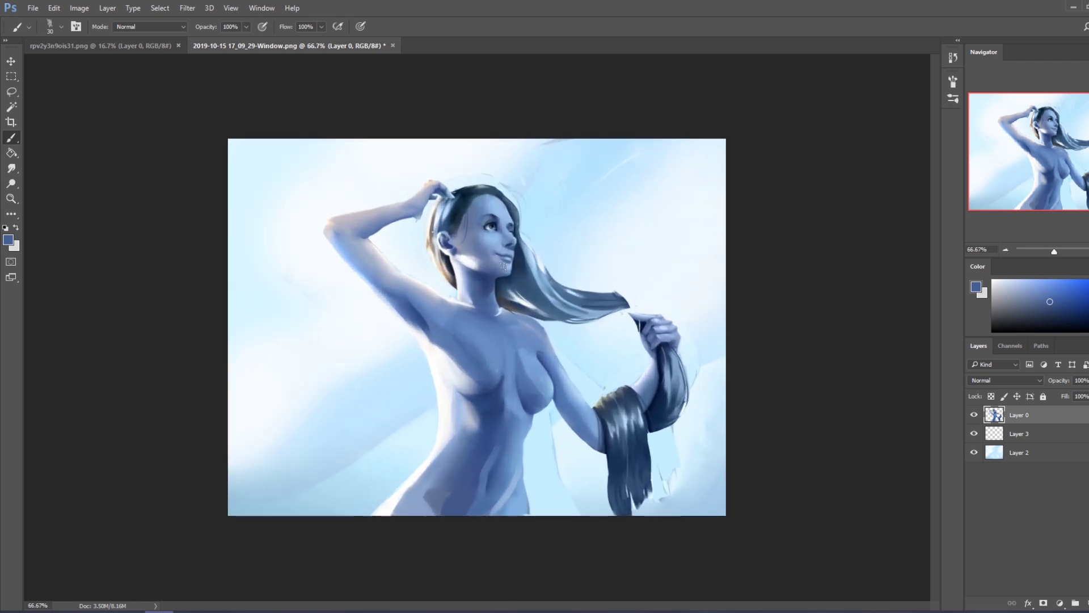
alt+click(463, 301)
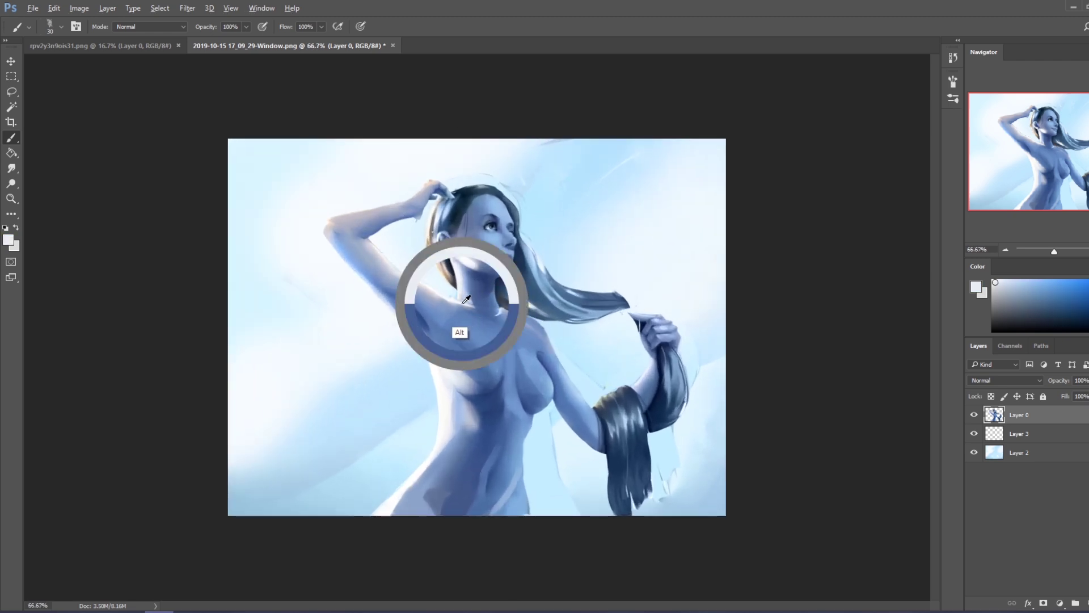
key(bracketleft)
key(bracketleft)
key(bracketleft)
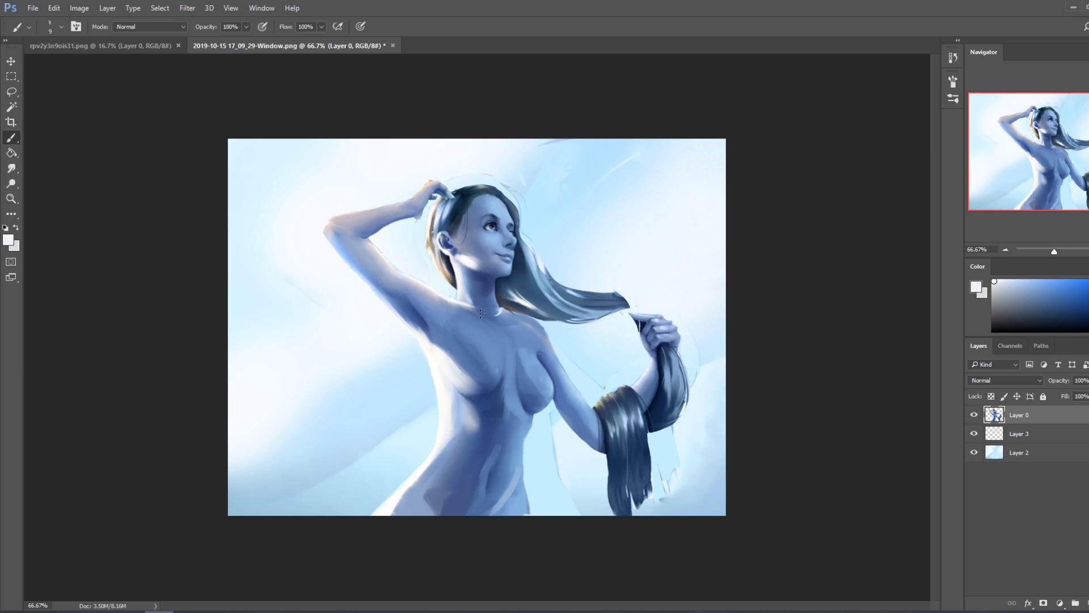
drag(457, 304, 484, 314)
Sample two chest blues with a slightly larger brush and zoom in closer on the figure.
key(bracketright)
alt+click(494, 317)
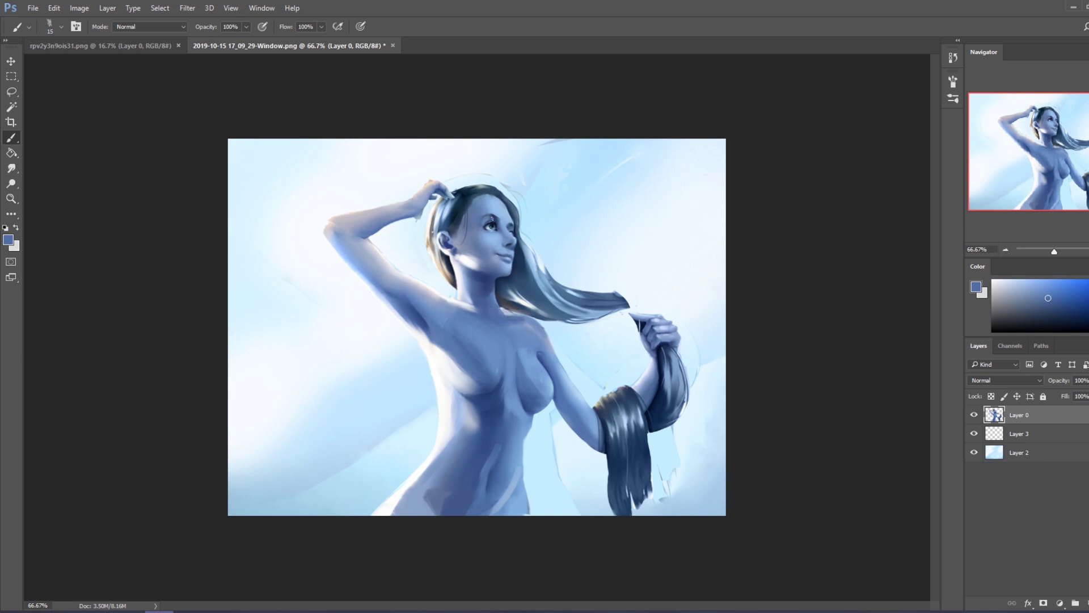
alt+click(481, 358)
drag(481, 322, 610, 307)
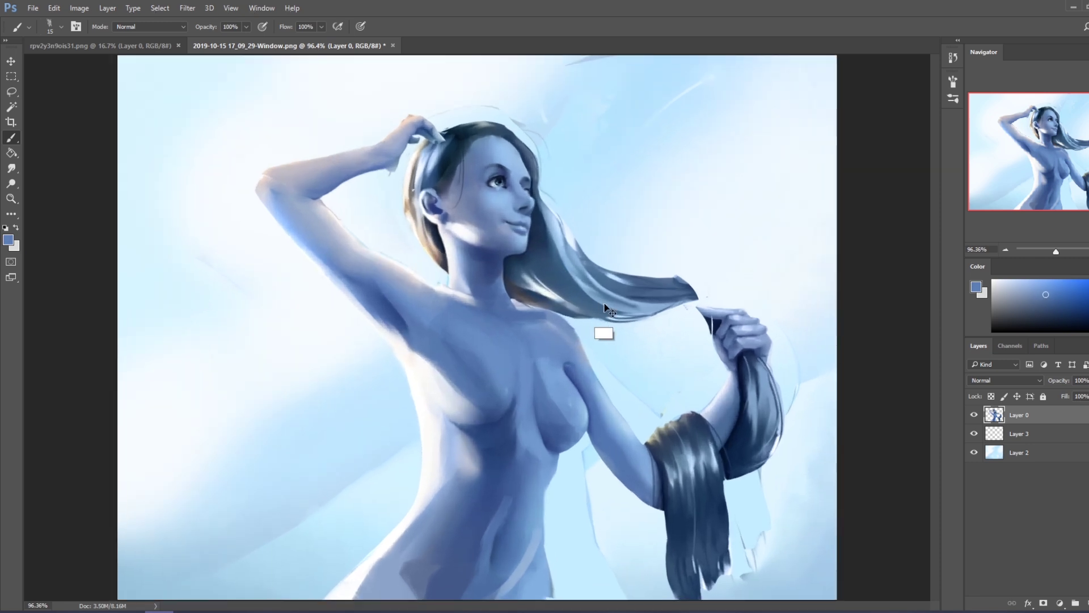
Lighten the underarm and chest shading with a near-white brush.
key(ctrl+minus)
key(ctrl+minus)
key(ctrl+minus)
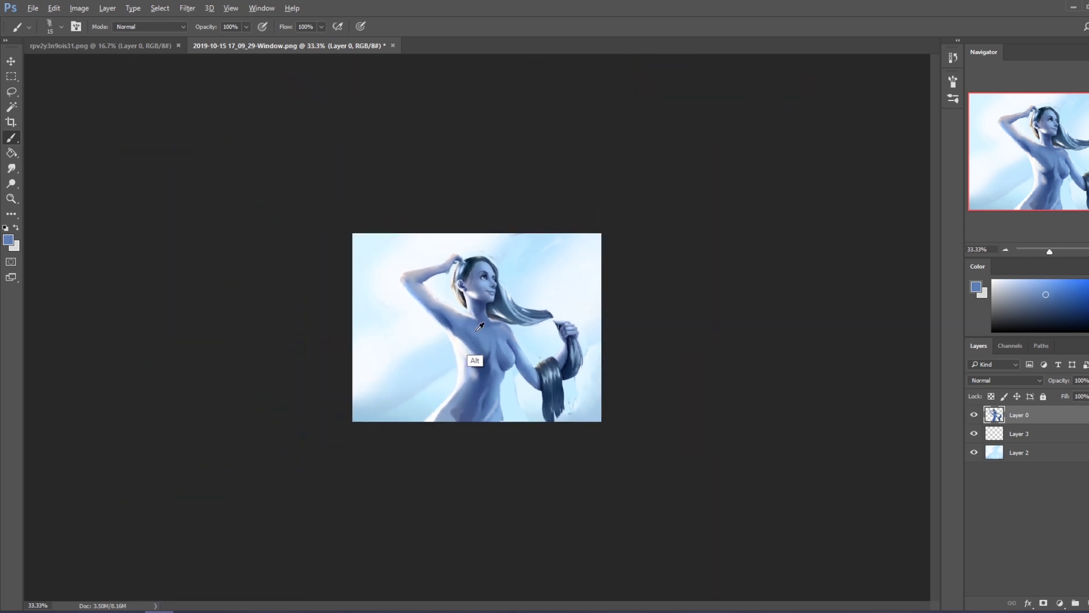
right_click(448, 305)
click(489, 467)
key(Return)
alt+click(475, 333)
key(bracketleft)
key(bracketleft)
key(bracketleft)
key(bracketleft)
key(bracketleft)
alt+click(462, 377)
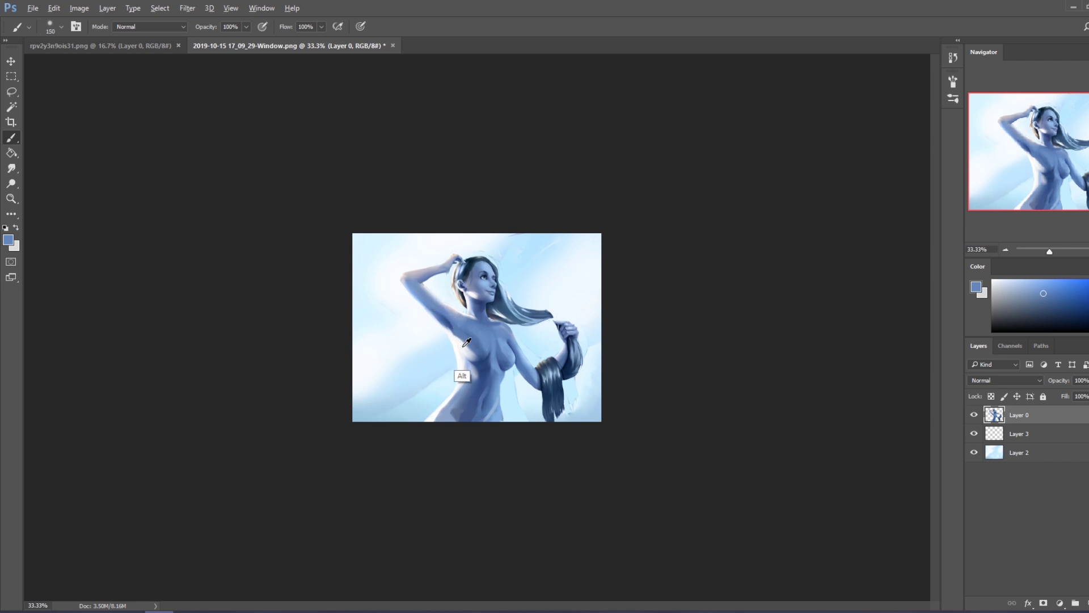
drag(403, 290, 439, 326)
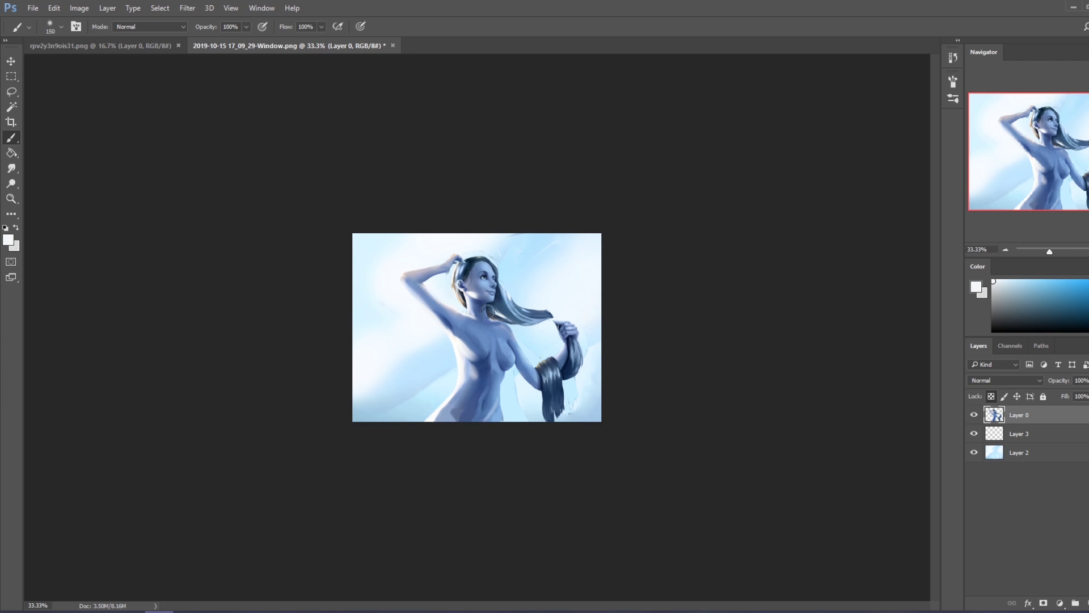
Paint pale highlights on the hair on top of the head with a 150 px brush.
alt+click(437, 285)
key(bracketright)
key(bracketright)
key(bracketright)
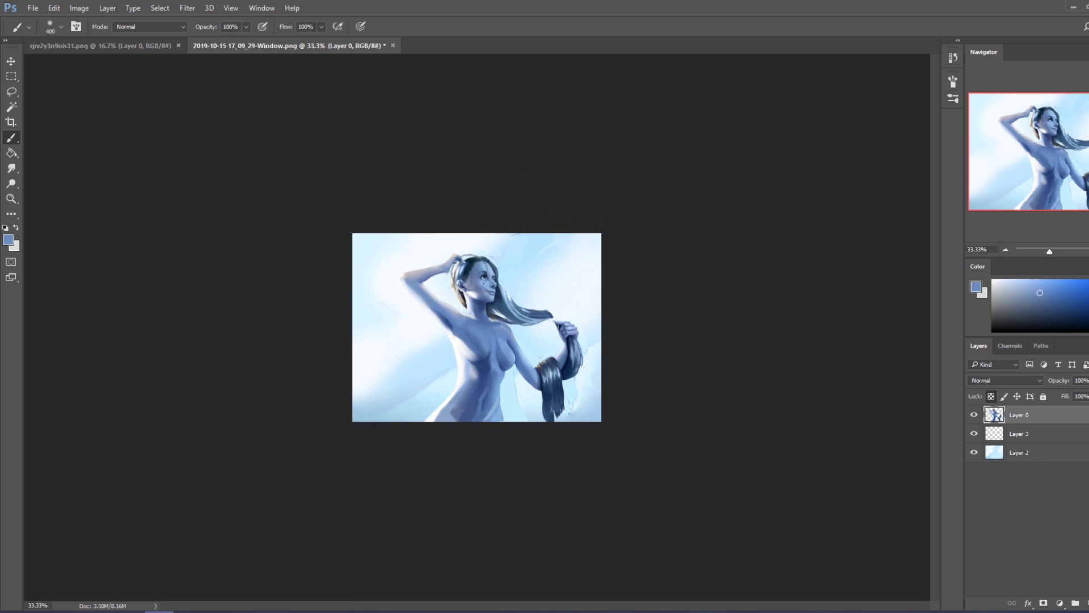
alt+click(449, 277)
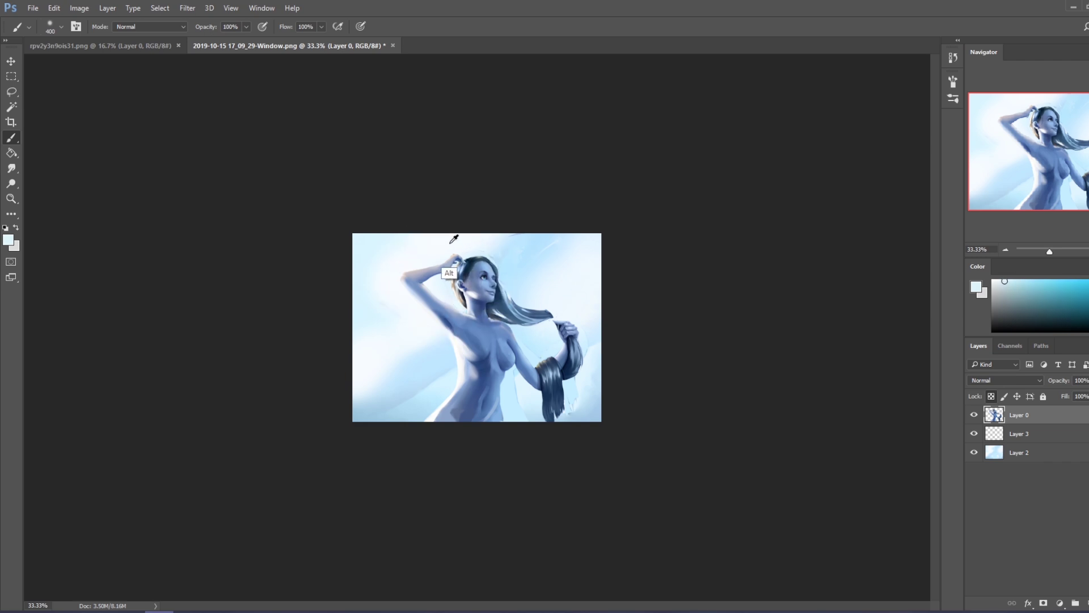
alt+click(450, 276)
key(bracketleft)
key(bracketleft)
key(bracketleft)
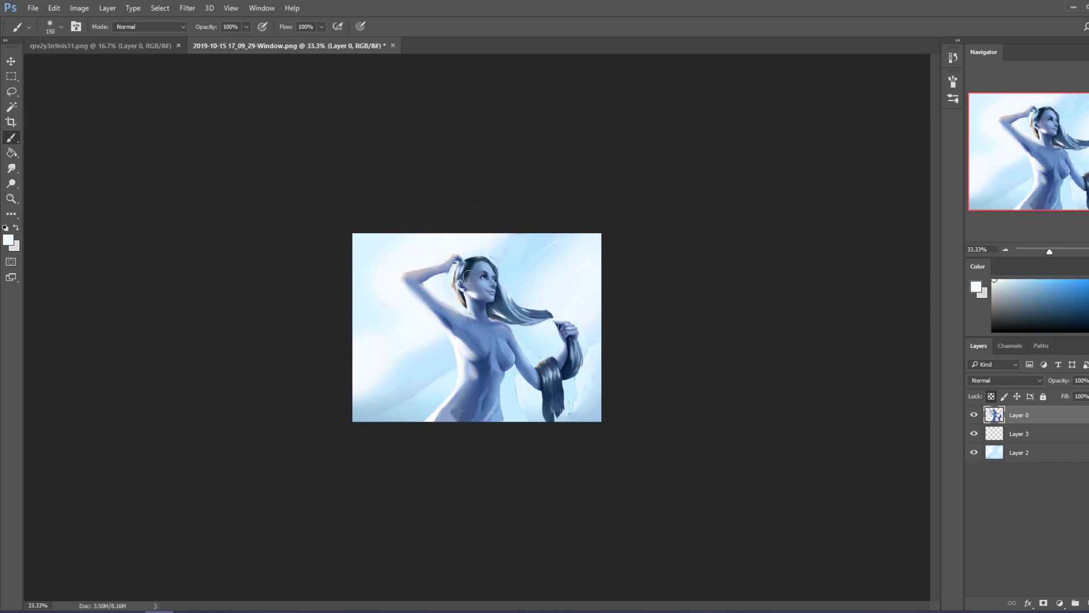
drag(479, 261, 466, 279)
key(alt)
alt+click(486, 265)
Set the brush to Darken mode, sample blues and near-white, and enlarge it to 175.
click(181, 26)
click(136, 73)
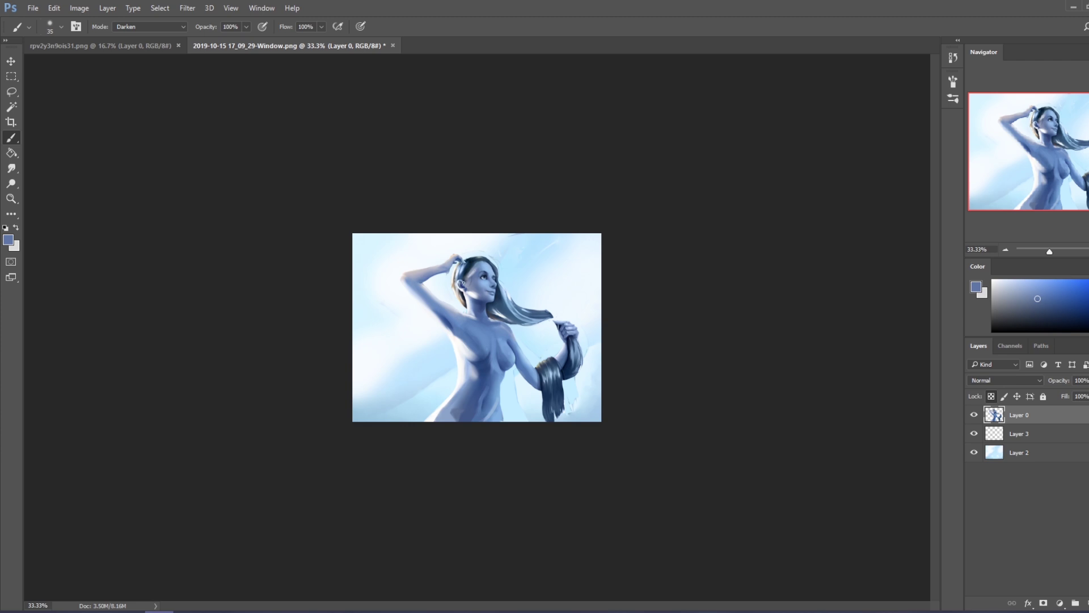
alt+click(480, 267)
alt+click(452, 321)
alt+click(453, 318)
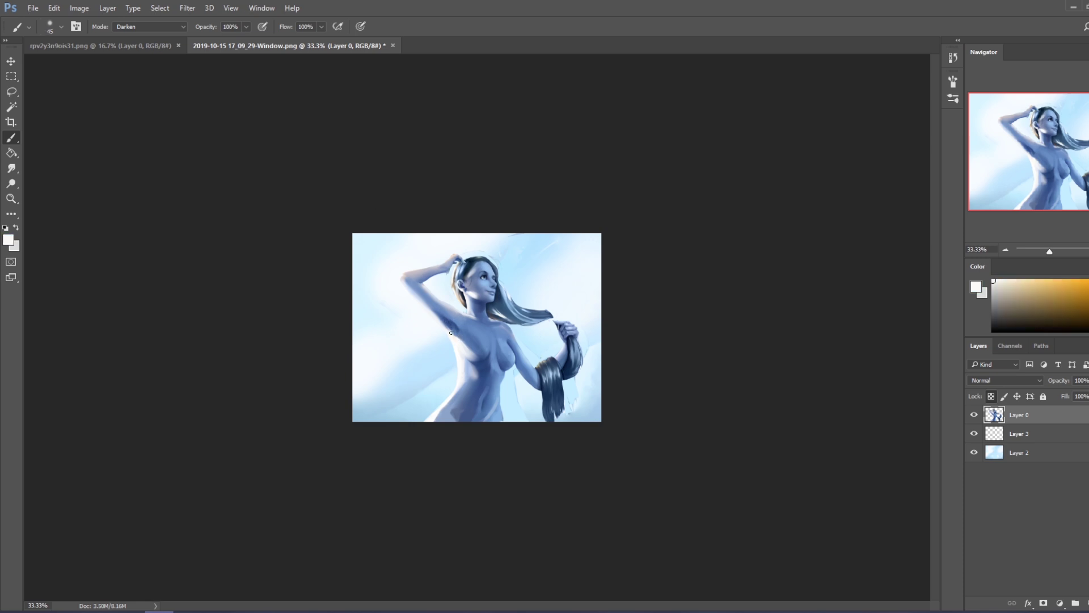
key(bracketright)
key(bracketright)
key(bracketright)
Paint lighter shading over the armpit and side of the chest.
click(164, 27)
mouse_move(454, 311)
mouse_down()
mouse_move(460, 361)
mouse_move(459, 334)
mouse_up()
drag(460, 335, 458, 336)
alt+click(460, 362)
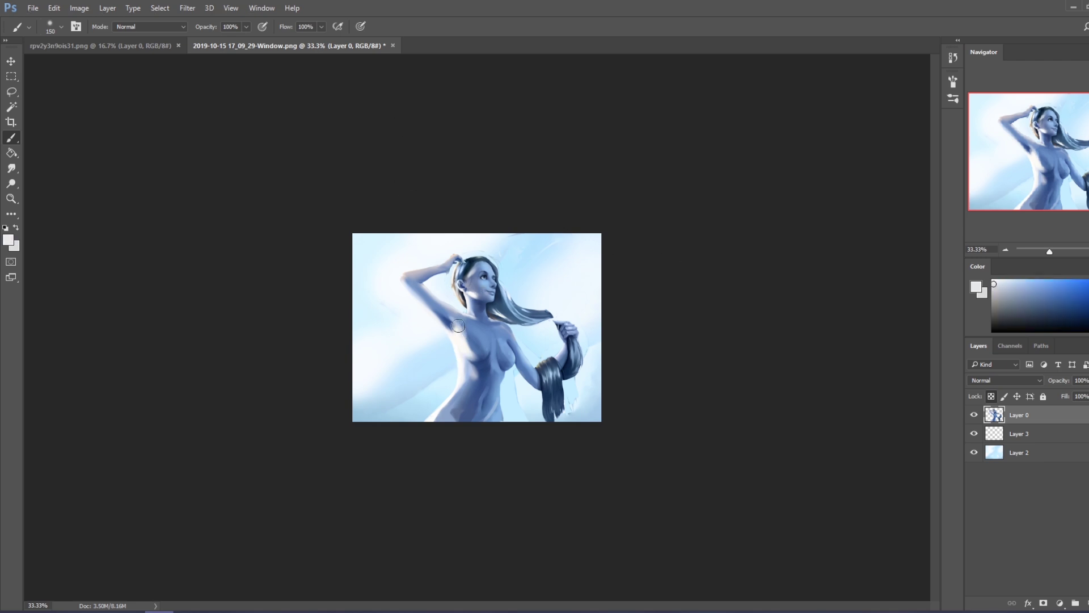
drag(460, 341, 466, 347)
click(13, 612)
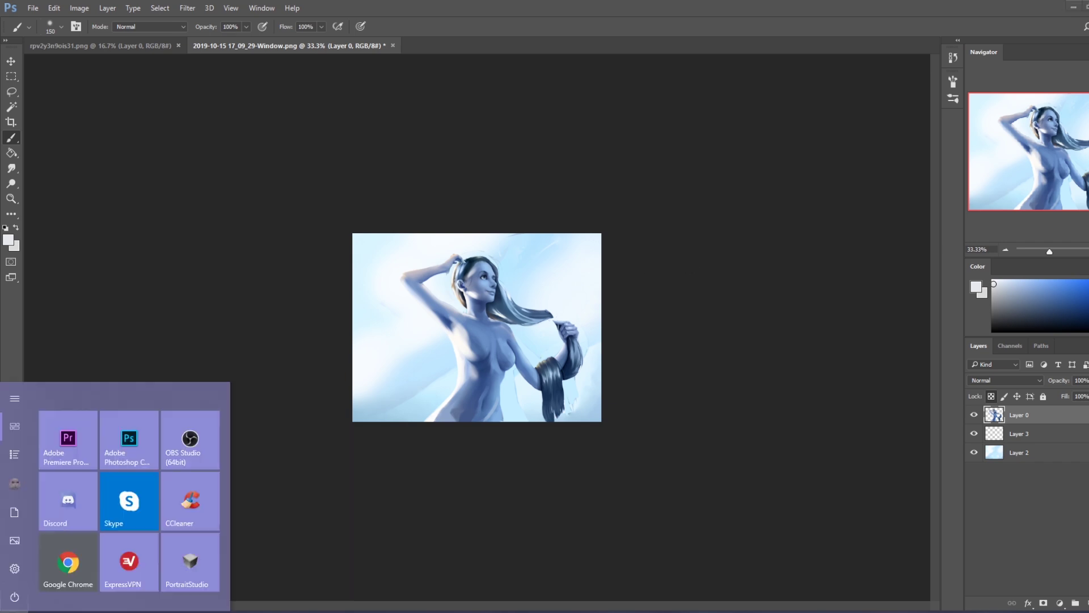
Launch PortraitStudio with permission, reselect white paint, and bring the PortraitStudio window up.
click(199, 564)
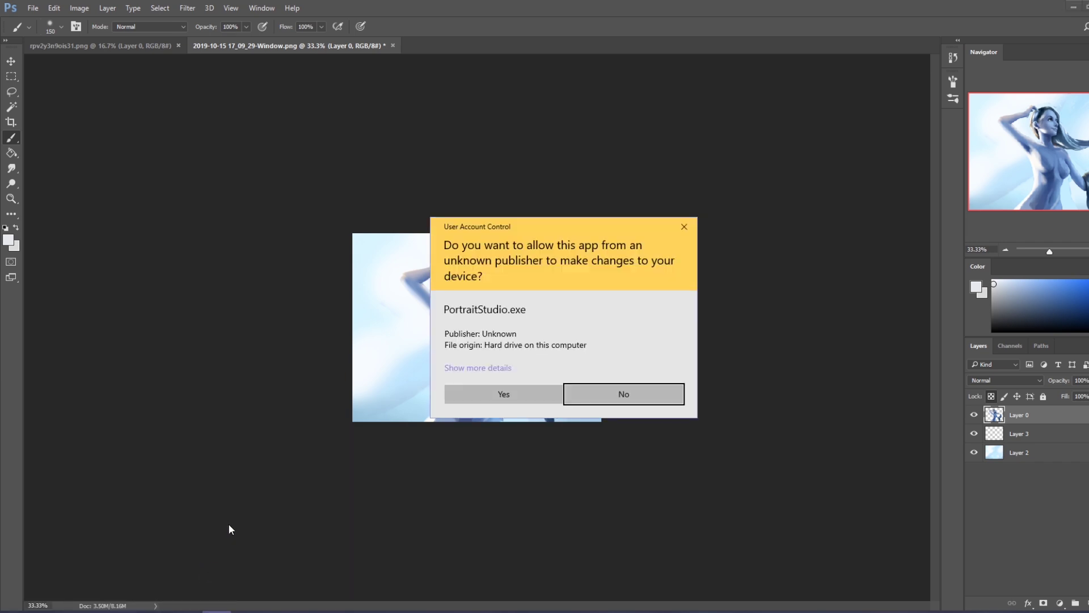
click(523, 393)
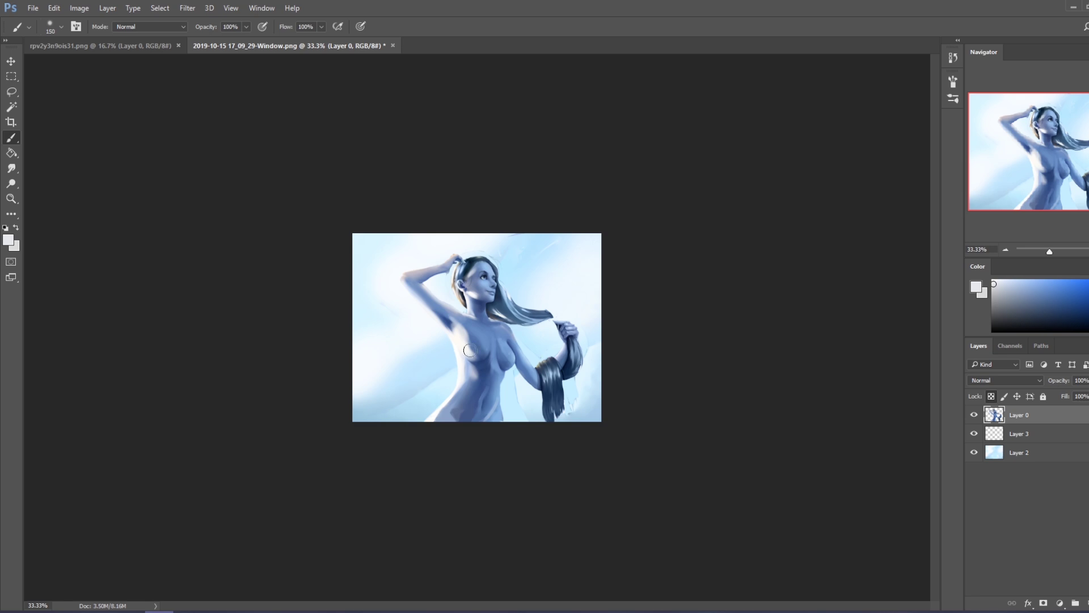
alt+click(483, 372)
alt+click(460, 387)
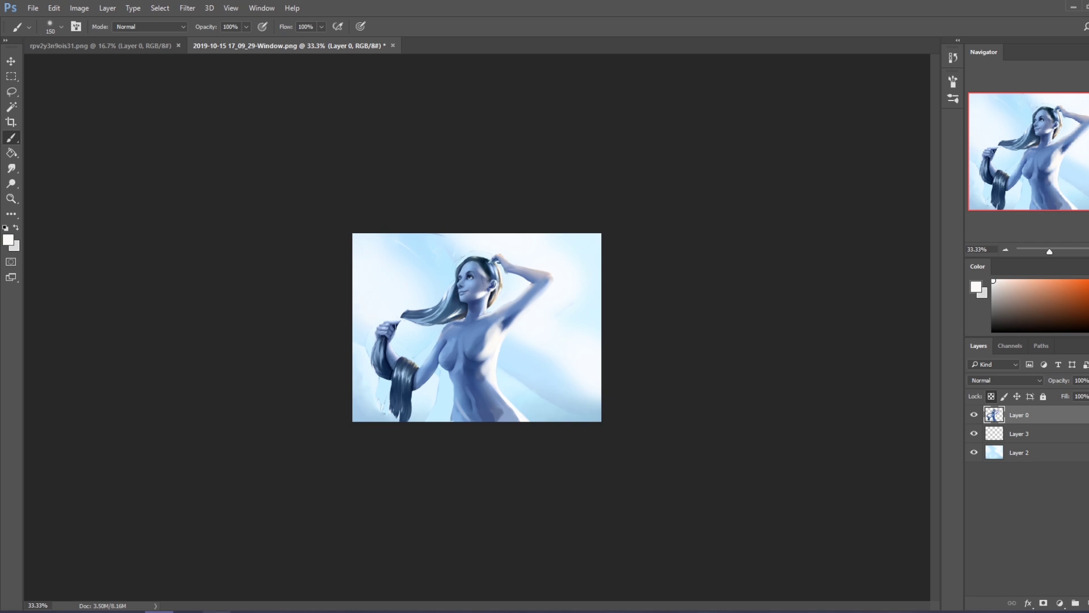
key(ctrl+f)
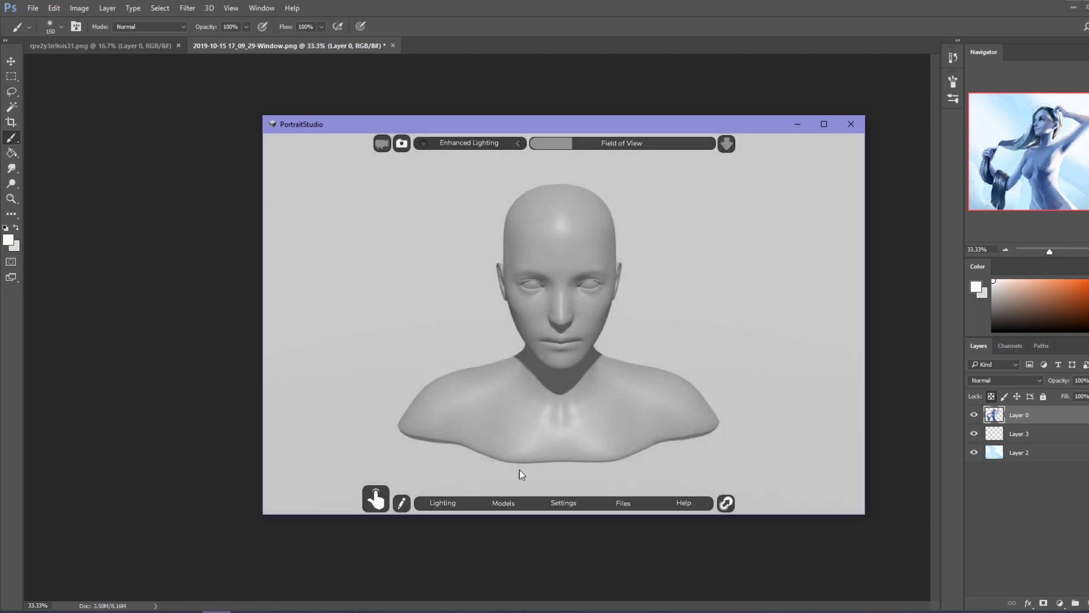
Replace the head model with a full-body figure preset in a maximized PortraitStudio window.
click(567, 377)
key(Delete)
click(513, 347)
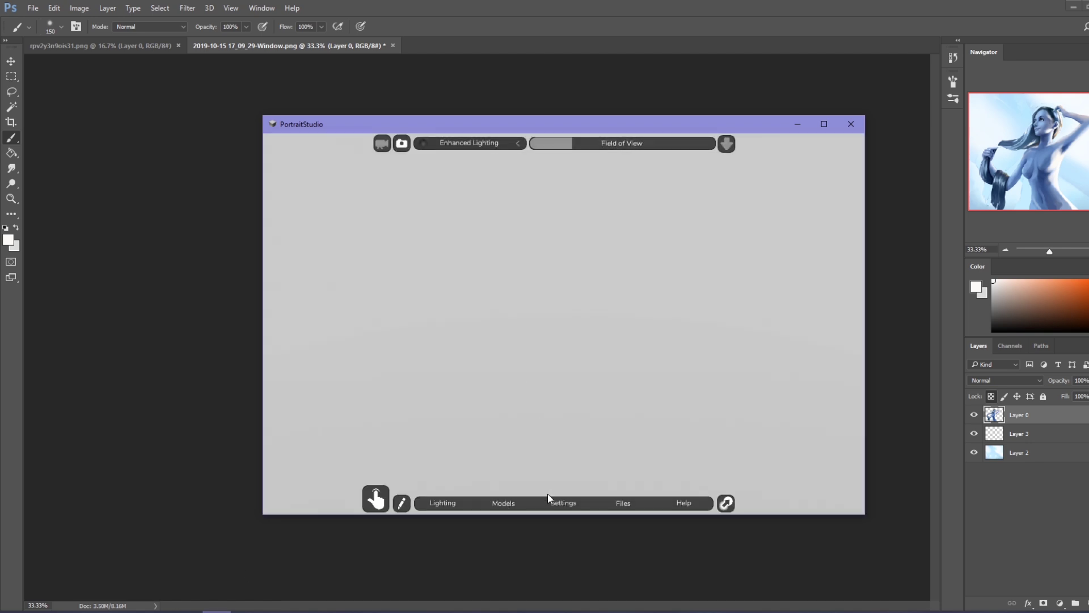
click(492, 506)
click(815, 199)
click(802, 237)
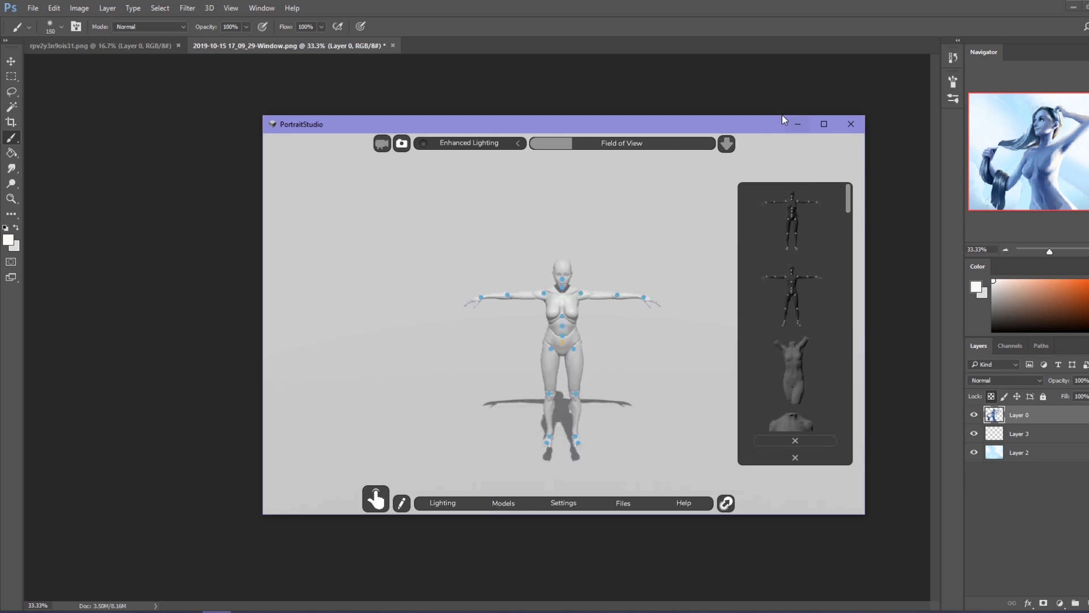
click(823, 124)
Frame the figure from the front with a wider field of view, light swung right, floor hidden.
click(561, 344)
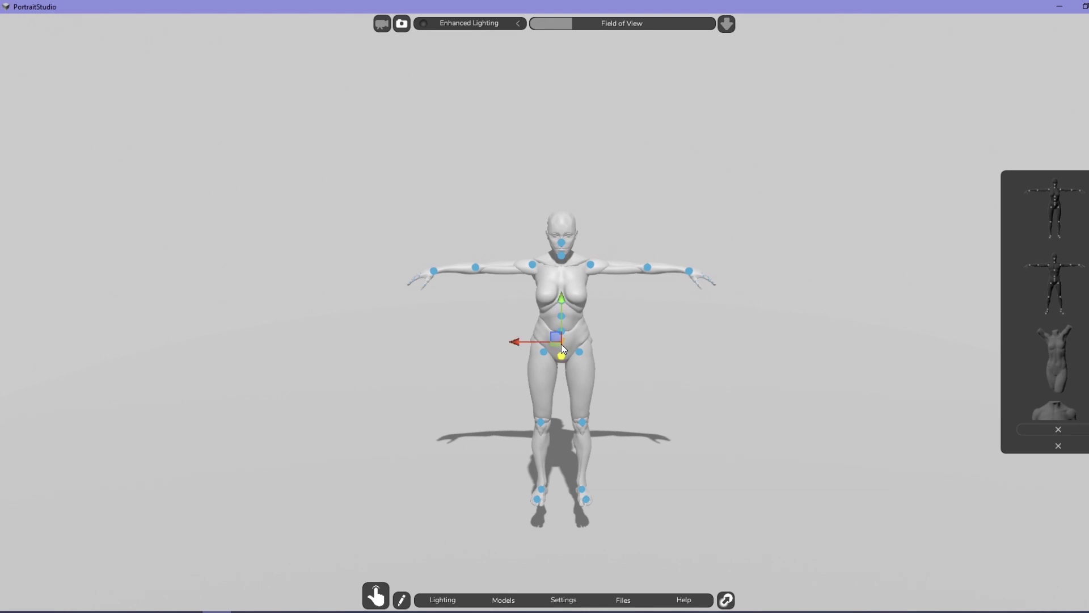
click(385, 586)
drag(561, 562, 597, 536)
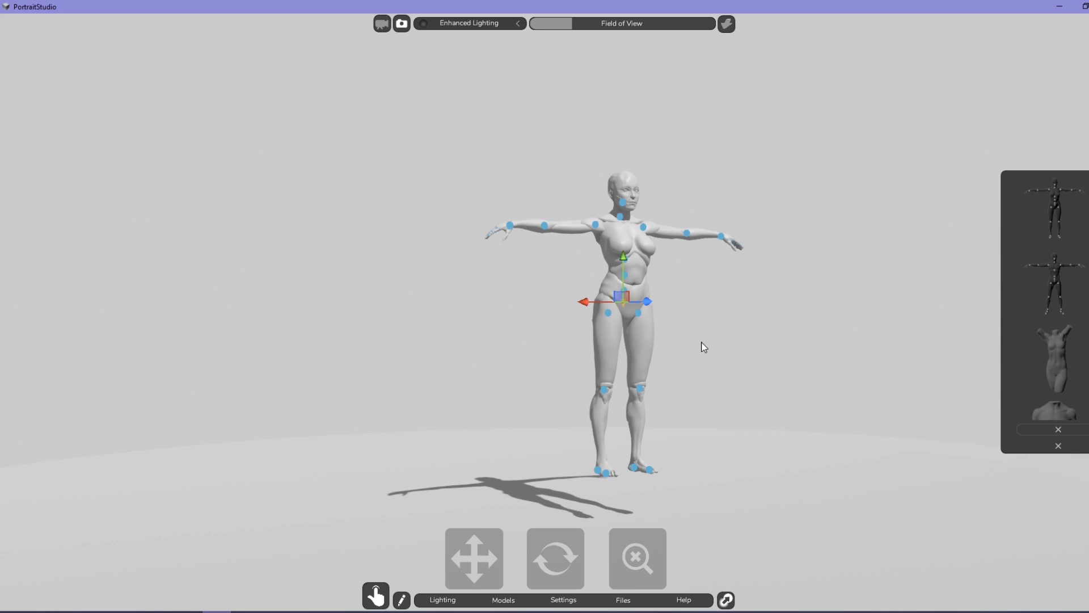
mouse_move(703, 347)
mouse_down()
mouse_move(608, 363)
mouse_move(734, 398)
mouse_move(823, 341)
mouse_move(827, 322)
mouse_up()
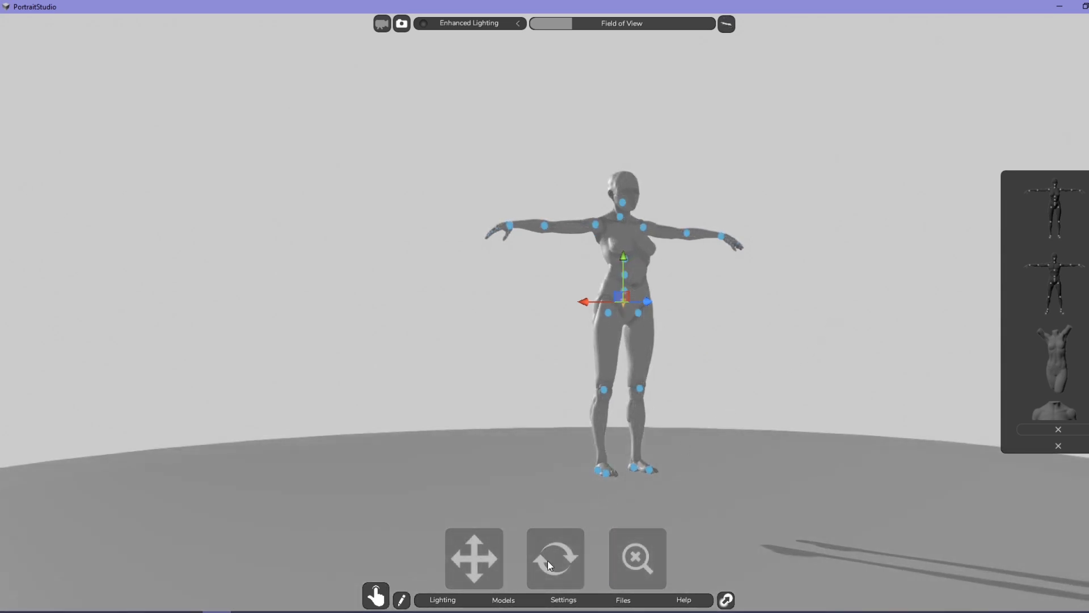
drag(574, 558, 739, 516)
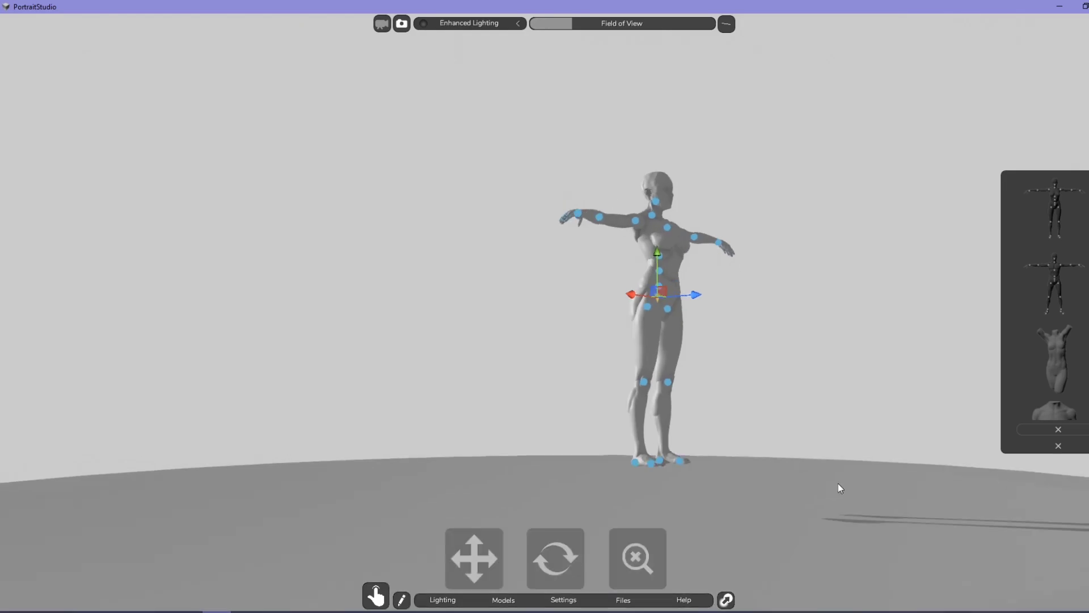
click(744, 523)
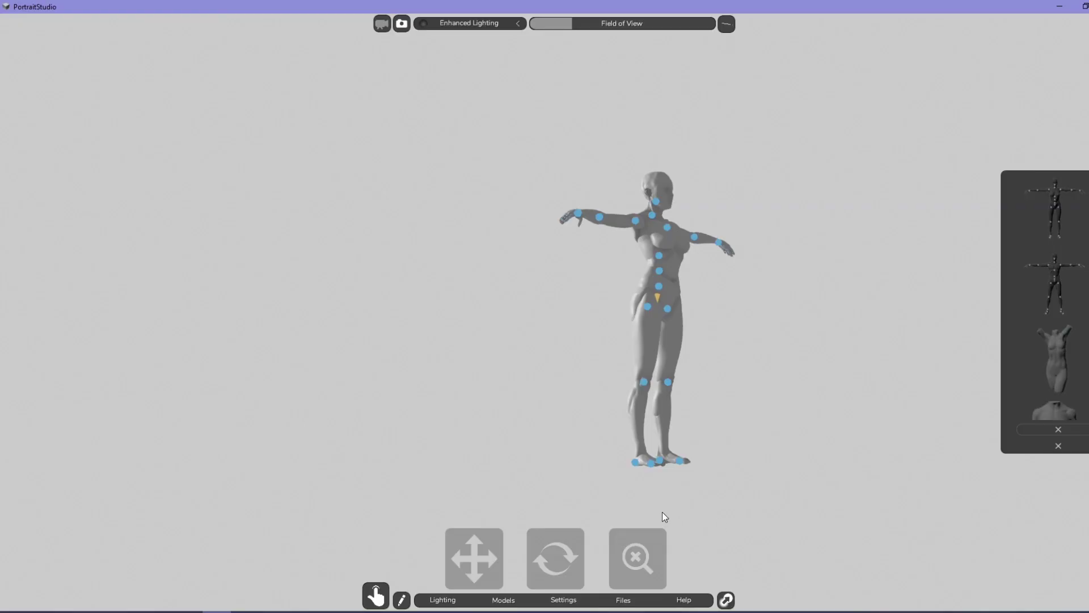
drag(638, 560, 656, 564)
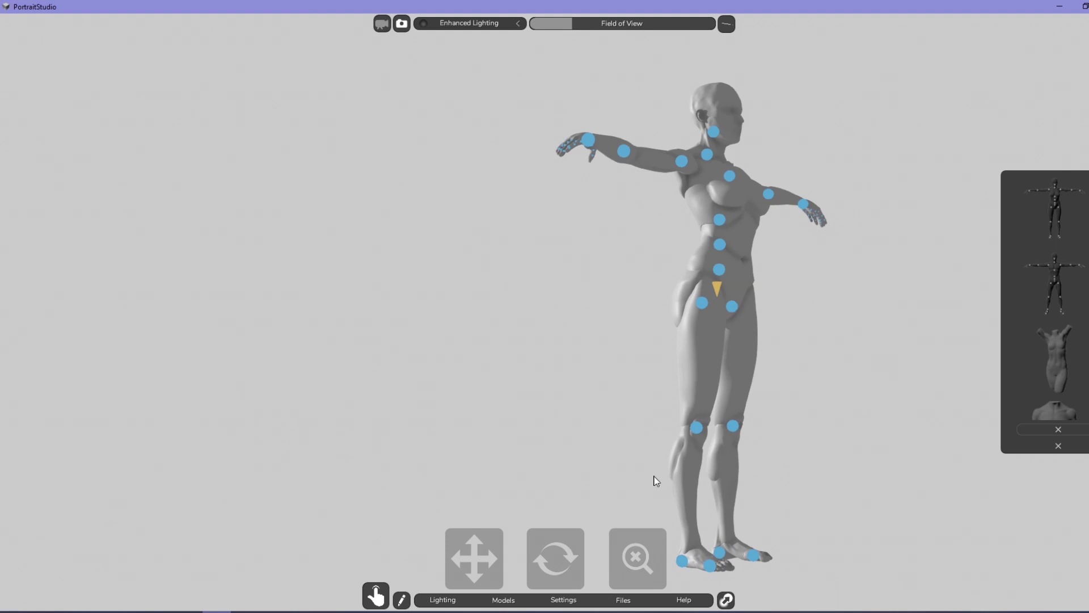
drag(573, 24, 613, 25)
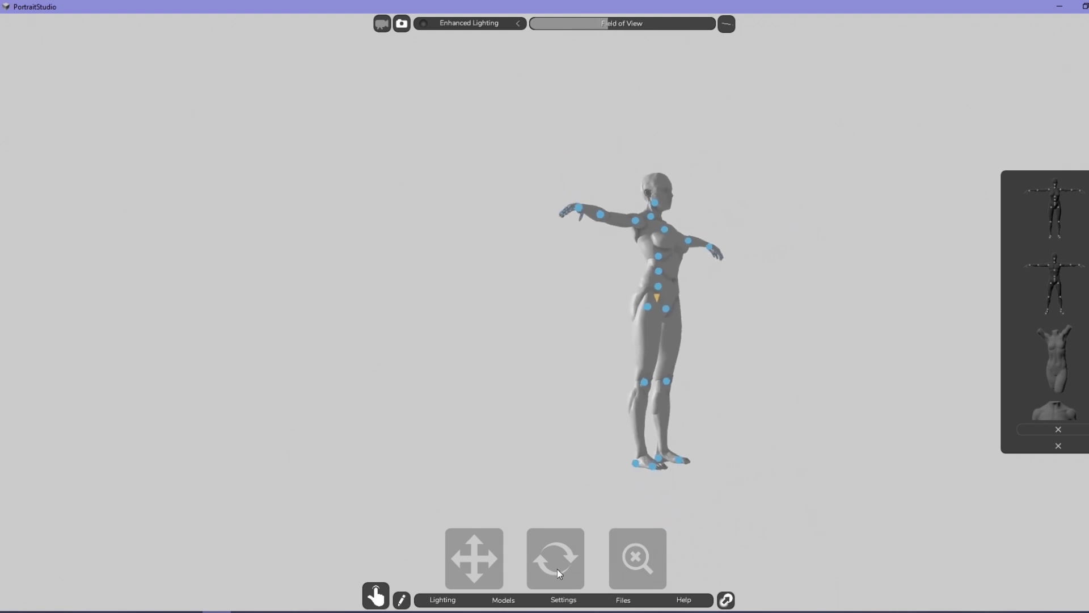
drag(642, 562, 645, 559)
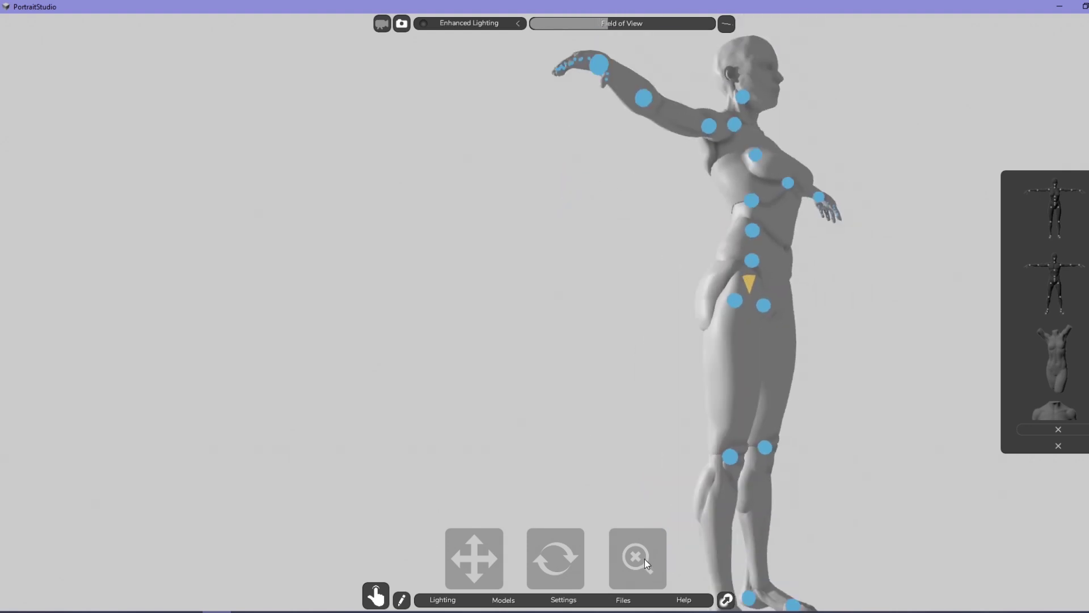
mouse_move(526, 554)
mouse_down()
mouse_move(525, 570)
mouse_move(542, 560)
mouse_move(413, 580)
mouse_move(458, 573)
mouse_up()
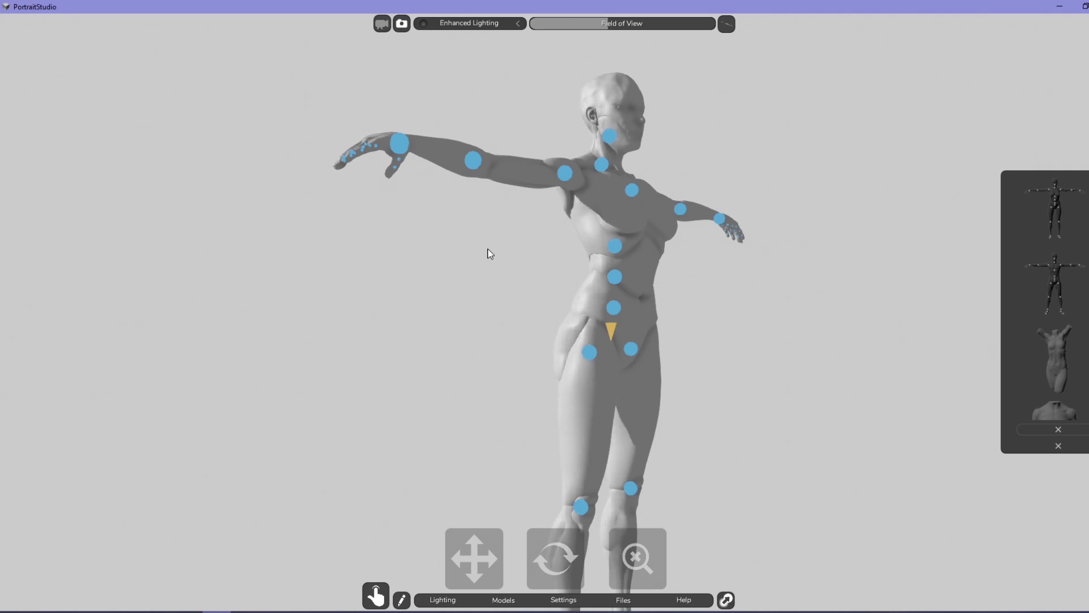
Raise one arm at the shoulder and bend the forearm and hand over the head.
click(559, 177)
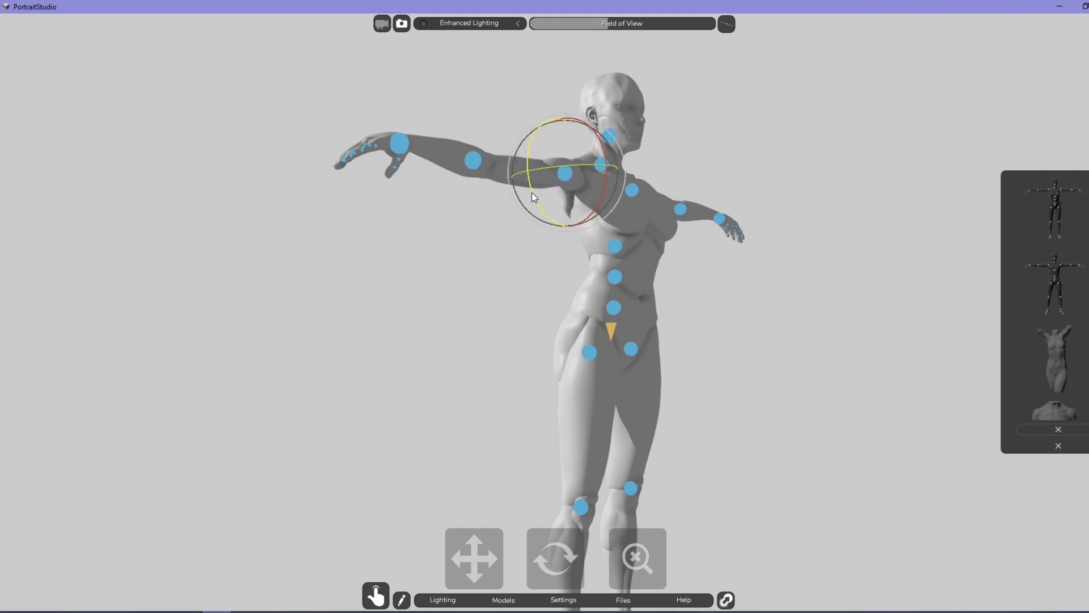
mouse_move(533, 193)
mouse_down()
mouse_move(599, 195)
mouse_move(624, 162)
mouse_move(614, 79)
mouse_up()
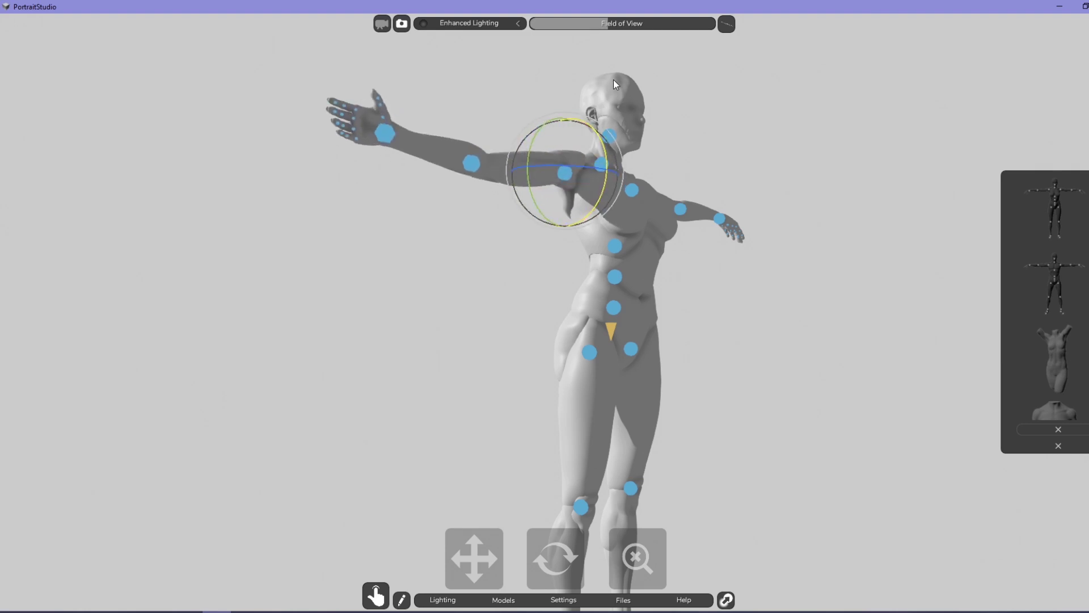
drag(531, 192, 539, 118)
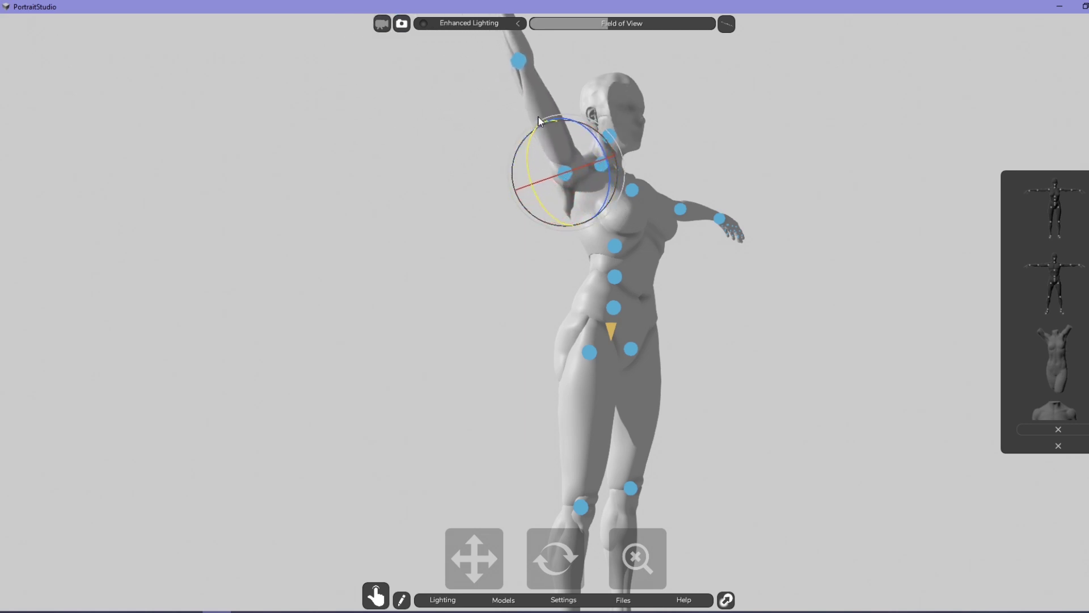
click(520, 60)
drag(492, 84, 432, 30)
click(564, 174)
drag(564, 174, 528, 180)
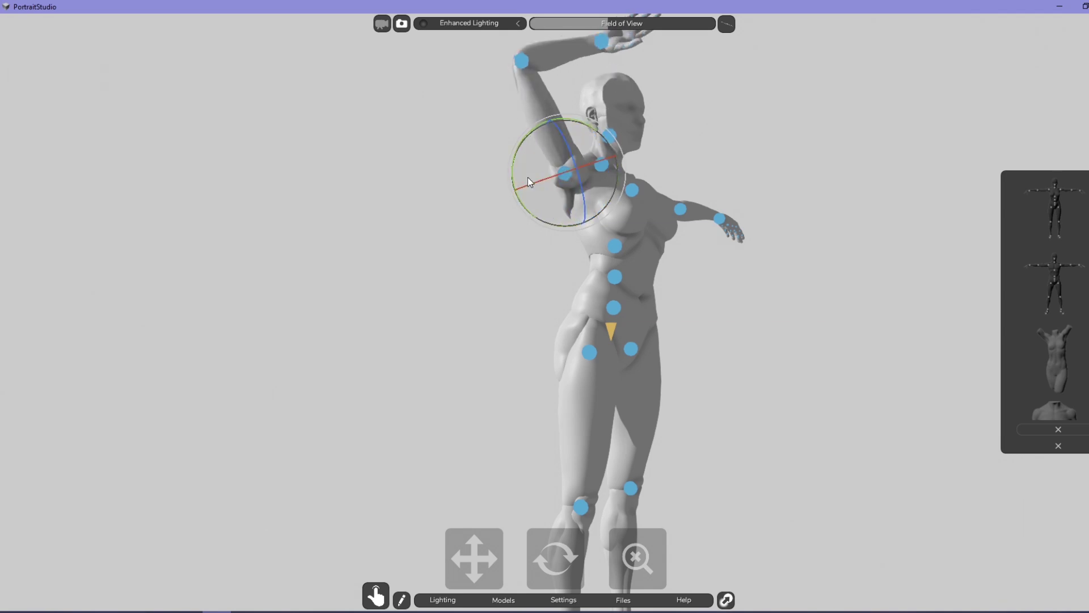
drag(546, 178, 590, 162)
mouse_move(592, 124)
mouse_down()
mouse_move(475, 100)
mouse_move(605, 143)
mouse_up()
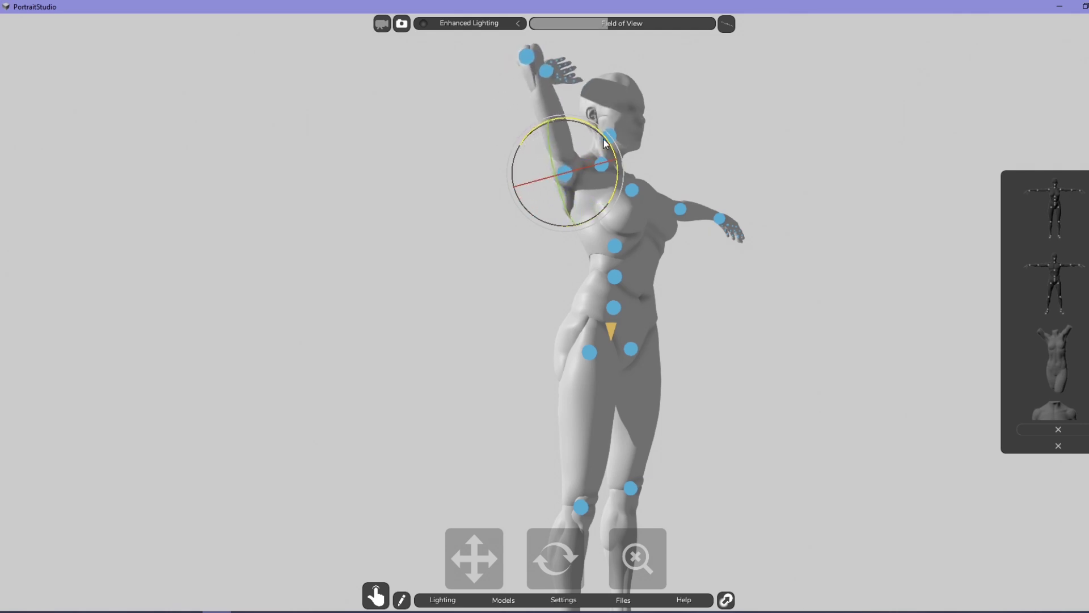
drag(608, 146, 590, 174)
click(543, 51)
mouse_move(594, 58)
mouse_down()
mouse_move(602, 78)
mouse_move(591, 67)
mouse_up()
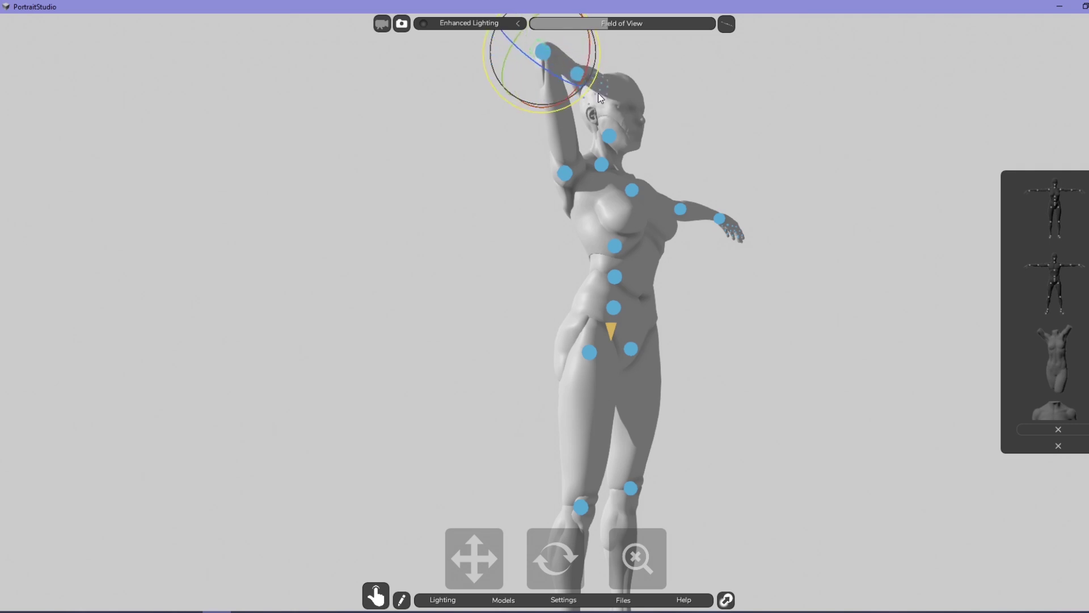
drag(592, 63, 592, 66)
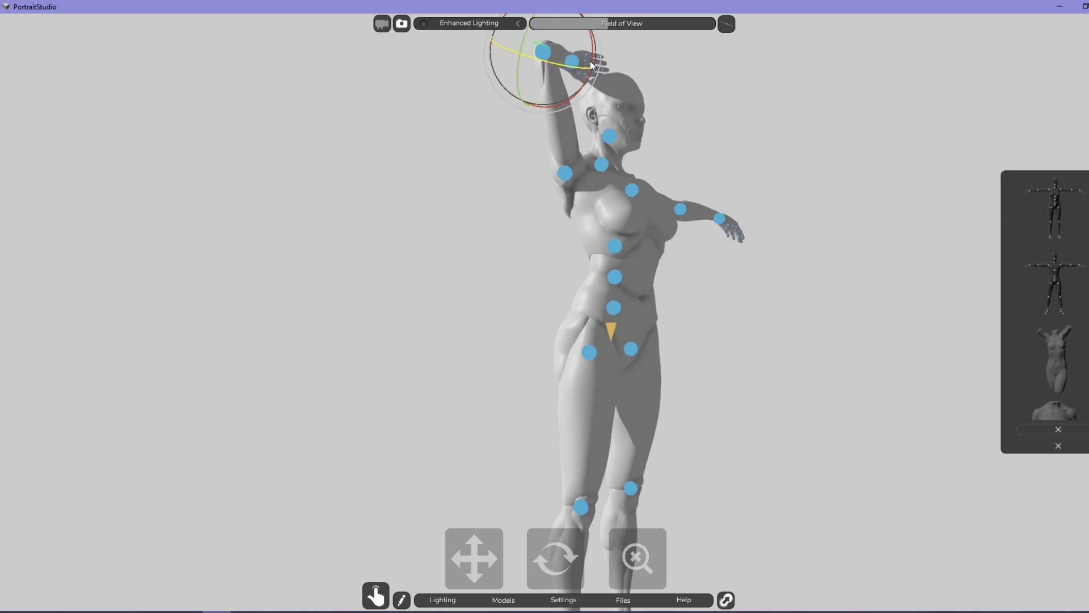
Twist the upper body, tilt the pelvis, and rotate the left leg at the hip.
click(610, 136)
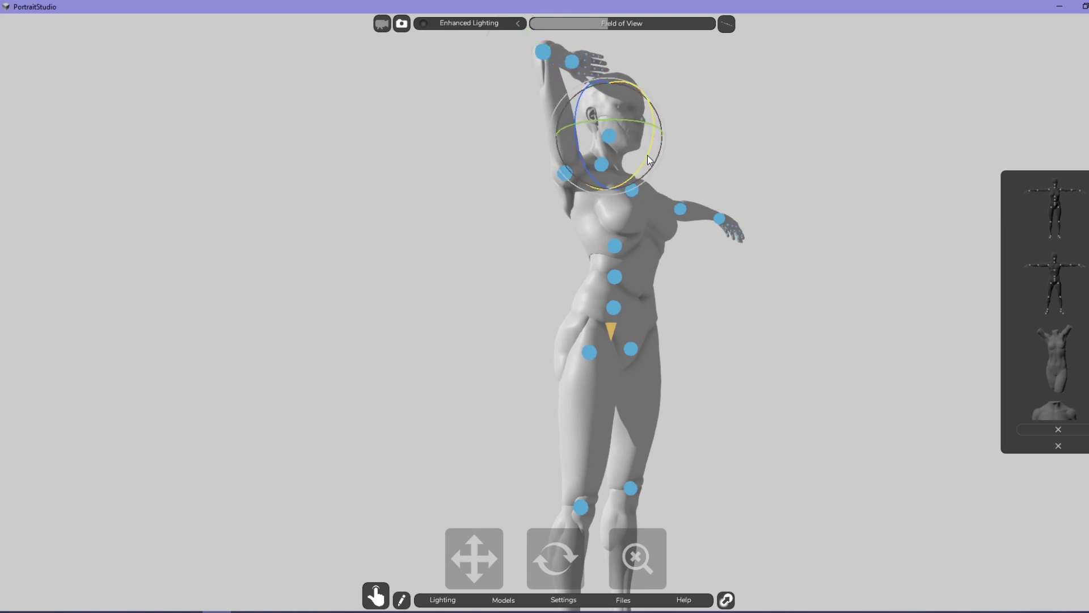
click(615, 277)
drag(660, 295, 656, 283)
click(601, 315)
click(611, 330)
drag(658, 328, 658, 324)
click(618, 324)
click(585, 352)
drag(629, 362, 632, 331)
click(760, 337)
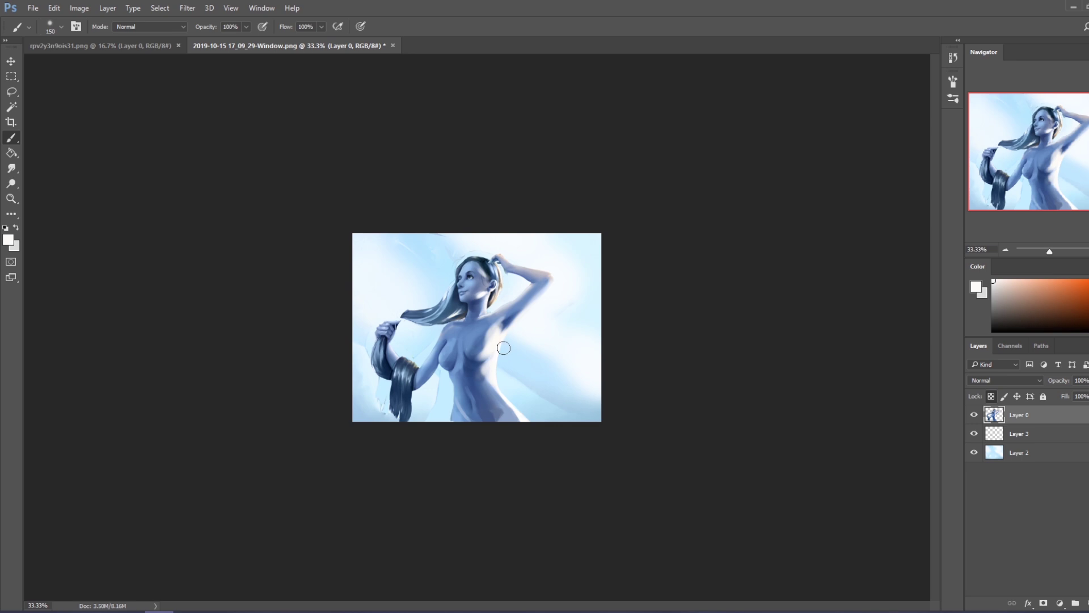
Flip the painting horizontally and compare it with the PortraitStudio pose.
key(h)
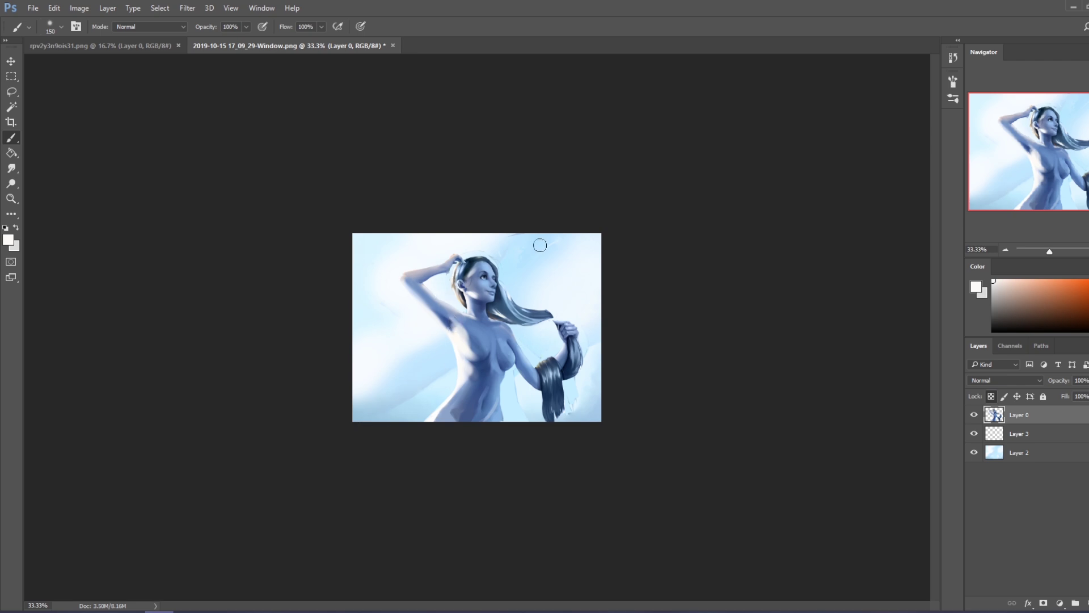
key(alt+Tab)
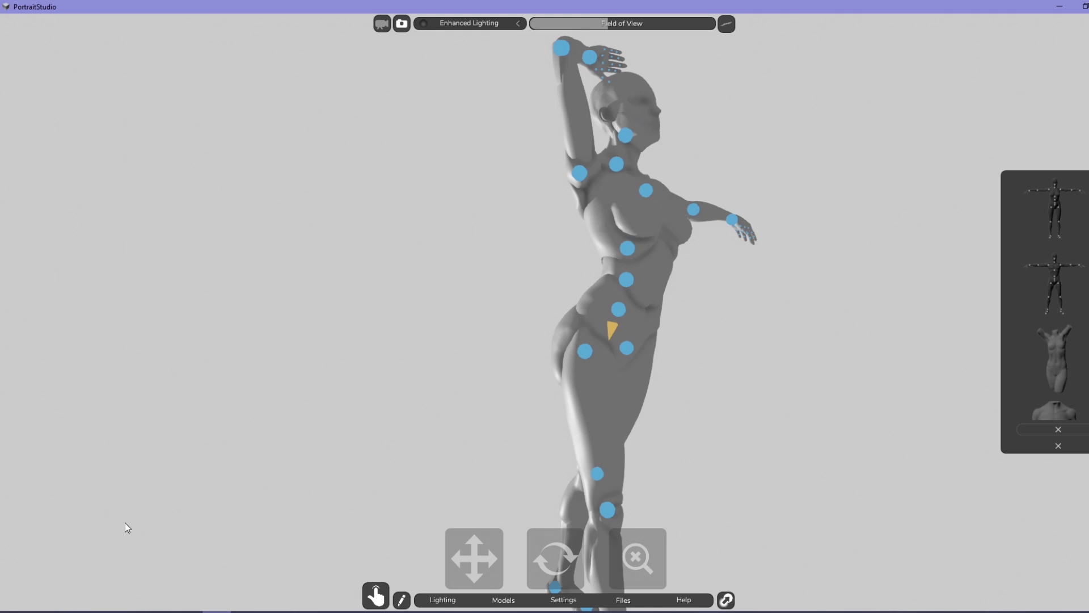
click(159, 612)
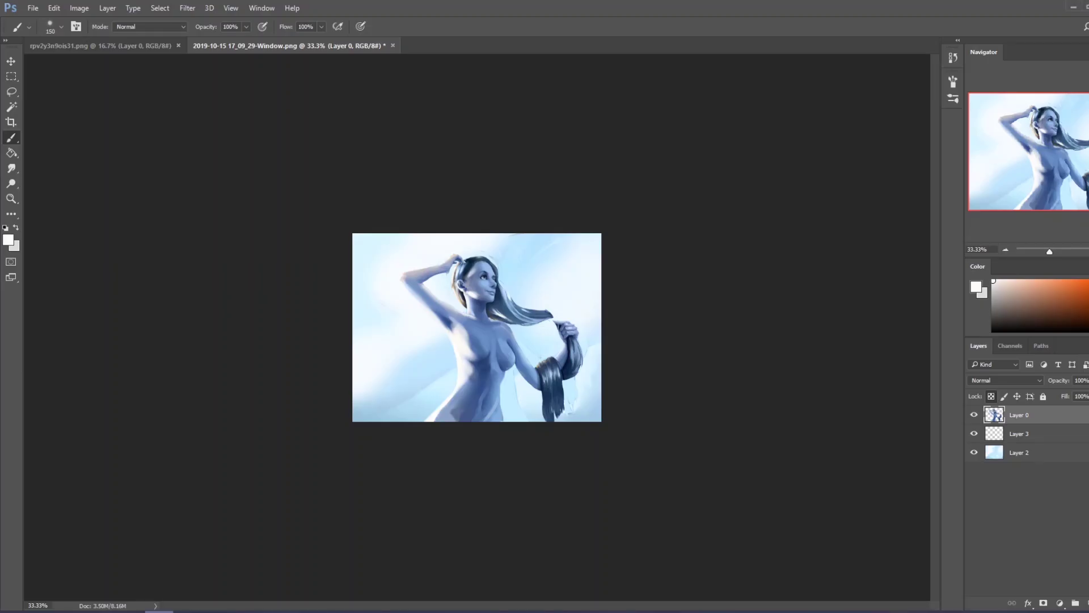
Darken the neck and shoulder shadow with a Darken-mode blue brush, undoing one chest stroke.
alt+click(478, 328)
click(154, 30)
click(145, 80)
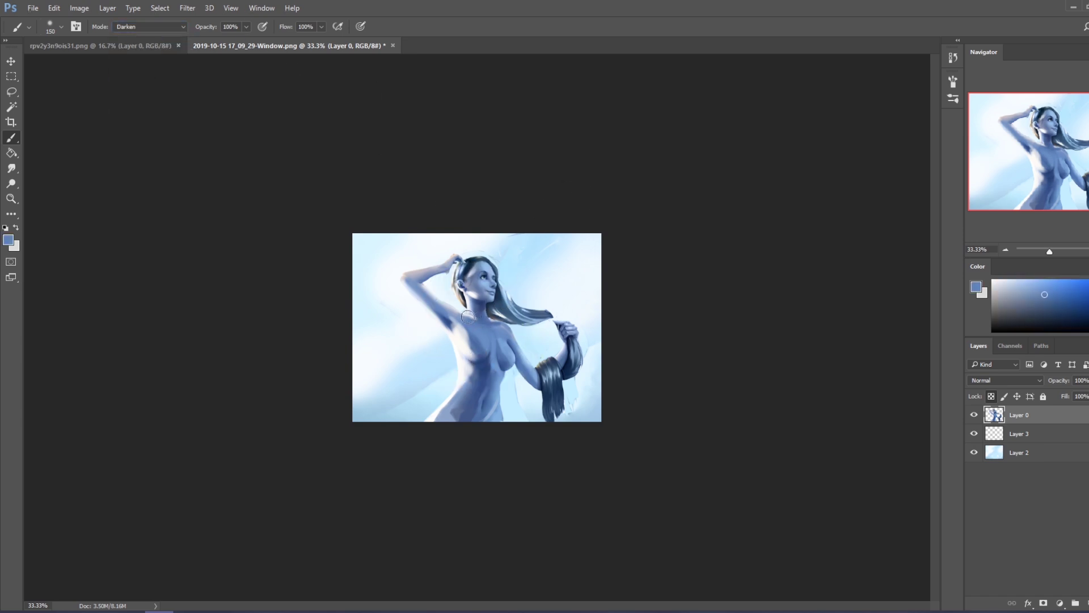
drag(468, 316, 492, 306)
key(bracketleft)
key(bracketleft)
key(bracketright)
drag(470, 334, 490, 354)
key(ctrl+z)
Paint a shadow under the left breast, then set a small near-white brush to Normal mode.
key(alt+Tab)
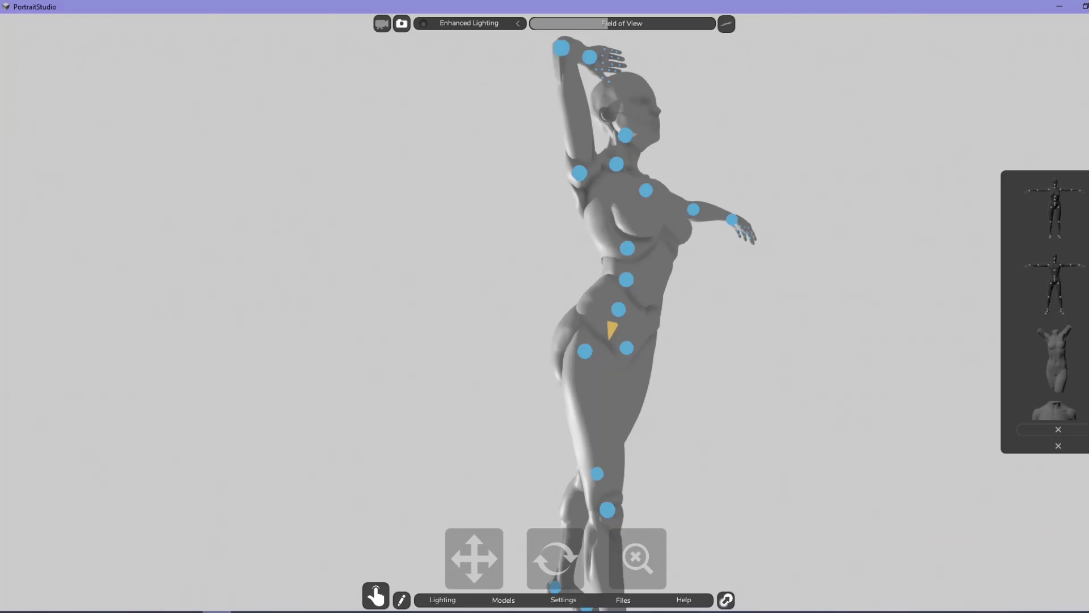
key(alt+Tab)
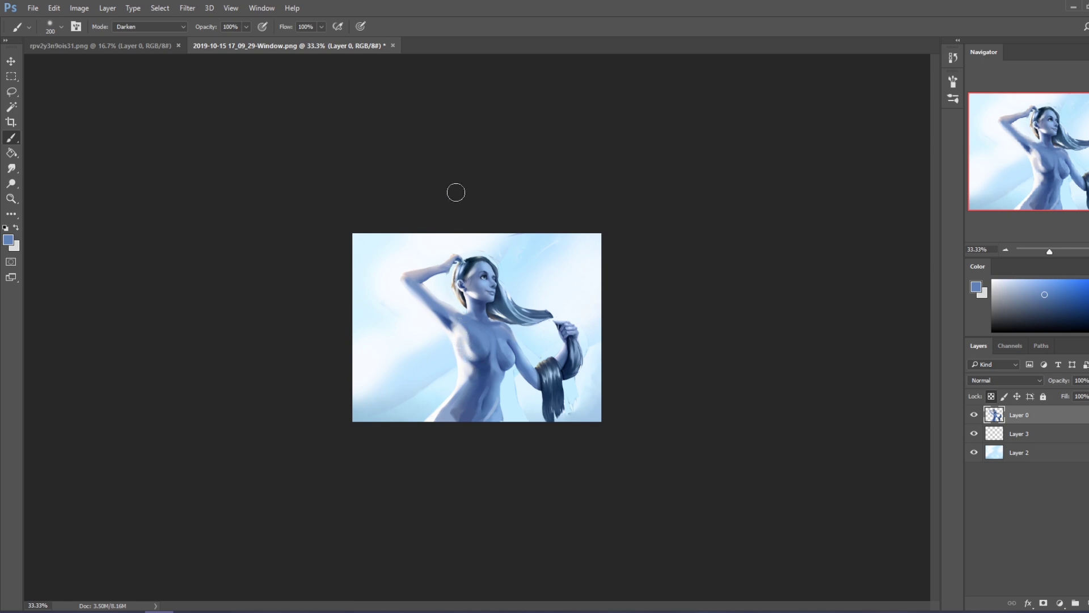
key(bracketleft)
key(bracketleft)
drag(460, 340, 503, 369)
key(bracketright)
key(bracketright)
key(bracketright)
alt+click(436, 255)
key(bracketleft)
key(bracketleft)
key(bracketleft)
click(166, 27)
click(134, 36)
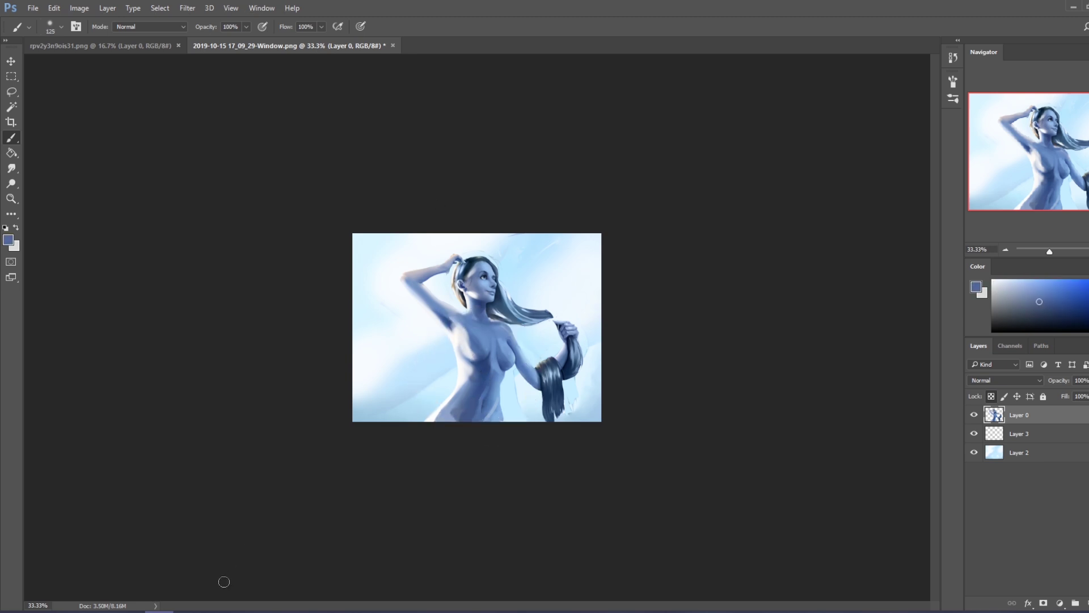
Check the 3D pose reference and sample a light periwinkle and a darker blue.
click(216, 612)
click(159, 611)
alt+click(463, 419)
alt+click(478, 398)
click(217, 611)
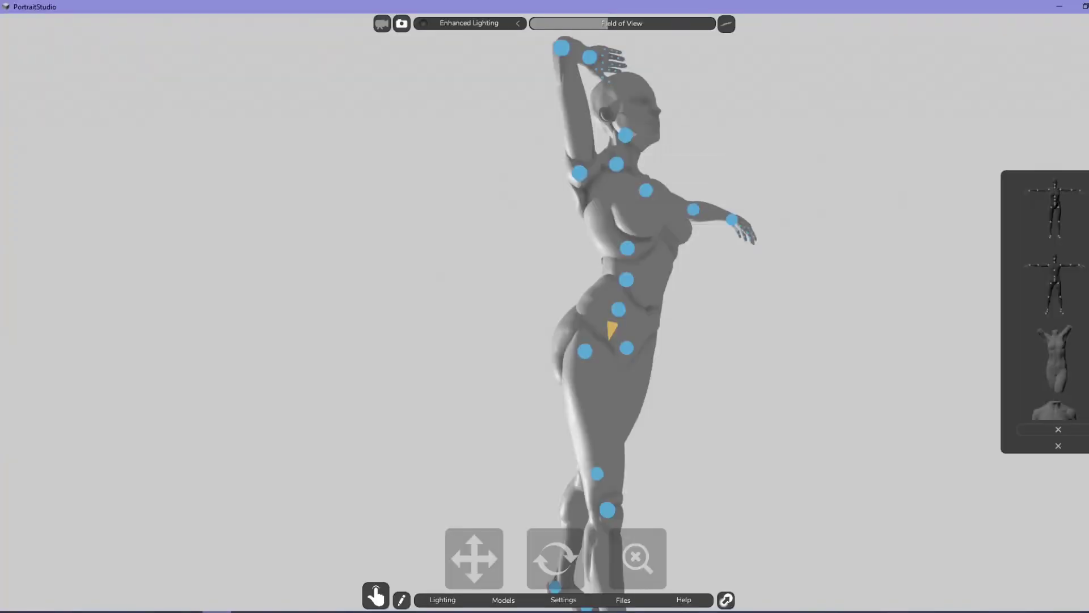
Switch on Point Light 1 and move it down beside the mannequin's outstretched hand.
click(440, 600)
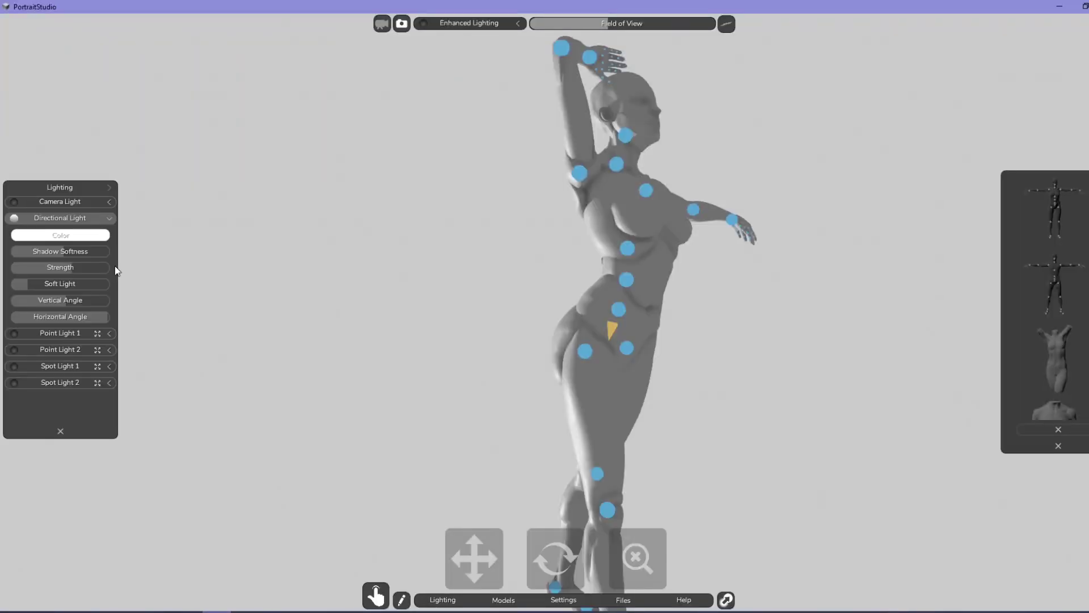
click(108, 187)
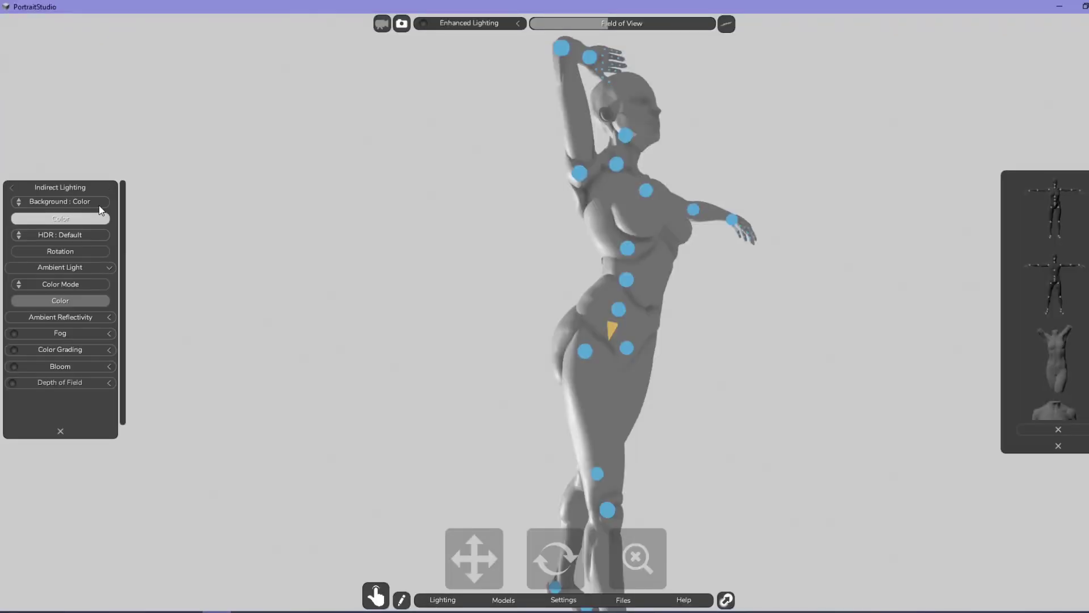
click(15, 185)
click(15, 333)
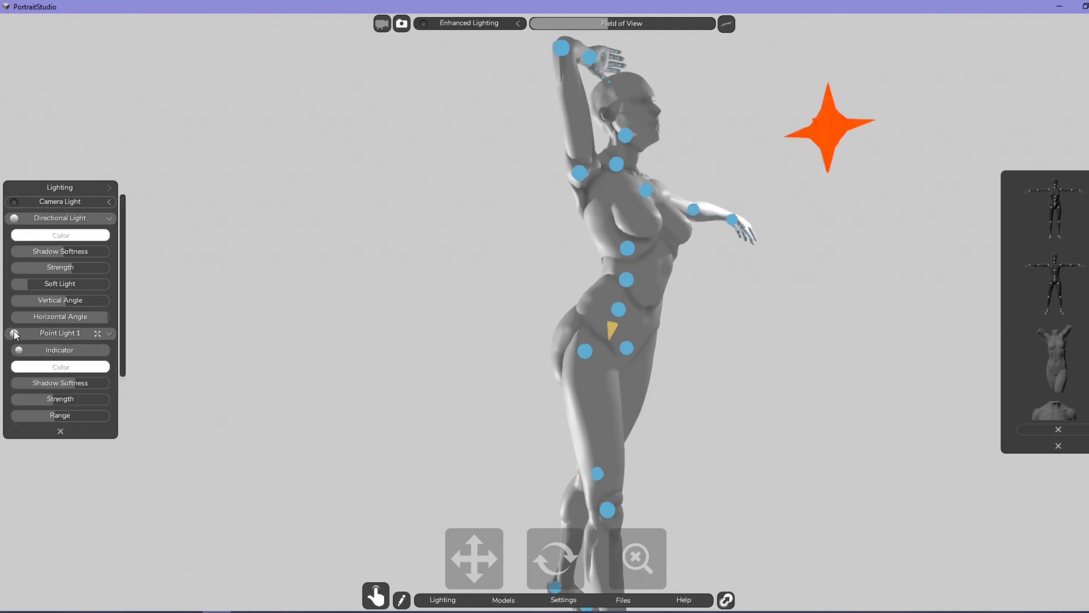
click(831, 127)
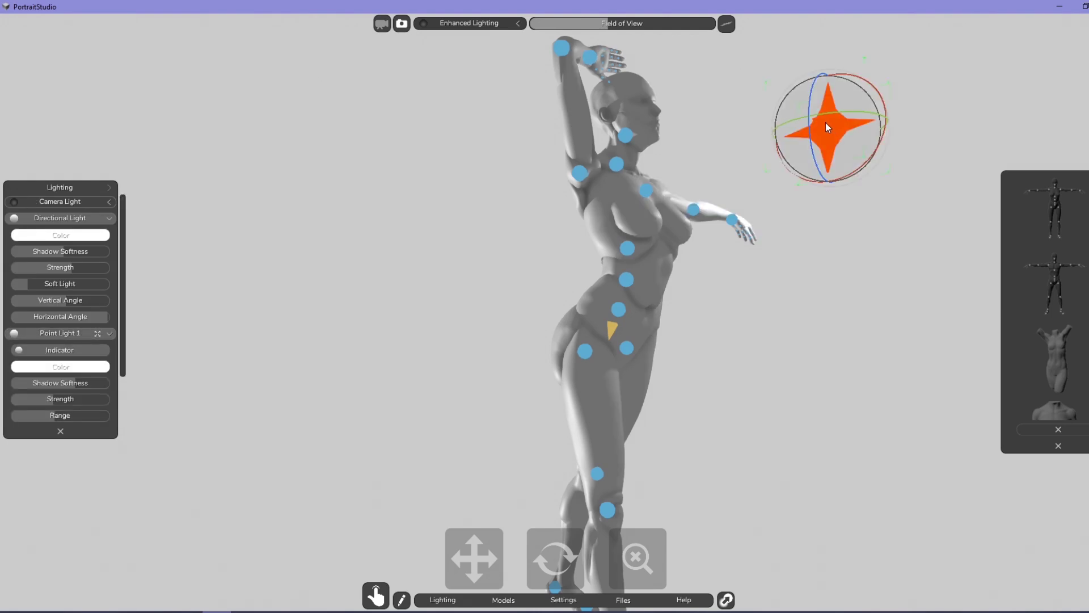
click(826, 123)
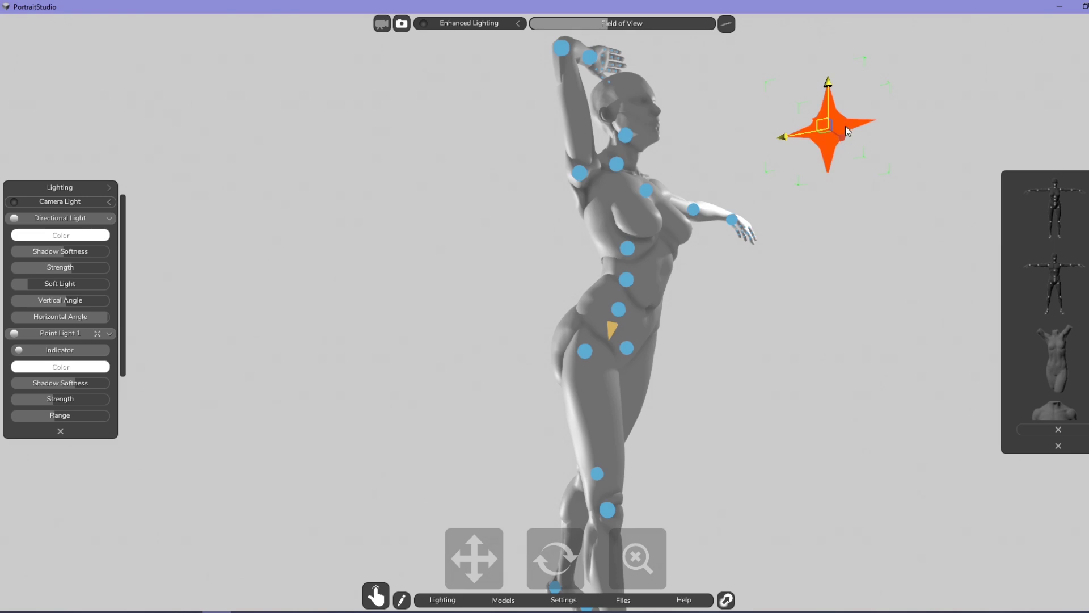
drag(842, 140, 792, 127)
mouse_move(787, 71)
mouse_down()
mouse_move(782, 290)
mouse_move(779, 276)
mouse_move(790, 311)
mouse_up()
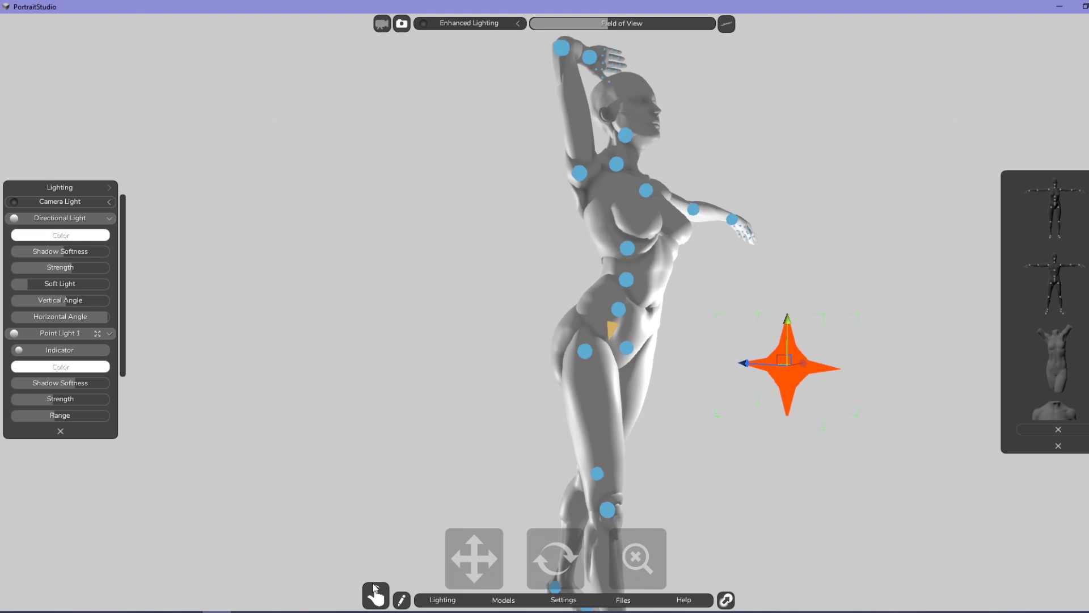
click(101, 612)
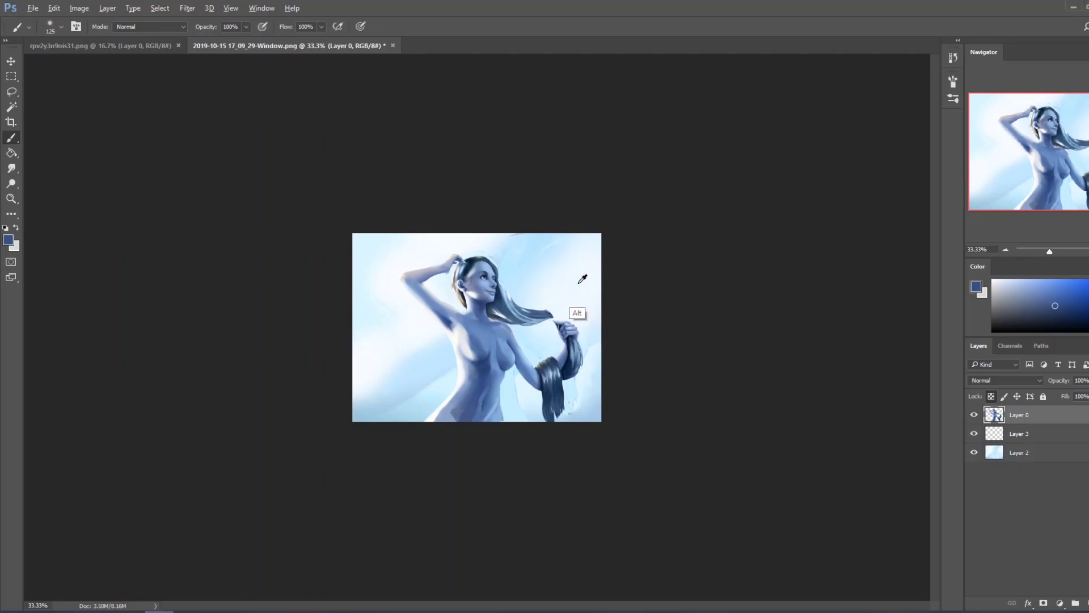
Repaint the torso shading below the breast with a sampled near-white.
alt+click(573, 316)
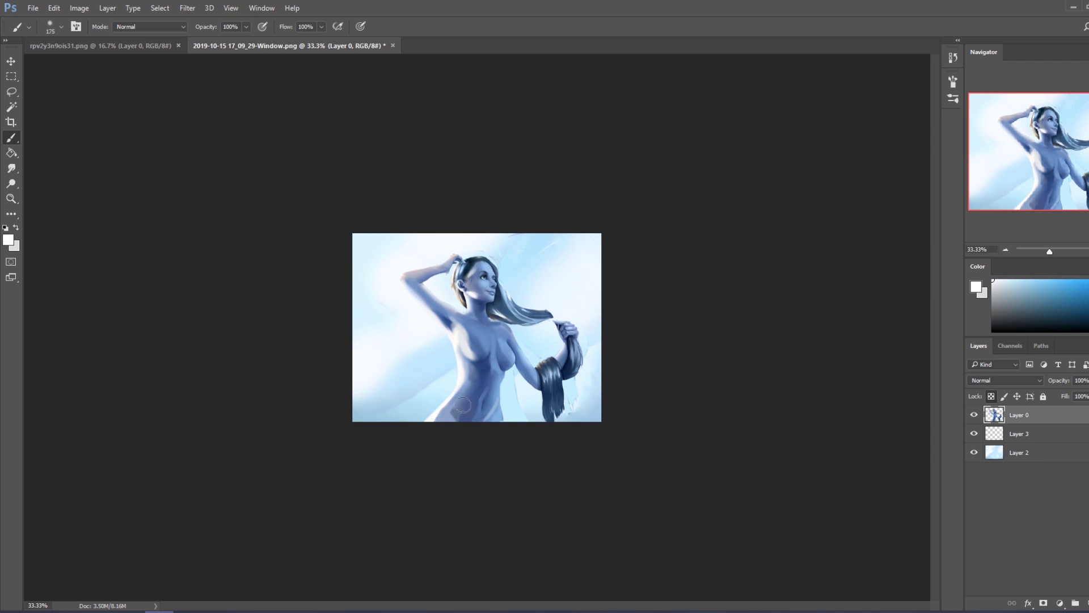
key(bracketright)
key(bracketright)
key(bracketleft)
key(bracketleft)
key(bracketleft)
key(bracketright)
key(bracketright)
key(bracketright)
key(bracketleft)
key(bracketleft)
click(216, 611)
click(158, 612)
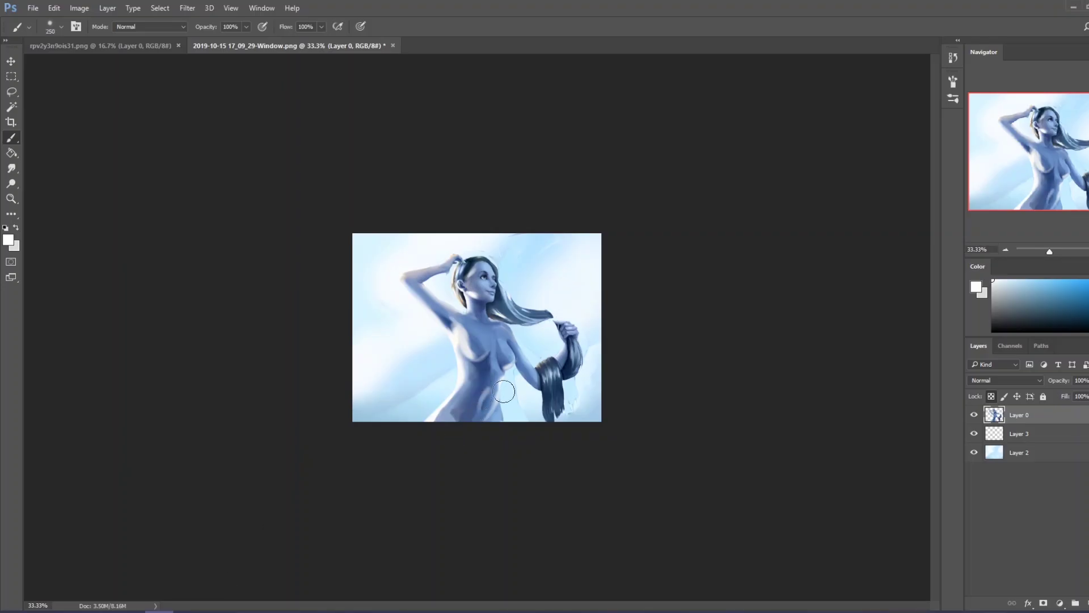
key(bracketright)
key(bracketright)
key(bracketright)
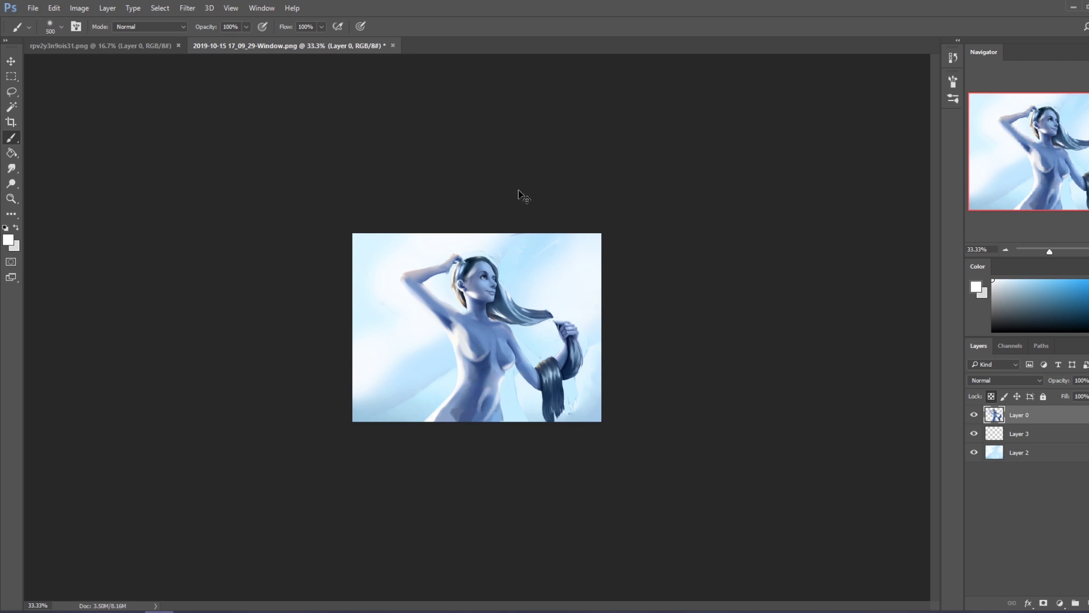
key(bracketleft)
key(bracketleft)
key(bracketleft)
drag(482, 362, 476, 354)
Adjust the brush size and switch to the Smudge tool.
key(bracketleft)
key(bracketright)
key(bracketright)
key(bracketright)
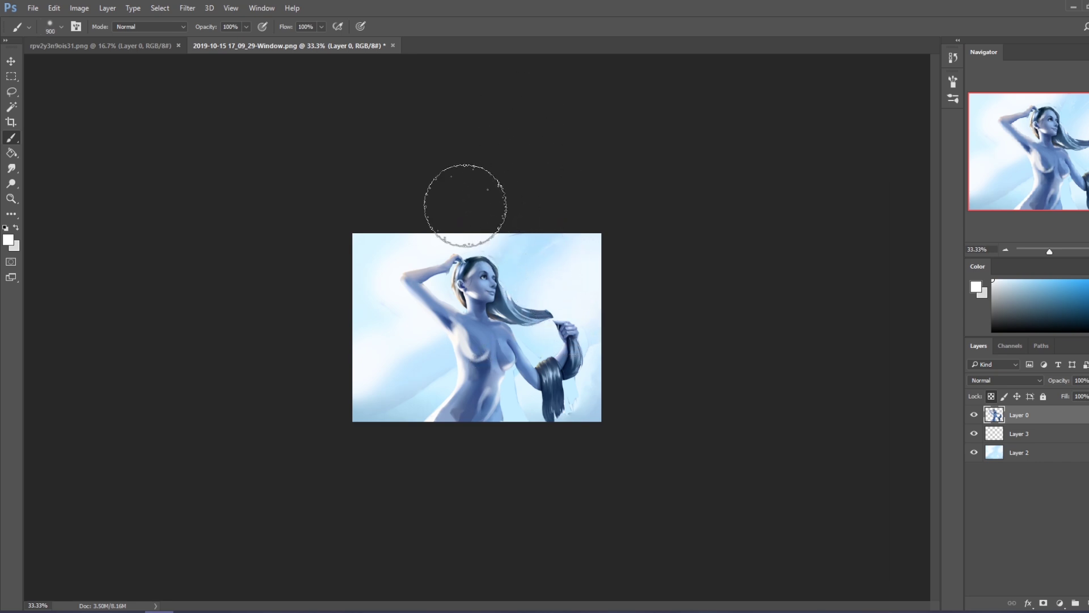
key(bracketleft)
key(bracketleft)
key(bracketleft)
key(bracketleft)
key(bracketleft)
key(bracketleft)
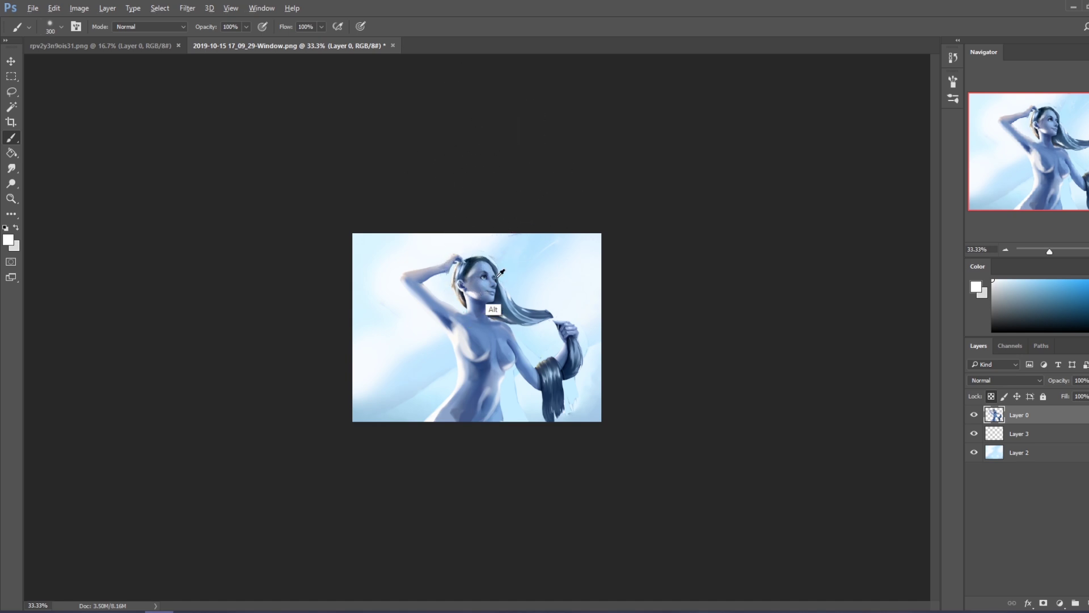
key(alt)
click(11, 168)
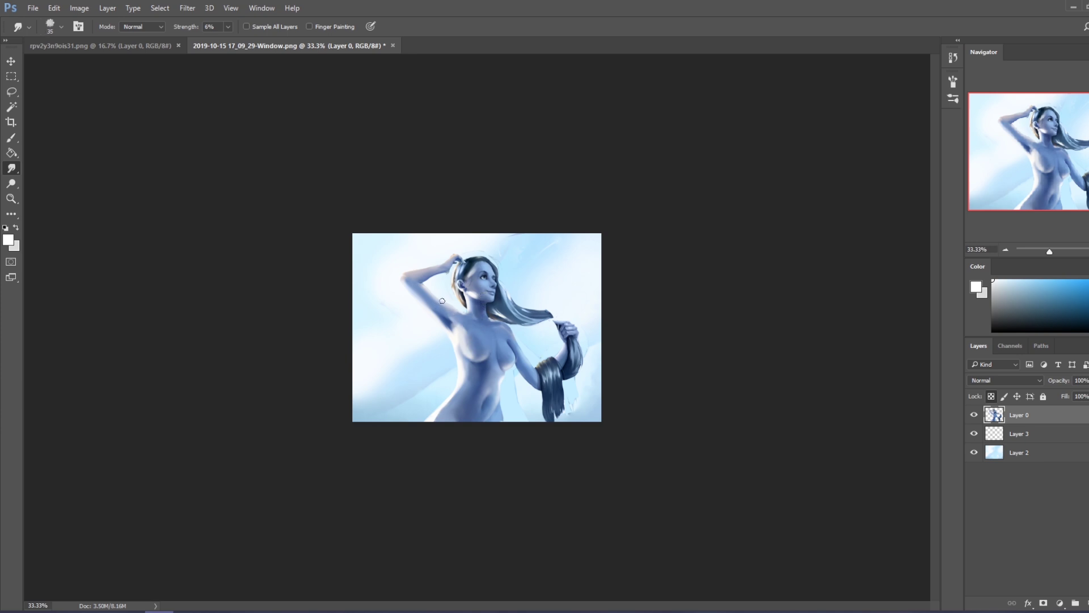
Smudge the armpit shading down toward the chest at 6% strength.
drag(436, 310, 457, 335)
Zoom in on the chest and unlock Layer 0's transparent pixels so Liquify can warp it.
key(z)
click(491, 333)
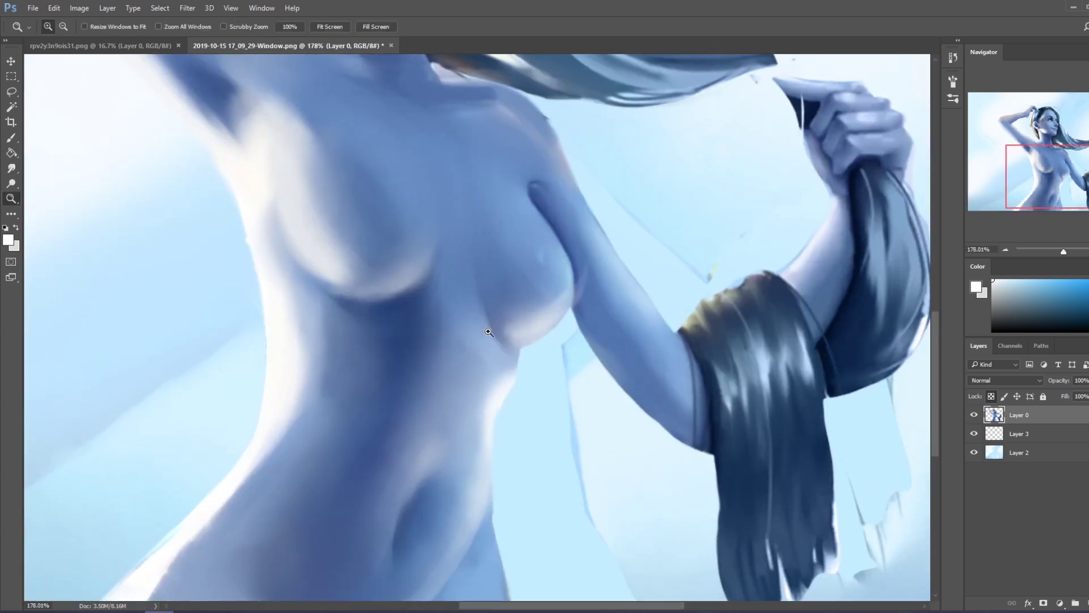
click(187, 8)
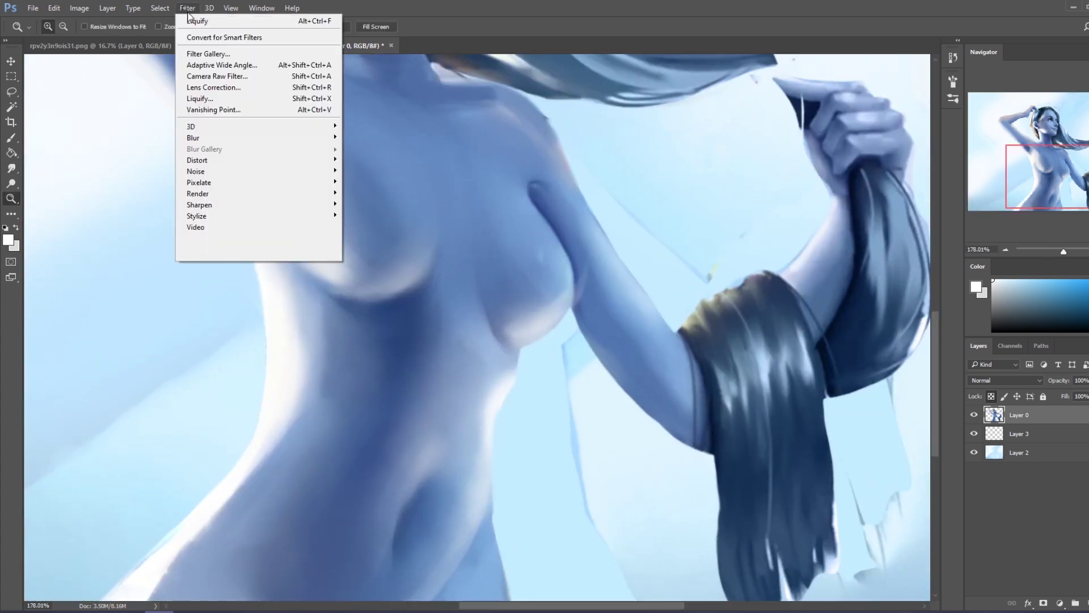
click(199, 100)
click(663, 358)
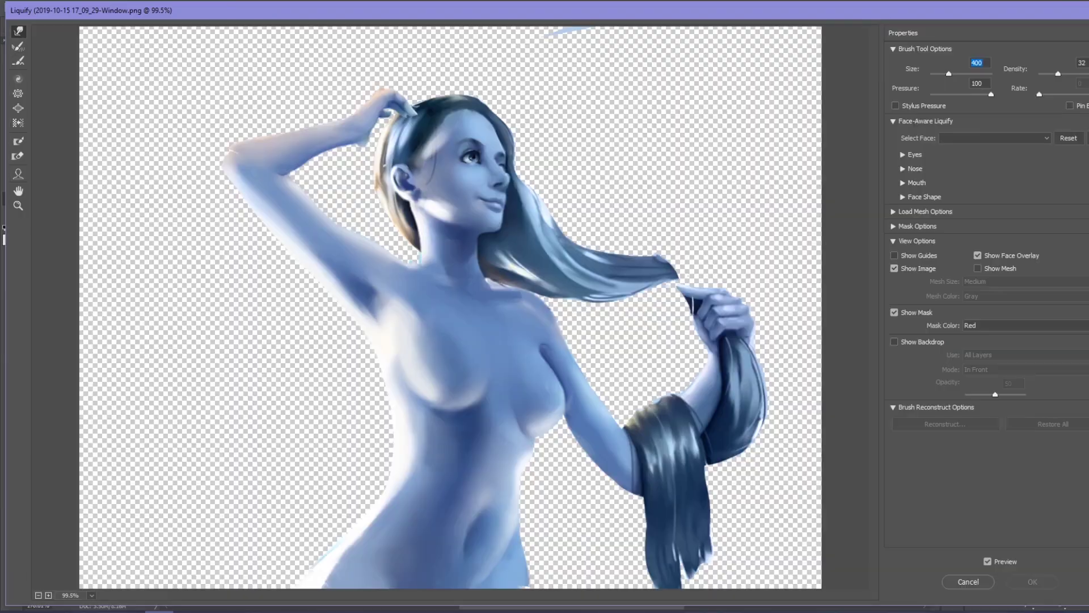
click(987, 558)
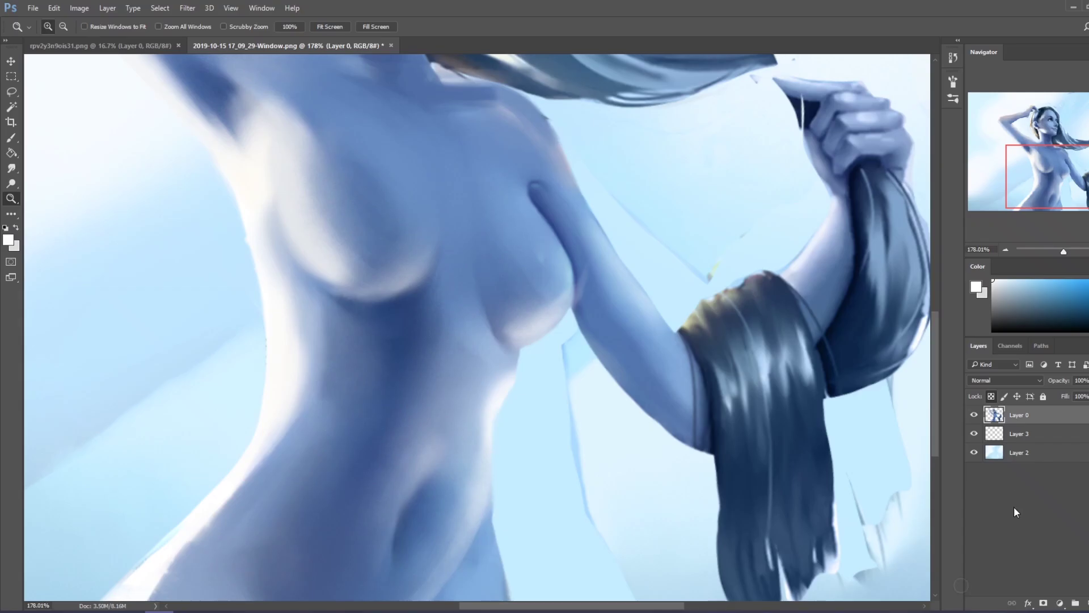
click(991, 396)
In Liquify, Forward Warp the chest, breast-underarm contour and hair underside near the neck.
click(188, 8)
click(216, 99)
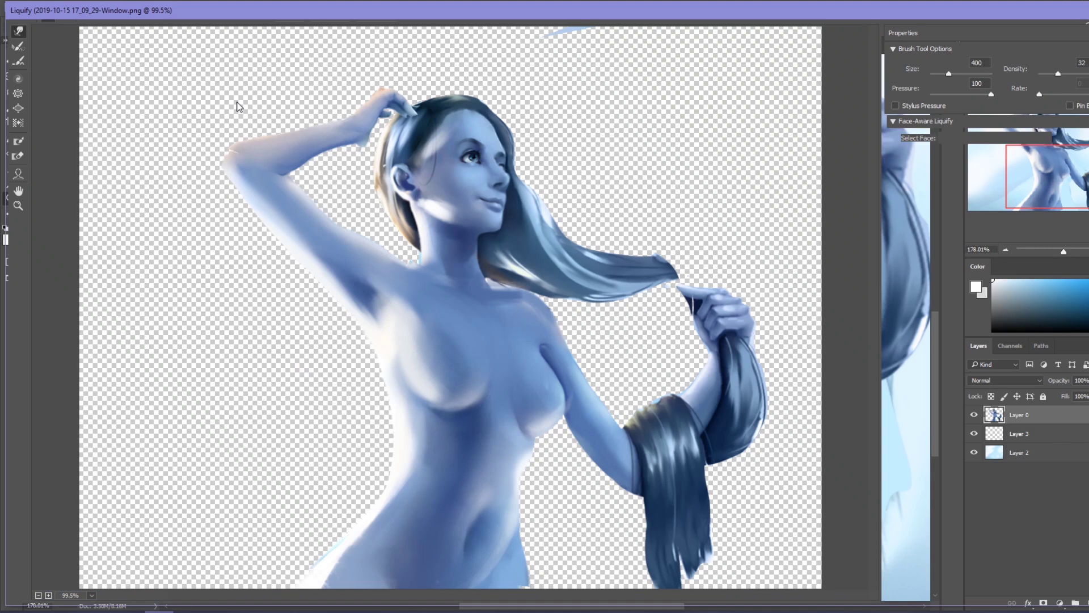
key(bracketleft)
key(bracketleft)
key(bracketleft)
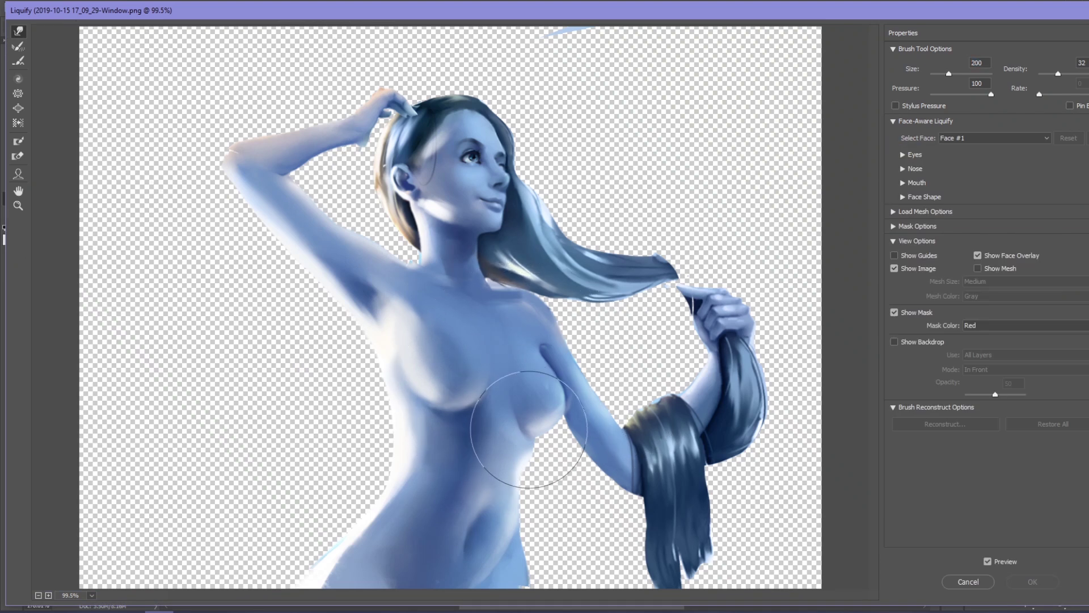
drag(531, 423, 522, 450)
drag(548, 342, 531, 347)
key(bracketleft)
drag(522, 284, 513, 294)
Reshape the neck and shoulder skin with an 80-size warp brush and apply the Liquify.
key(bracketleft)
key(bracketleft)
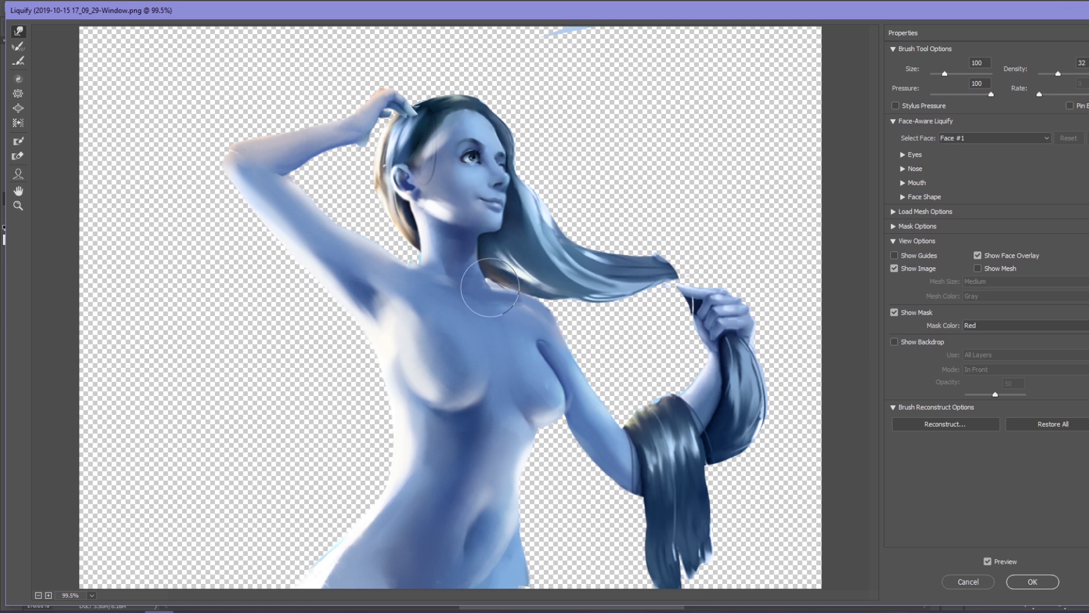
key(bracketleft)
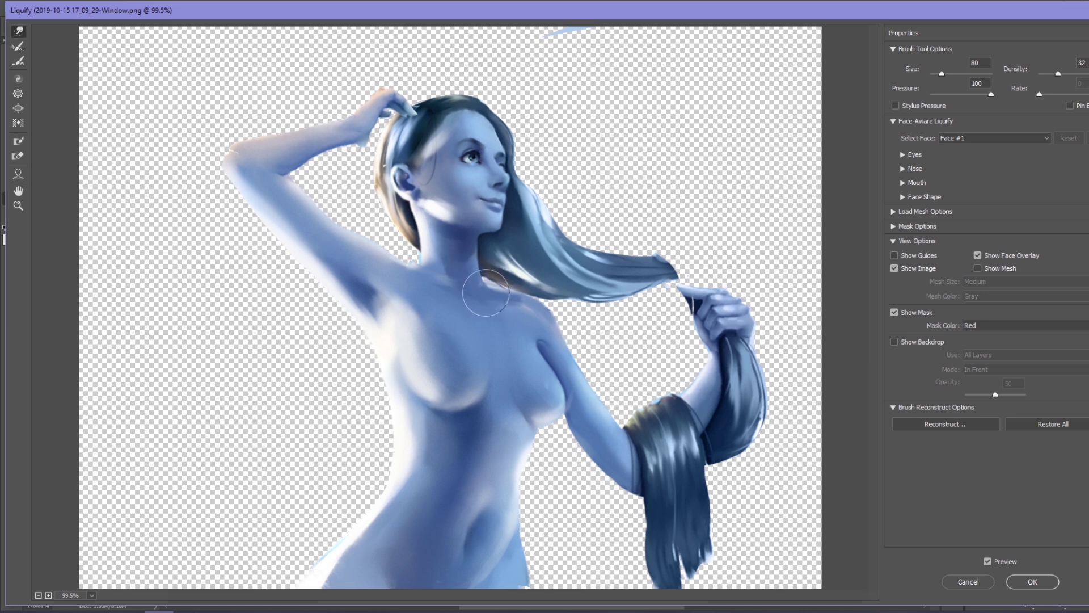
drag(486, 293, 509, 297)
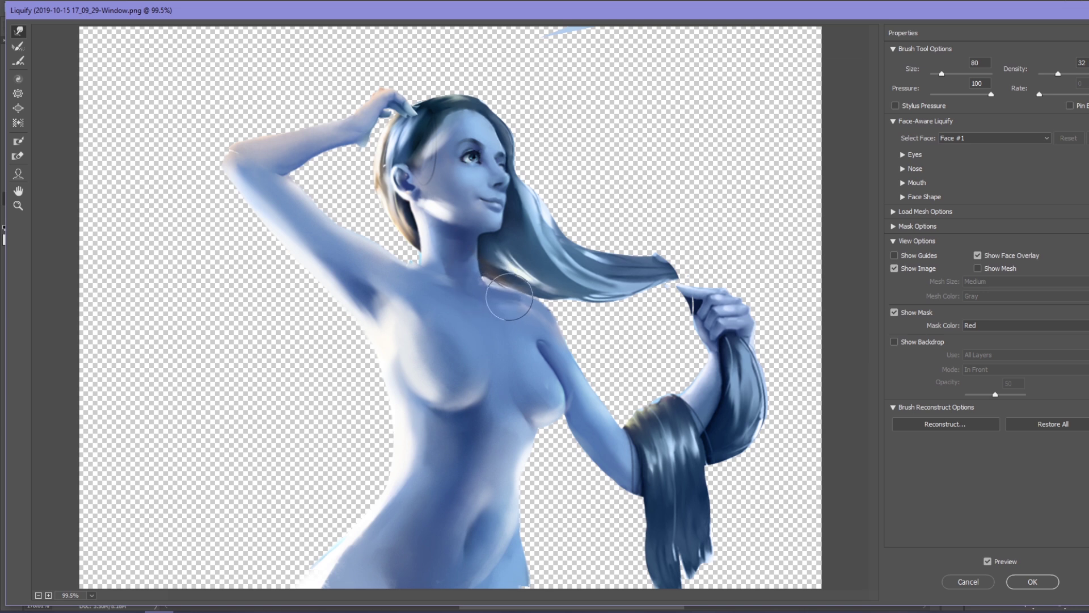
key(bracketright)
key(bracketright)
key(bracketright)
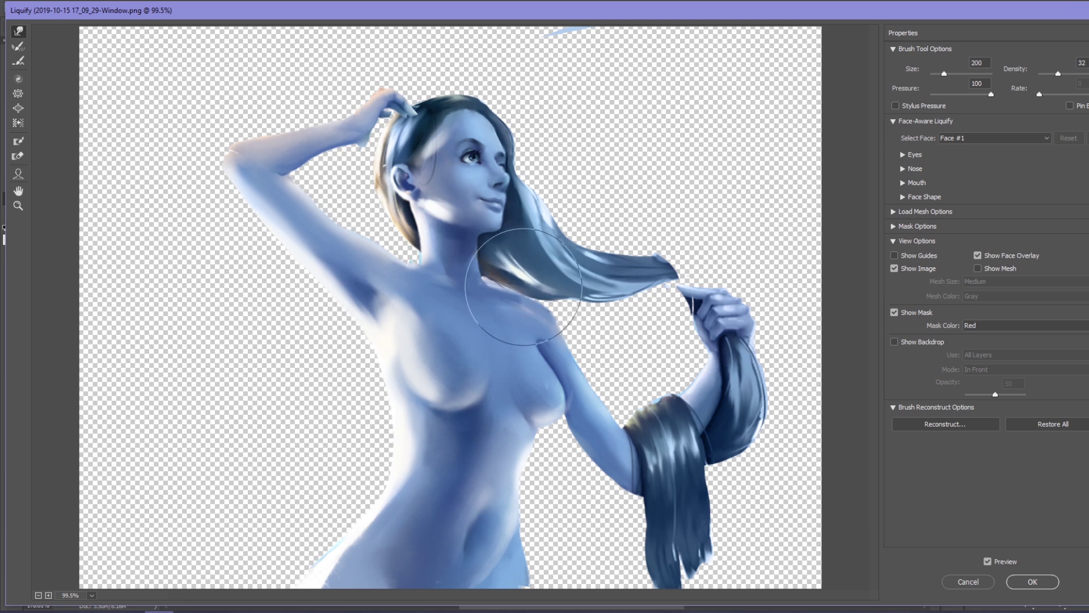
key(bracketleft)
key(bracketleft)
key(bracketleft)
key(bracketleft)
click(1033, 581)
scroll(565, 341, down, 2)
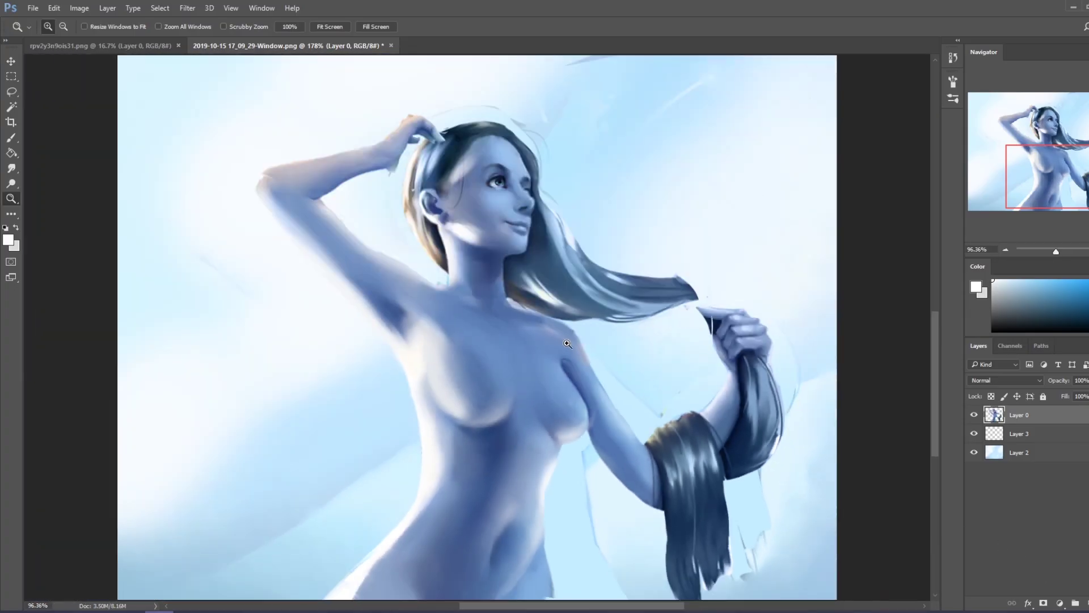
Zoom out, lasso the hand and hanging hair lock, and nudge the selection up-left.
click(11, 168)
key(bracketleft)
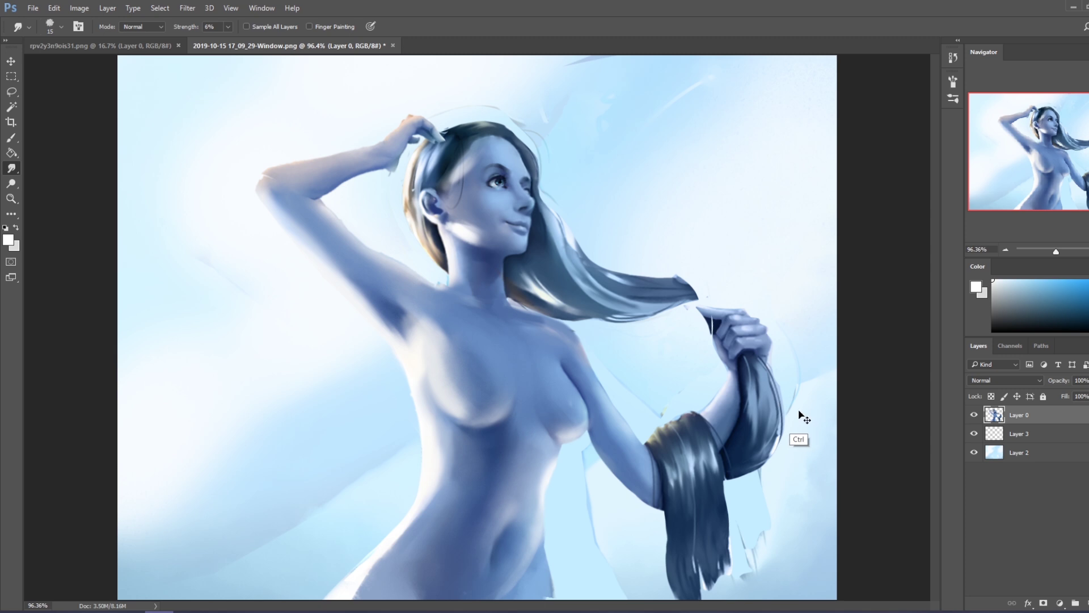
key(ctrl+minus)
key(b)
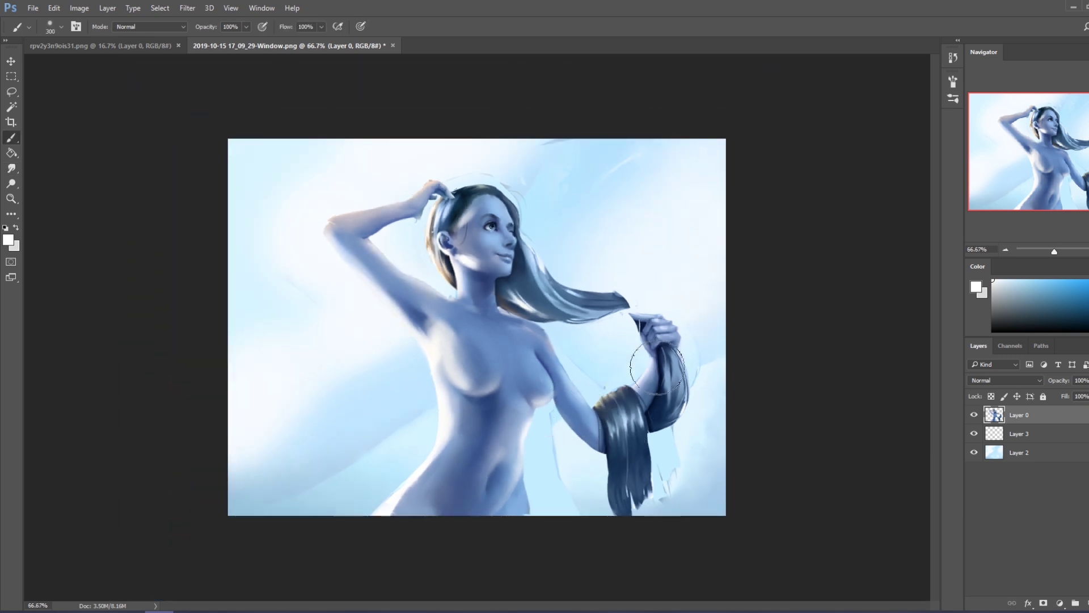
key(l)
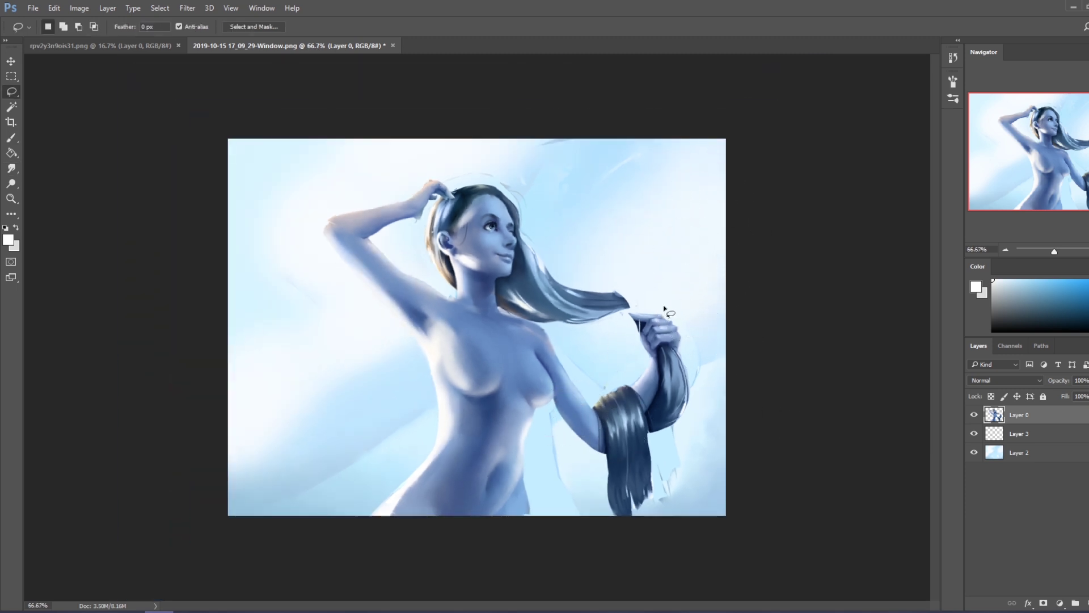
mouse_move(649, 299)
mouse_down()
mouse_move(570, 441)
mouse_move(646, 301)
mouse_up()
key(v)
drag(646, 424, 636, 399)
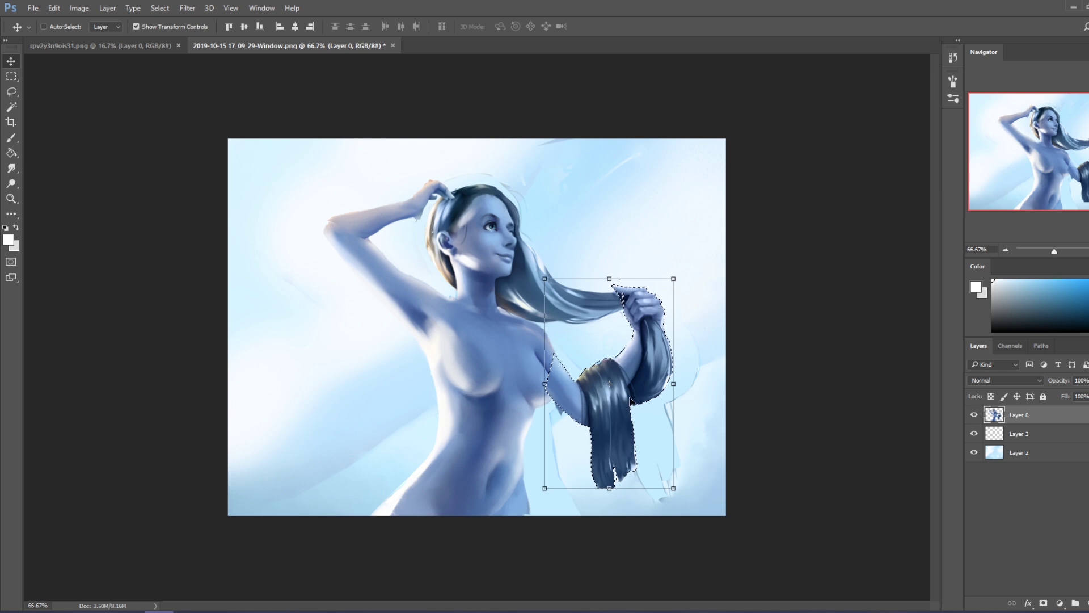
key(ctrl)
Copy the hand and hair to a new layer, shift it up, skew its corner, reselect Layer 0.
key(ctrl+j)
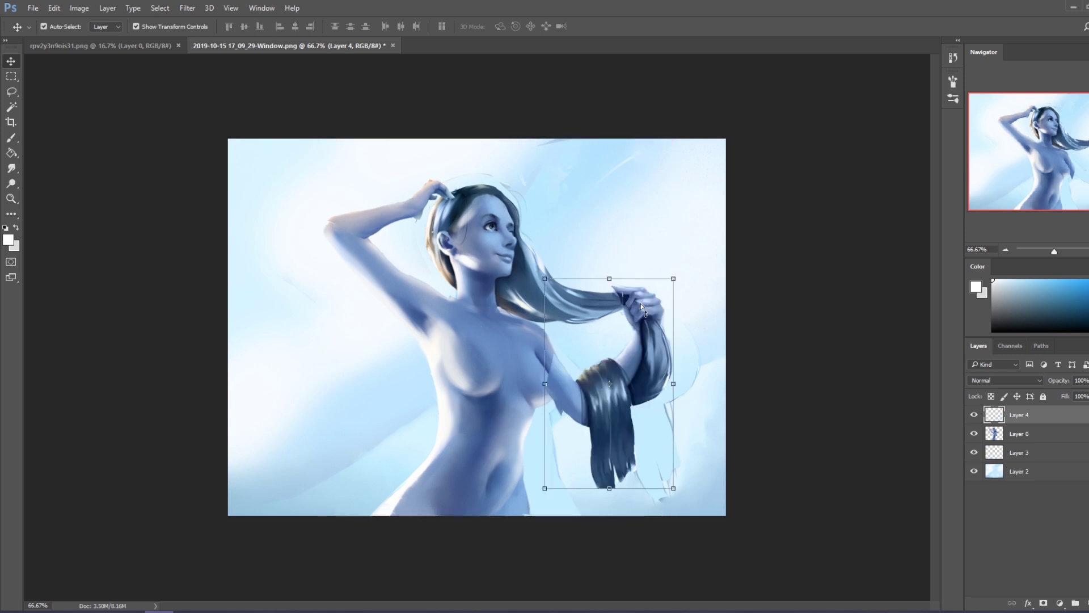
drag(649, 359, 644, 349)
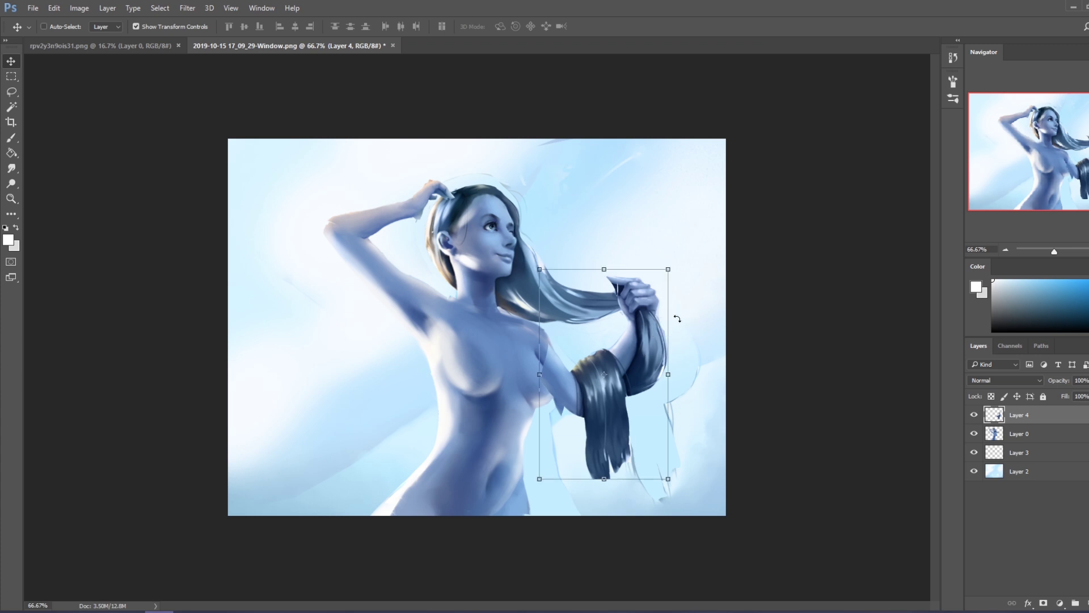
drag(669, 269, 657, 294)
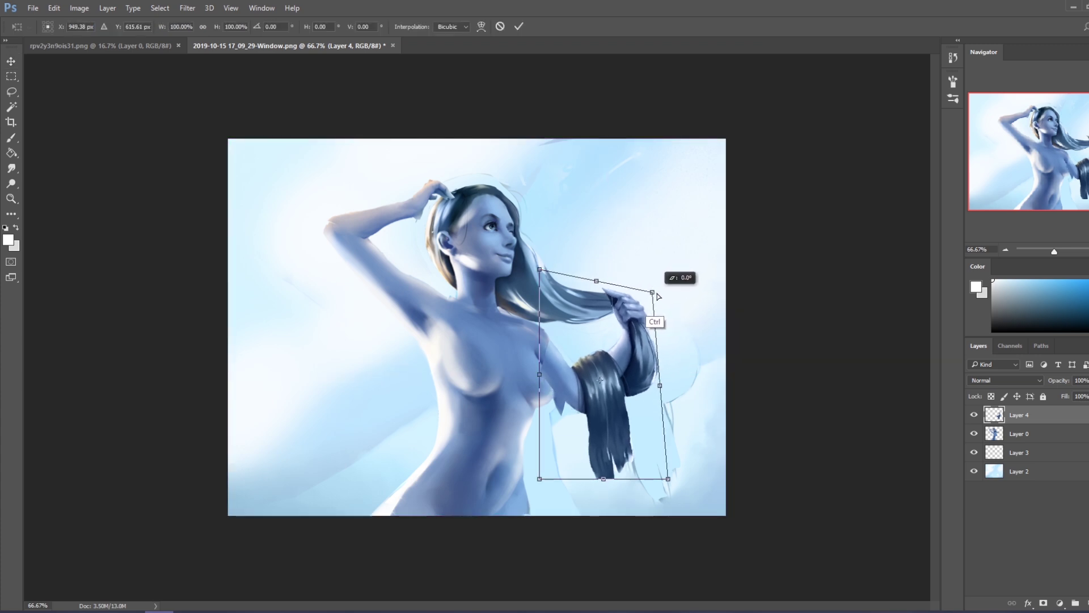
key(Return)
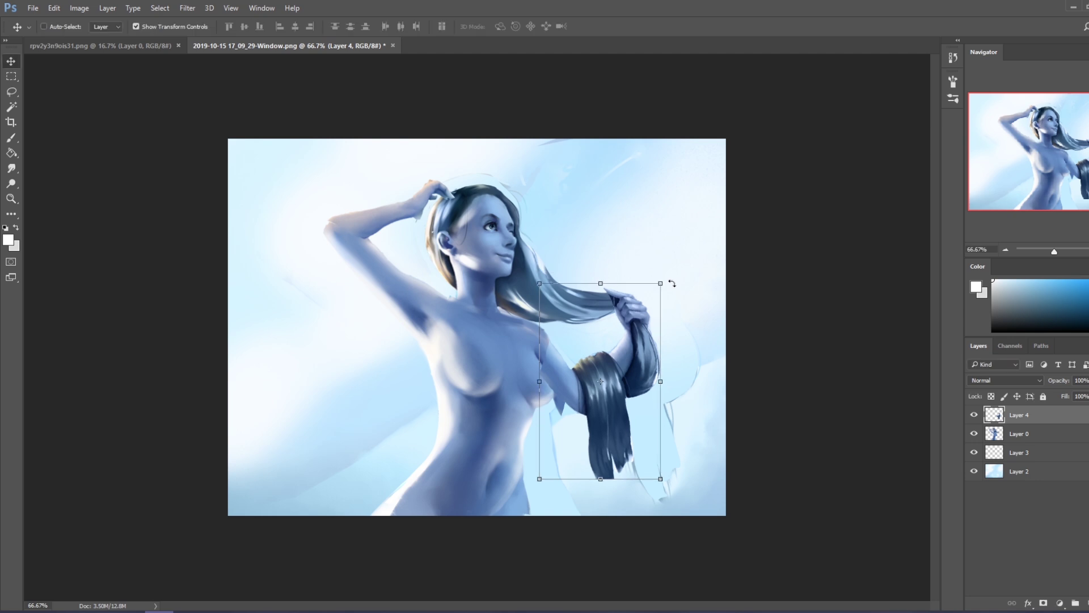
key(e)
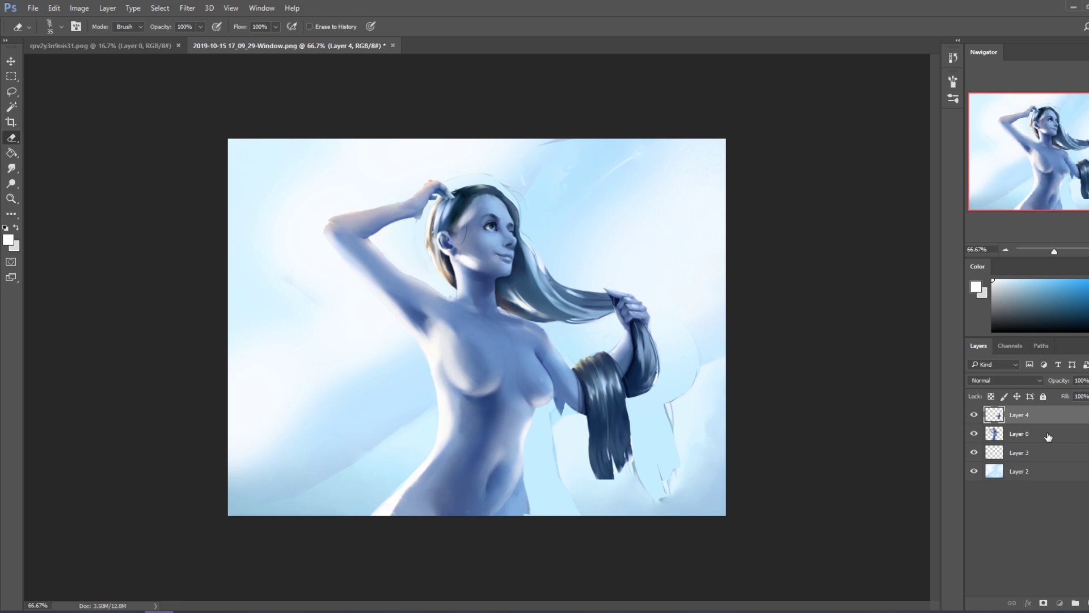
click(1066, 436)
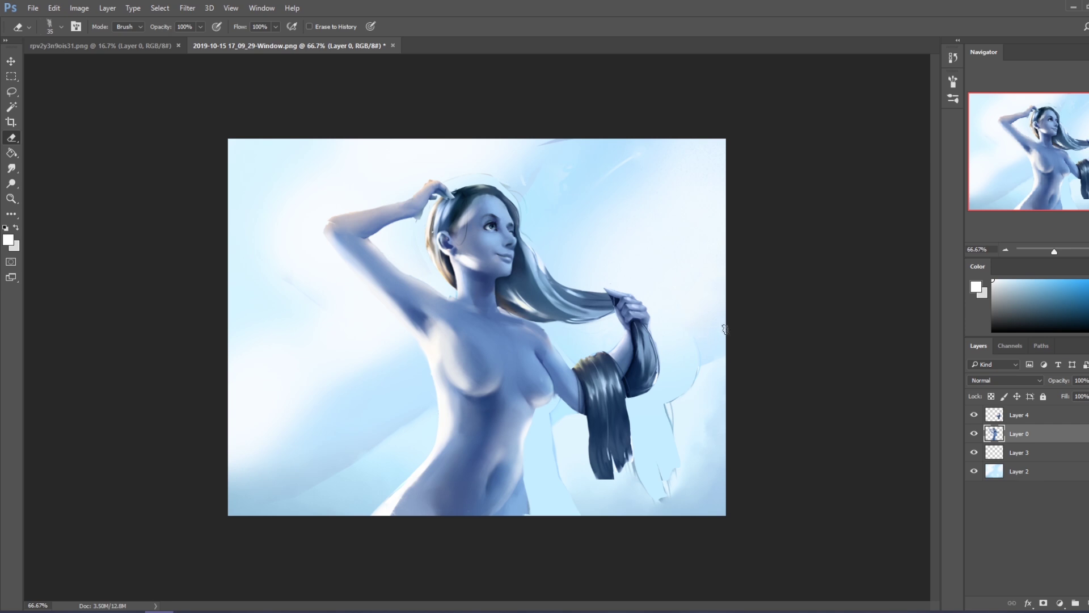
Merge Layer 4 down into Layer 0, then bucket-fill a new layer with sampled light blue.
right_click(1033, 417)
click(934, 426)
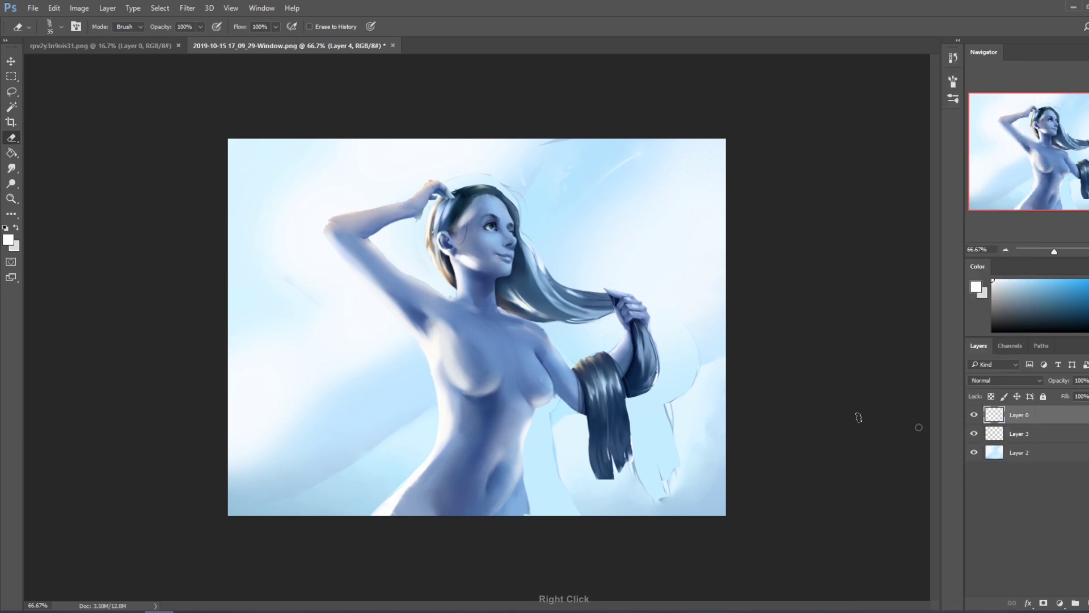
click(1037, 454)
key(g)
alt+click(584, 172)
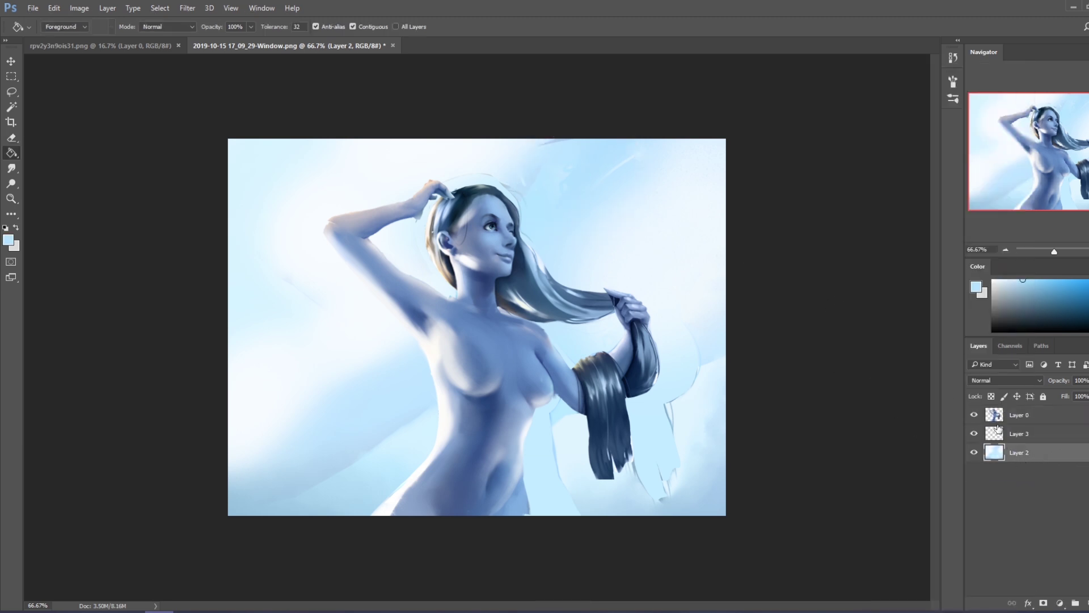
click(1022, 434)
click(1075, 602)
click(667, 464)
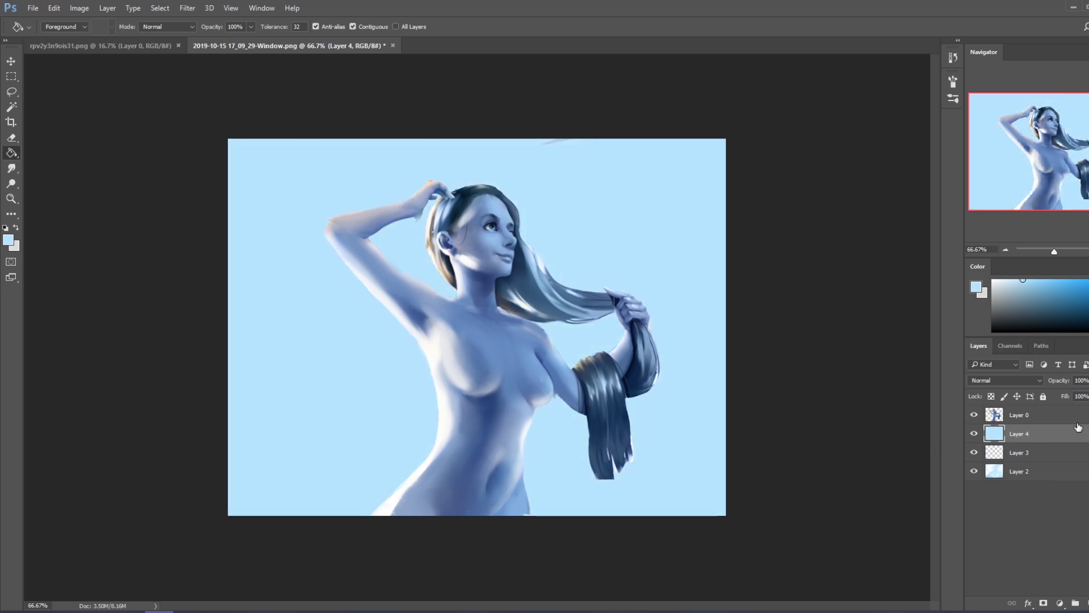
Lower the light-blue Layer 4's fill to 55% and make Layer 0 active again.
click(1048, 455)
click(1021, 434)
click(1086, 396)
drag(1087, 409, 1084, 410)
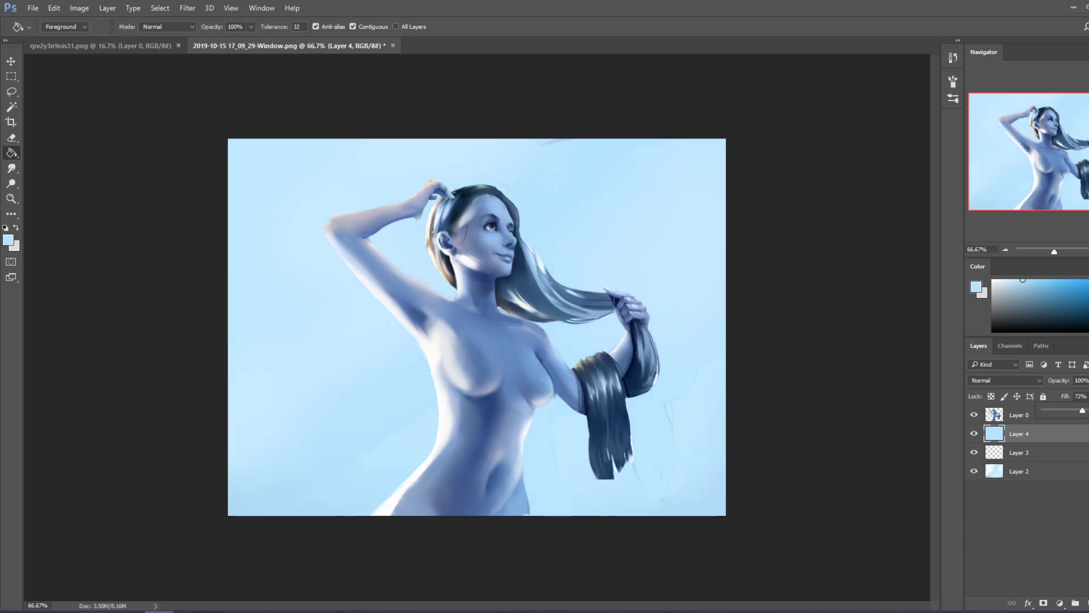
drag(1083, 415, 1066, 418)
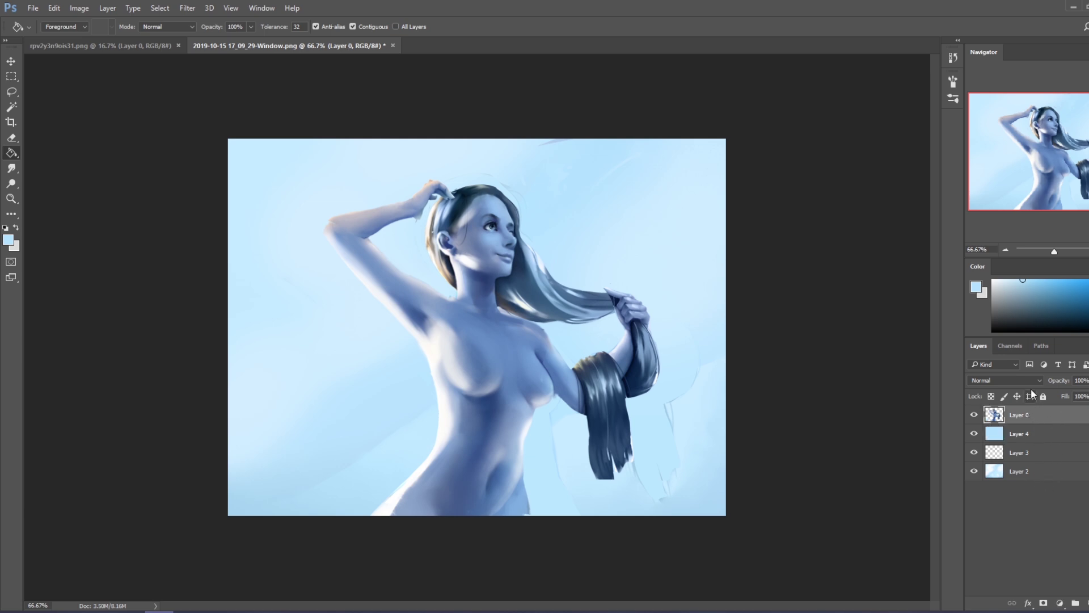
click(1017, 410)
Choose the 500 px brush preset, pick a new foreground colour, and set size to 400.
scroll(478, 334, up, 1)
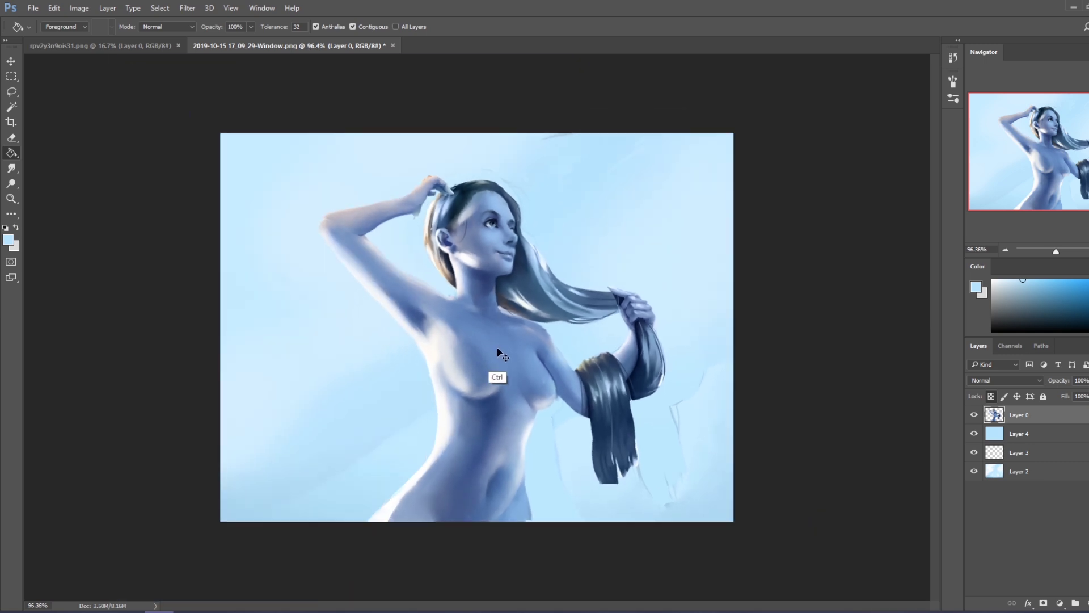
scroll(479, 334, down, 3)
key(b)
right_click(517, 324)
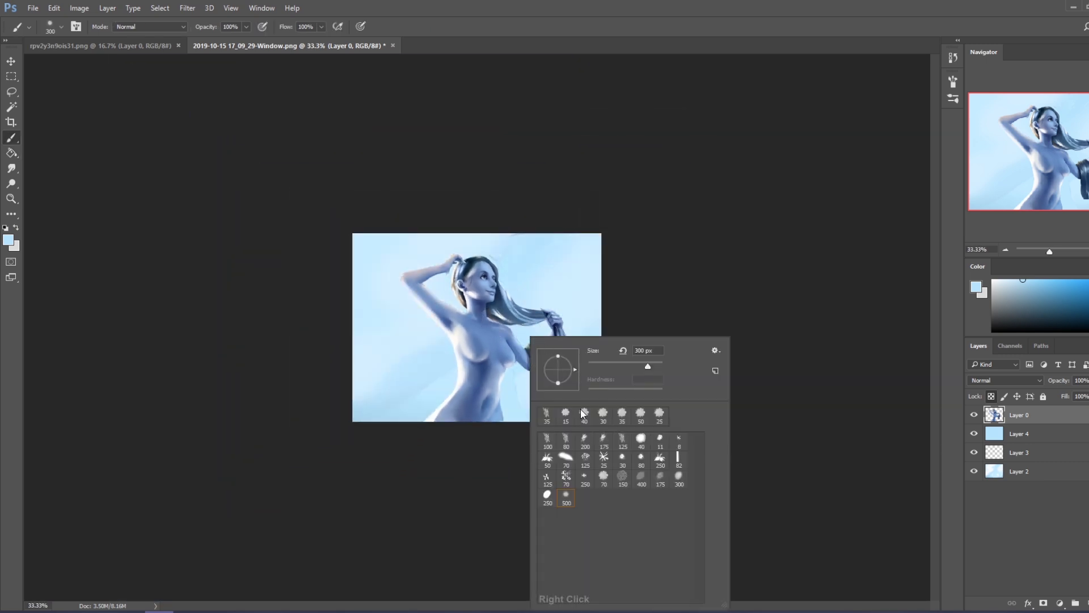
double_click(566, 498)
drag(1024, 279, 1003, 279)
key(bracketleft)
key(bracketleft)
key(bracketleft)
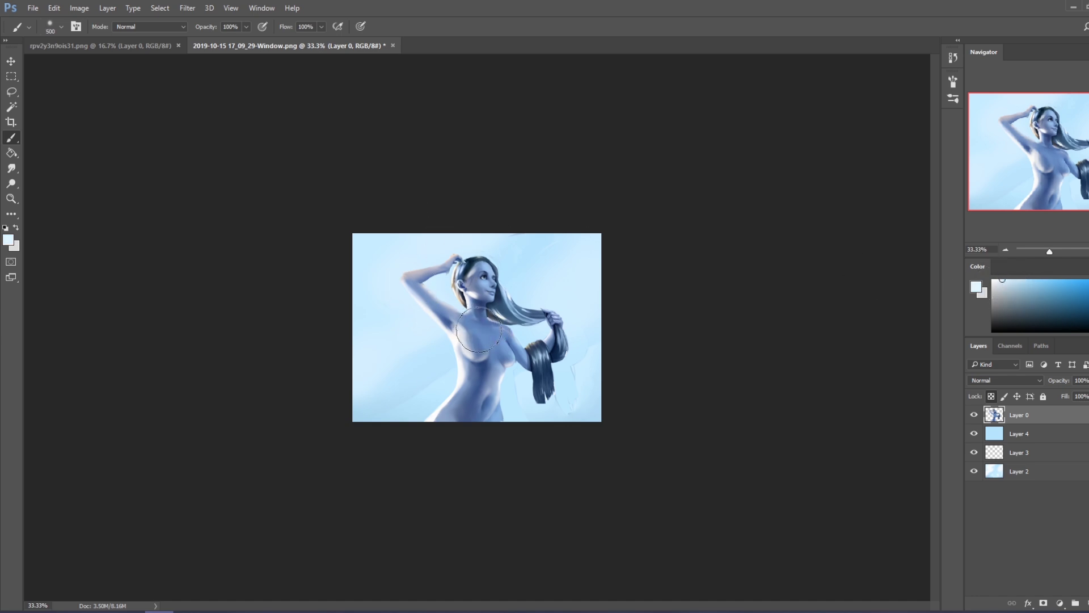
key(bracketright)
key(bracketright)
key(bracketleft)
Lower the brush opacity to about 43%.
click(246, 27)
drag(249, 41, 217, 41)
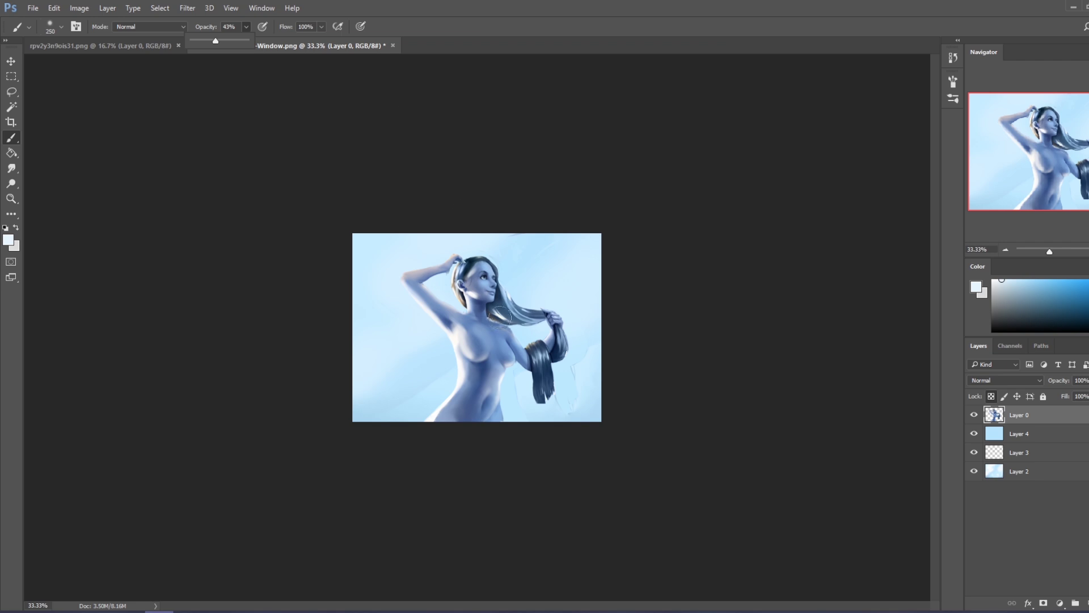
click(484, 358)
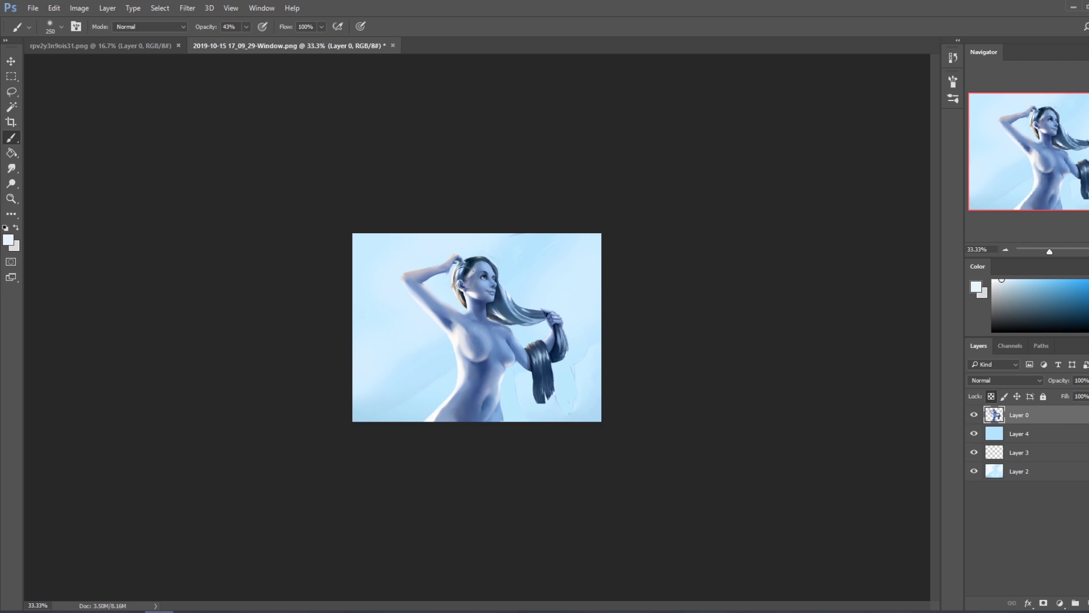
Cancel renaming the 500 brush preset and switch to the Smudge tool at 6% strength.
right_click(508, 331)
right_click(536, 462)
click(589, 475)
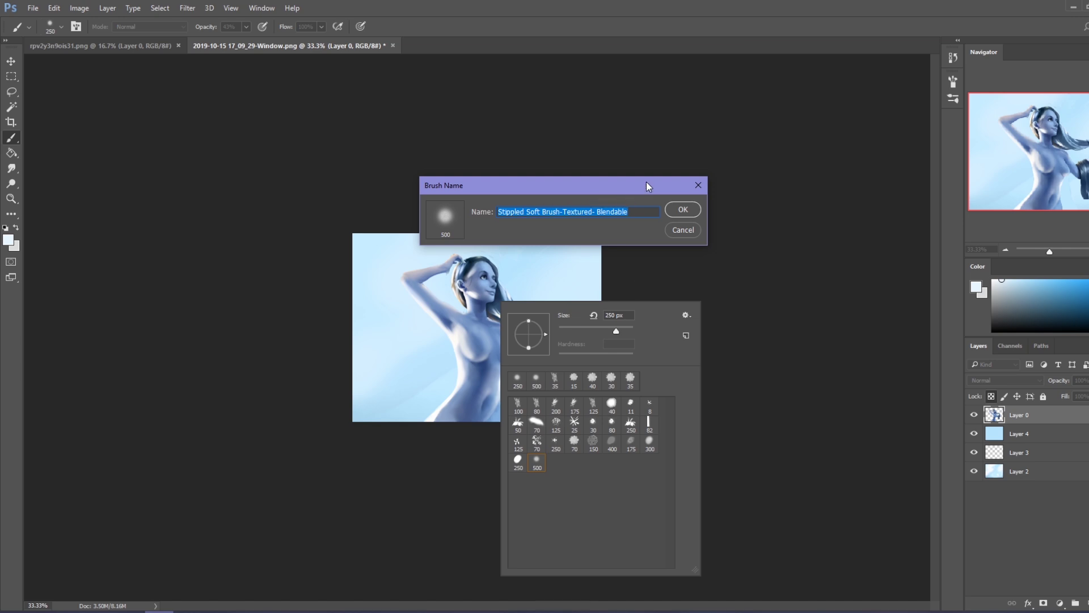
click(689, 231)
click(655, 207)
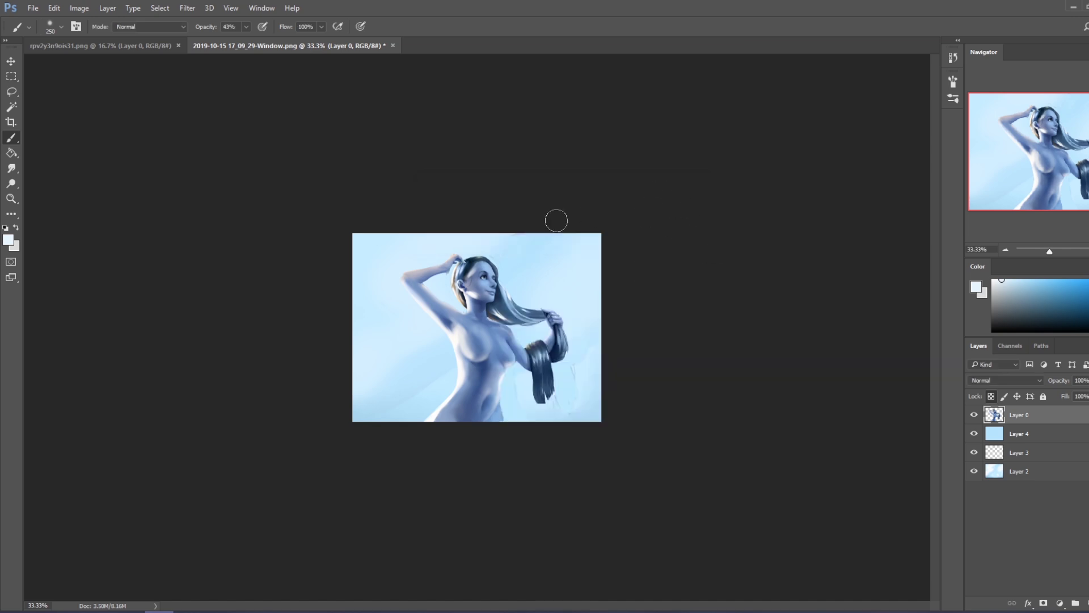
click(12, 168)
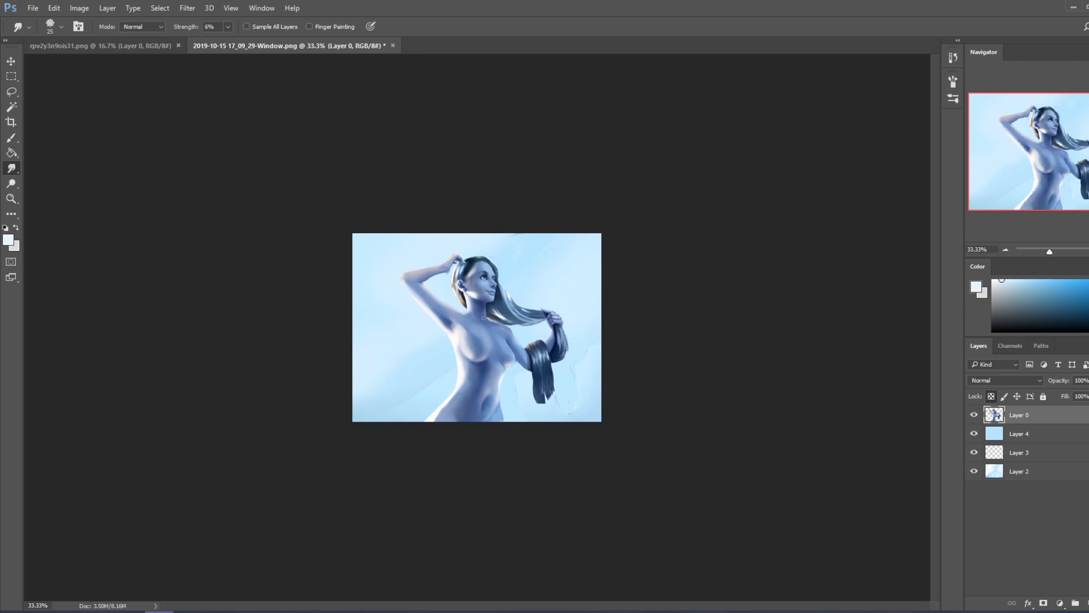
Paint a dark blue stroke on the shoulder, then set the brush to Darken mode, size 175.
key(b)
alt+click(477, 300)
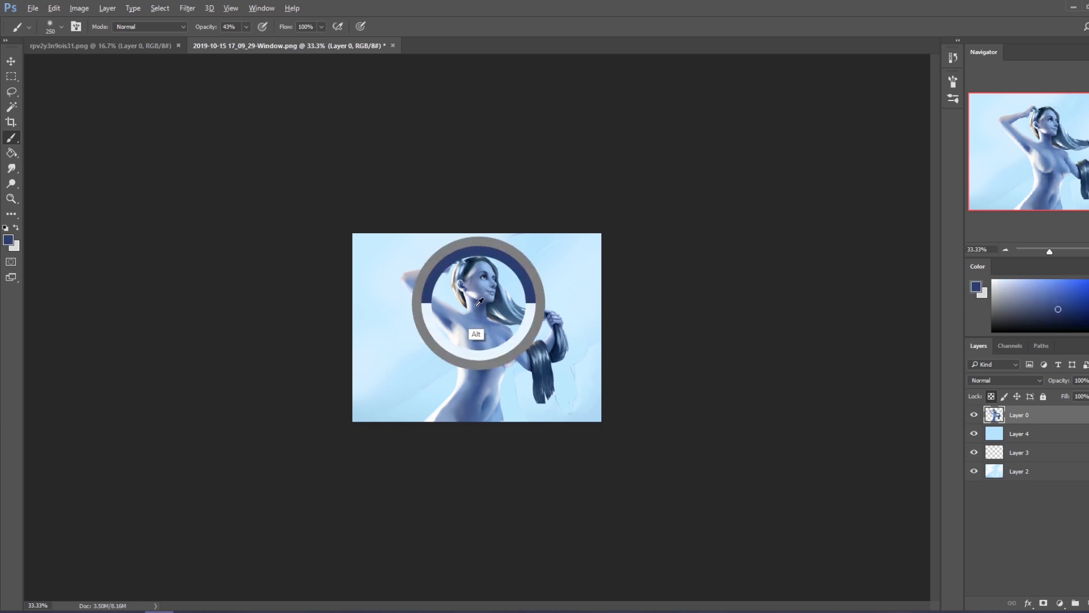
drag(466, 321, 461, 317)
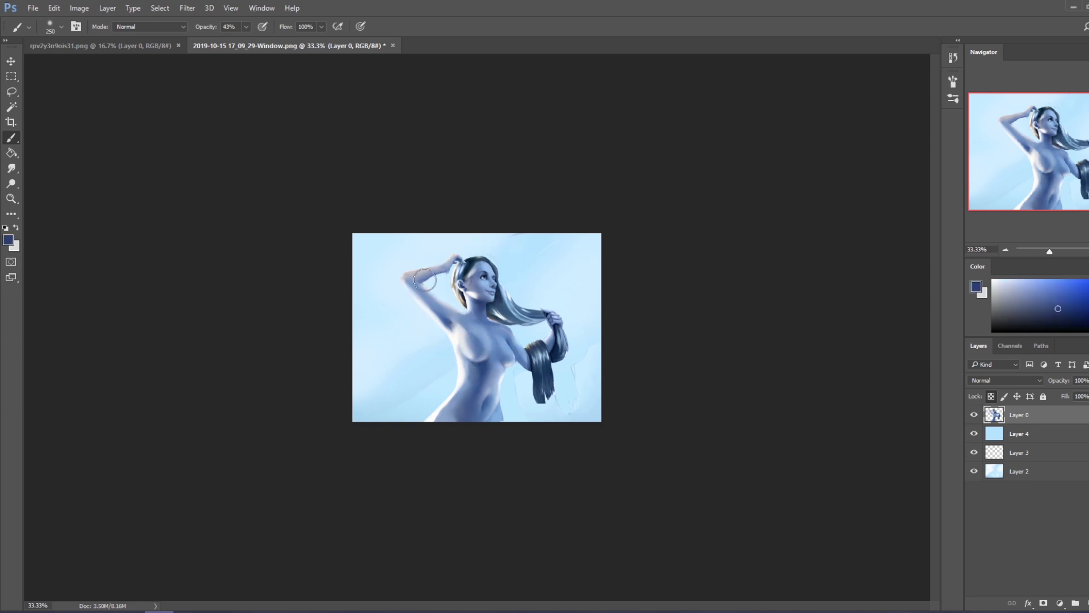
alt+click(463, 322)
click(150, 27)
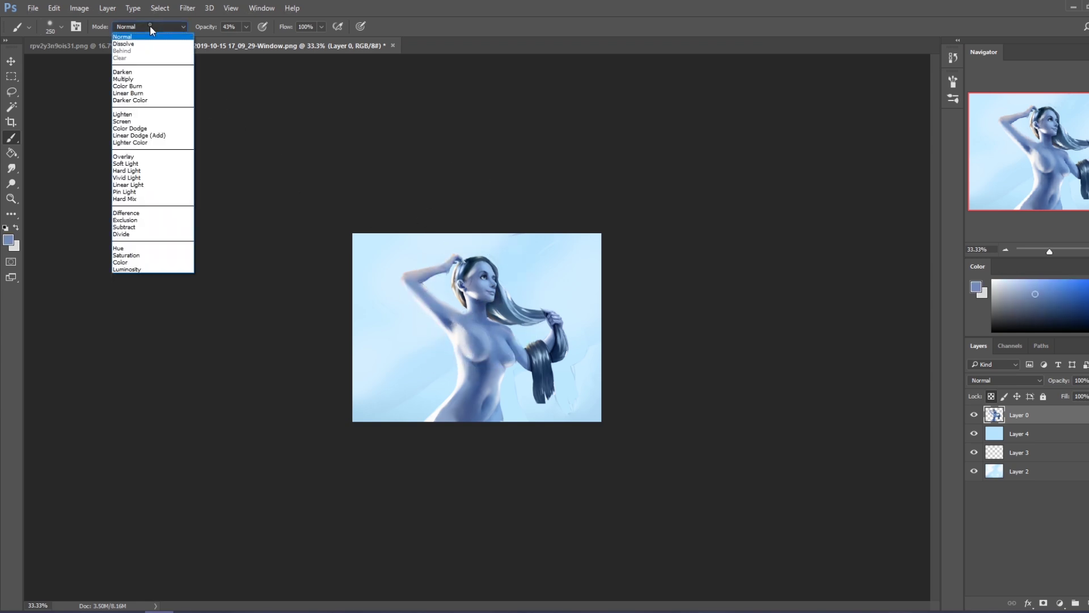
click(148, 72)
key(bracketleft)
key(bracketleft)
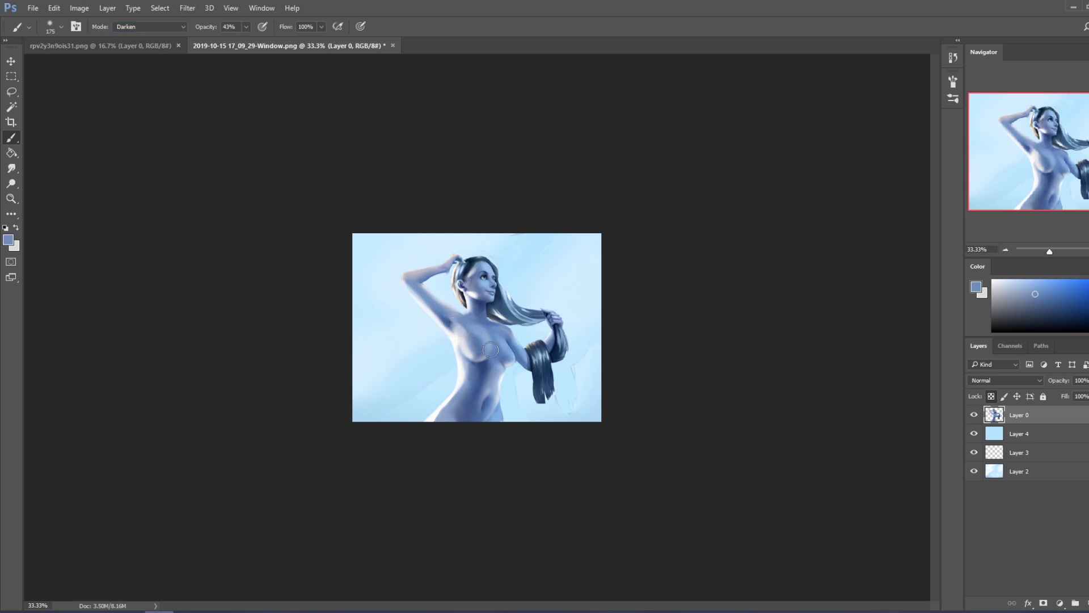
Sample blues from the skin and chest, pick a near-white, and return the brush to Normal at 150.
alt+click(466, 317)
alt+click(464, 356)
alt+click(464, 325)
alt+click(454, 367)
click(181, 26)
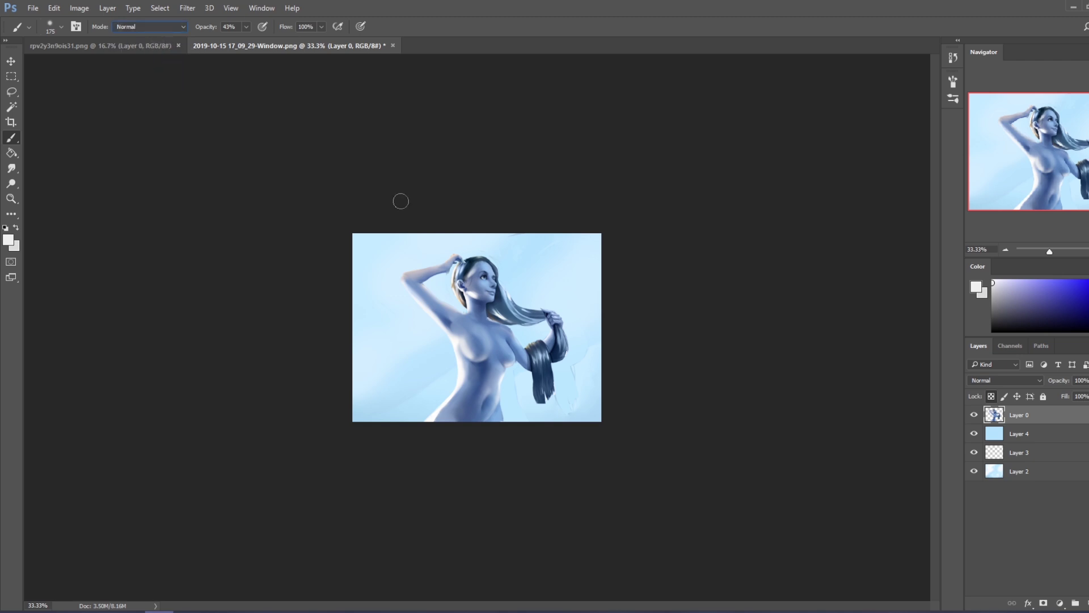
key(bracketleft)
Raise Layer 4's Hue/Saturation Lightness to +13.
click(1050, 436)
key(ctrl+u)
drag(803, 305, 797, 304)
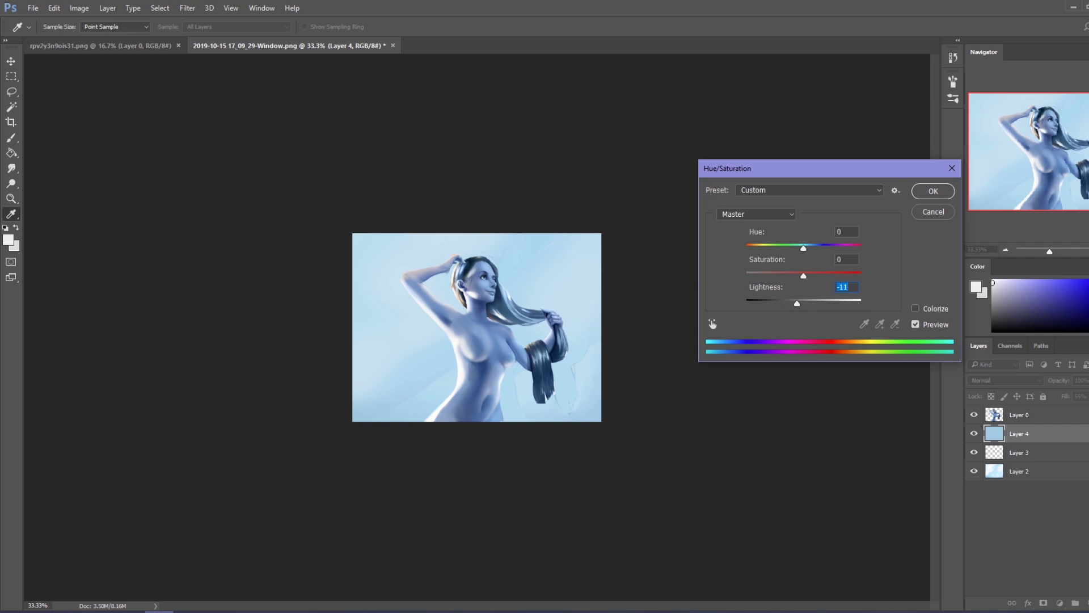
text(0)
drag(803, 306, 813, 307)
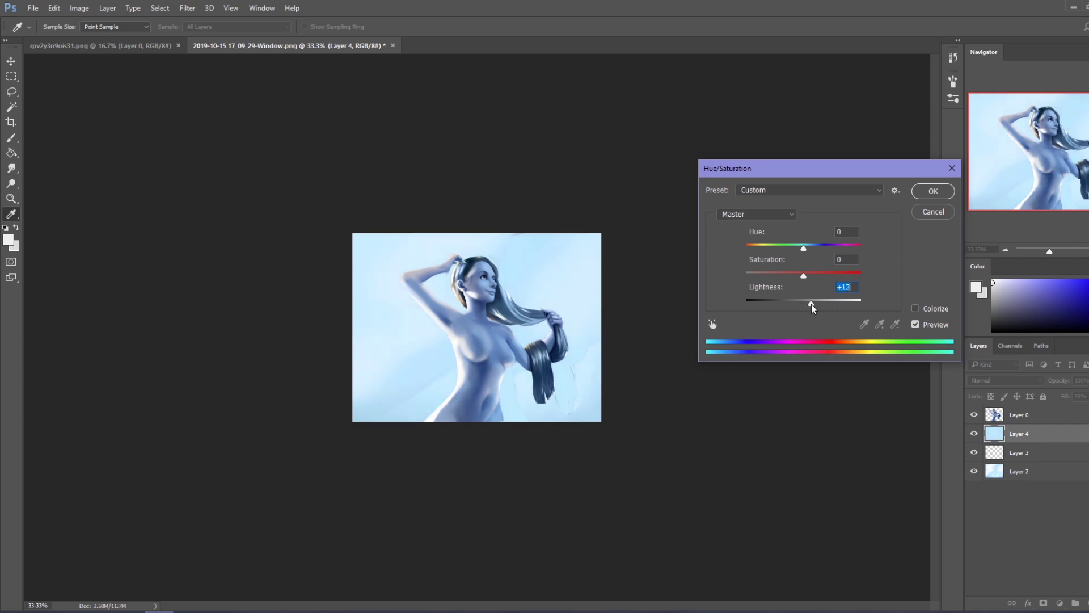
click(926, 197)
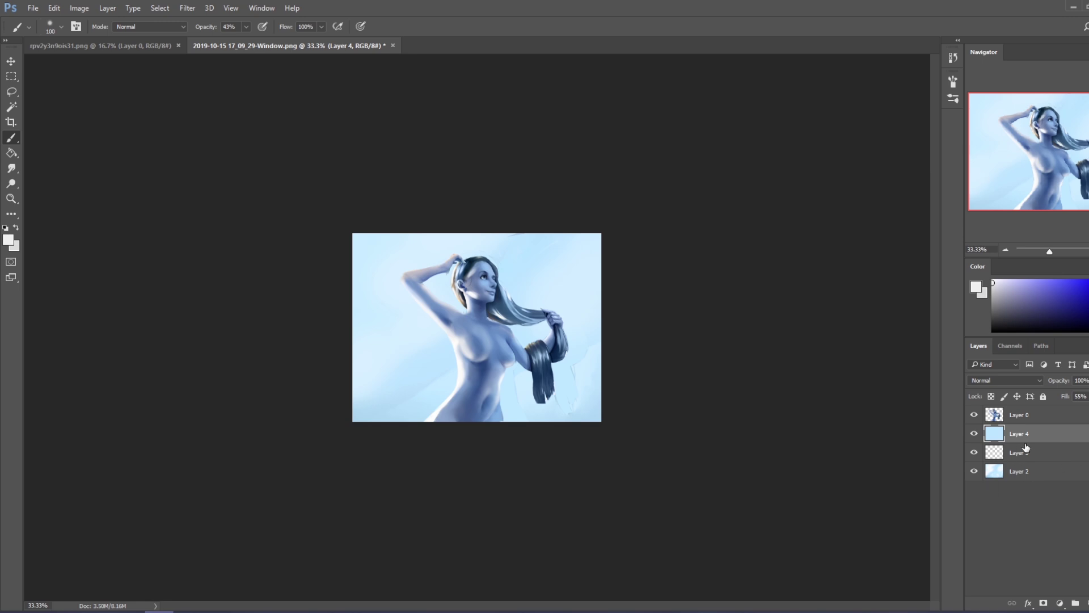
Merge the layers down twice, undoing an accidental flatten, leaving Layer 0 and Layer 2.
right_click(1045, 436)
click(1047, 437)
right_click(1054, 461)
click(1030, 452)
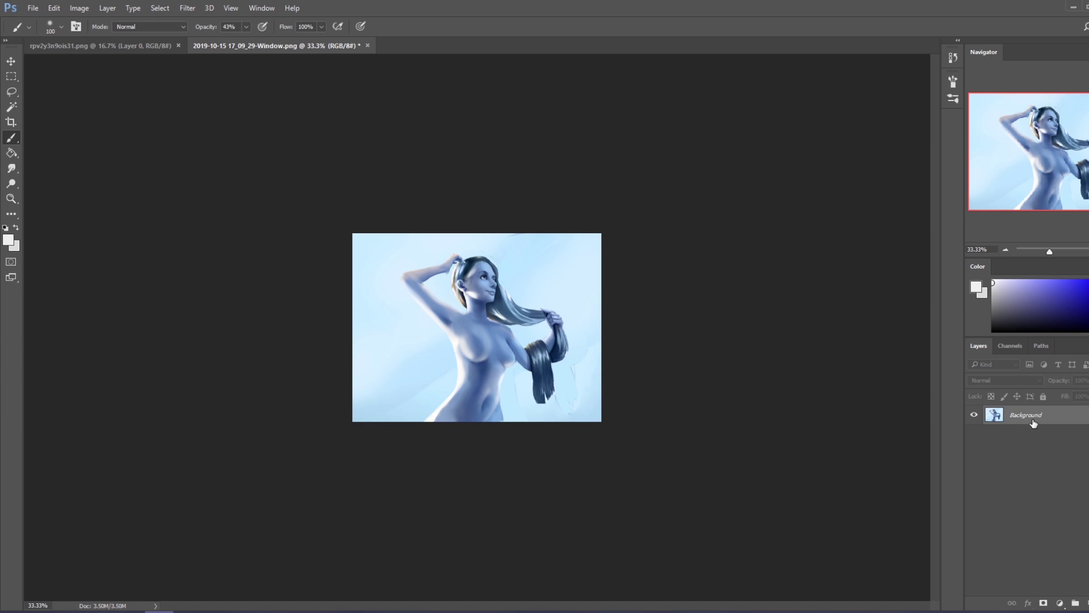
key(ctrl+z)
right_click(1027, 453)
click(962, 430)
right_click(958, 431)
click(959, 430)
Lighten the Layer 2 background with Hue/Saturation Lightness +17, then set a 125 brush.
click(1021, 421)
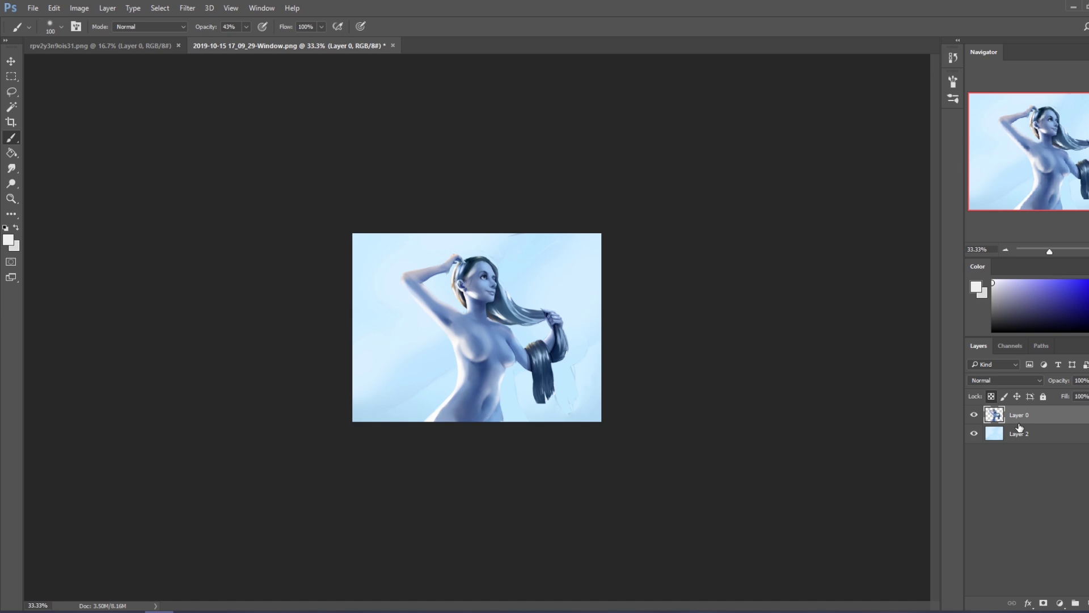
click(1020, 434)
key(ctrl+u)
drag(804, 300, 814, 305)
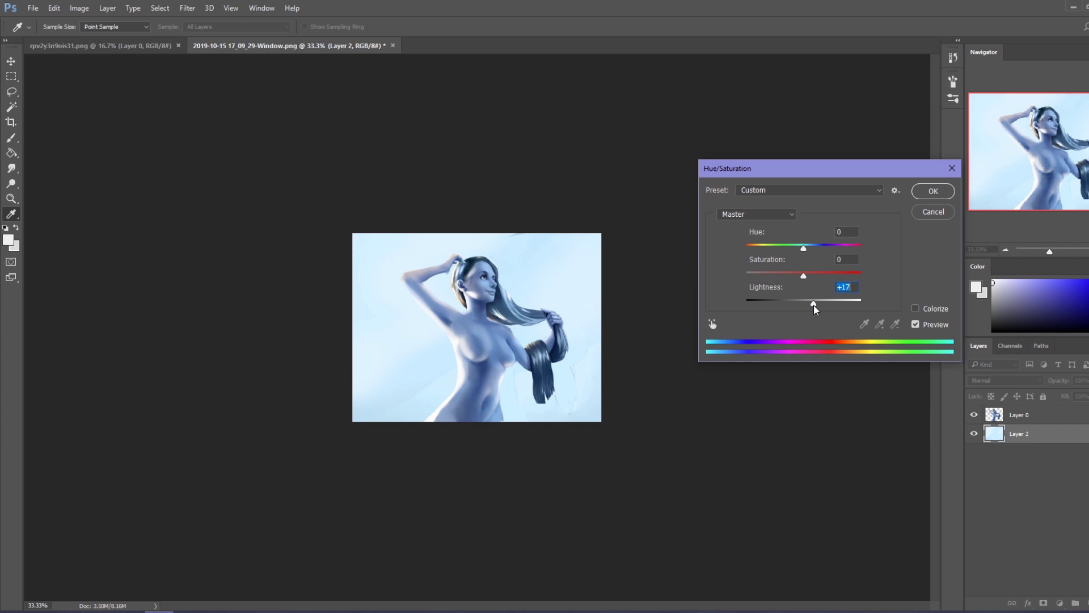
click(930, 191)
key(b)
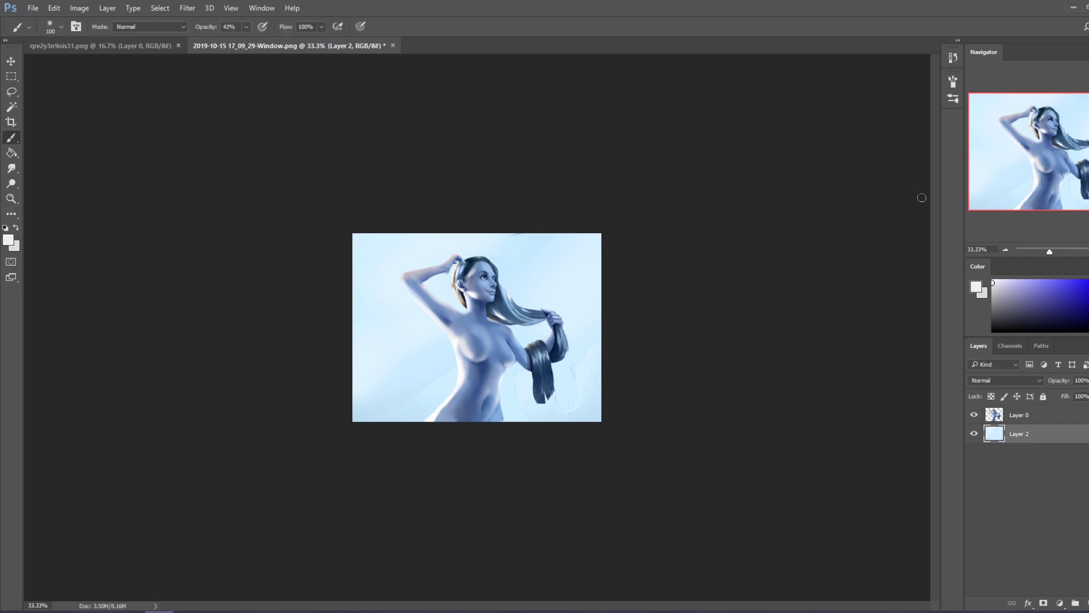
key(])
Lock Layer 0's transparency, sample a light blue, and set the brush to Lighten mode at size 200.
alt+click(499, 332)
key(])
key(])
key(])
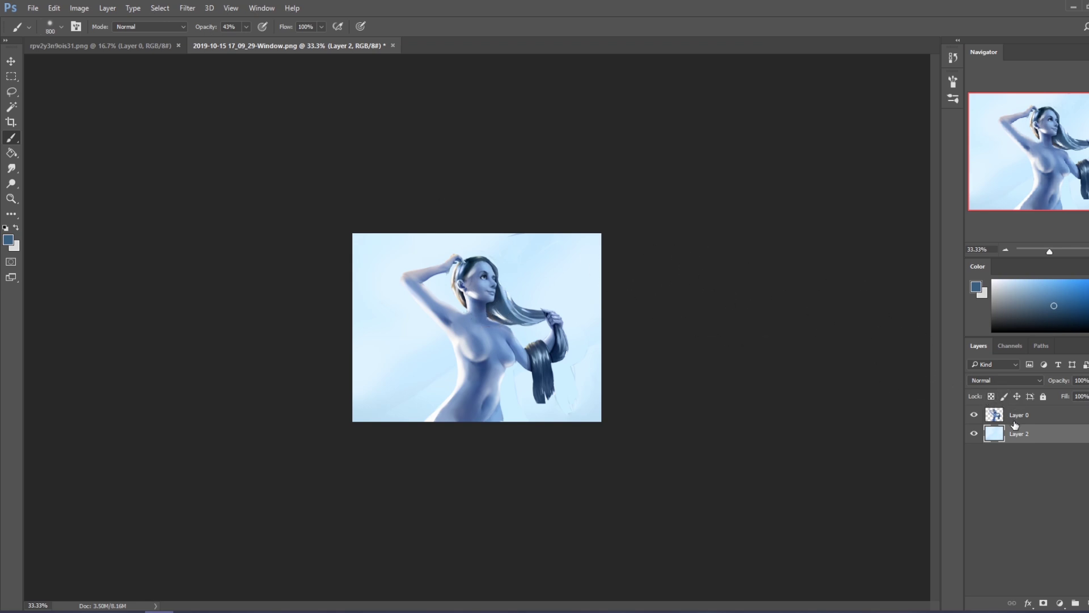
click(1013, 419)
click(991, 397)
alt+click(508, 304)
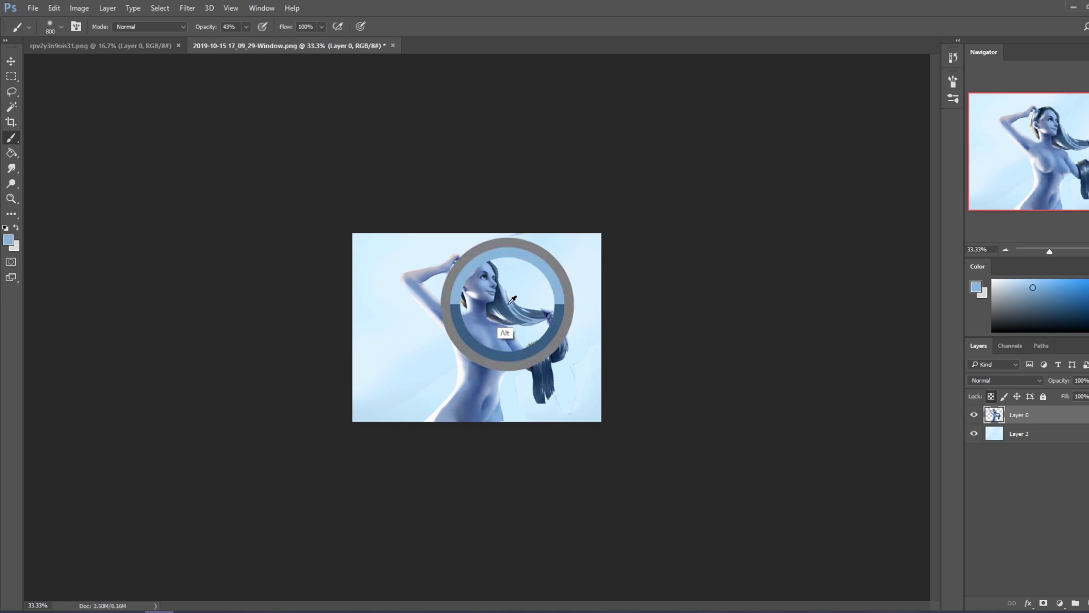
click(128, 26)
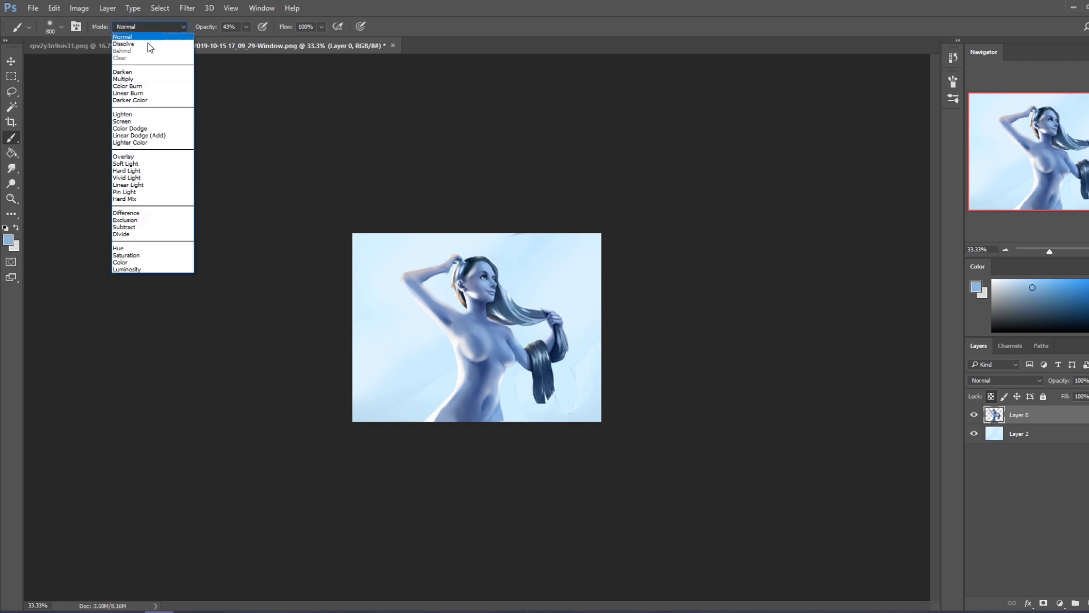
click(153, 115)
key(bracketleft)
key(bracketleft)
key(bracketleft)
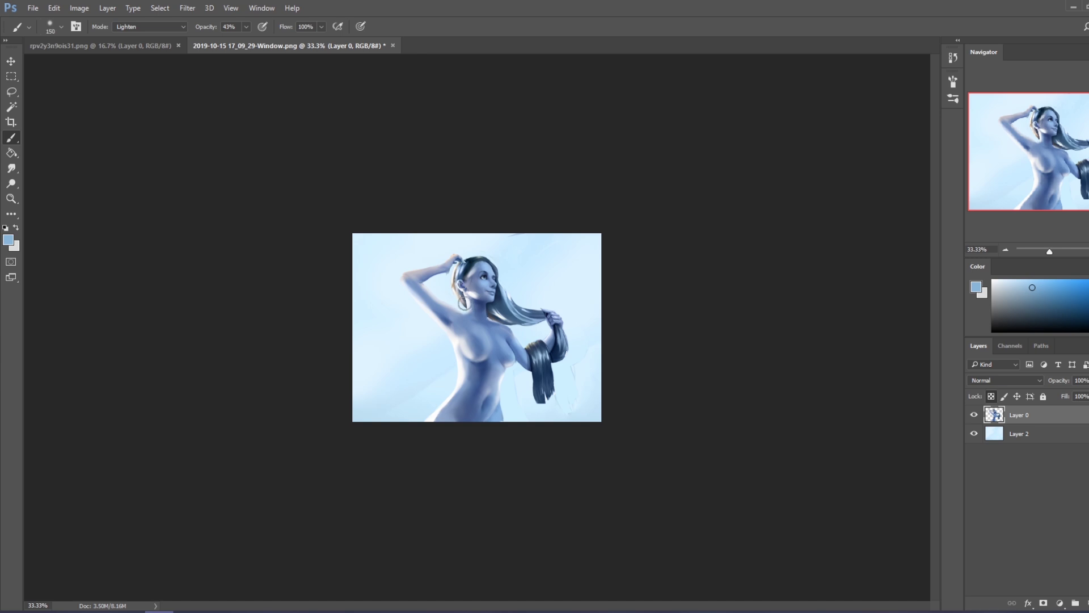
key(bracketright)
Lighten the hair beside the neck and the dark hanging strand with sampled pale blues.
drag(491, 316, 494, 301)
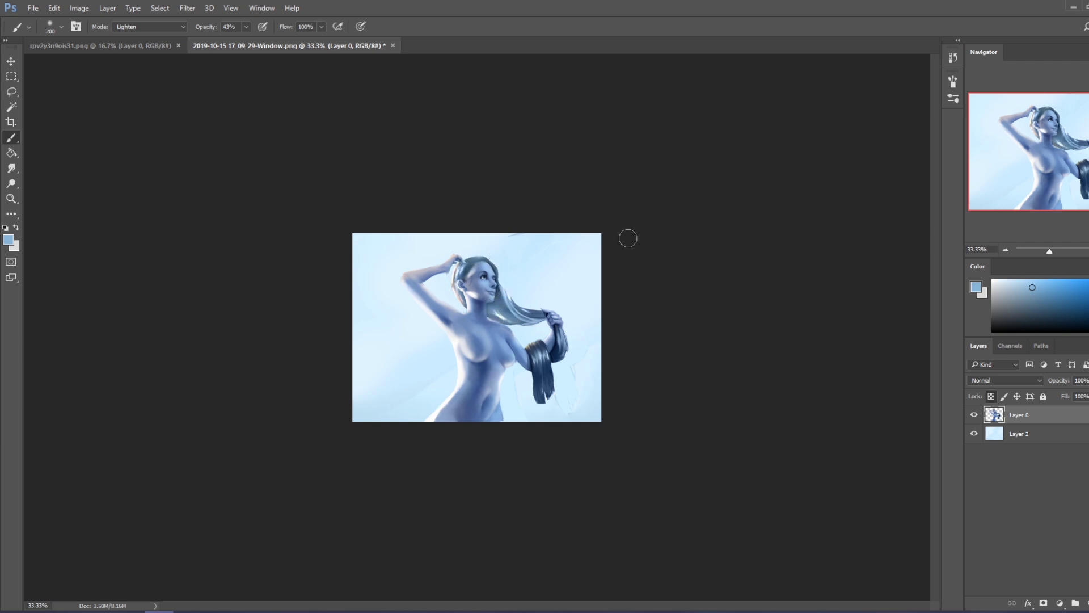
key(alt)
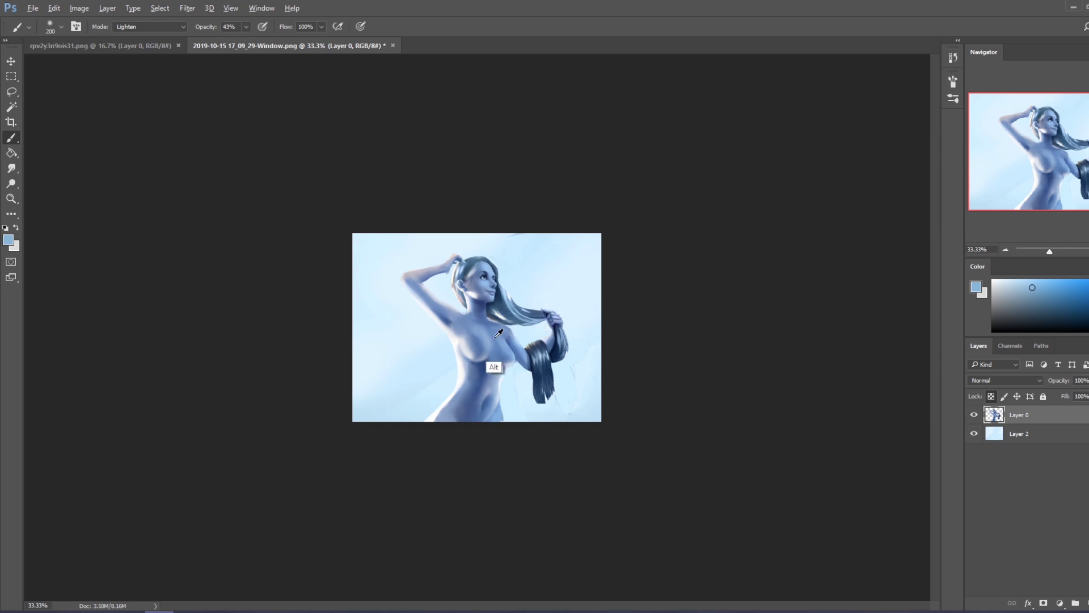
alt+click(505, 338)
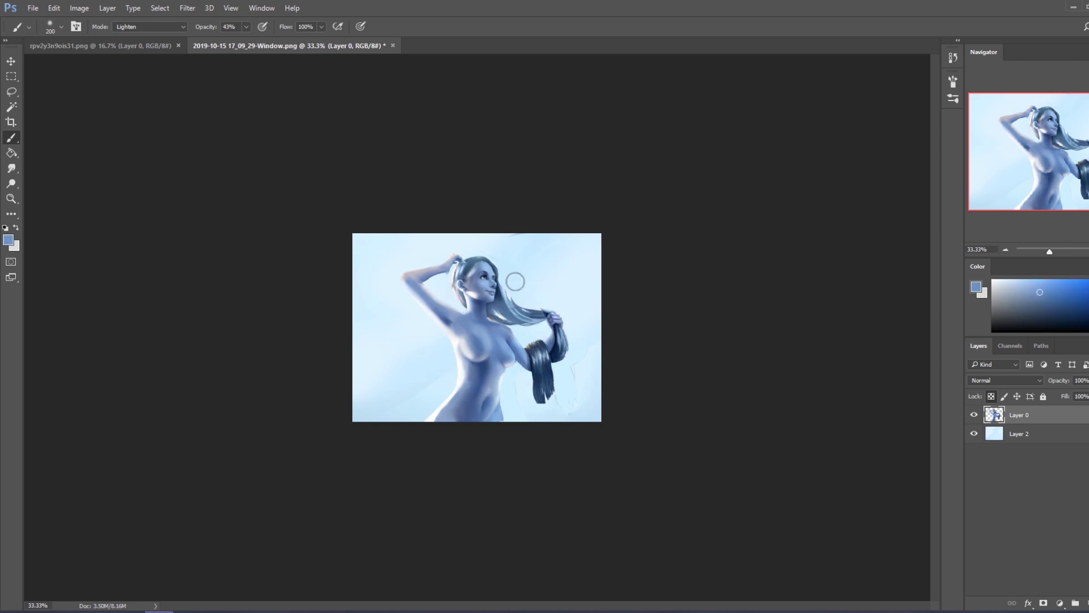
alt+click(560, 362)
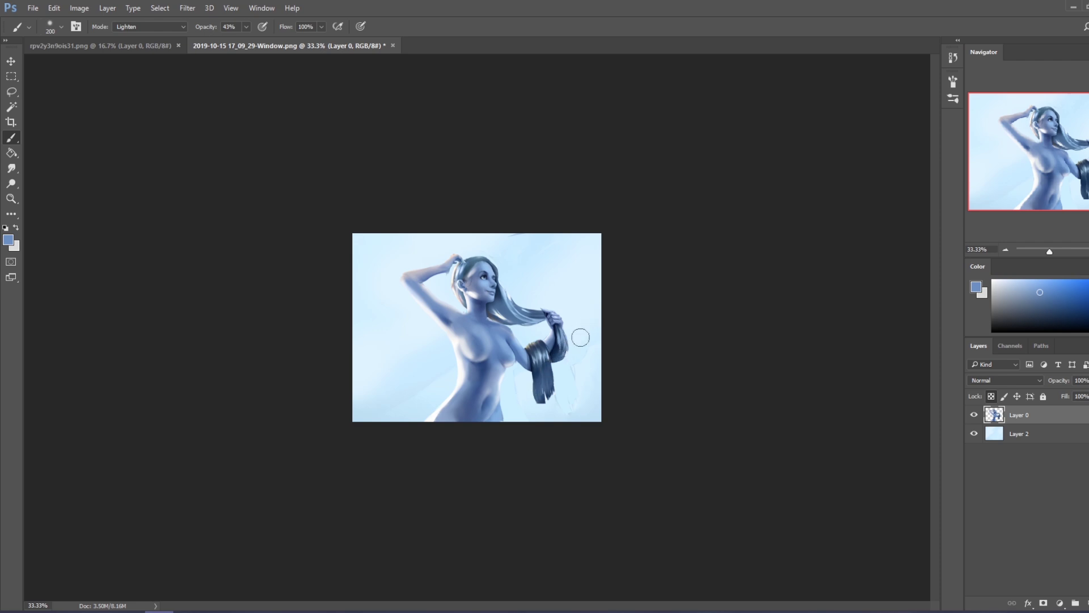
drag(575, 353, 514, 407)
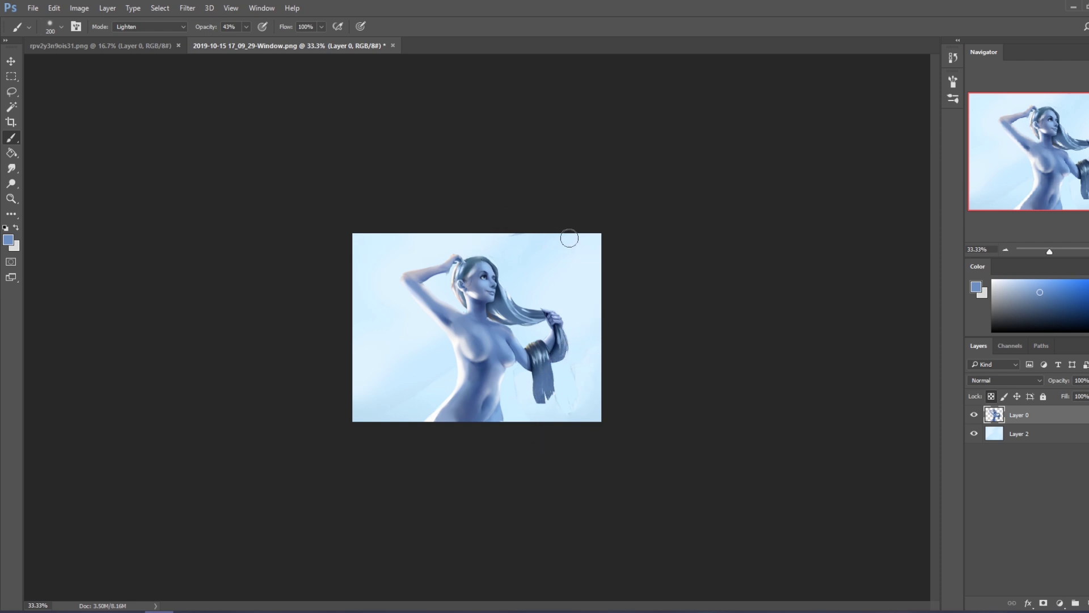
key(ctrl+shift+alt+n)
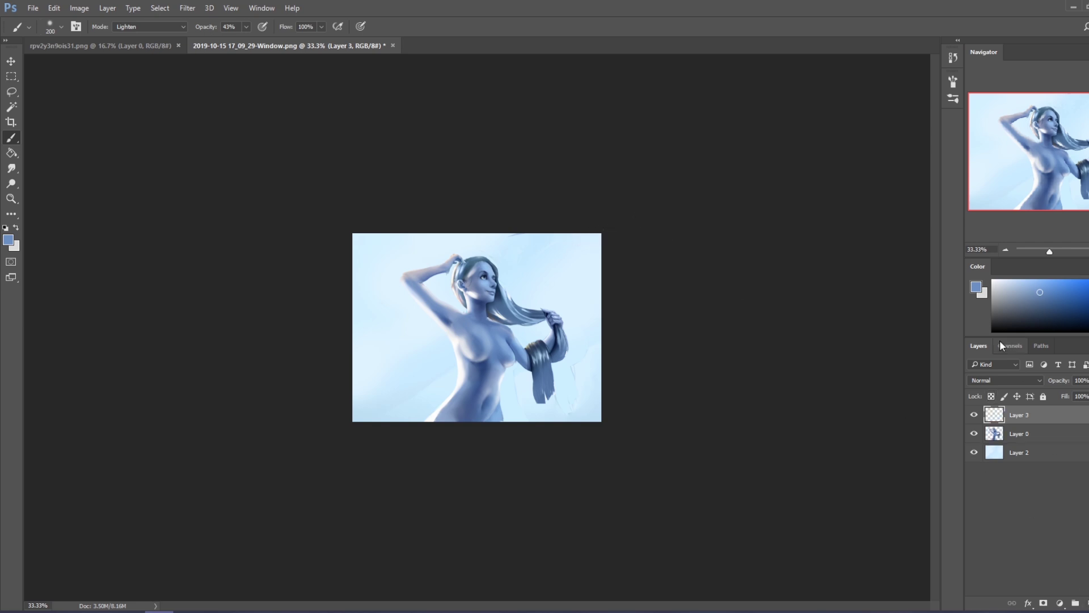
Fill a layer with white in Color mode to make the painting grayscale, then flatten it.
click(977, 287)
drag(794, 227, 698, 146)
key(Return)
key(g)
click(548, 298)
click(999, 381)
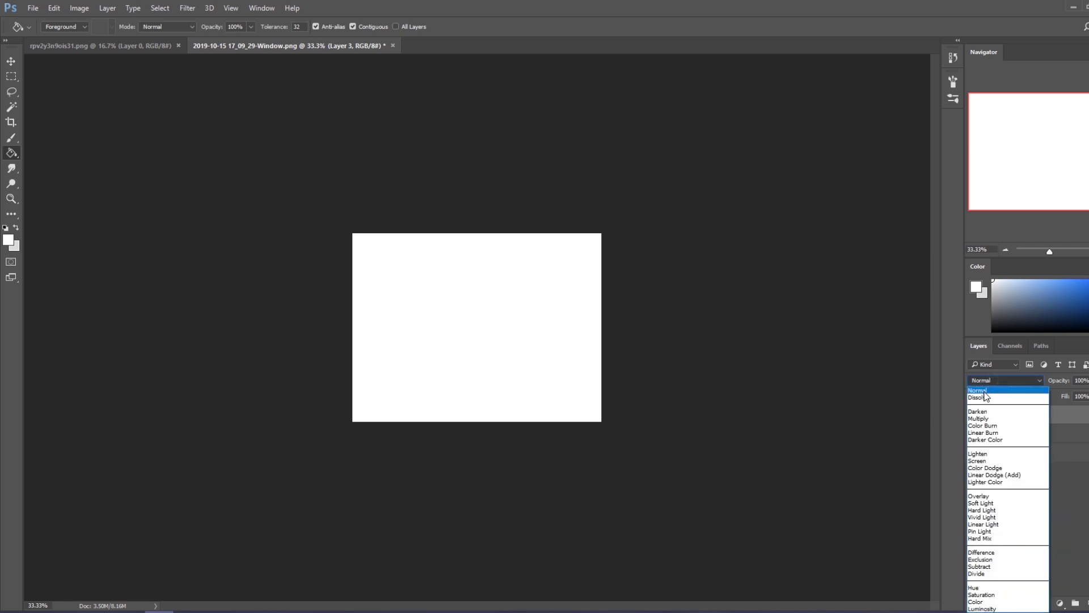
click(977, 602)
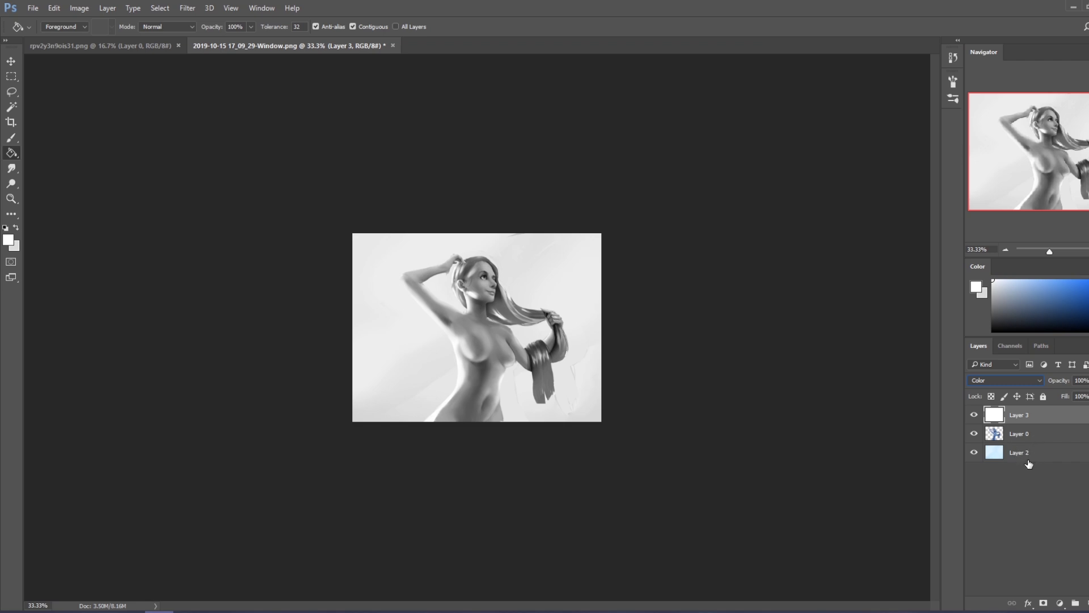
right_click(1041, 419)
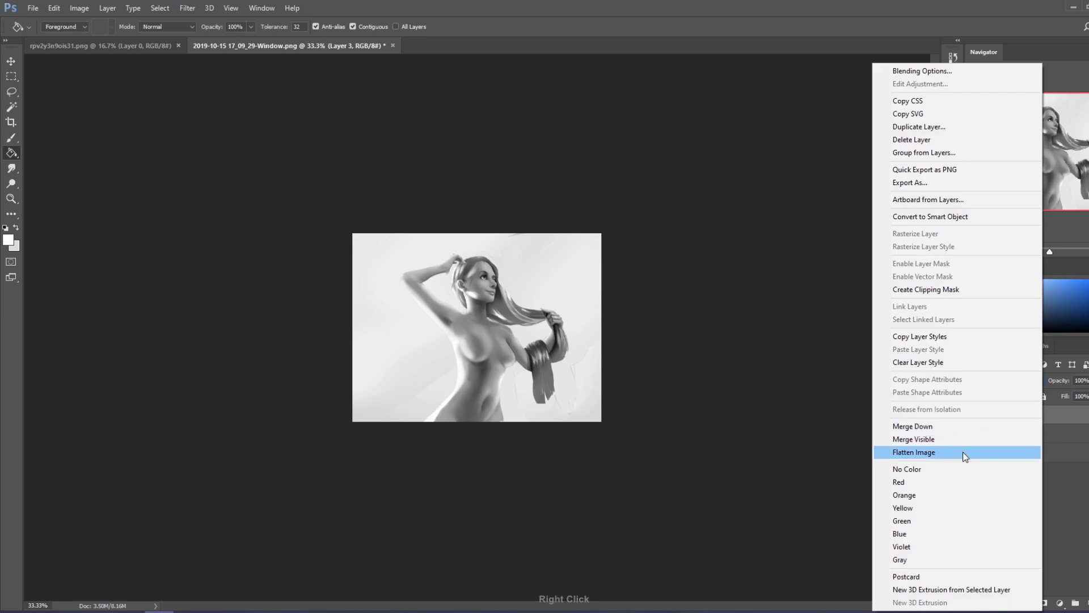
click(962, 452)
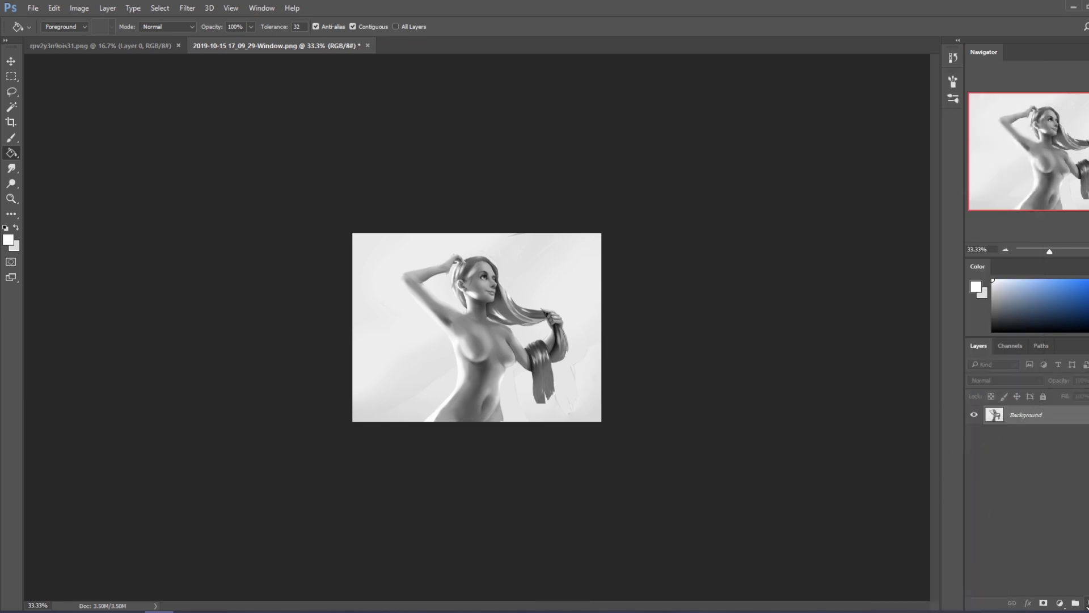
Add a new empty layer in Lighten blend mode over the grayscale image.
click(1087, 603)
click(1010, 379)
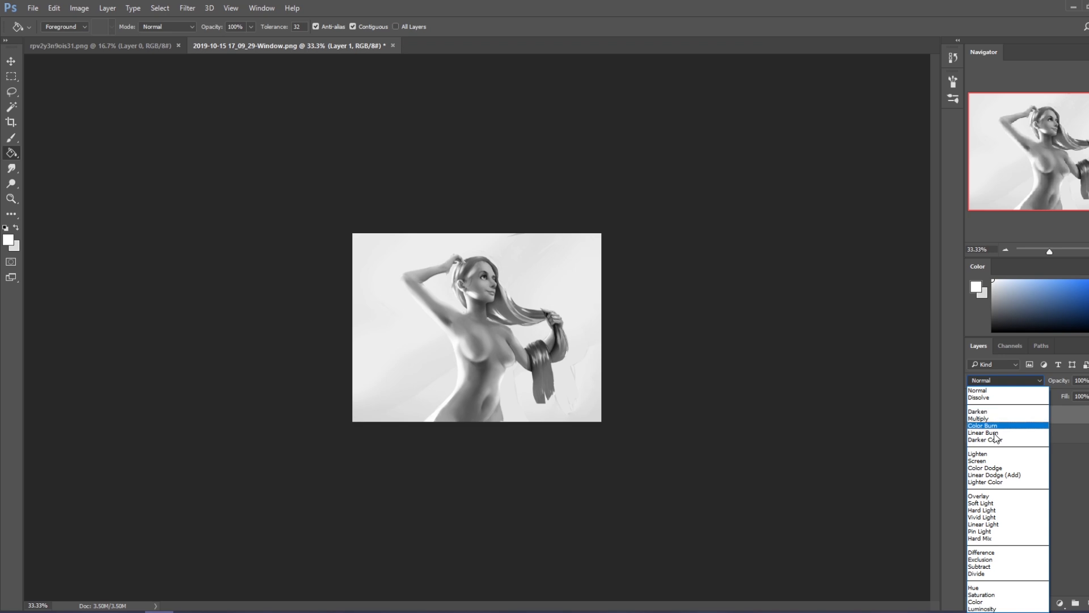
click(978, 454)
click(561, 329)
key(b)
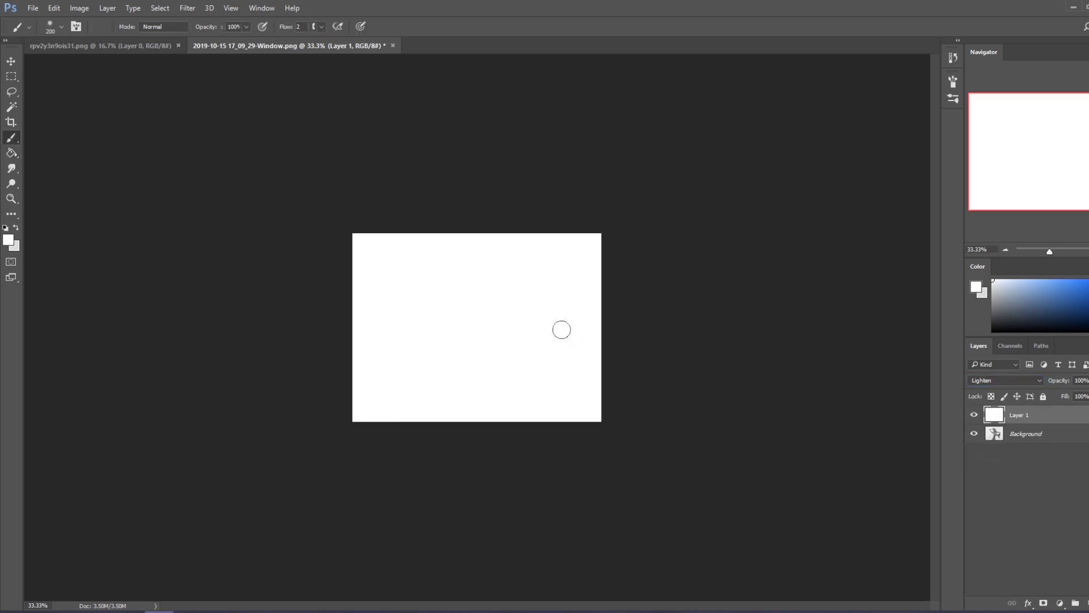
key(ctrl+z)
Lighten the armpit shadow with soft grey brush strokes, undoing the stroke beside the hair wrap.
alt+click(519, 318)
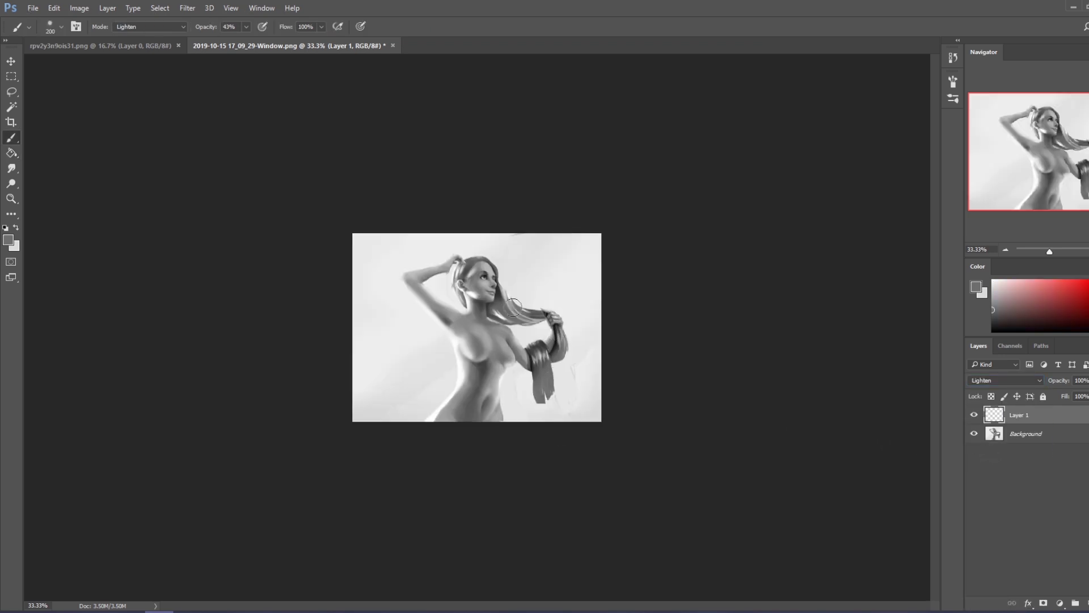
key(bracketright)
key(bracketright)
key(bracketright)
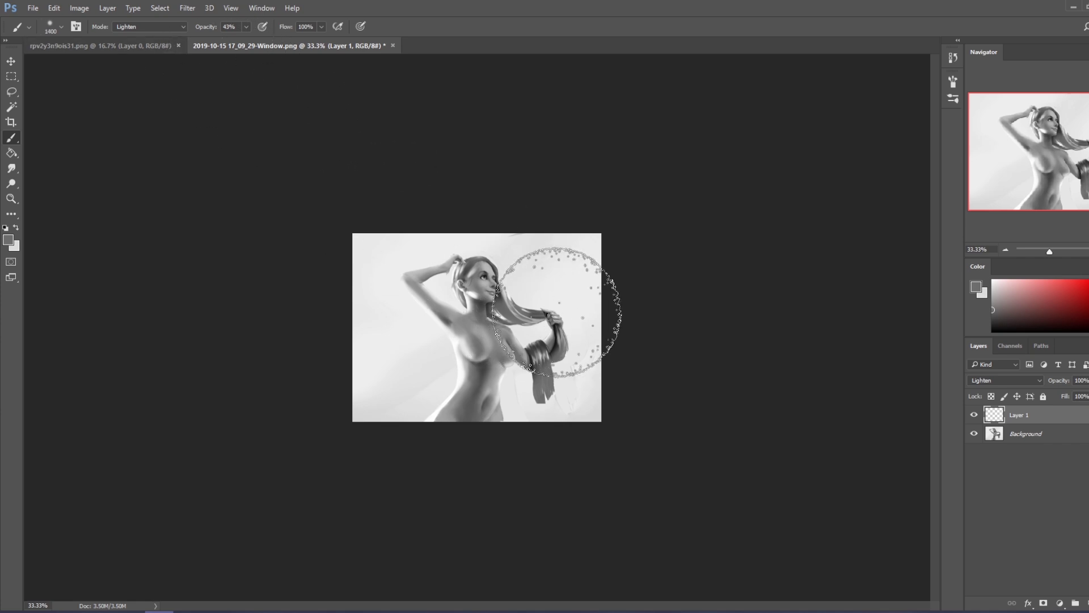
key(bracketleft)
key(bracketleft)
key(bracketleft)
key(bracketleft)
key(bracketleft)
key(bracketleft)
key(bracketleft)
key(bracketleft)
key(bracketleft)
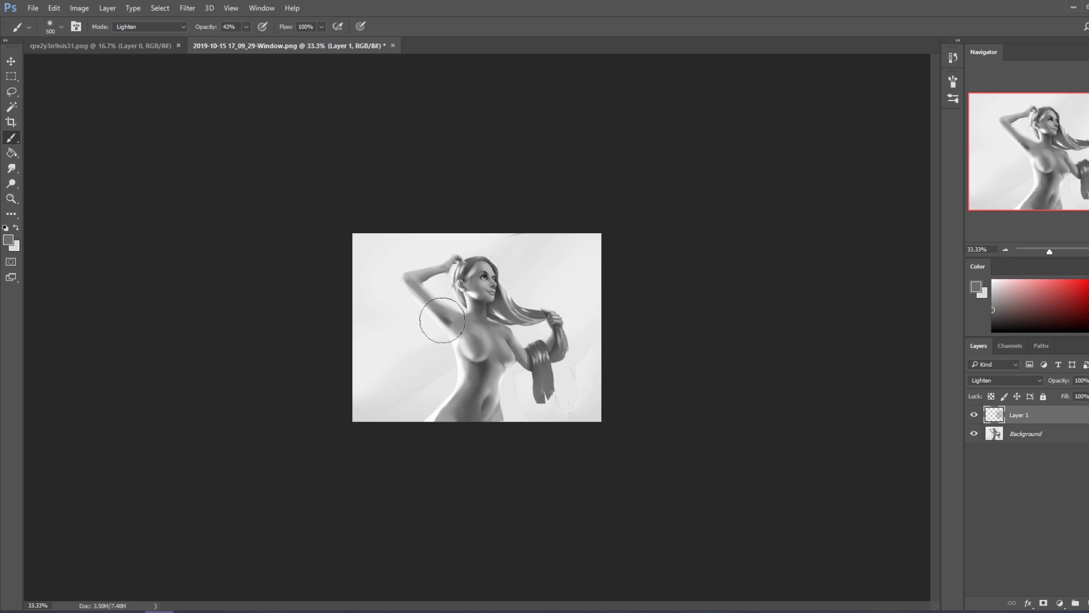
drag(441, 319, 448, 332)
key(bracketright)
key(bracketright)
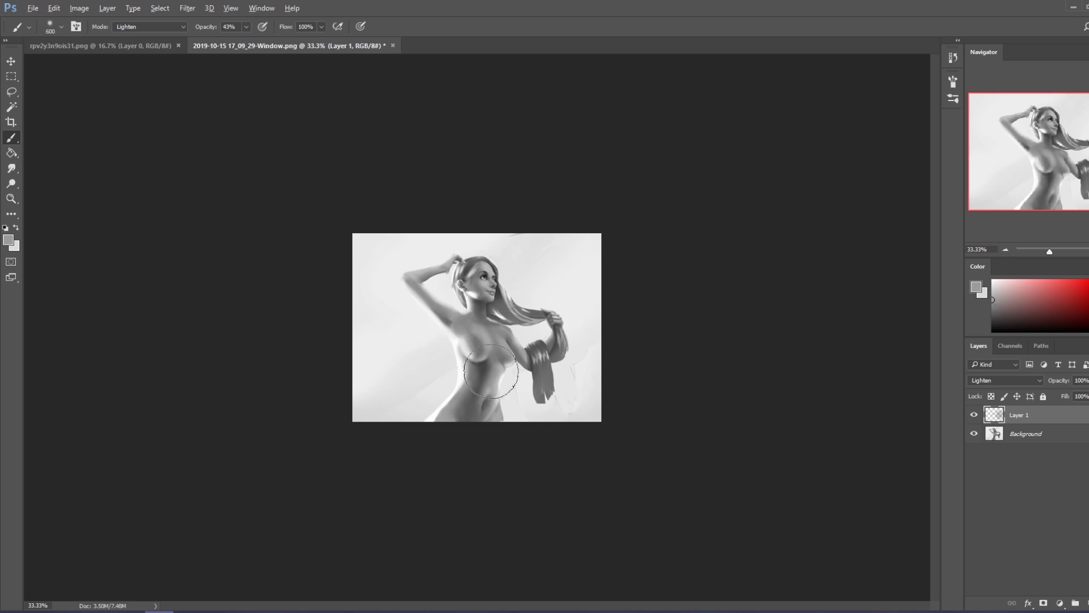
drag(552, 387, 567, 312)
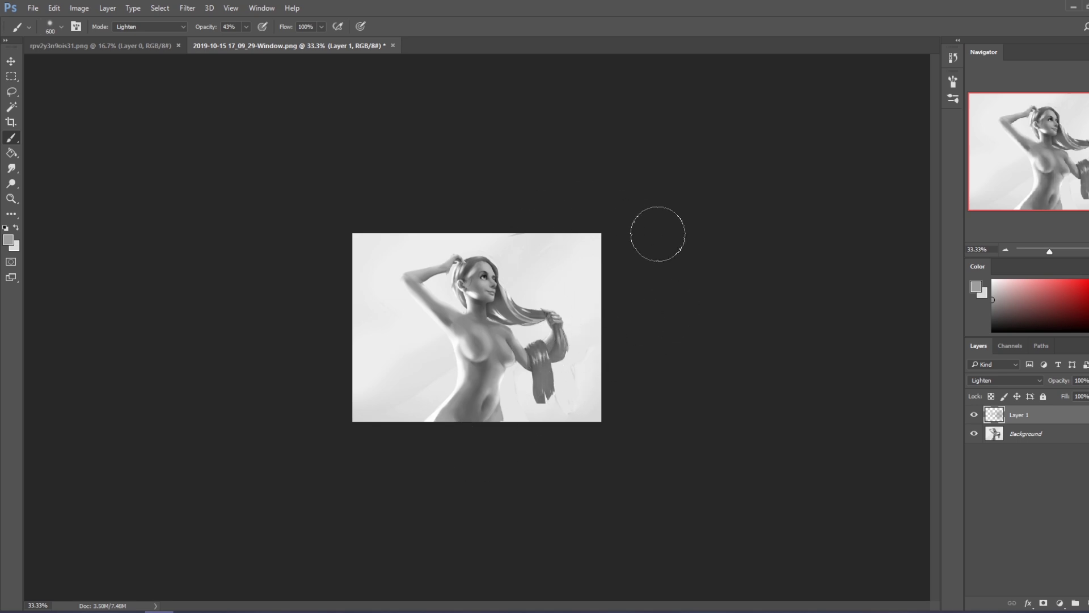
key(ctrl+z)
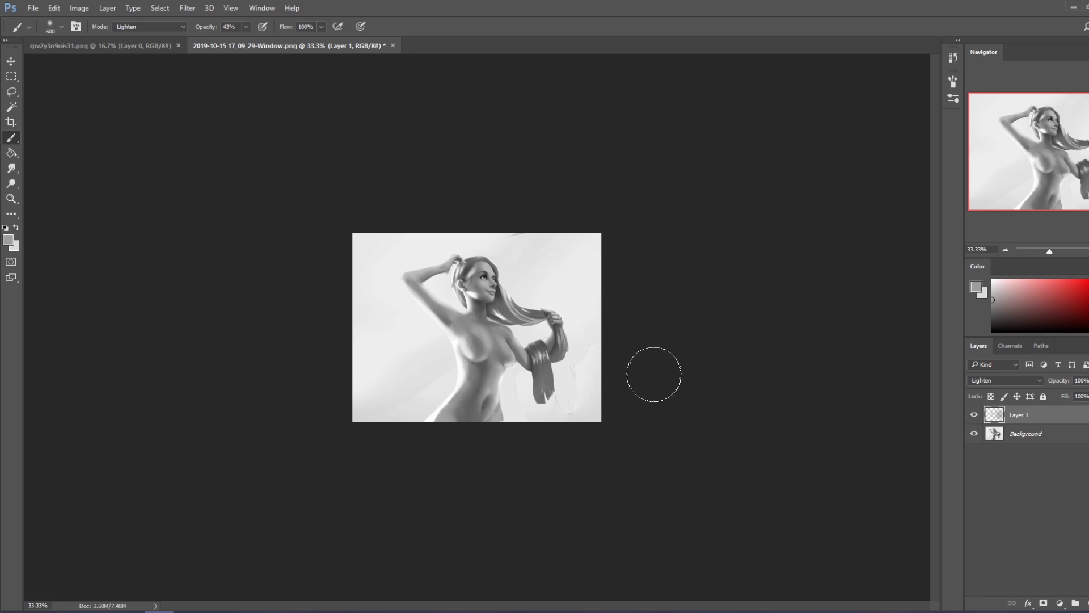
Select the Dodge tool and adjust its brush size.
click(12, 182)
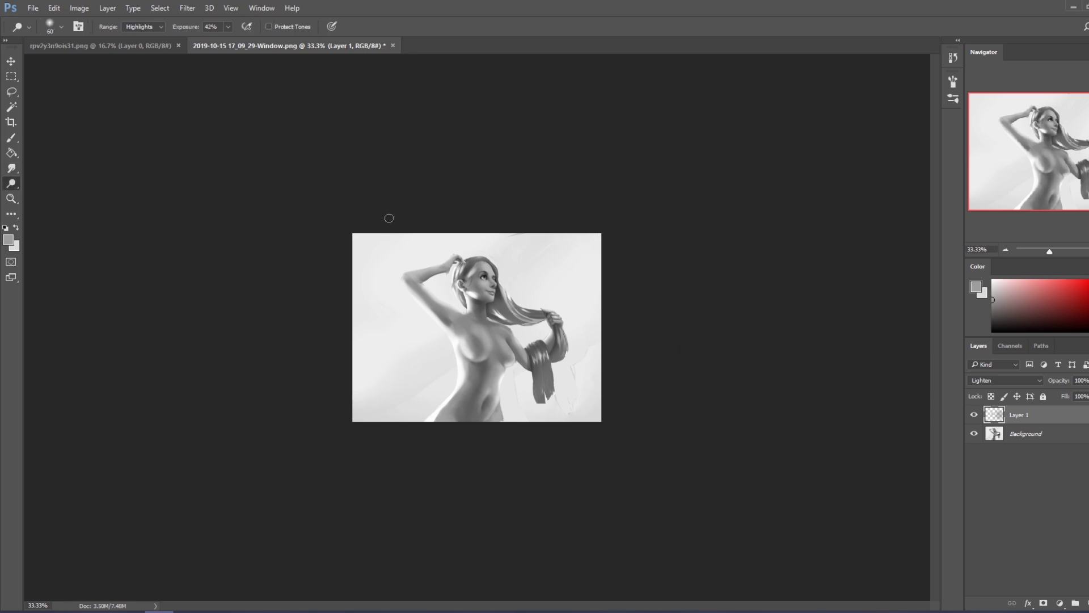
key(bracketright)
key(bracketright)
key(bracketright)
key(bracketleft)
key(bracketleft)
key(bracketleft)
right_click(1011, 414)
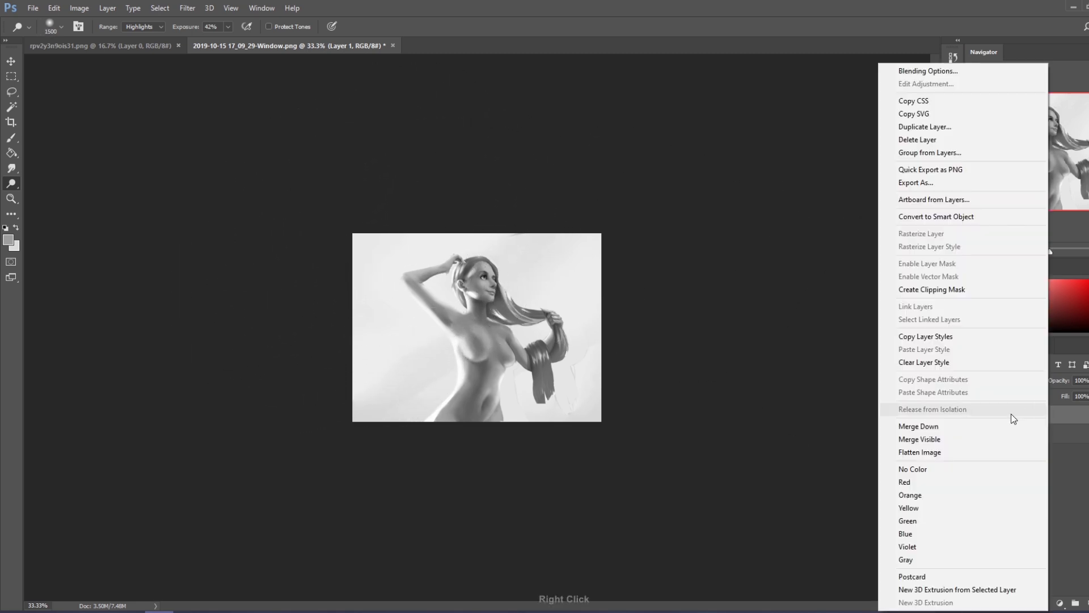
Flatten the image and brighten its left and lower-left areas with Dodge strokes.
click(1011, 452)
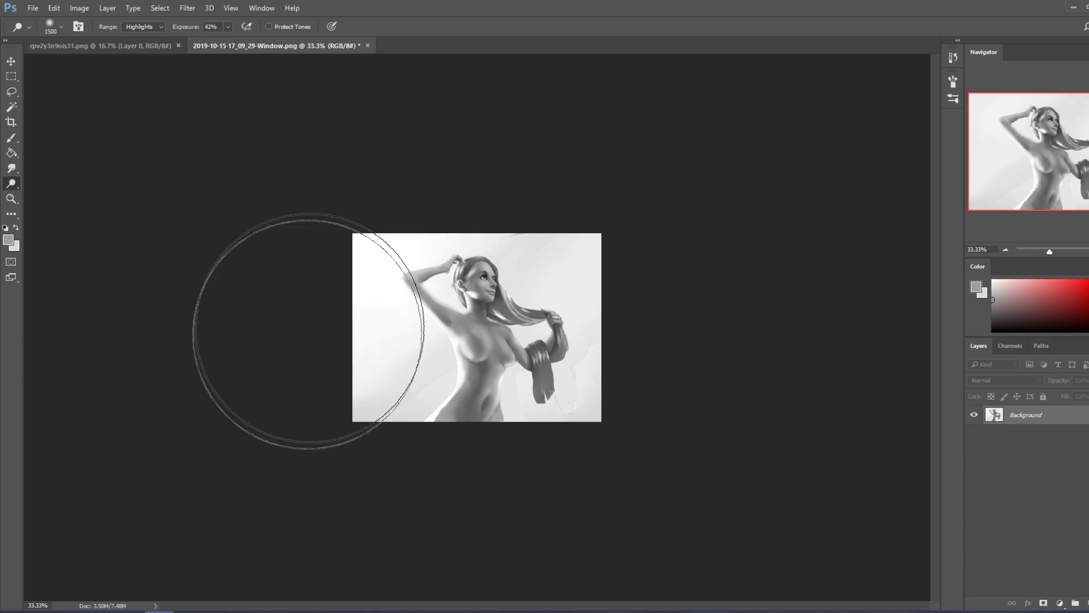
drag(268, 348, 431, 170)
key(bracketleft)
key(bracketleft)
key(bracketleft)
key(bracketleft)
drag(377, 390, 341, 431)
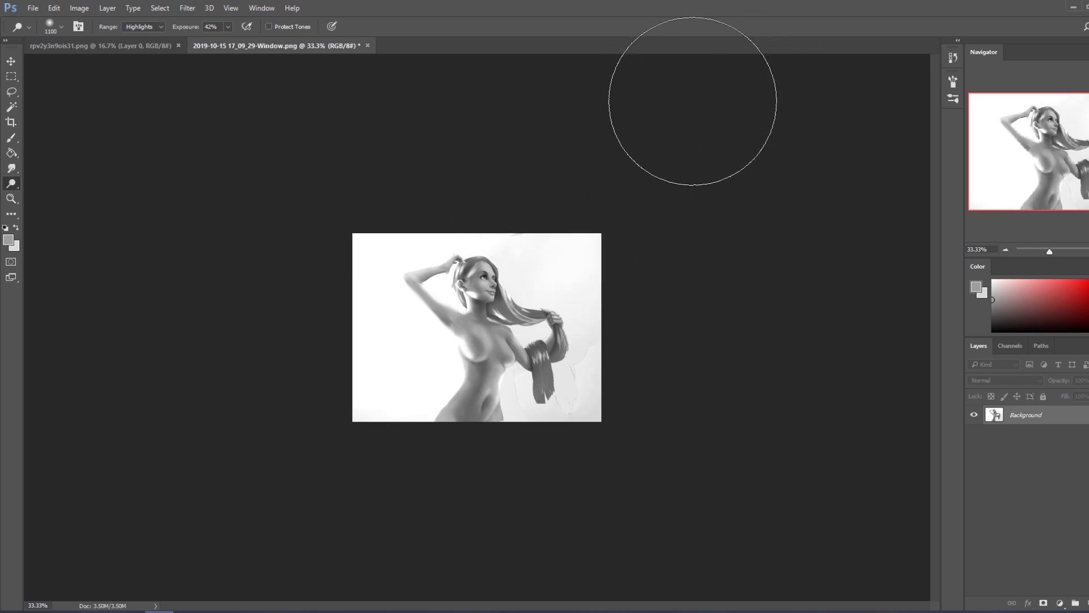
Undo the last two Dodge strokes.
key(ctrl)
key(ctrl+z)
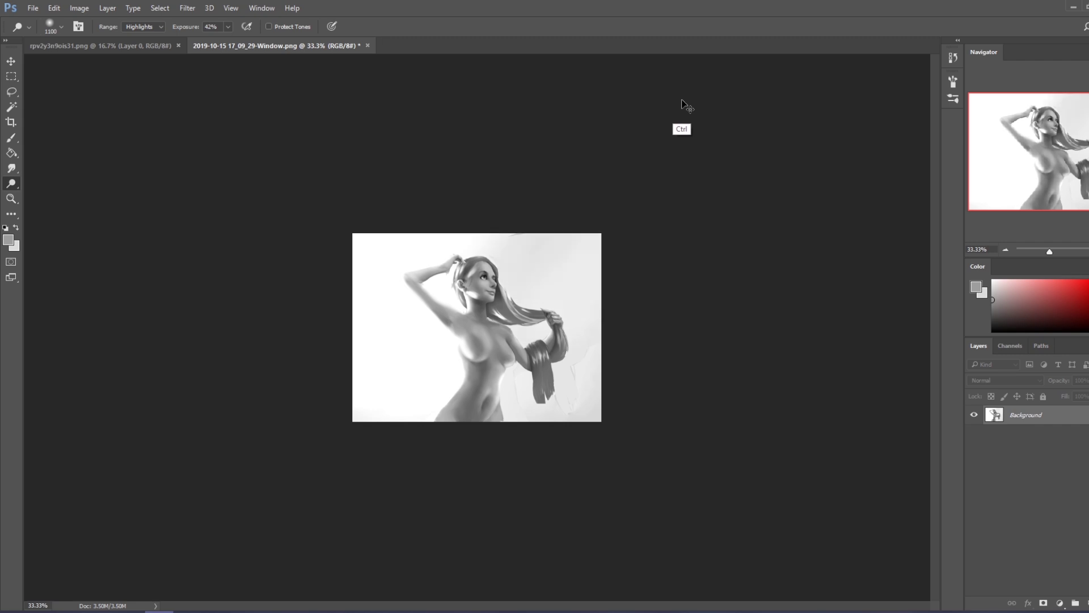
key(ctrl+z)
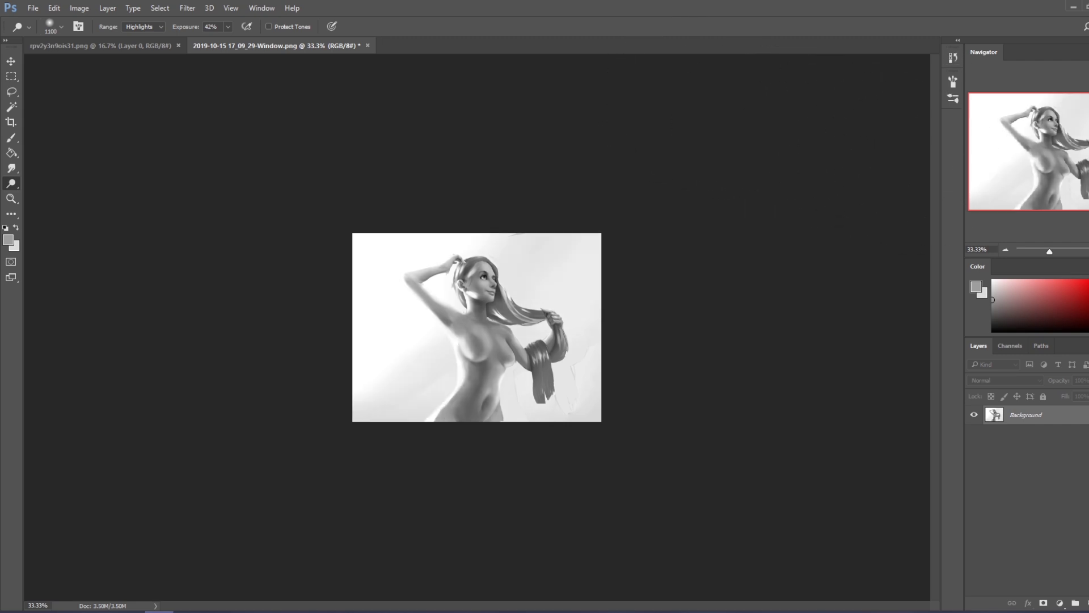
click(954, 58)
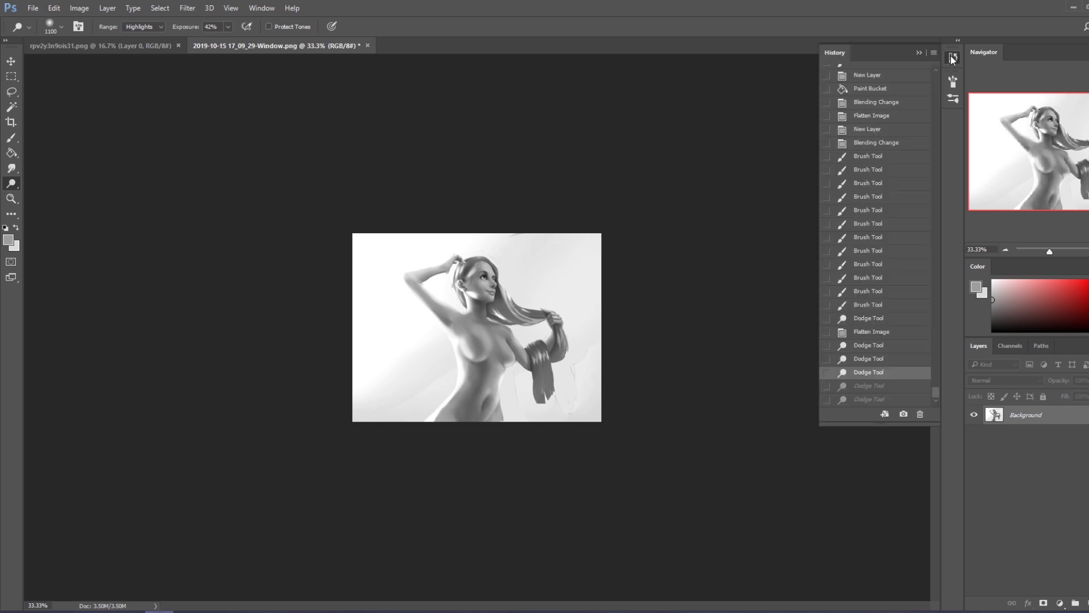
Revert history to the white-fill state, hide white Layer 3, and select Layer 0.
click(887, 149)
scroll(888, 150, up, 1)
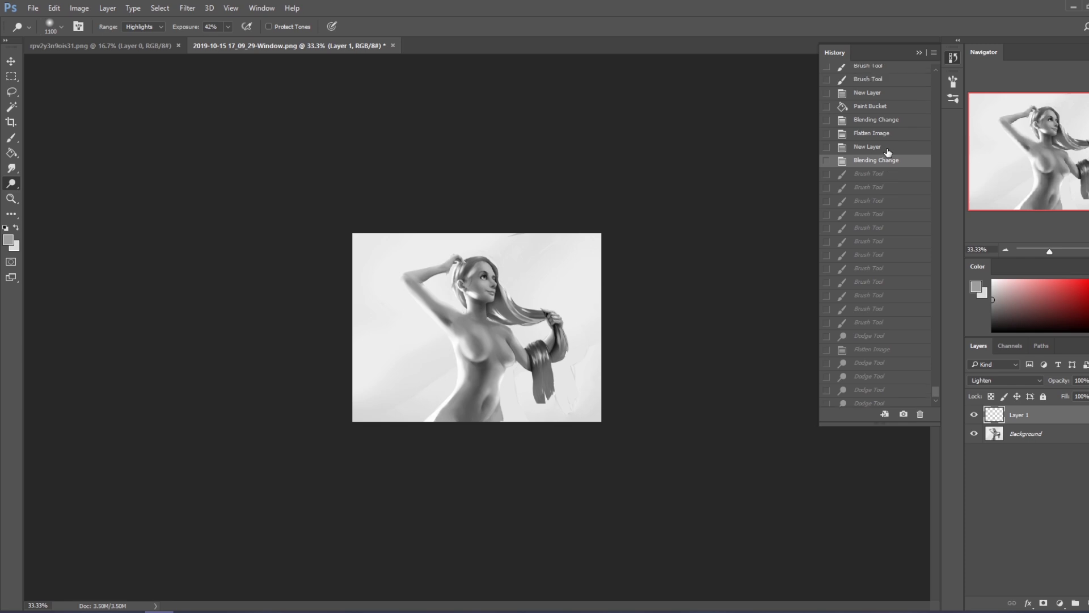
scroll(886, 149, up, 2)
click(884, 154)
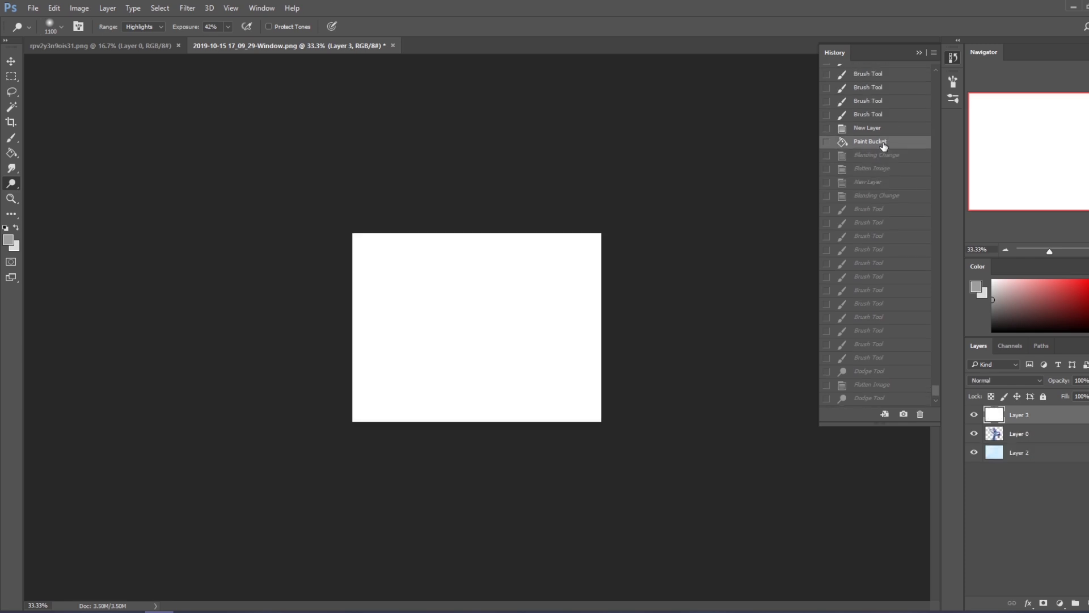
right_click(912, 46)
click(951, 238)
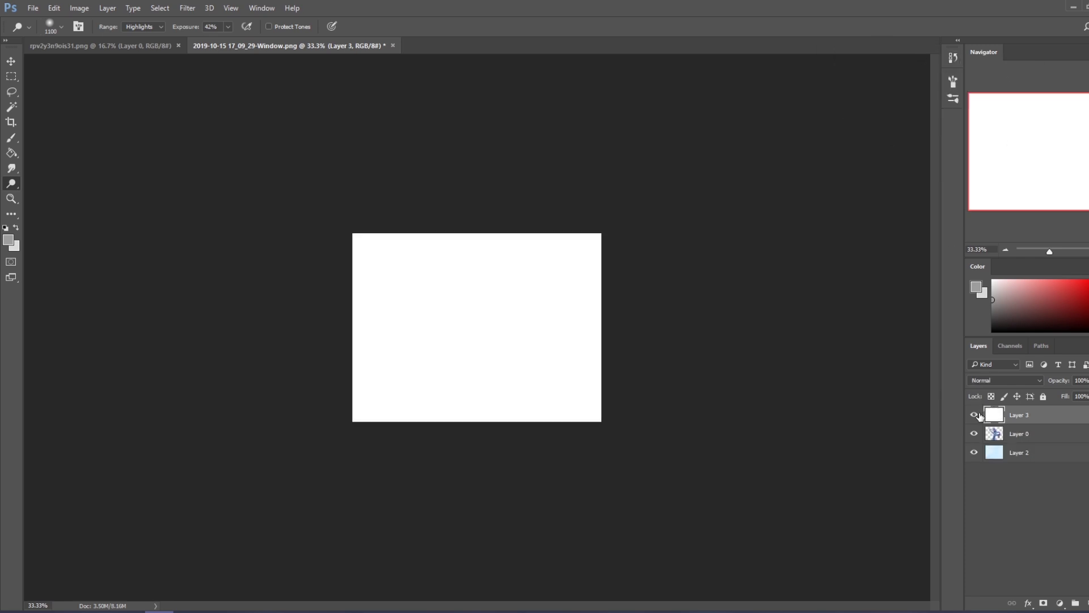
click(975, 415)
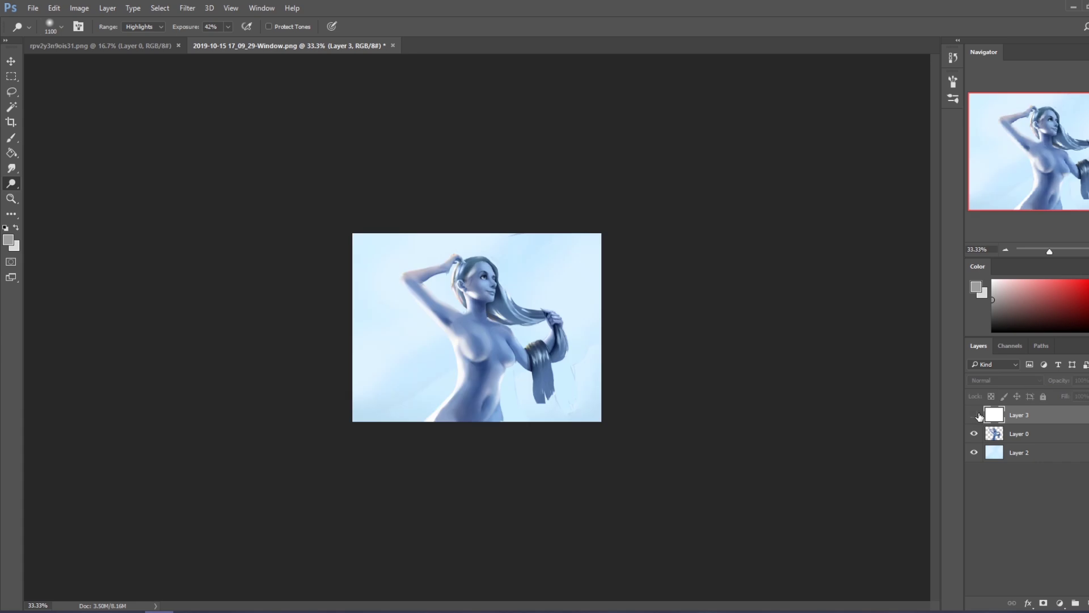
click(1016, 434)
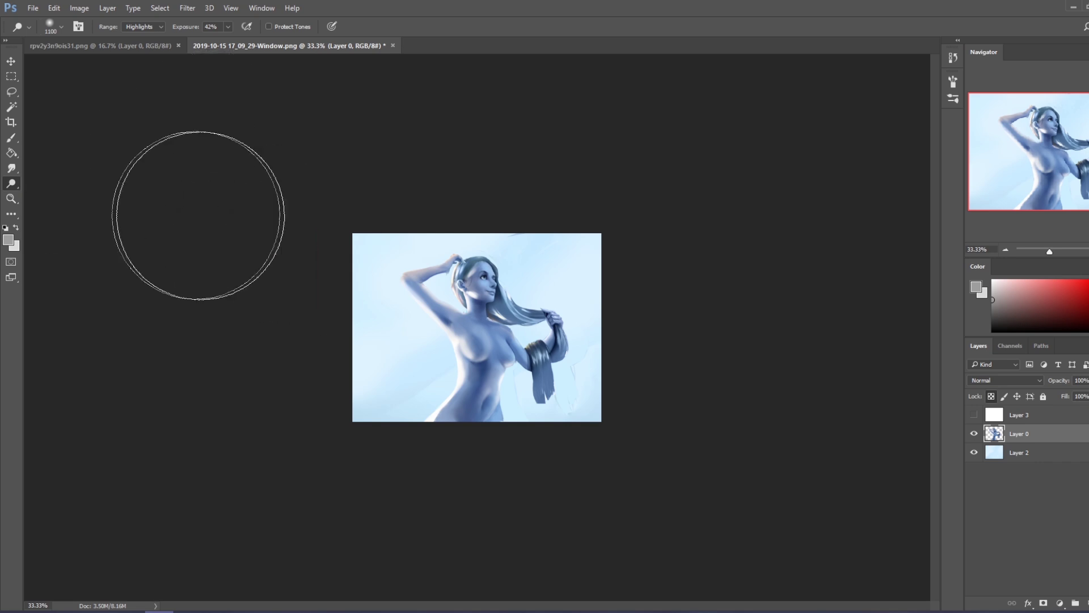
click(11, 168)
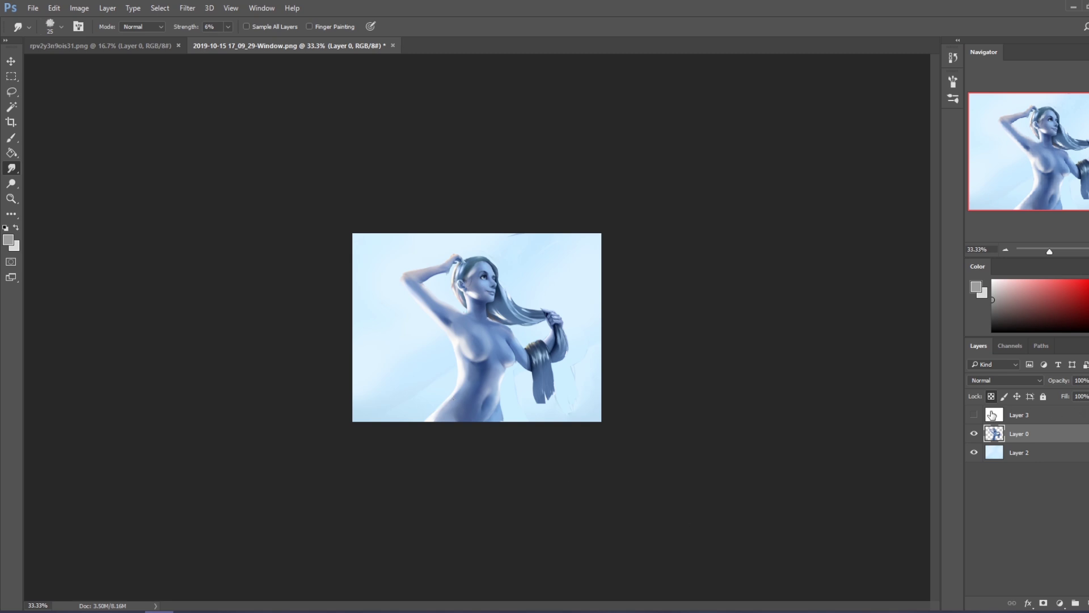
Set Layer 3 to Color mode, hide it, and merge Layer 0 down into Layer 2.
click(975, 415)
click(1034, 415)
click(993, 381)
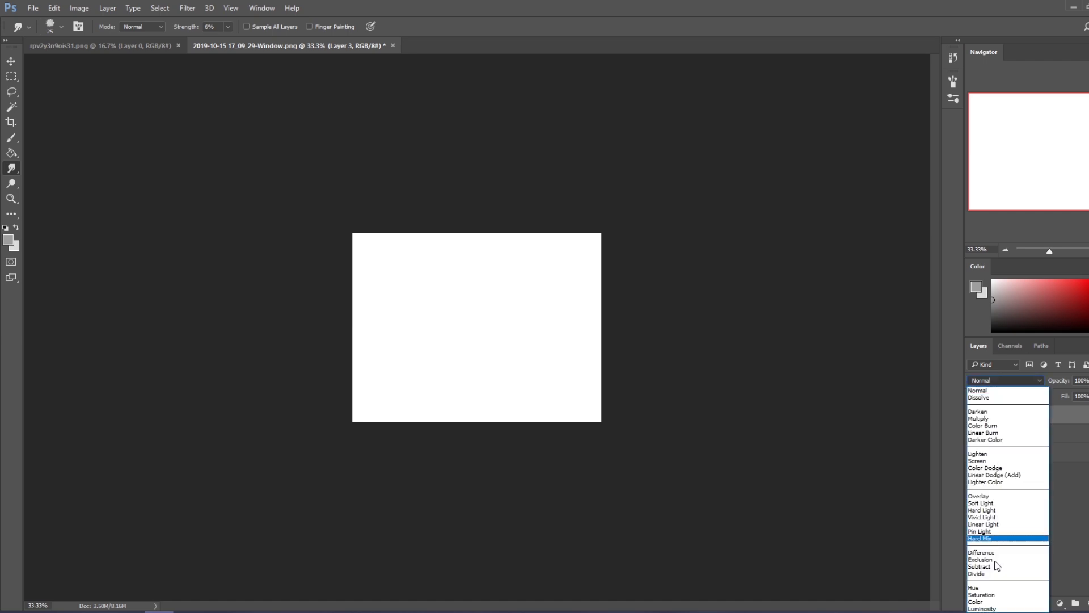
click(990, 605)
click(974, 416)
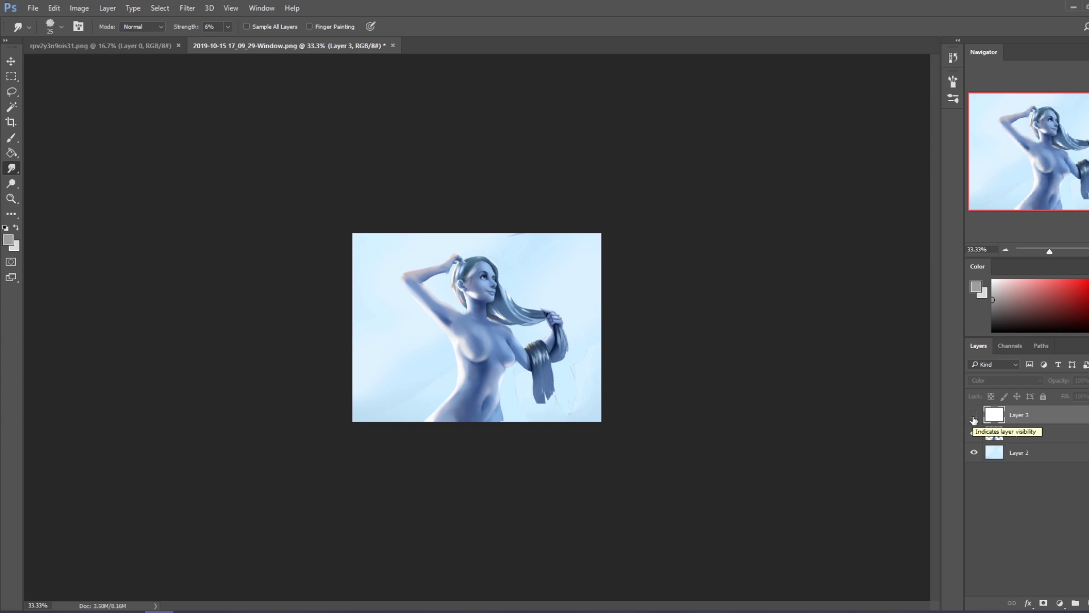
click(1019, 433)
right_click(1041, 438)
click(975, 426)
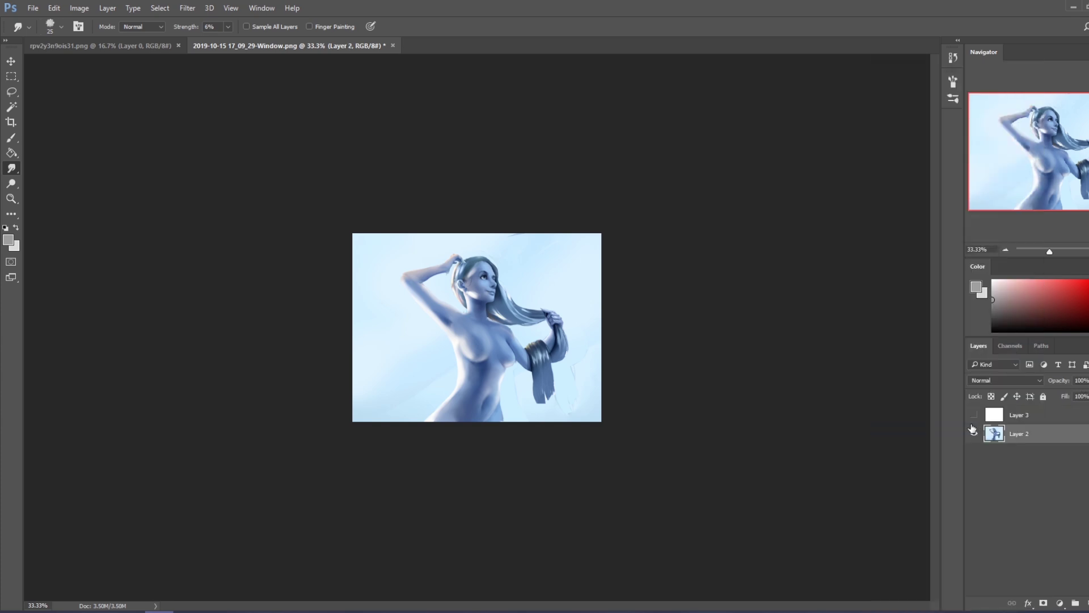
Brighten with Levels input white 248, then apply Hue -7 and Saturation +20.
key(ctrl+l)
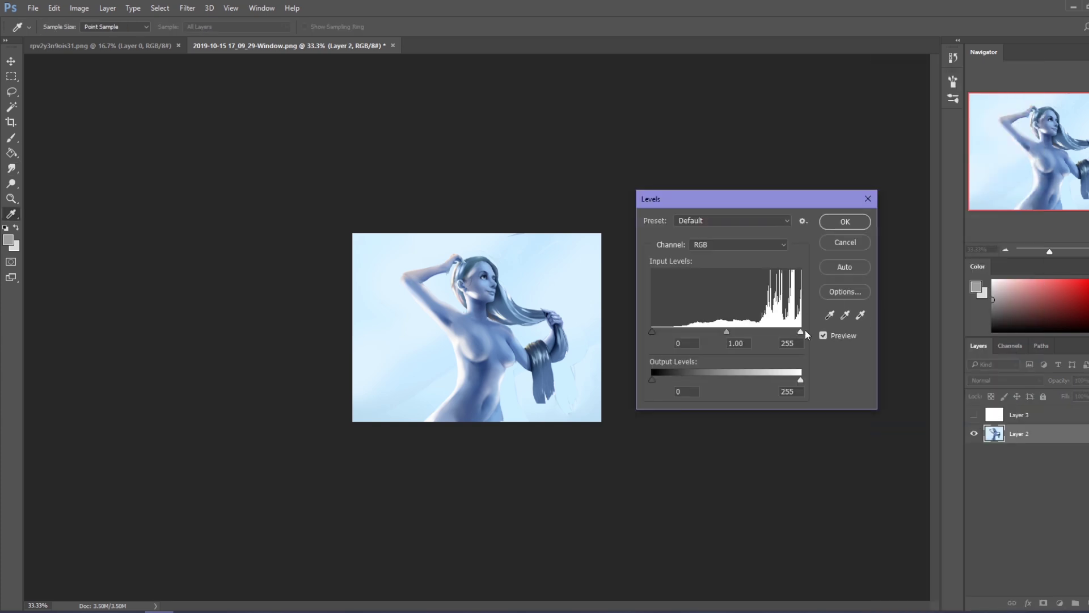
drag(800, 331, 798, 330)
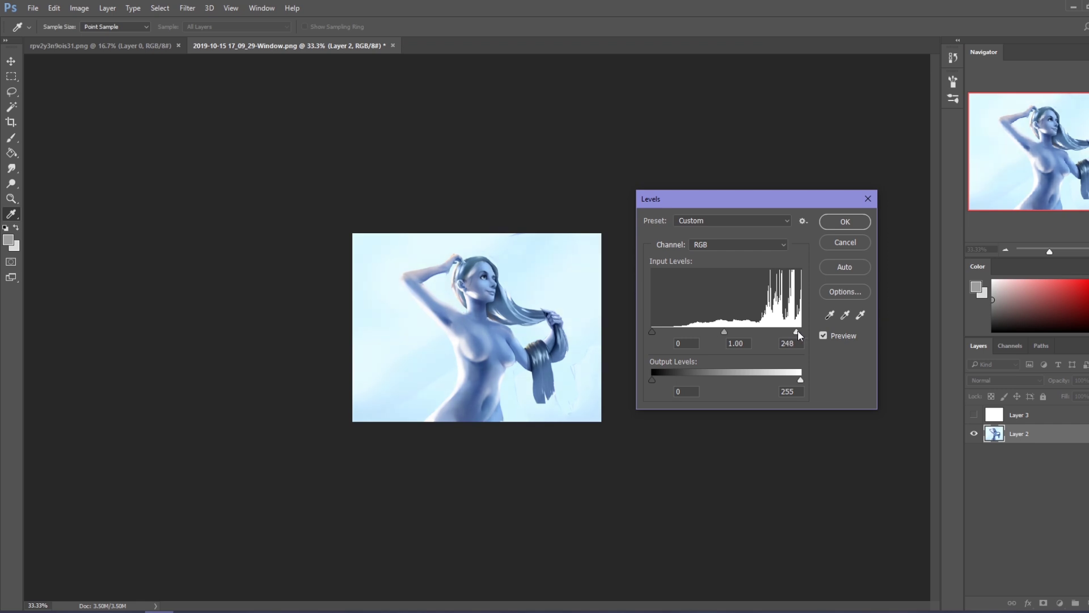
click(845, 221)
key(ctrl+u)
mouse_move(803, 276)
mouse_down()
mouse_move(816, 273)
mouse_move(800, 250)
mouse_up()
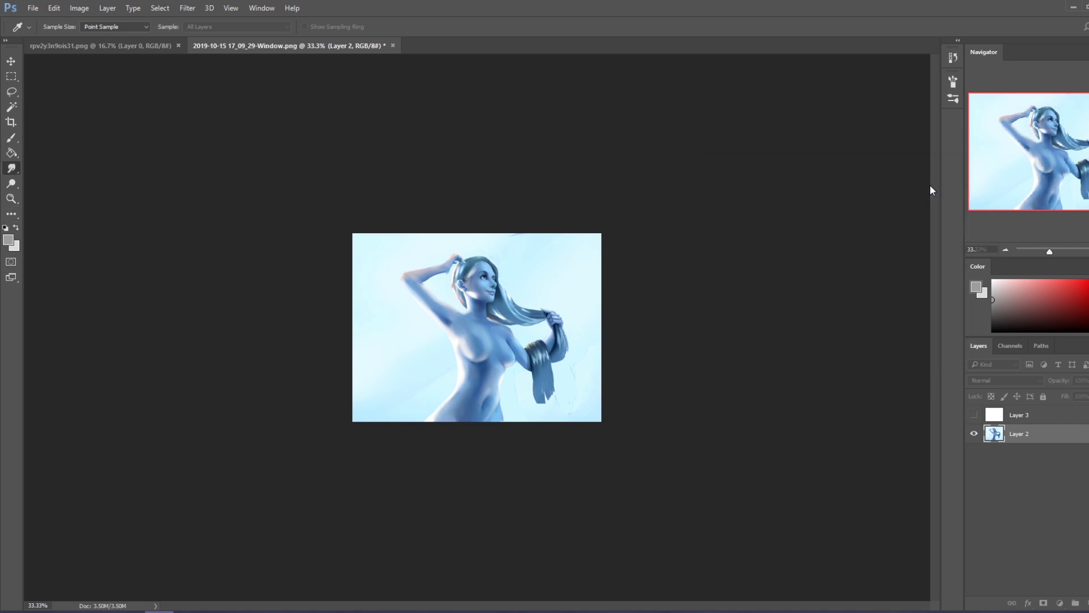
click(934, 191)
key(r)
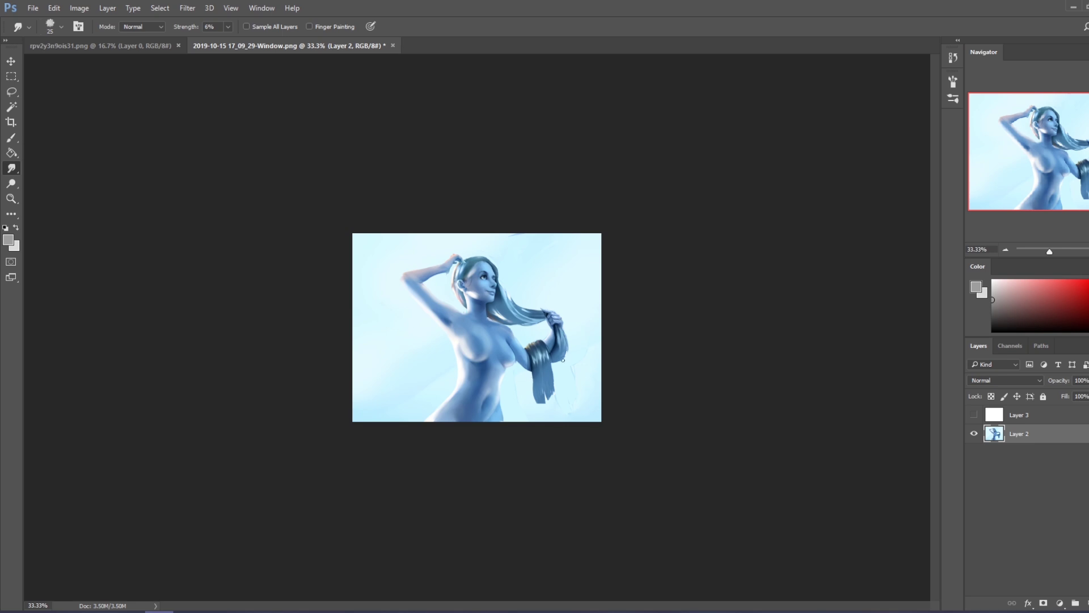
Flatten with Layer 3 shown, then step history back to the last Smudge state.
click(974, 415)
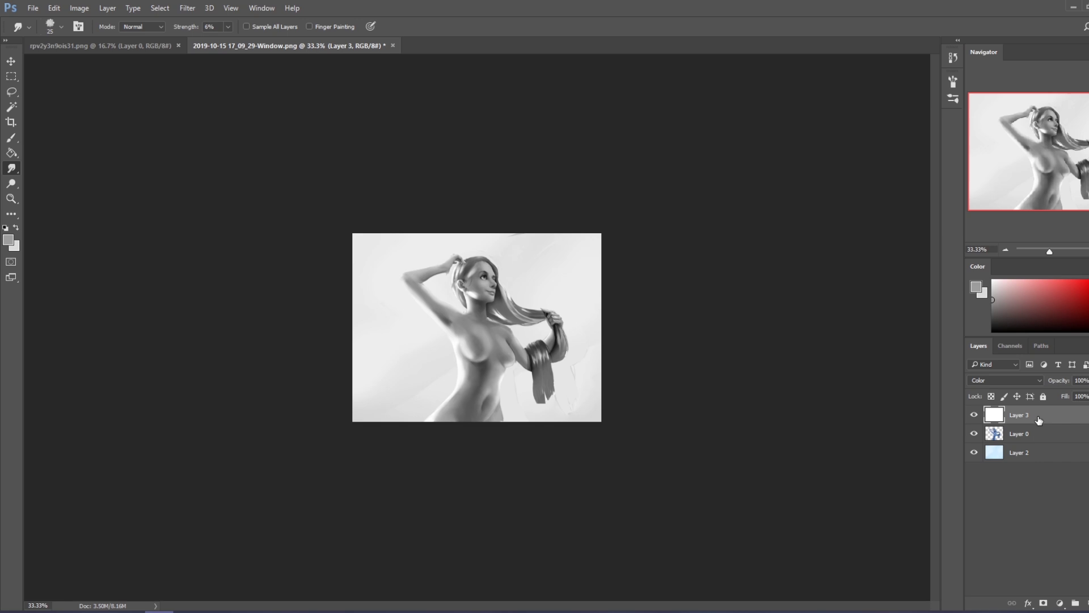
right_click(1039, 418)
click(940, 452)
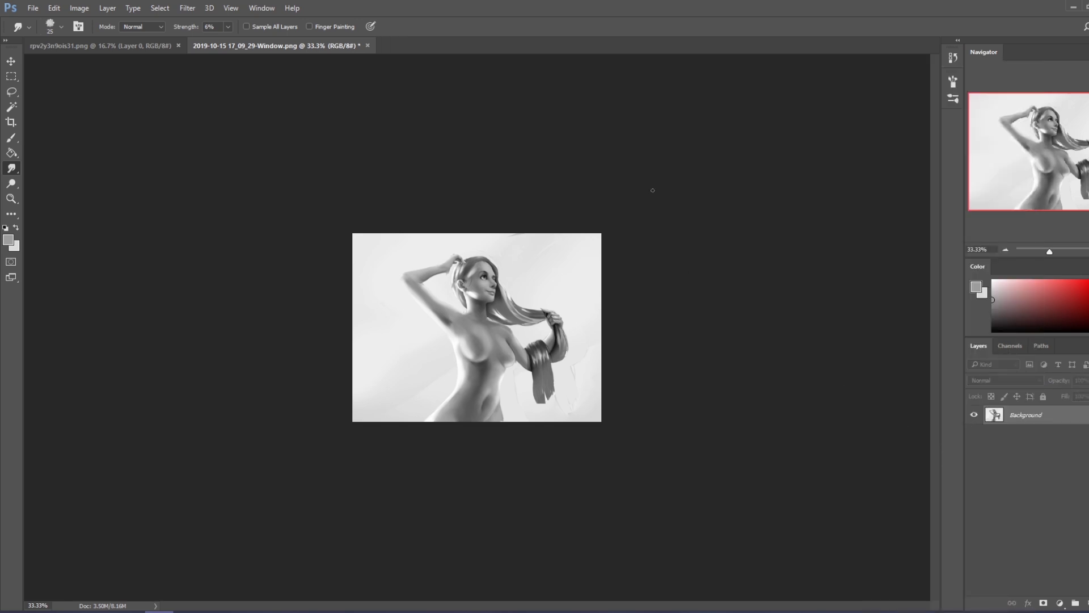
click(953, 57)
key(ctrl+a)
key(ctrl+a)
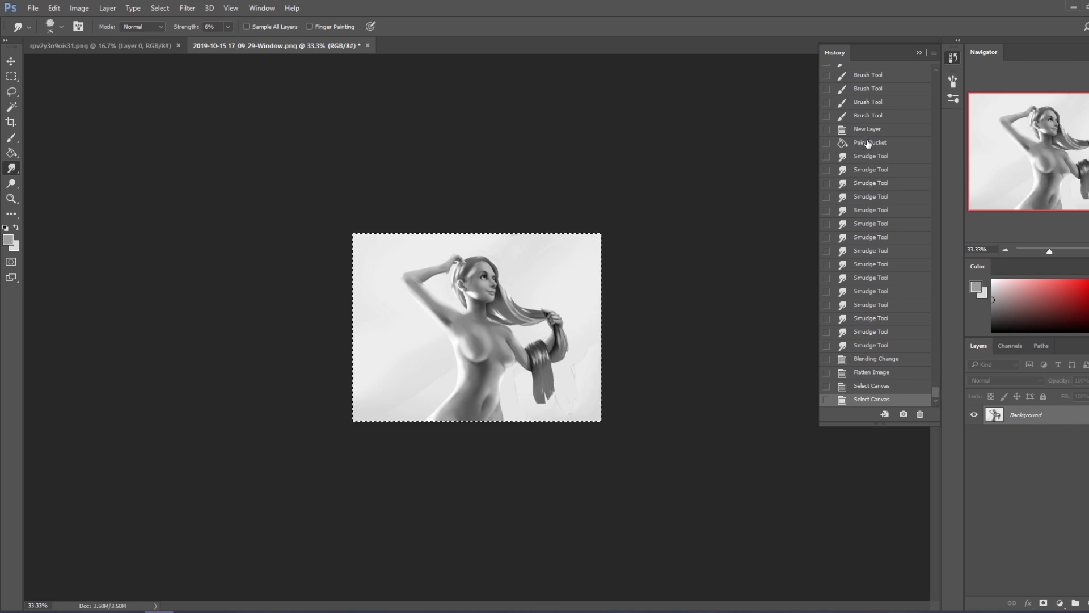
click(880, 345)
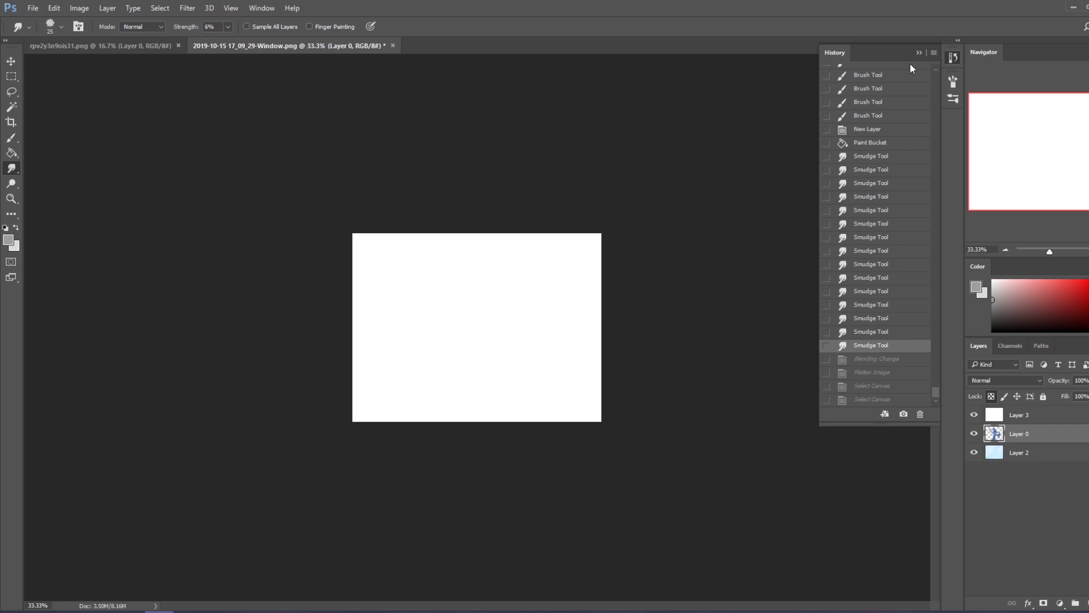
Compare the restored painting with the original opening snapshot, zoomed to 50%.
click(919, 54)
click(974, 415)
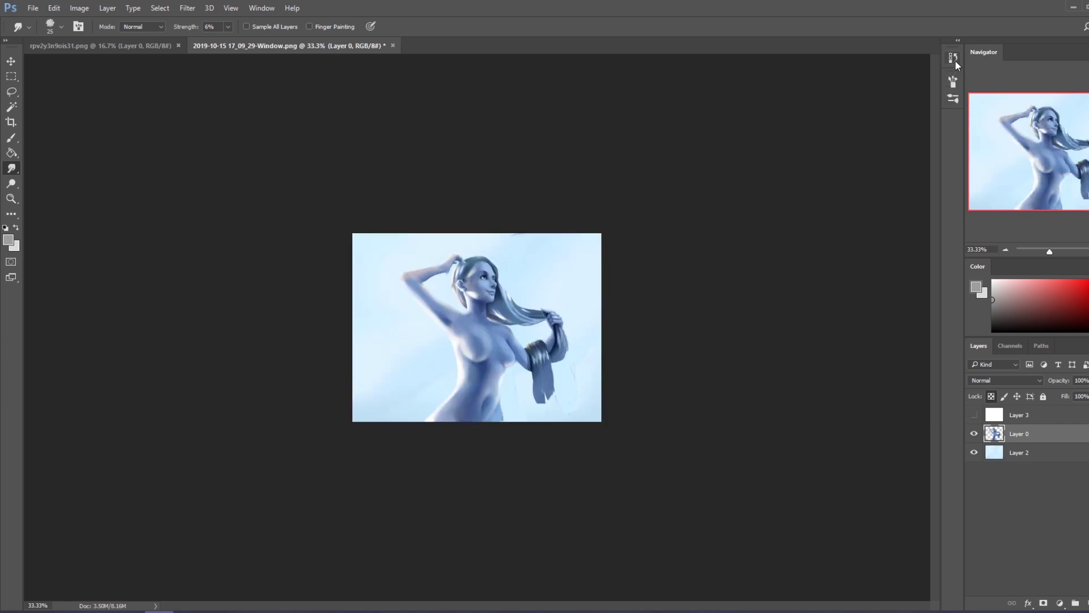
click(953, 58)
drag(936, 390, 936, 71)
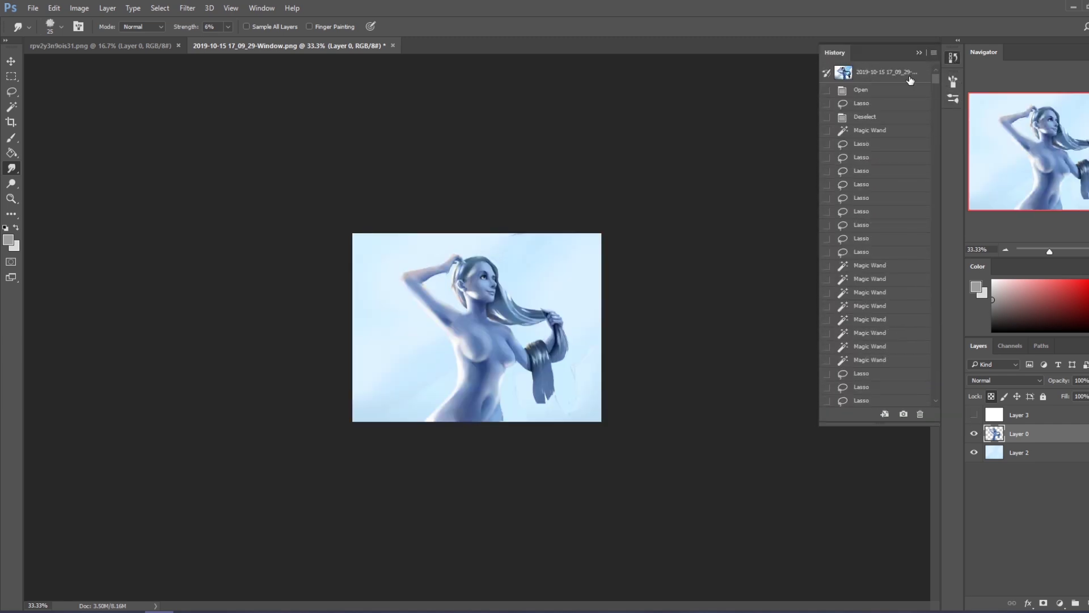
click(901, 74)
key(ctrl+equal)
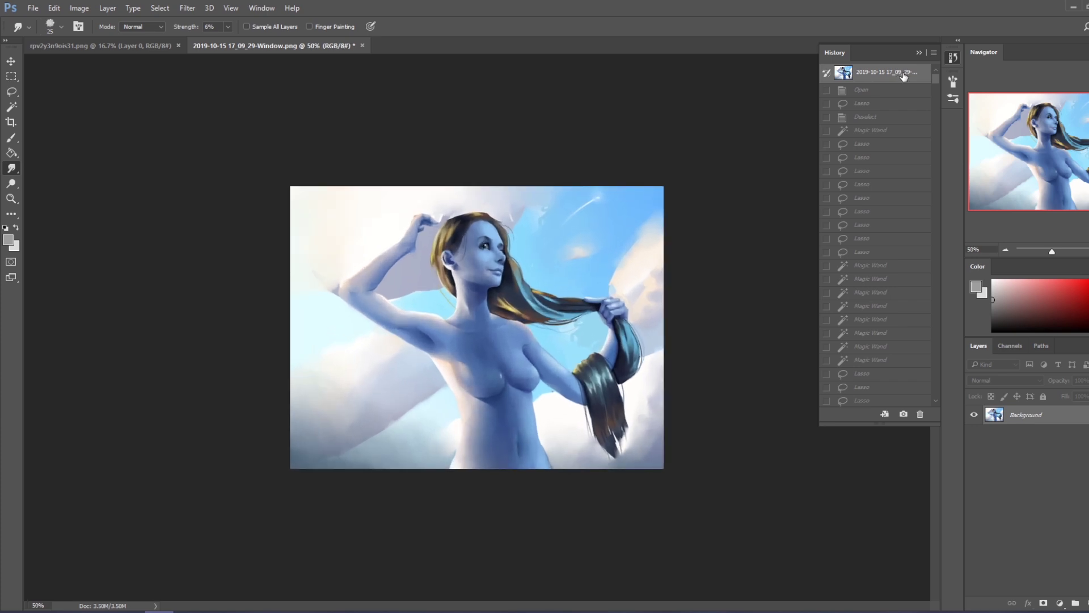
drag(936, 77, 942, 403)
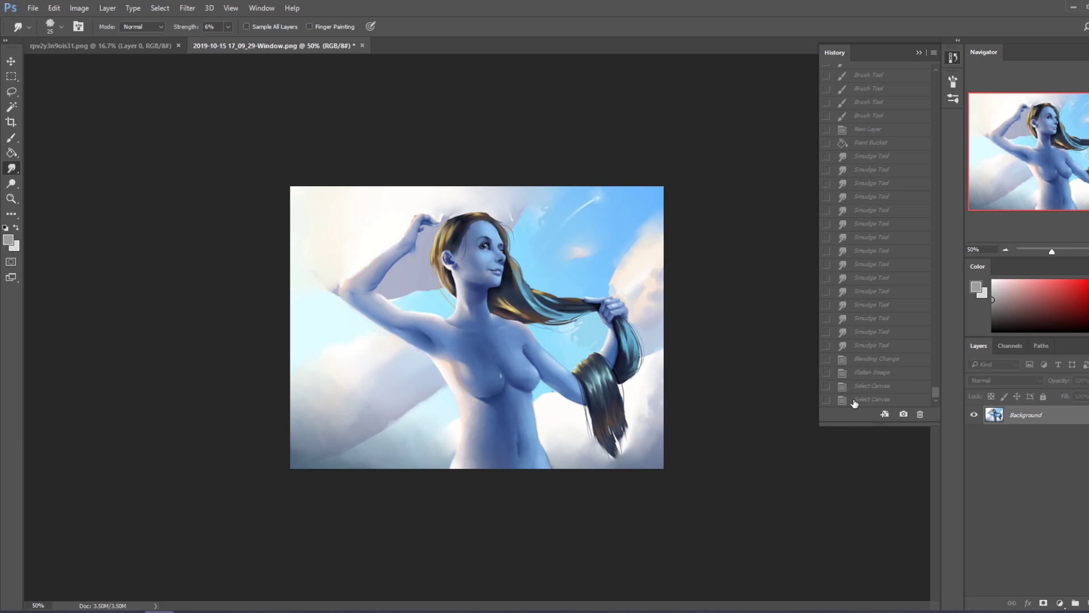
Flip between the final grayscale state and the original colour snapshot.
click(854, 401)
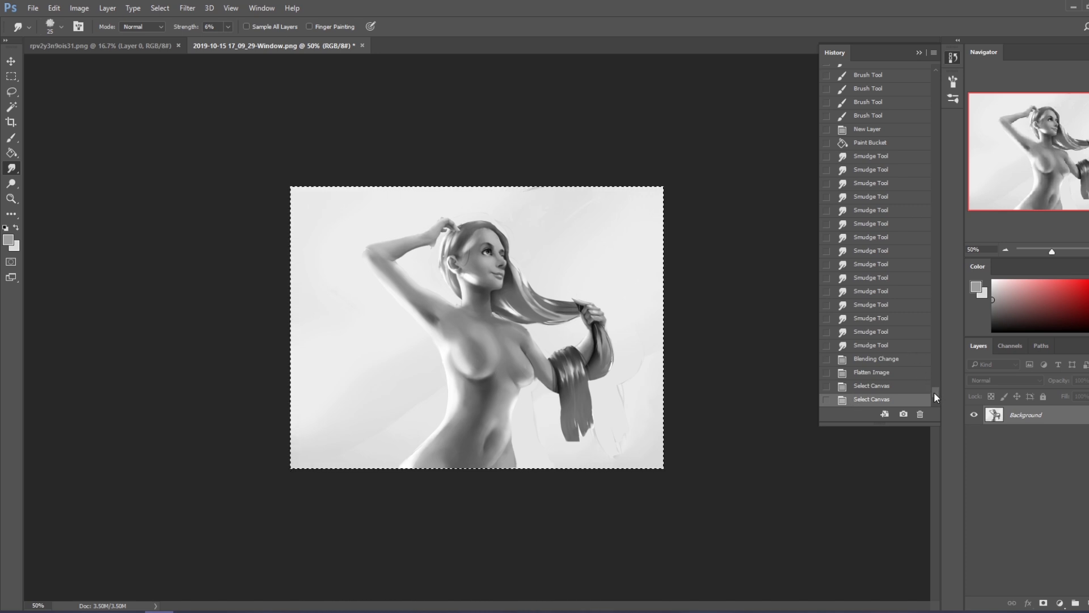
drag(935, 392, 946, 64)
click(873, 72)
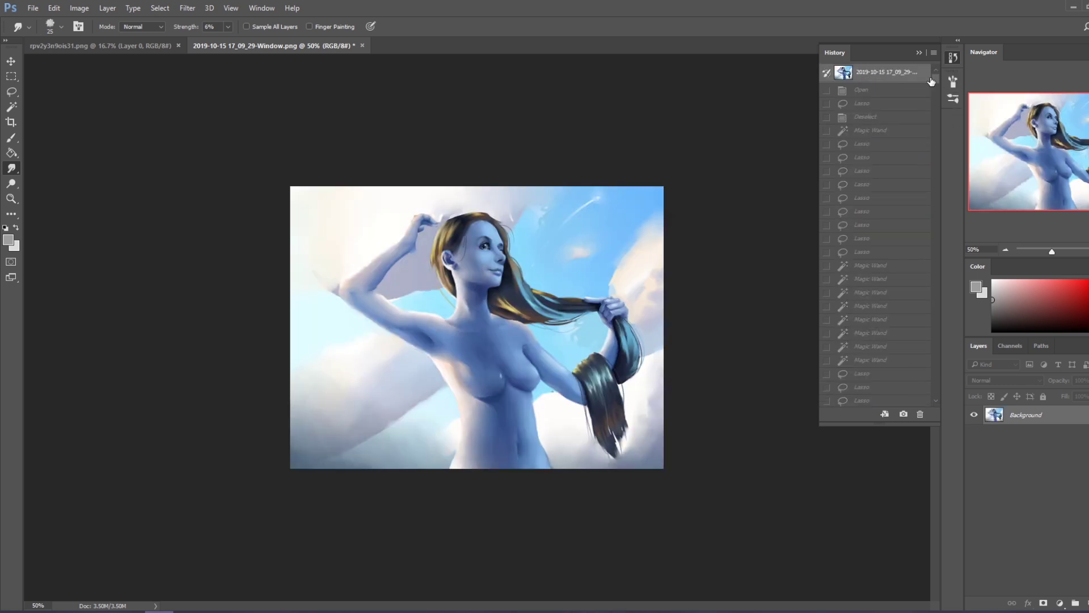
scroll(935, 85, down, 5)
drag(935, 87, 943, 392)
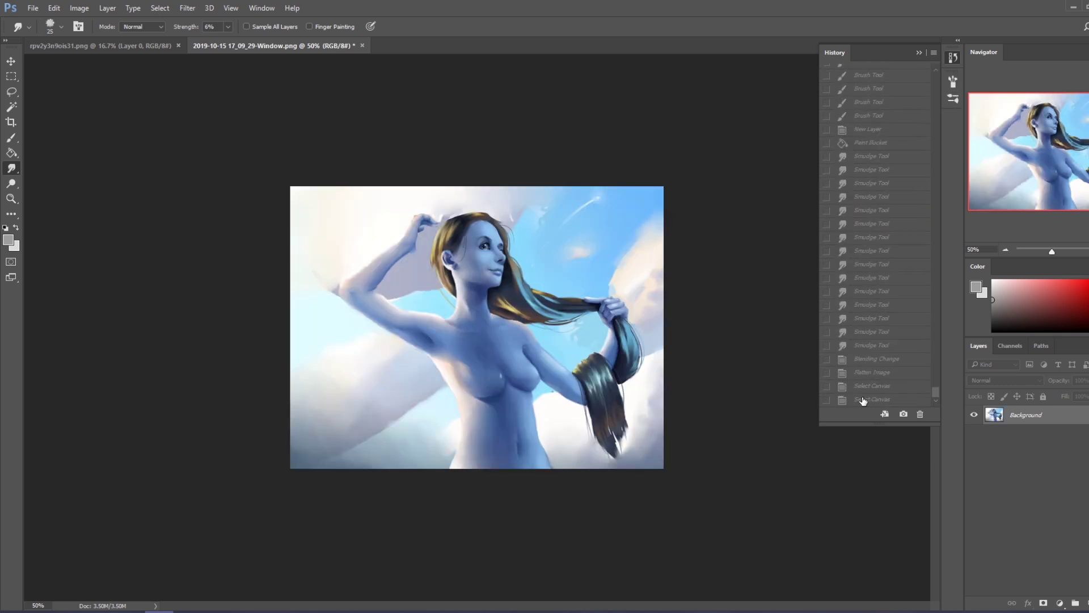
click(858, 397)
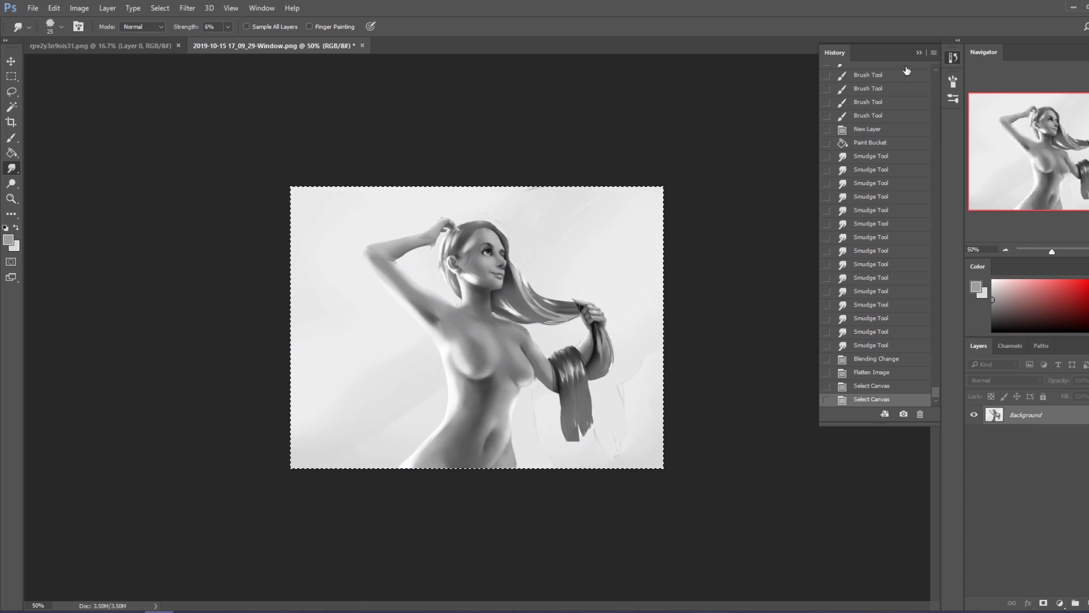
Return to the last Smudge state, discarding the later grayscale and flatten steps.
click(852, 346)
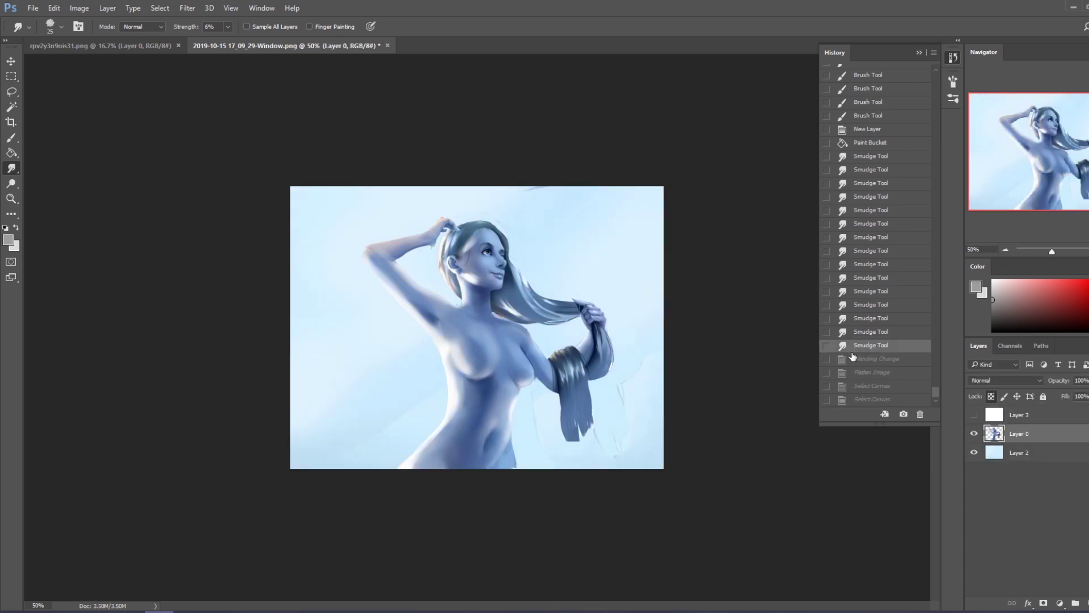
click(806, 462)
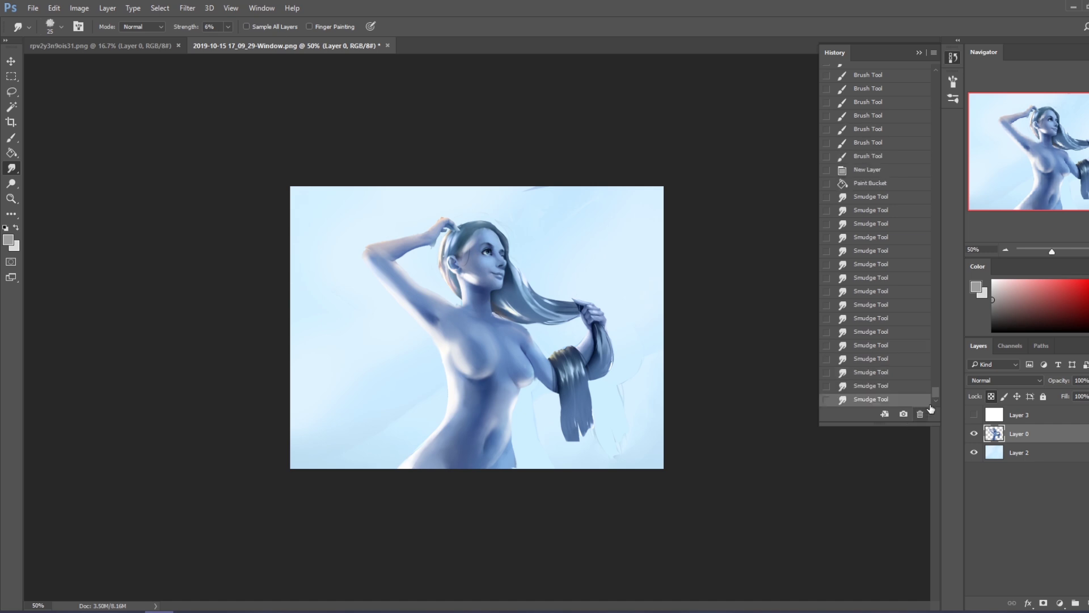
mouse_move(935, 395)
mouse_down()
mouse_move(937, 75)
mouse_move(937, 394)
mouse_up()
click(930, 72)
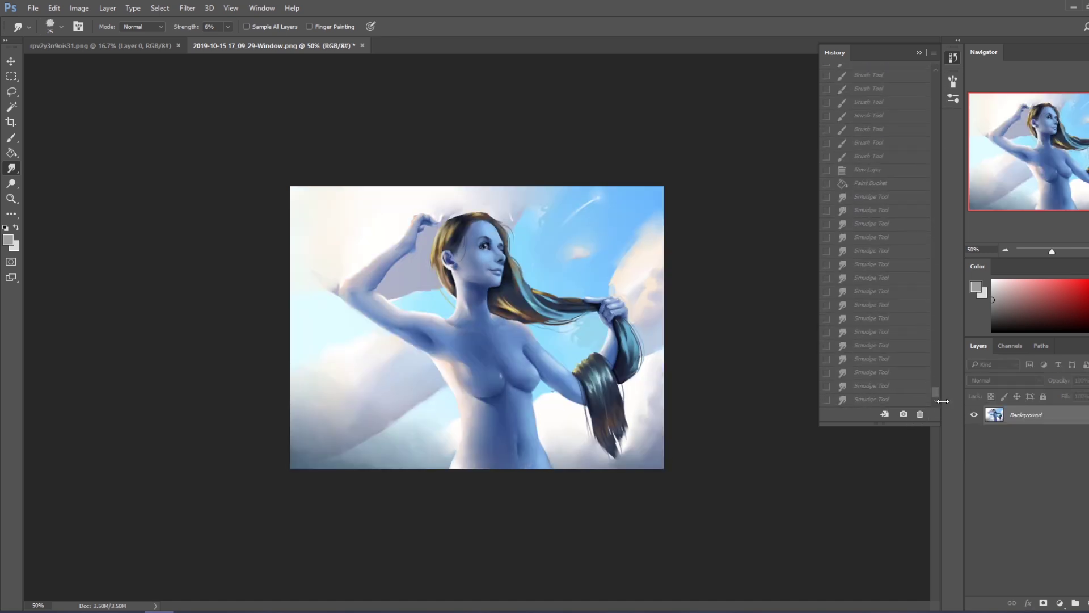
click(868, 400)
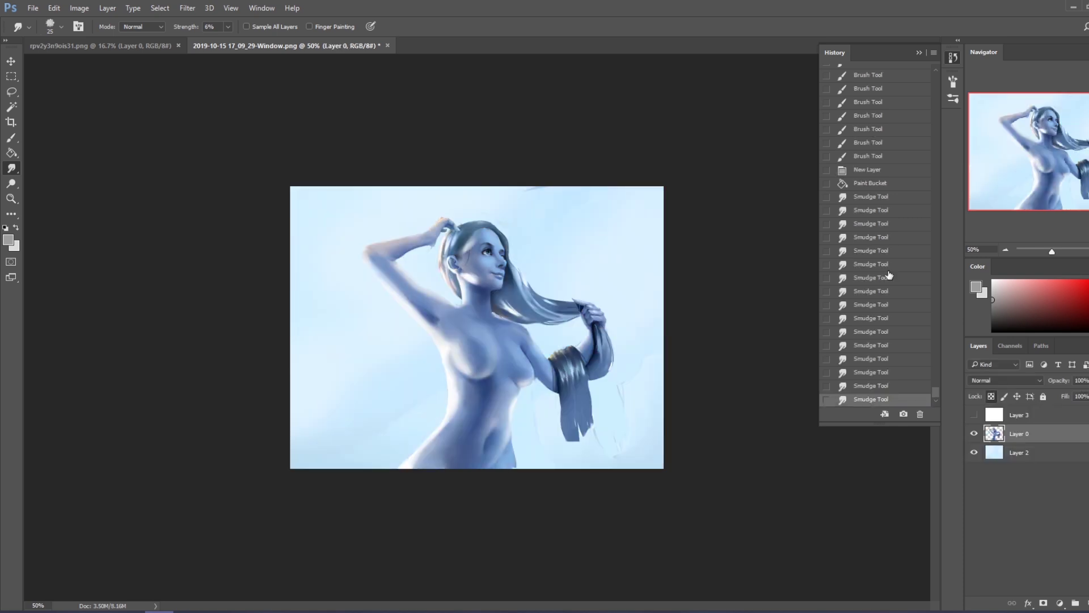
Flatten the image while keeping the hidden white Layer 3 rather than discarding it.
click(917, 50)
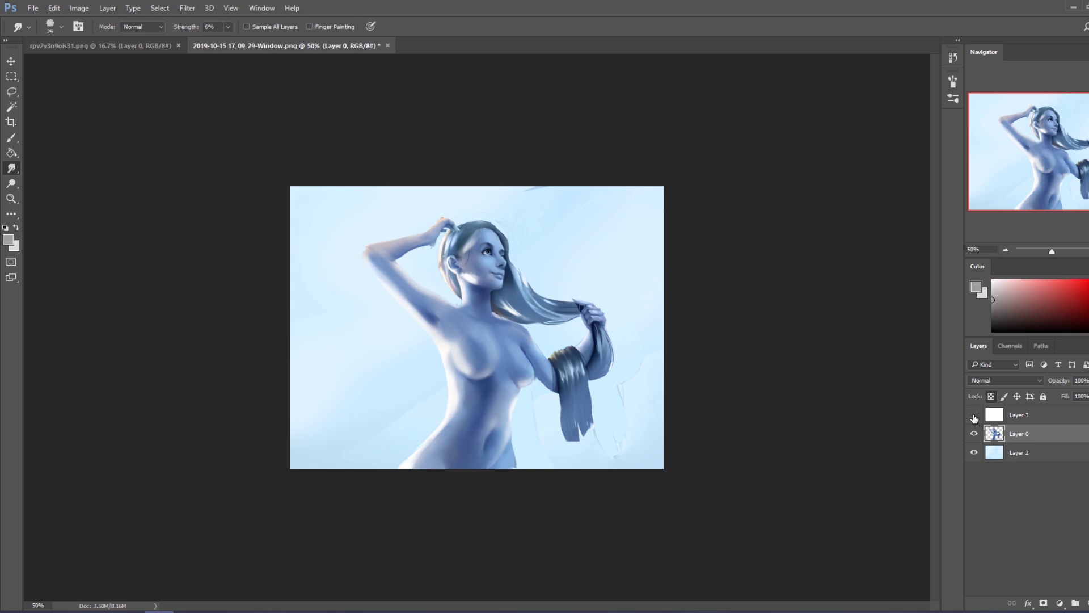
click(974, 415)
click(1044, 418)
right_click(1044, 418)
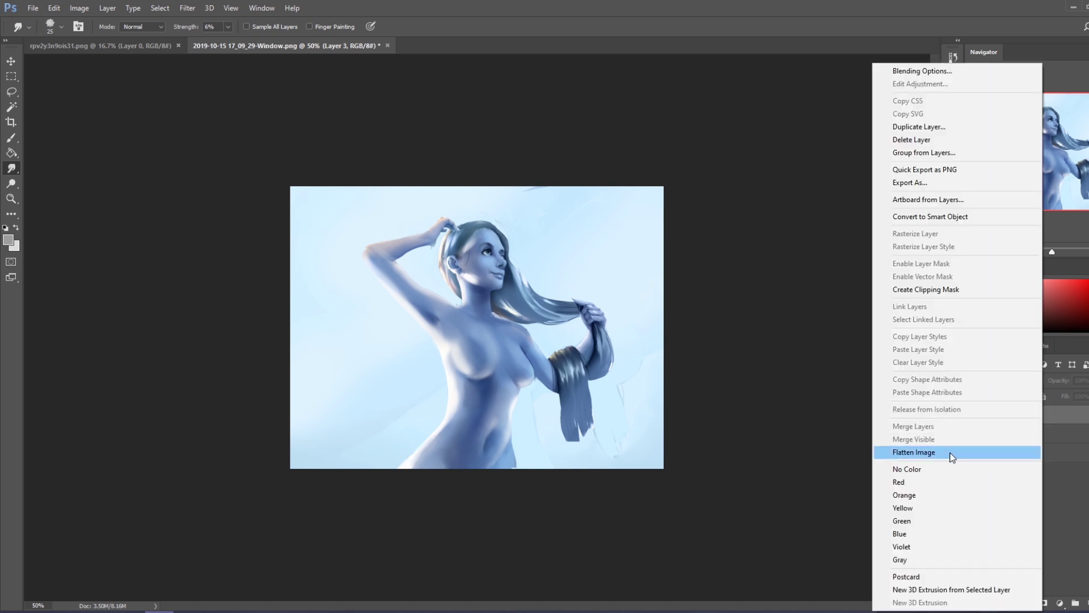
click(951, 450)
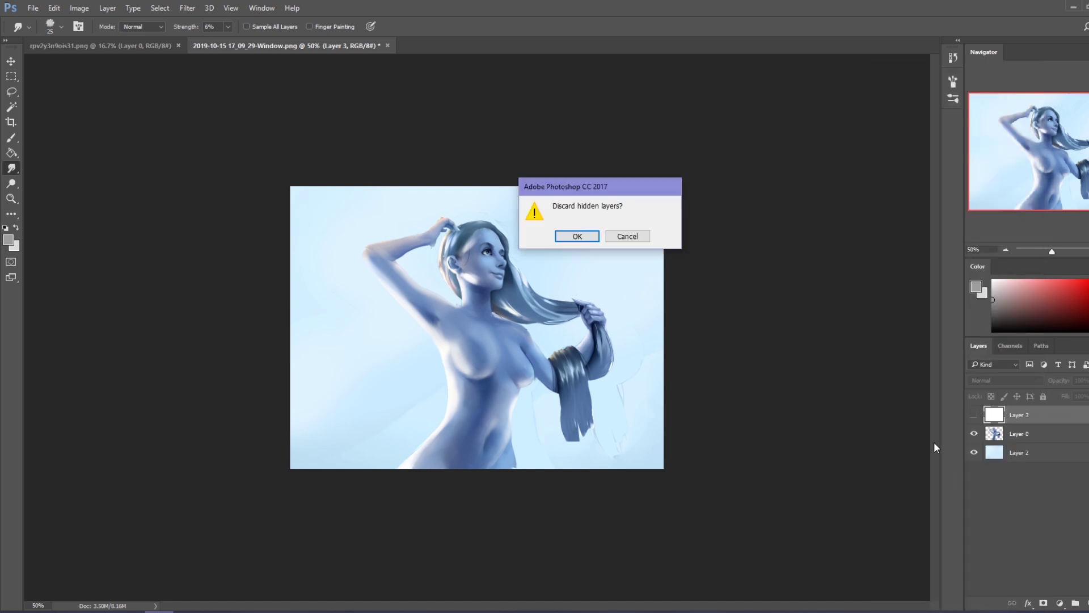
click(627, 236)
Show Layer 3 in Saturation mode for grayscale, then flatten into one Background layer.
click(974, 414)
right_click(1022, 415)
key(Escape)
click(1005, 381)
click(982, 595)
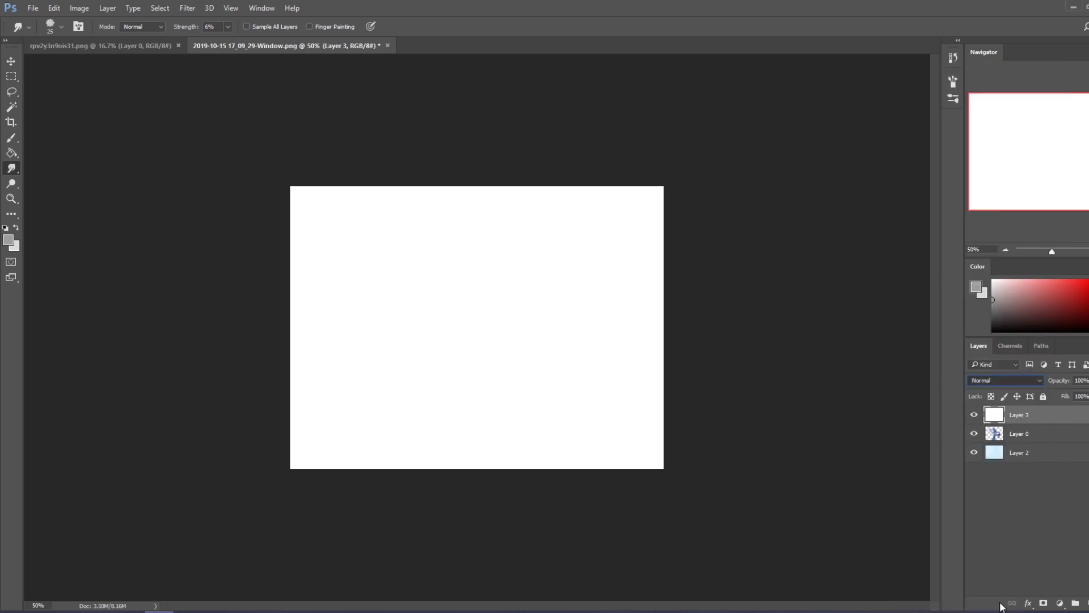
right_click(1045, 409)
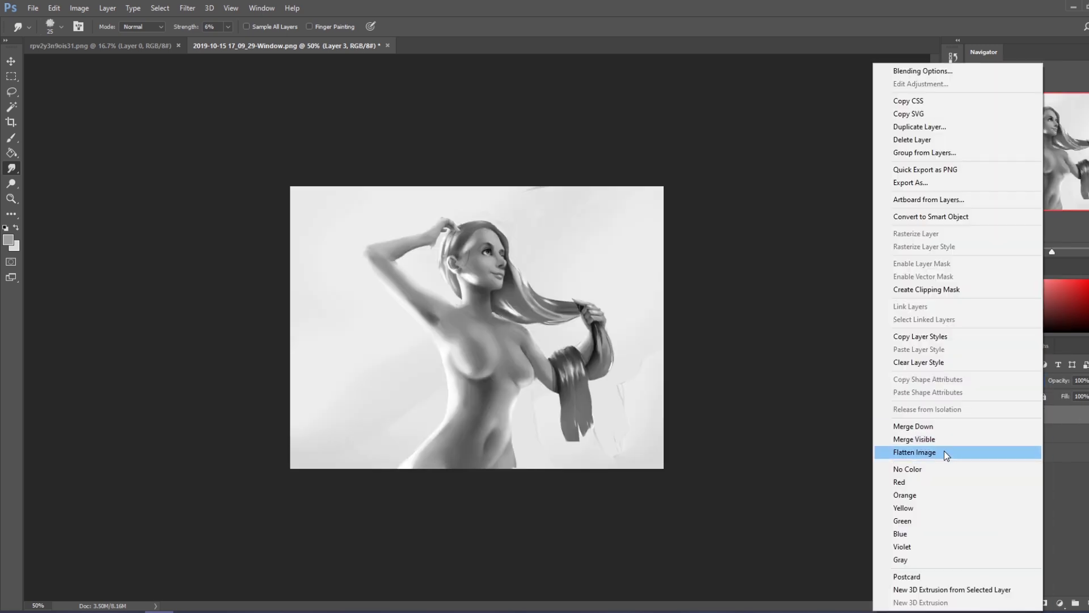
click(944, 452)
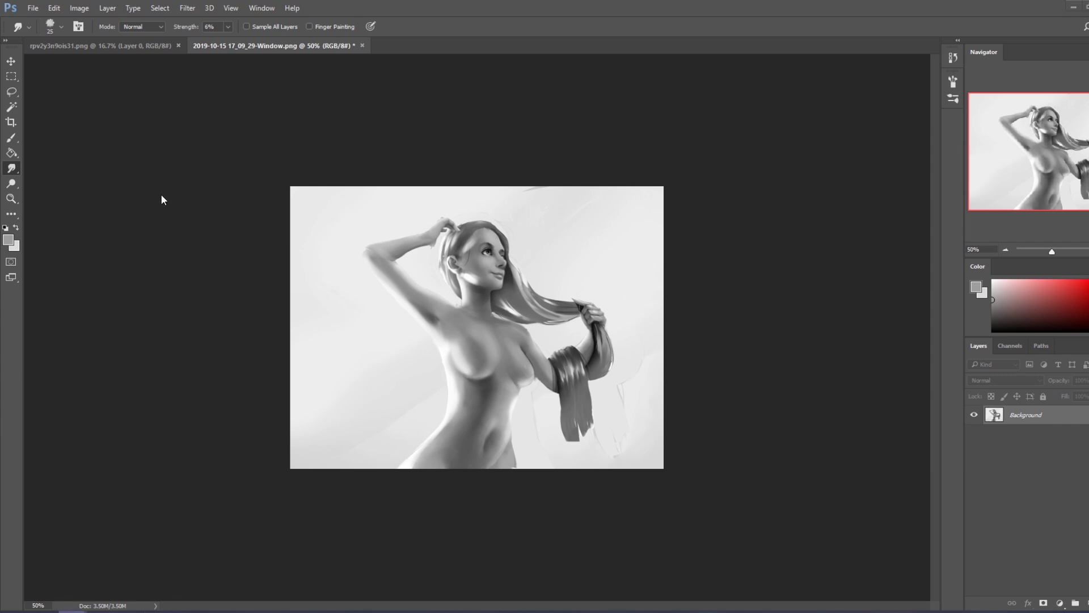
click(363, 45)
Save the grayscale painting, then set the Crop tool to Ratio with cleared values.
click(559, 244)
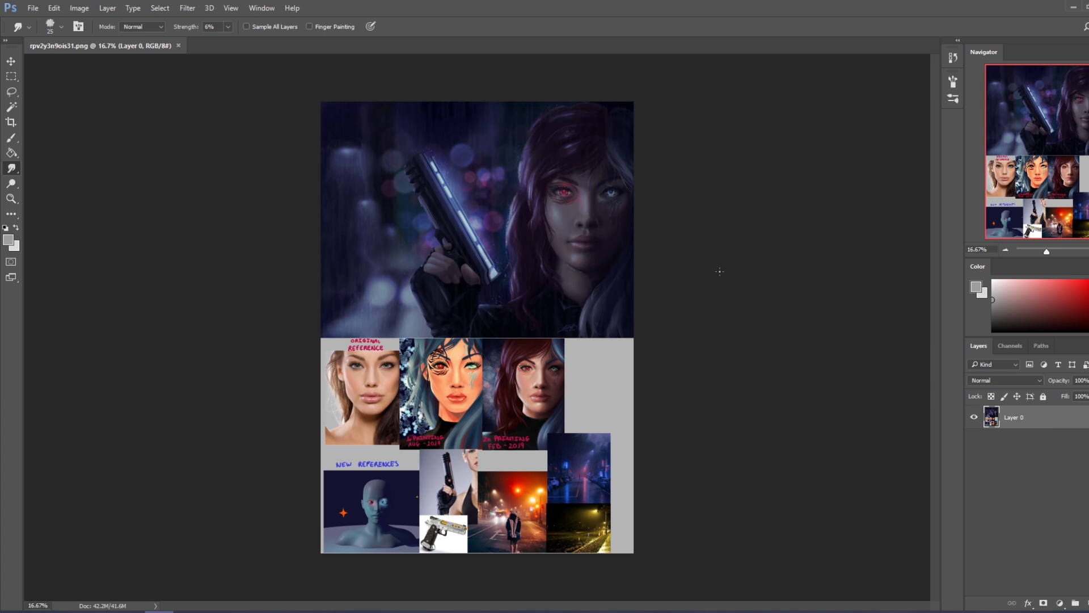
key(c)
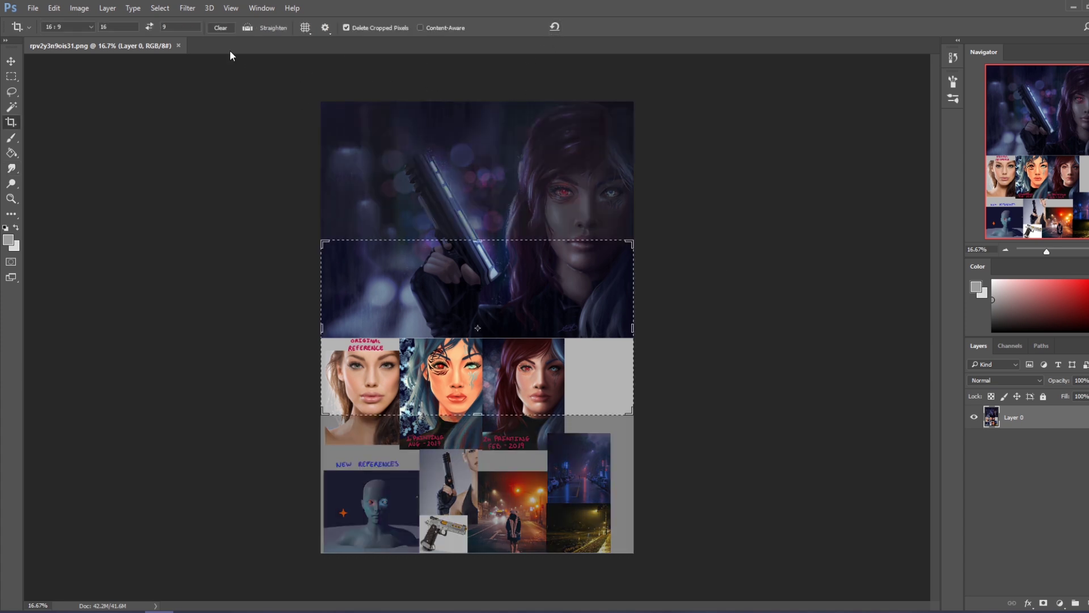
click(71, 28)
click(57, 39)
click(83, 27)
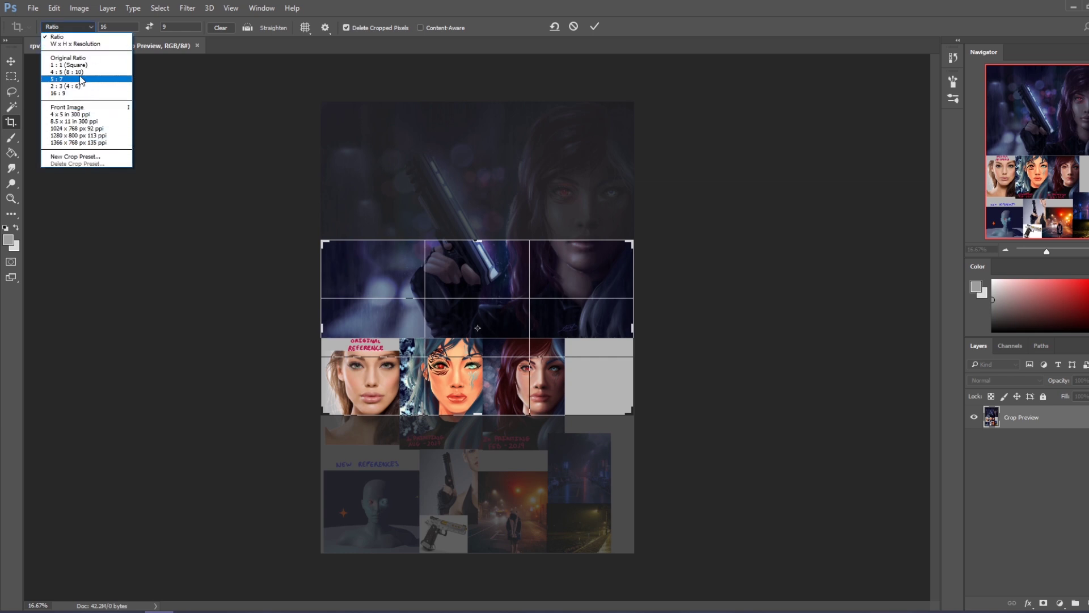
click(101, 26)
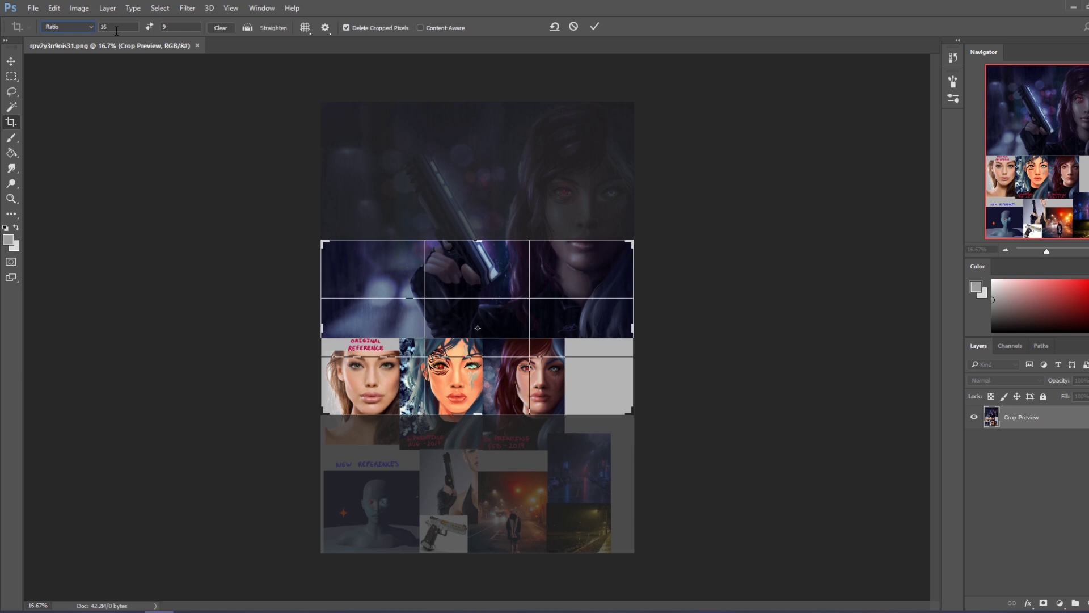
key(BackSpace)
key(Tab)
key(BackSpace)
Crop the gun painting's bottom edge up, removing the reference sheet beneath.
drag(587, 57, 594, 59)
click(574, 26)
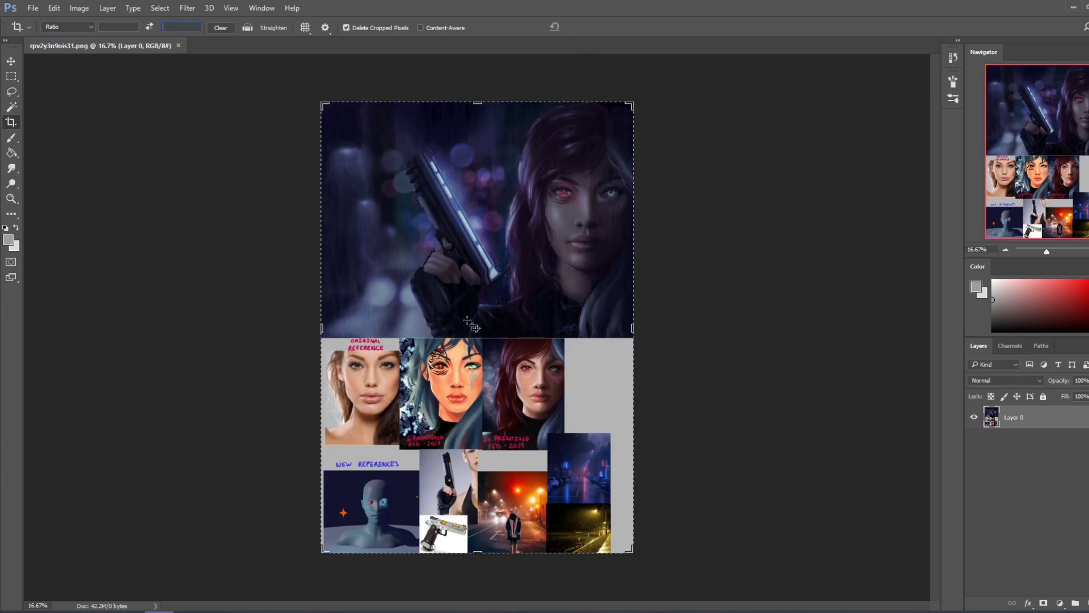
drag(478, 552, 488, 449)
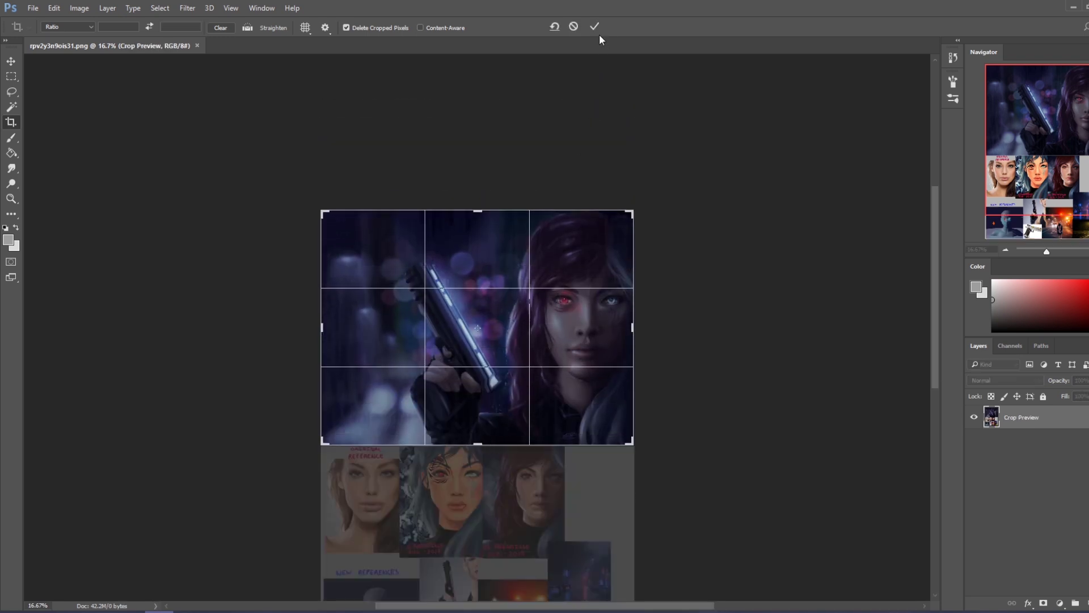
click(594, 27)
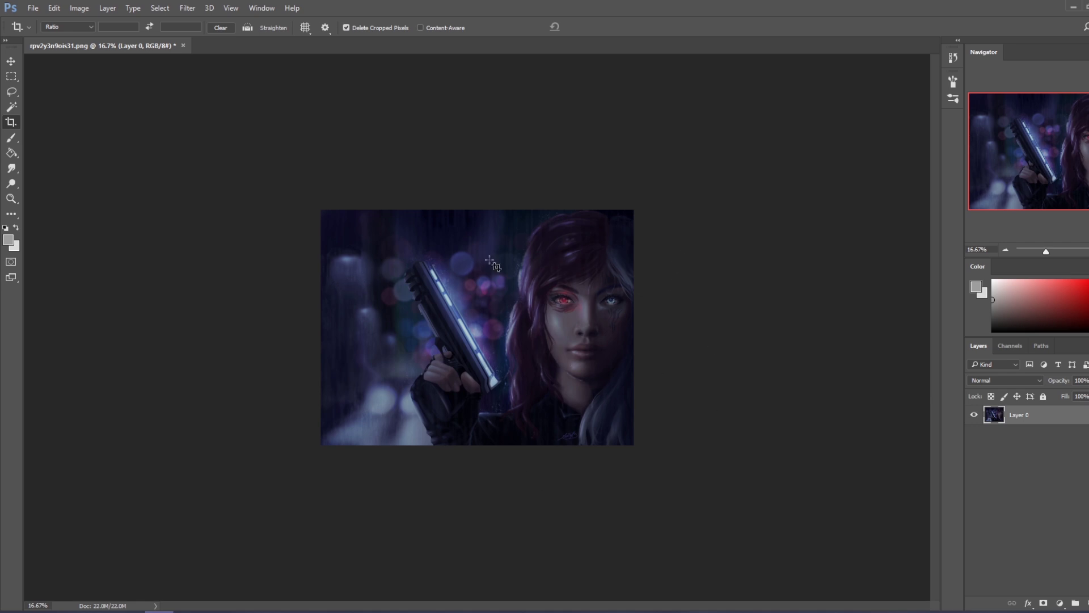
click(187, 8)
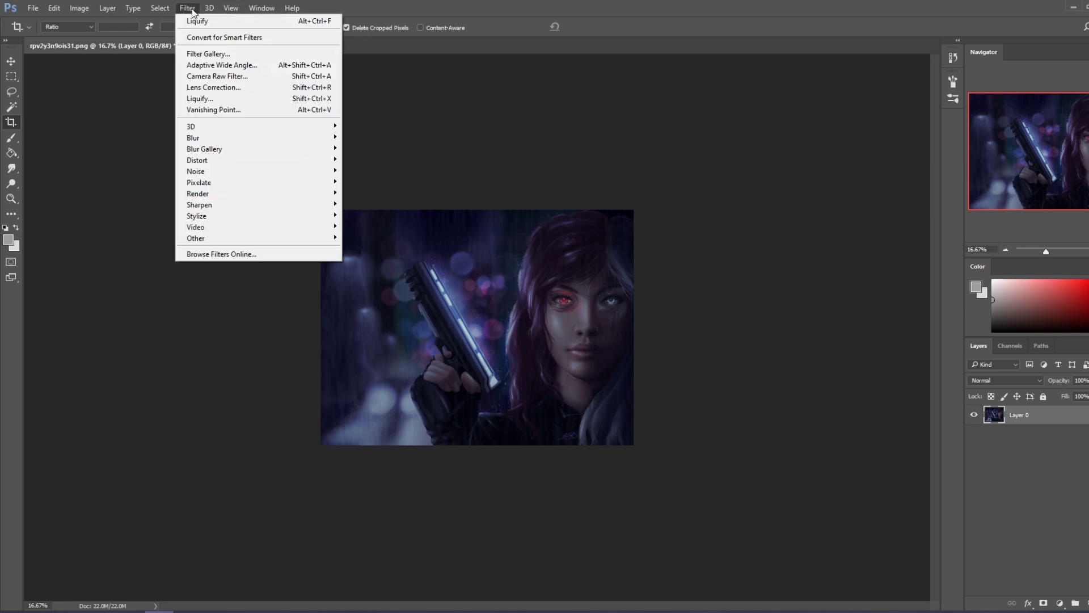
Open Liquify and warp the face and hair downward with a large brush.
click(215, 105)
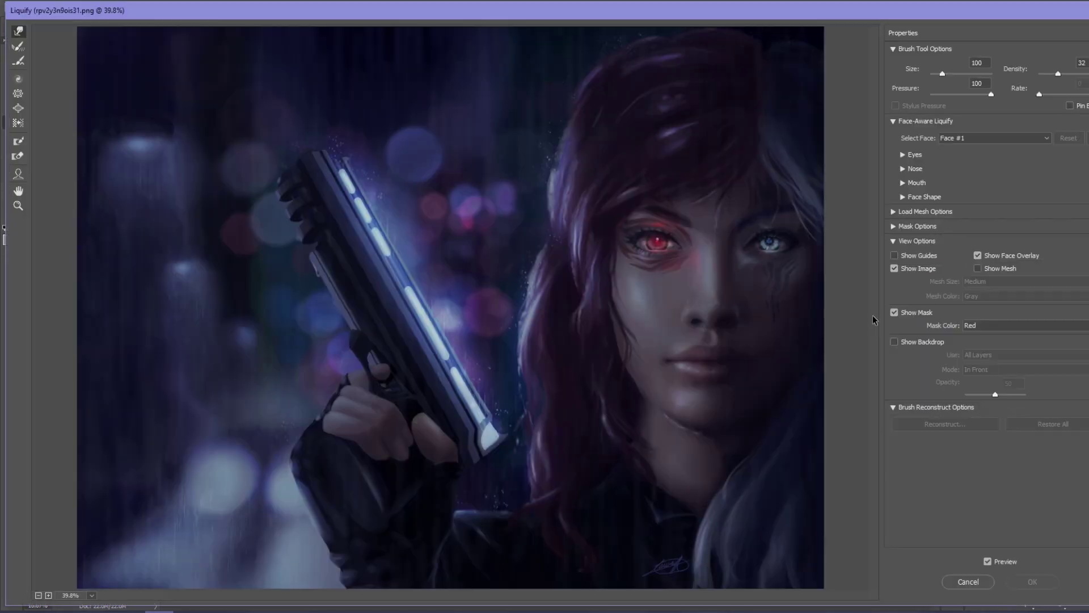
key(ctrl+minus)
key(bracketright)
key(bracketright)
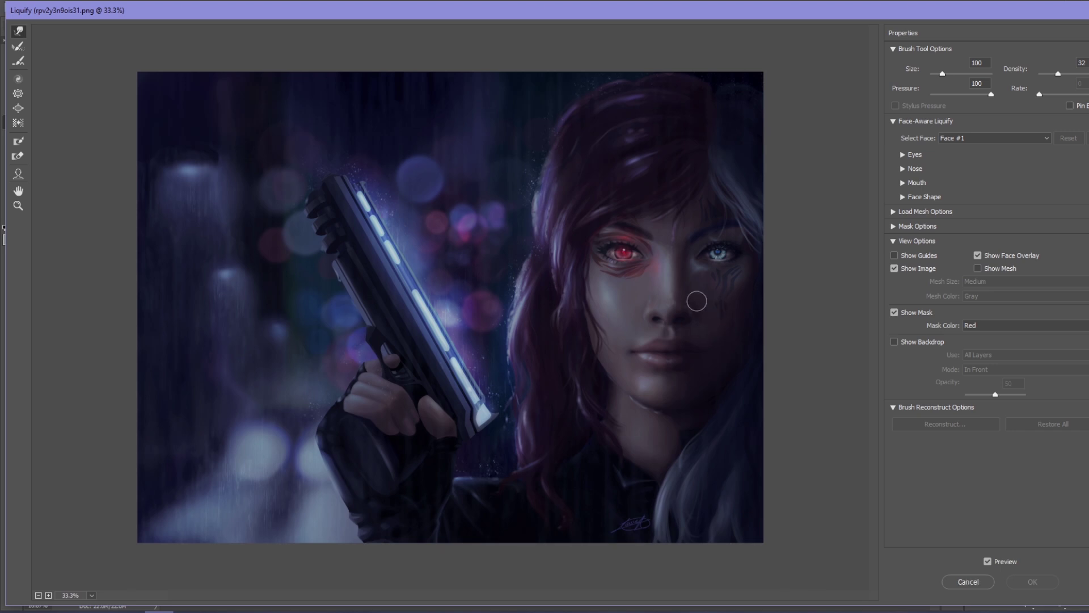
key(bracketright)
key(bracketright)
key(bracketright)
key(bracketright)
key(bracketright)
key(bracketright)
key(bracketright)
key(bracketright)
key(bracketright)
key(bracketright)
key(bracketright)
scroll(652, 278, down, 3)
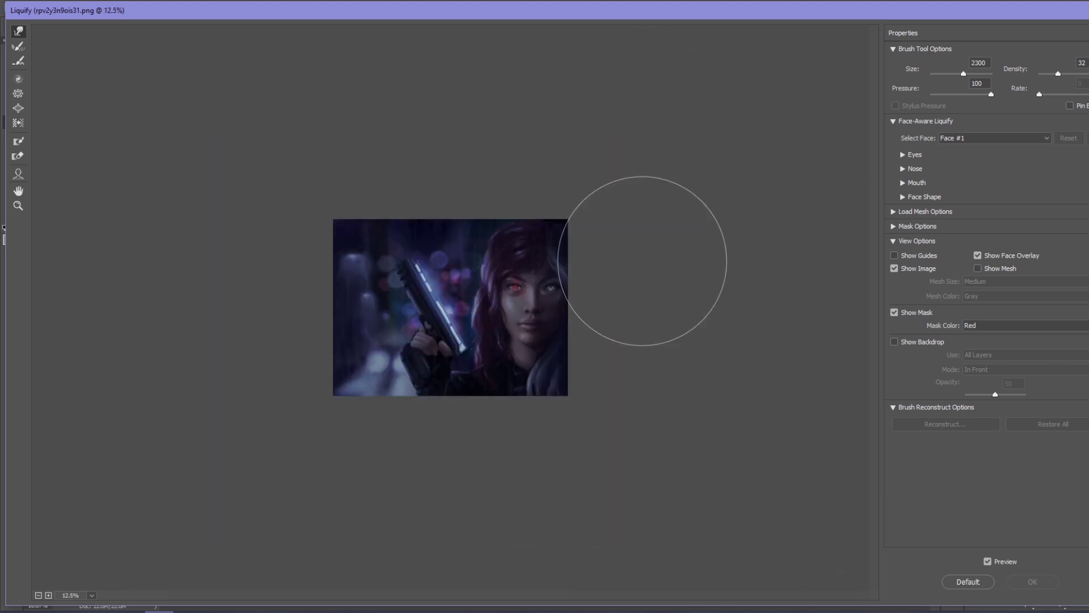
mouse_move(533, 270)
mouse_down()
mouse_move(529, 319)
mouse_move(564, 292)
mouse_move(494, 282)
mouse_move(562, 289)
mouse_move(528, 298)
mouse_up()
Resize the Forward Warp brush from 1700 down to 250 for finer face edits.
key(bracketleft)
key(bracketleft)
key(bracketleft)
key(bracketleft)
key(bracketleft)
key(bracketleft)
key(bracketleft)
key(bracketleft)
key(bracketleft)
key(bracketleft)
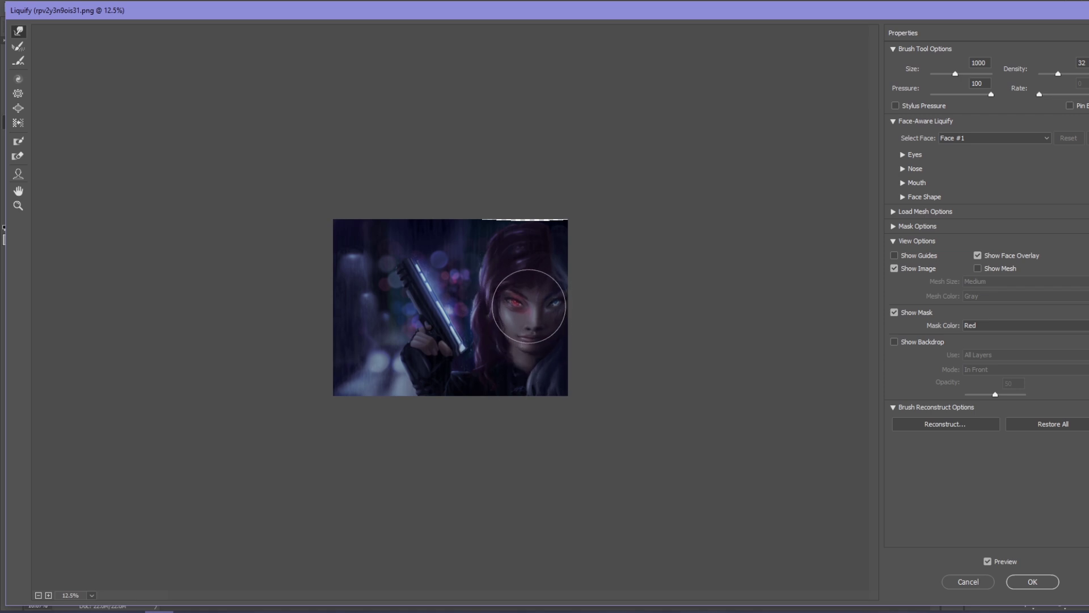
key(bracketleft)
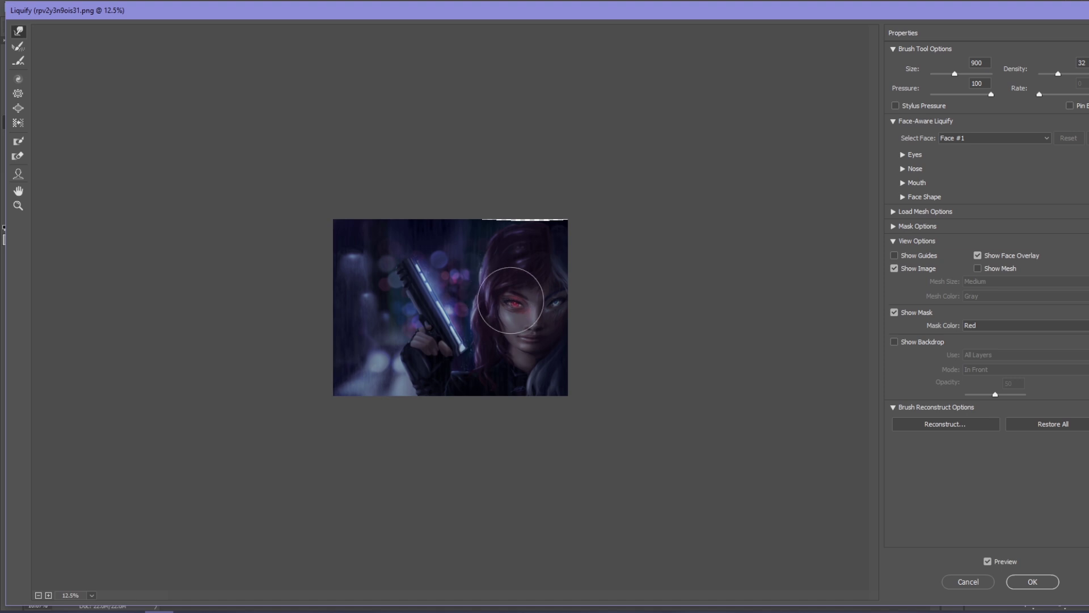
key(bracketleft)
key(bracketleft)
key(bracketleft)
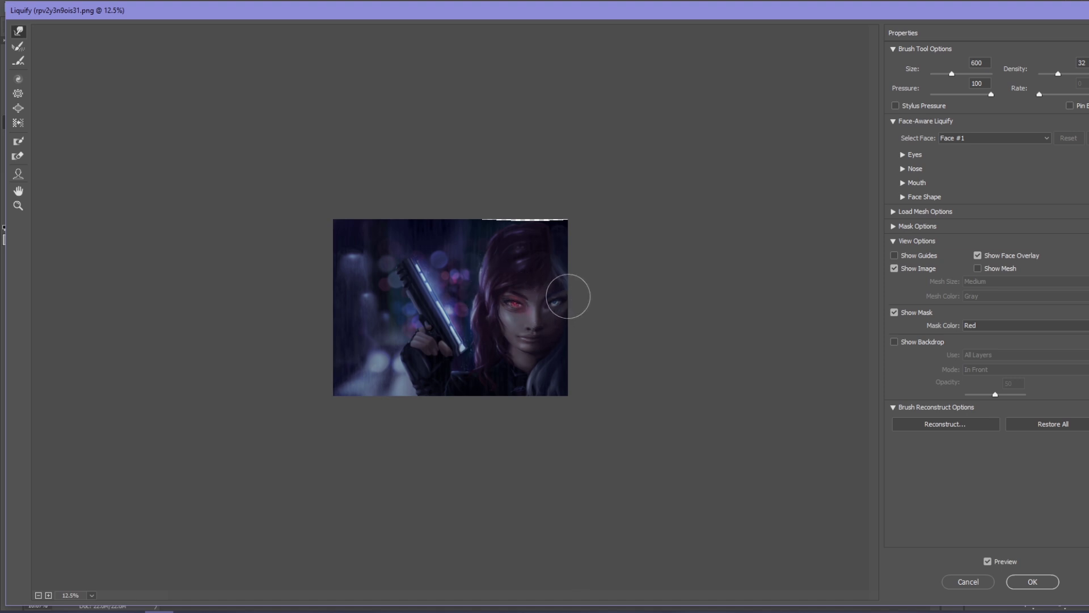
key(bracketright)
key(bracketright)
key(bracketleft)
key(bracketright)
key(bracketright)
key(bracketright)
key(bracketright)
key(bracketright)
key(bracketright)
key(bracketright)
key(bracketright)
key(bracketleft)
key(bracketleft)
key(bracketleft)
key(bracketleft)
key(bracketleft)
key(bracketleft)
key(bracketleft)
key(bracketleft)
key(bracketleft)
key(bracketleft)
key(bracketleft)
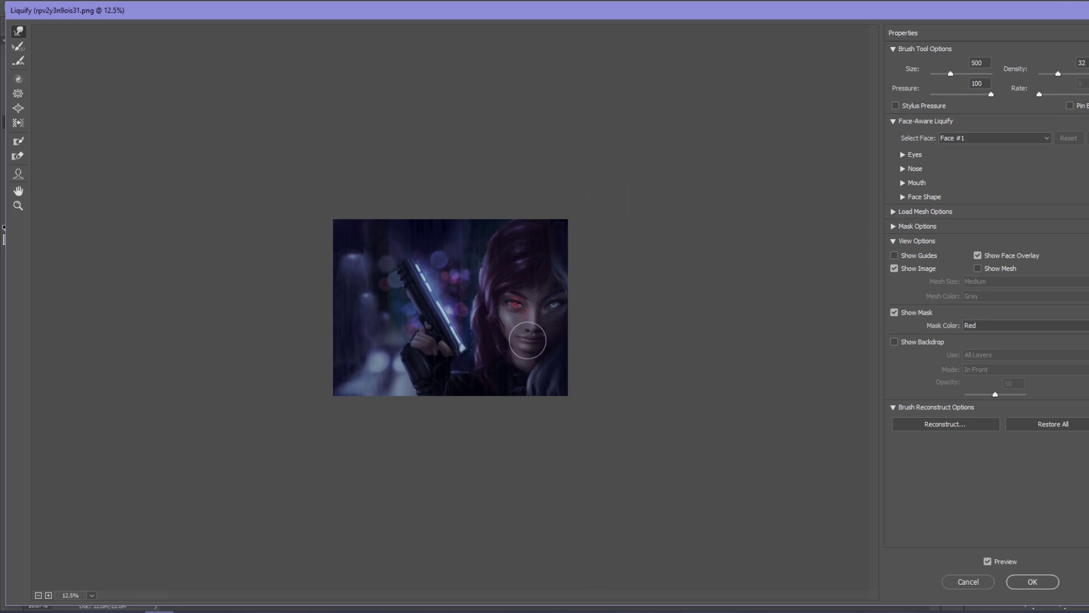
key(bracketleft)
Warp the woman's lower face with an enlarged Forward Warp brush, then fine-tune the brush size.
key(bracketright)
key(bracketright)
key(bracketright)
key(bracketright)
key(bracketright)
drag(531, 359, 513, 342)
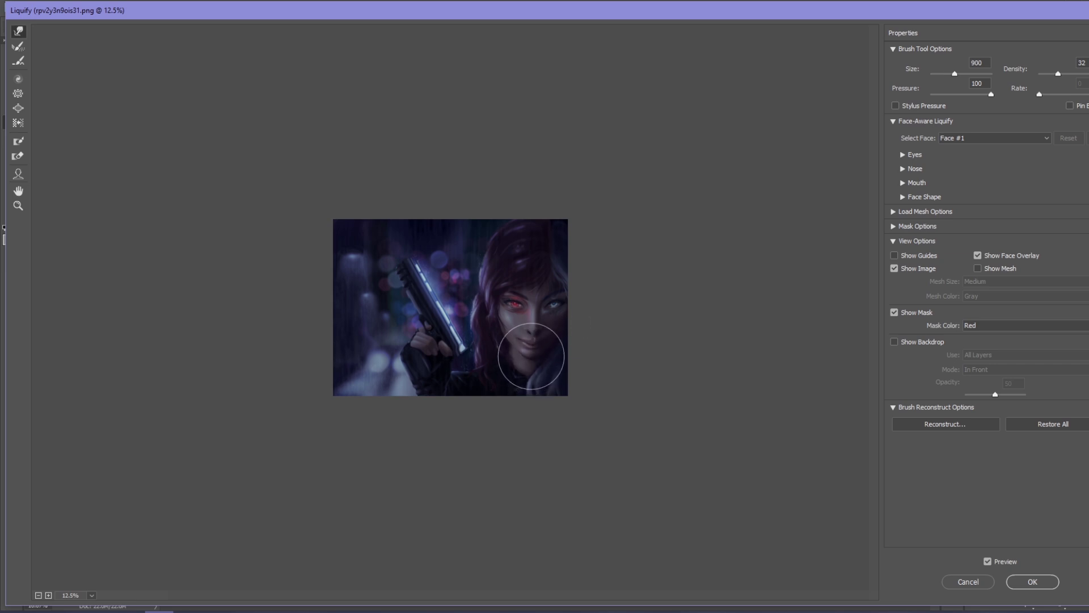
key(bracketleft)
key(bracketleft)
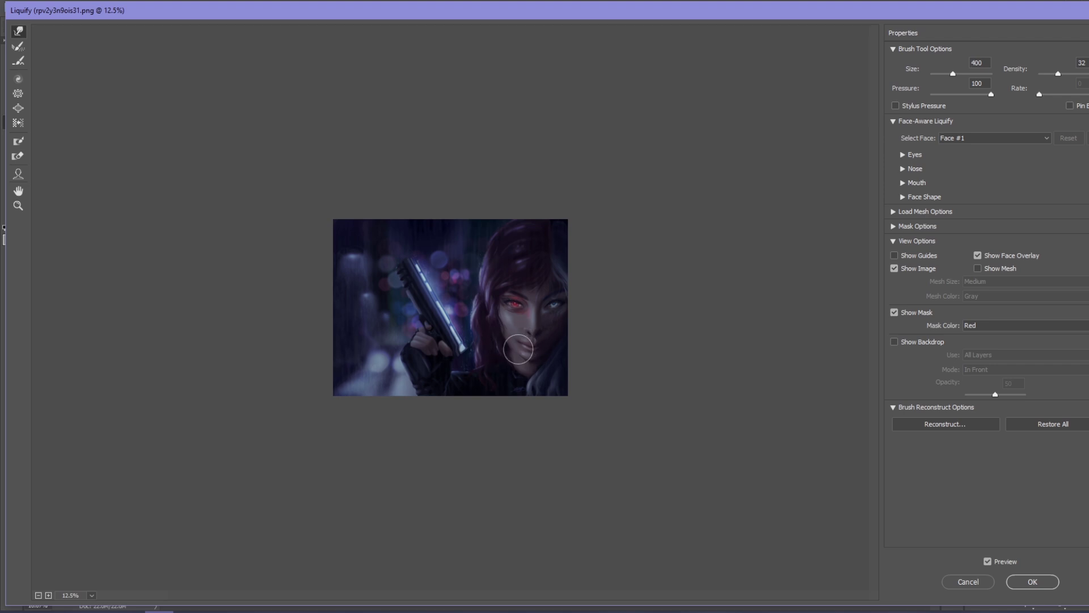
key(bracketleft)
key(bracketleft)
key(bracketleft)
key(bracketleft)
key(bracketright)
key(bracketright)
key(bracketright)
key(bracketleft)
key(bracketleft)
key(bracketright)
key(bracketright)
key(bracketright)
key(bracketright)
key(bracketleft)
key(bracketleft)
key(bracketleft)
key(bracketleft)
key(bracketleft)
key(bracketright)
key(bracketright)
key(bracketleft)
key(bracketleft)
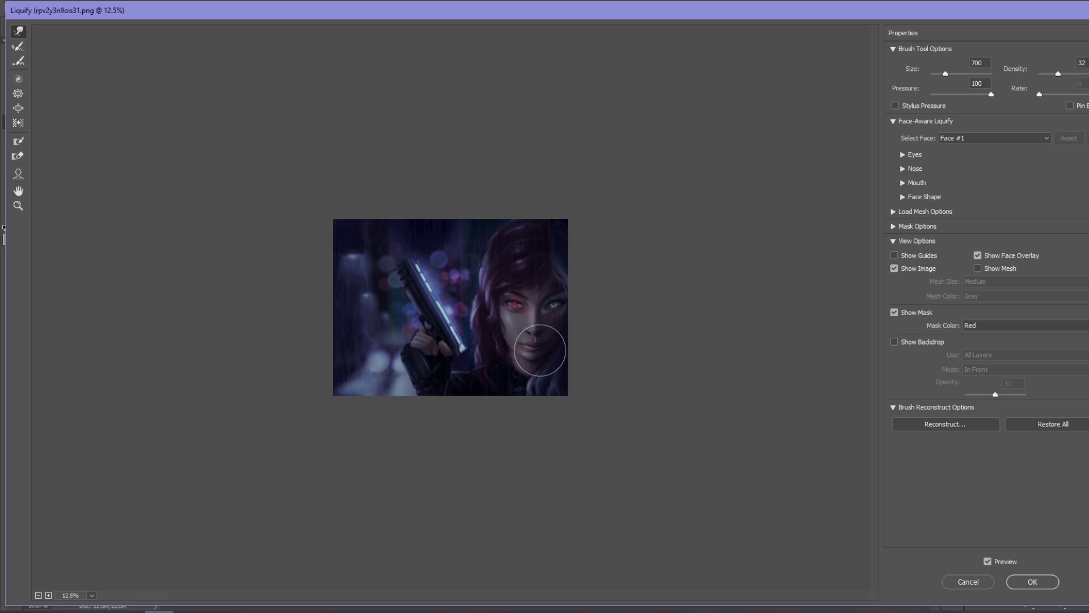
Reshape the hair on top of her head, settling the warp brush at size 400.
key(bracketright)
key(bracketright)
key(bracketright)
key(bracketright)
key(bracketright)
key(bracketright)
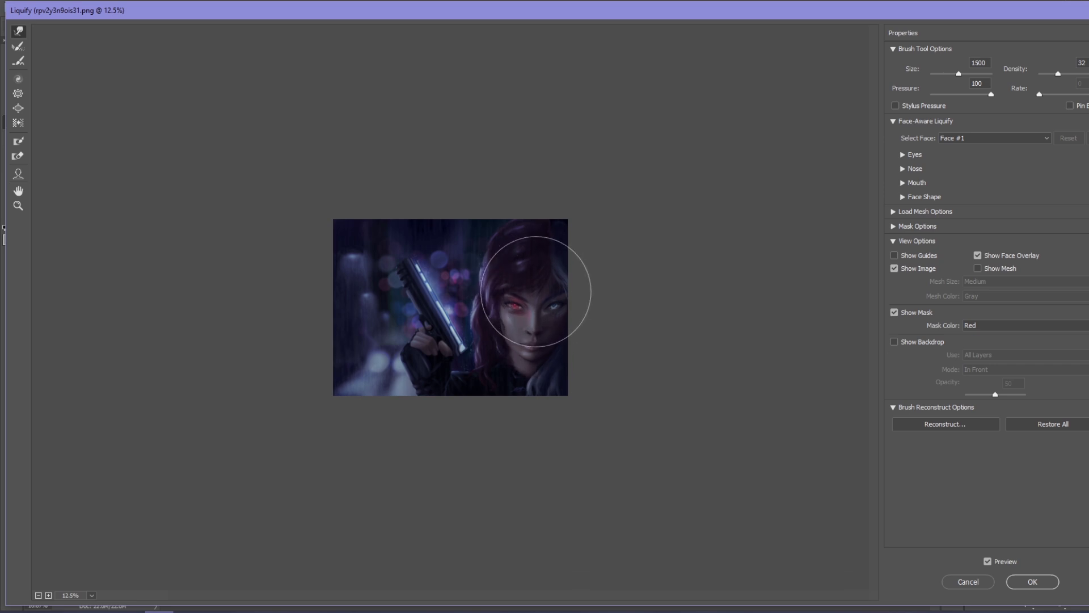
key(bracketleft)
key(bracketleft)
mouse_move(536, 259)
mouse_down()
mouse_move(528, 214)
mouse_move(554, 242)
mouse_up()
key(bracketleft)
key(bracketleft)
key(bracketleft)
key(bracketleft)
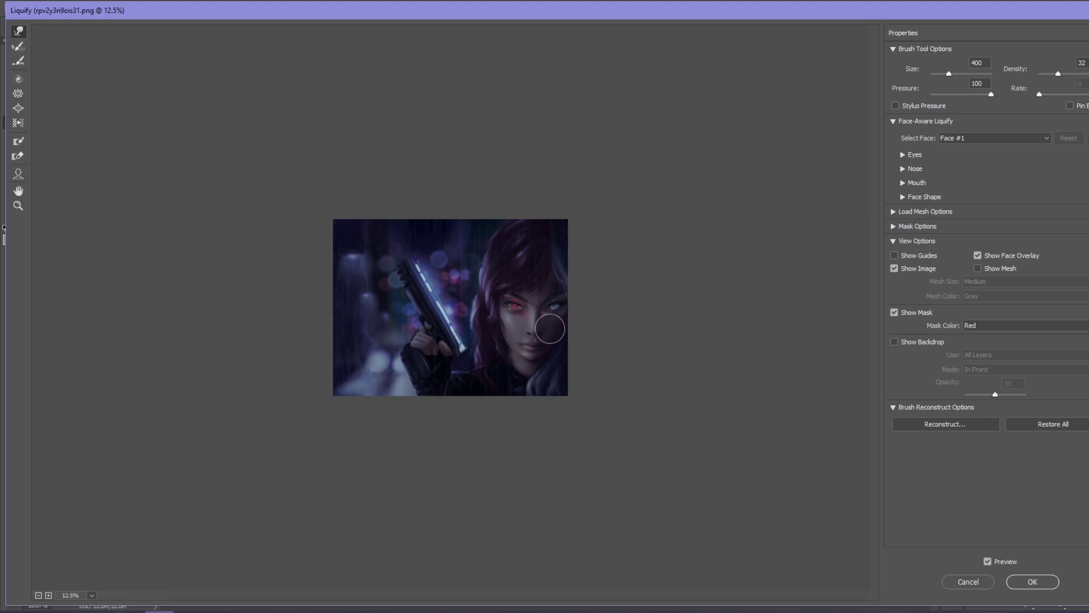
key(bracketright)
key(bracketright)
key(bracketright)
key(bracketleft)
key(bracketleft)
key(alt)
key(bracketleft)
key(bracketleft)
key(bracketleft)
key(bracketleft)
key(bracketright)
scroll(533, 334, up, 1)
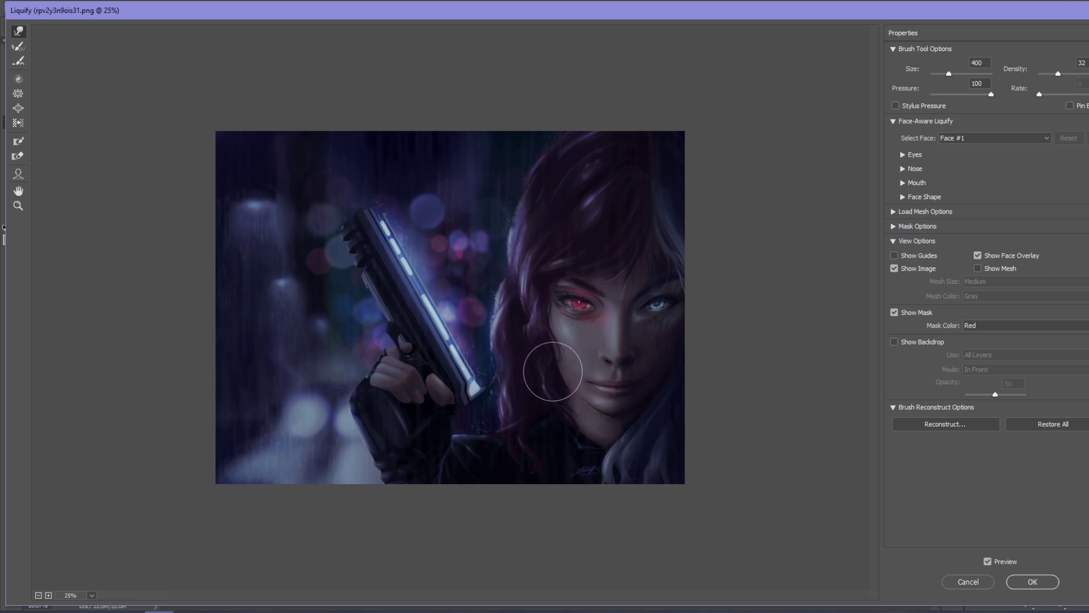
Push the nose tip left and pull the jaw and lower cheek inward.
drag(623, 354, 588, 351)
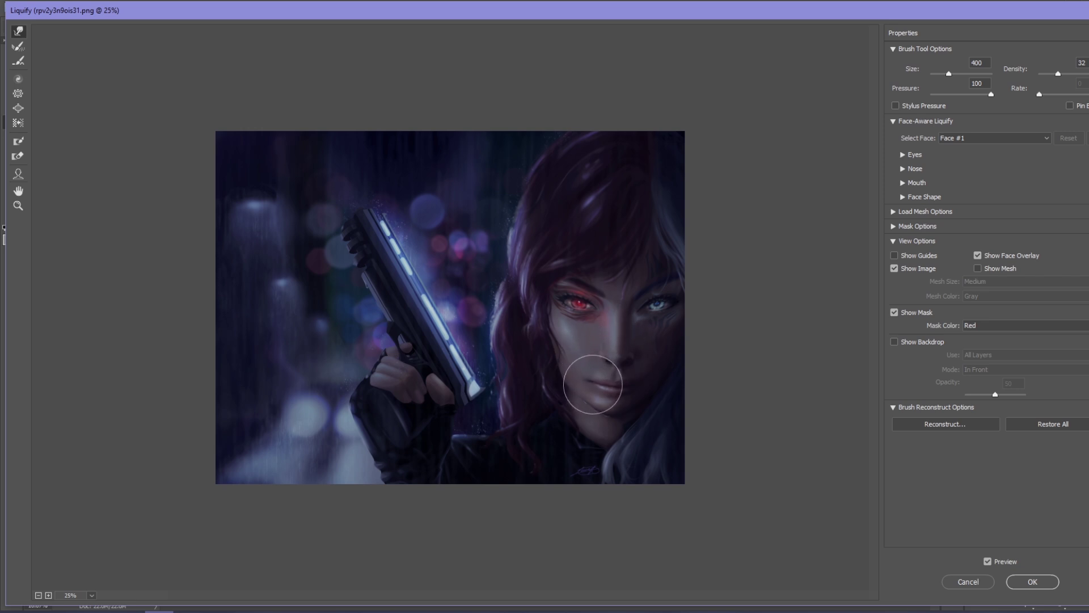
drag(593, 384, 570, 412)
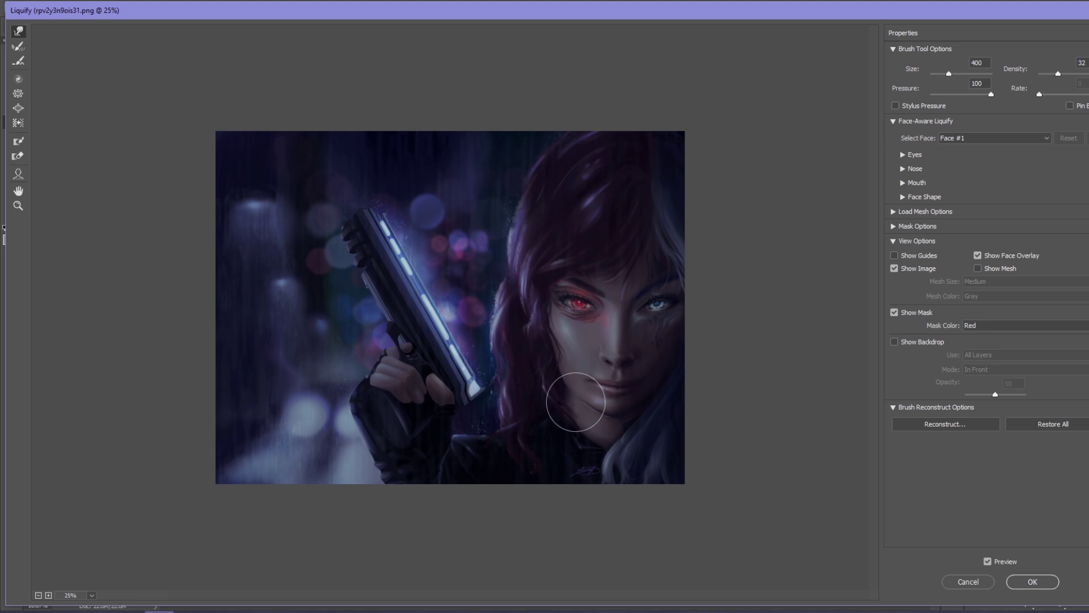
key(bracketright)
key(bracketright)
key(bracketright)
key(bracketright)
key(bracketright)
key(bracketright)
key(bracketright)
key(bracketright)
key(bracketright)
key(bracketright)
key(bracketright)
key(bracketright)
key(bracketright)
key(bracketright)
key(bracketright)
key(bracketright)
key(bracketright)
Try Bloat and Pucker, return to Forward Warp, and apply the Liquify changes.
click(18, 109)
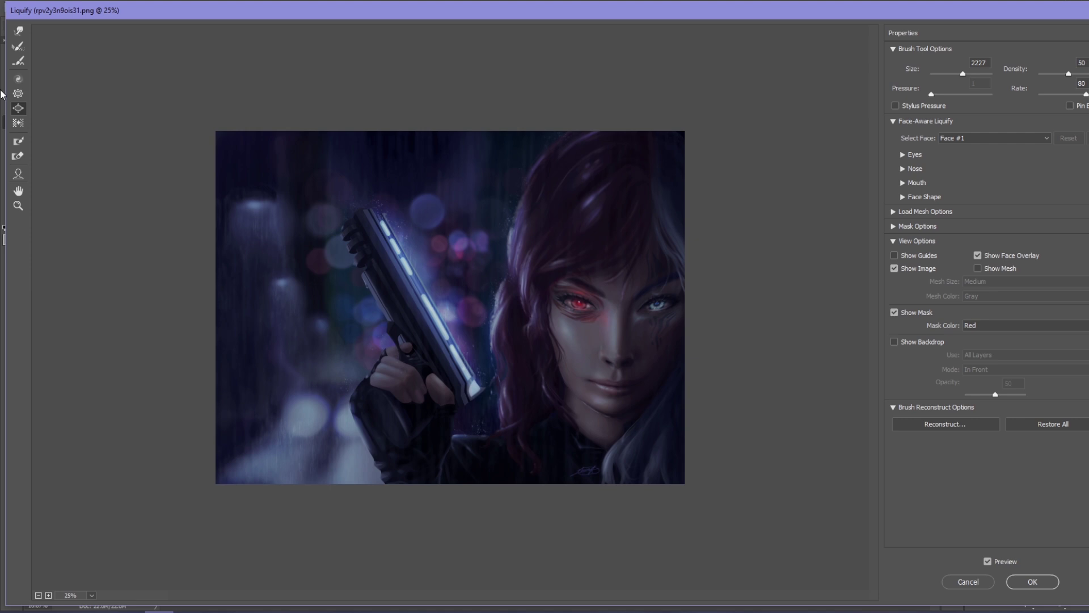
click(18, 93)
key(bracketleft)
key(bracketleft)
key(bracketleft)
key(bracketleft)
key(bracketleft)
key(bracketleft)
key(bracketleft)
key(bracketleft)
key(bracketleft)
key(bracketleft)
key(bracketleft)
key(bracketleft)
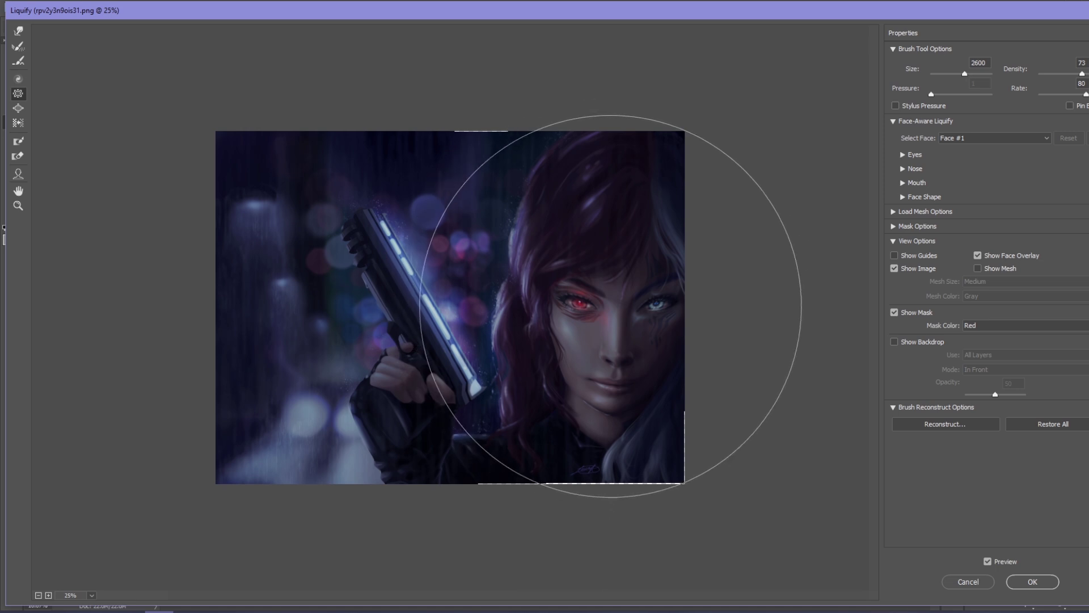
key(bracketleft)
key(bracketleft)
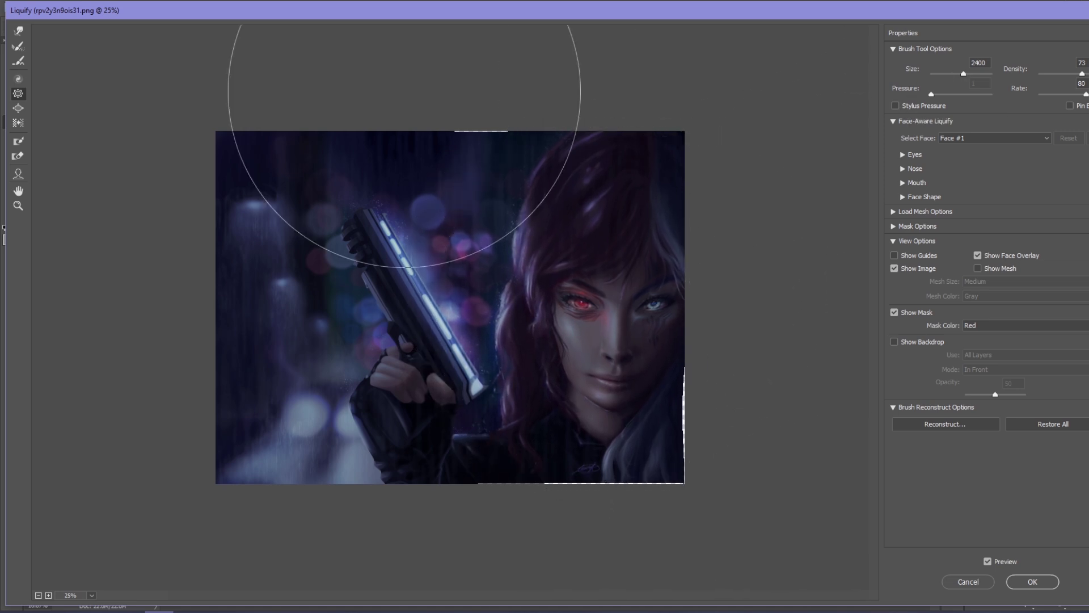
click(18, 31)
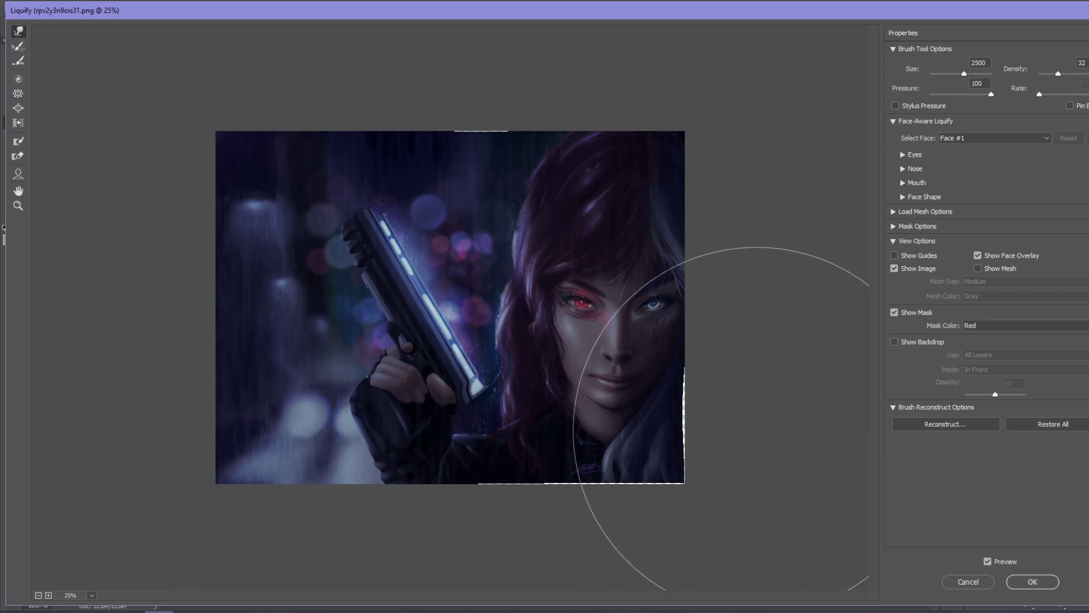
key(bracketleft)
key(bracketleft)
key(bracketleft)
key(bracketleft)
key(bracketleft)
key(bracketleft)
key(bracketleft)
key(bracketleft)
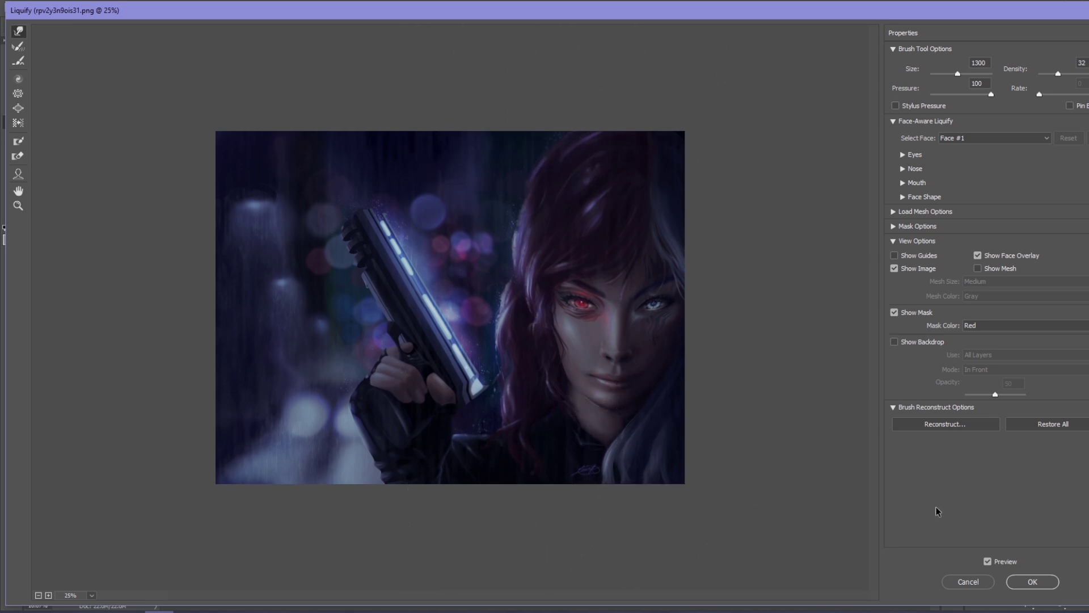
click(1030, 580)
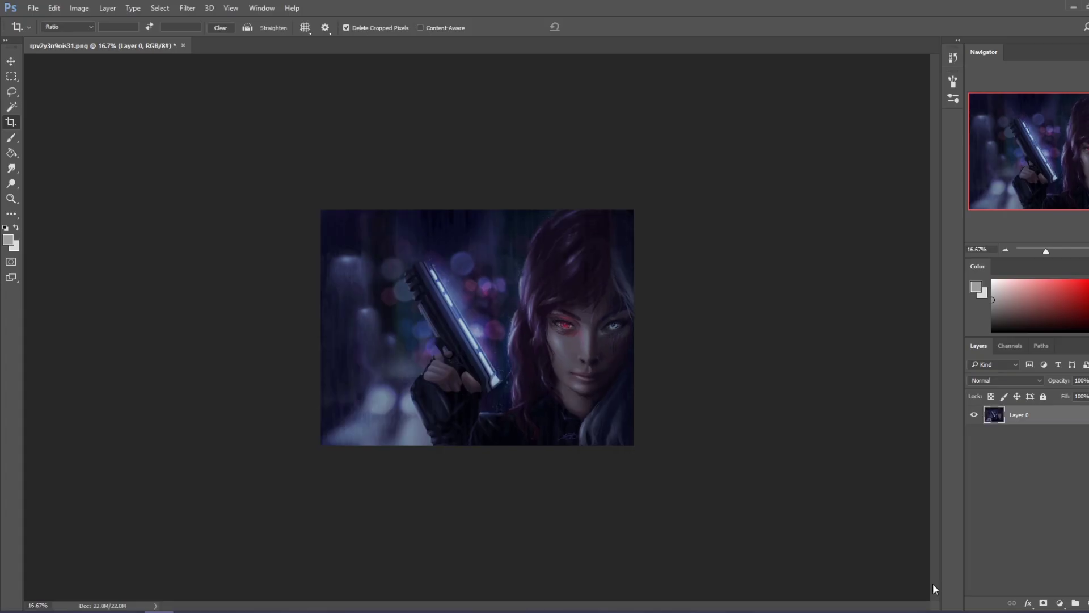
Compare the original and cropped painting in History, then copy the painting onto Layer 1.
key(ctrl+a)
click(953, 57)
click(874, 75)
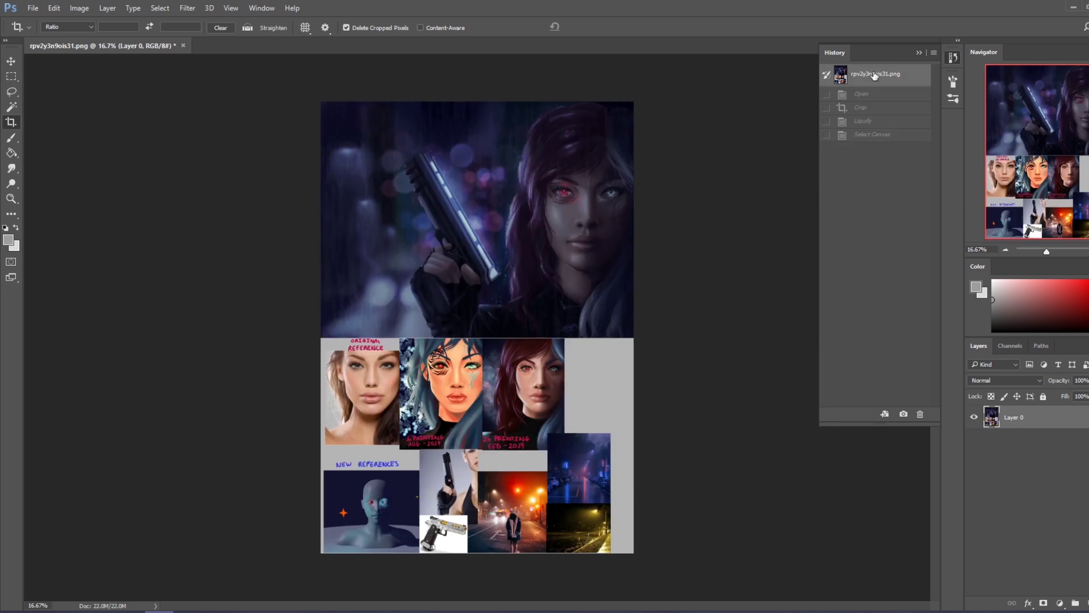
click(874, 96)
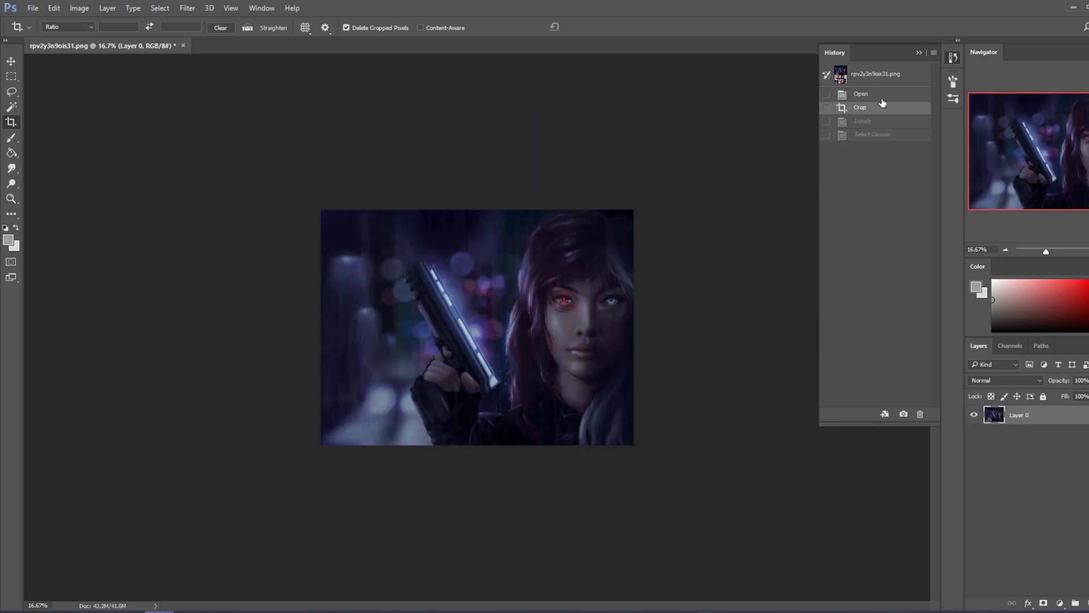
click(919, 53)
key(ctrl+j)
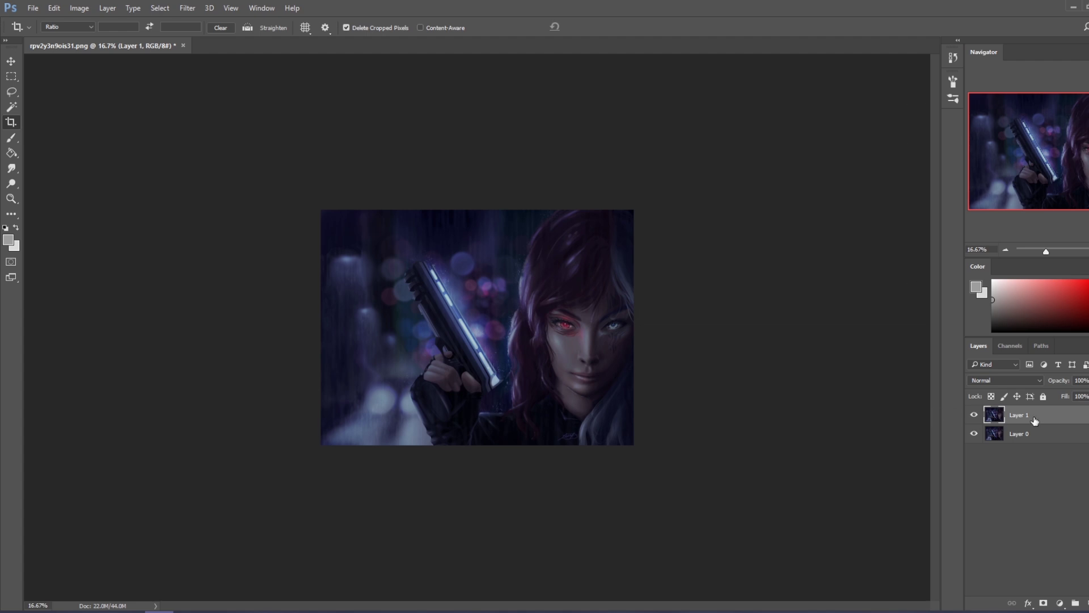
On new Layer 2, paint sampled dark purple in Darken mode over the upper area and face.
key(b)
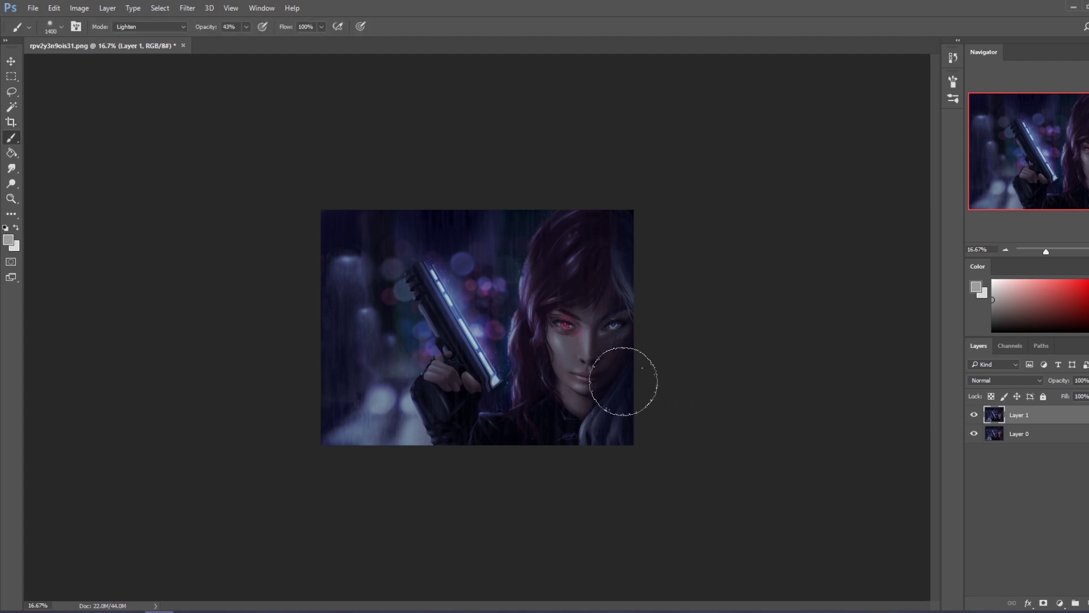
key(bracketright)
key(bracketright)
key(bracketright)
key(bracketright)
key(bracketright)
key(bracketright)
click(1087, 603)
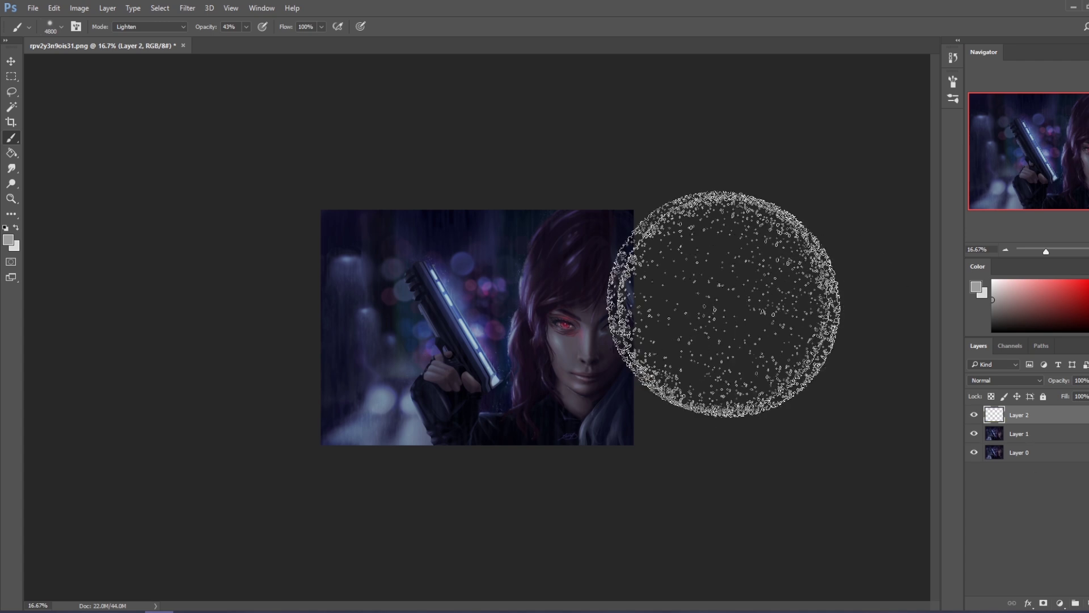
alt+click(576, 280)
click(146, 27)
click(123, 73)
mouse_move(545, 152)
mouse_down()
mouse_move(632, 324)
mouse_move(627, 170)
mouse_move(637, 323)
mouse_move(917, 197)
mouse_up()
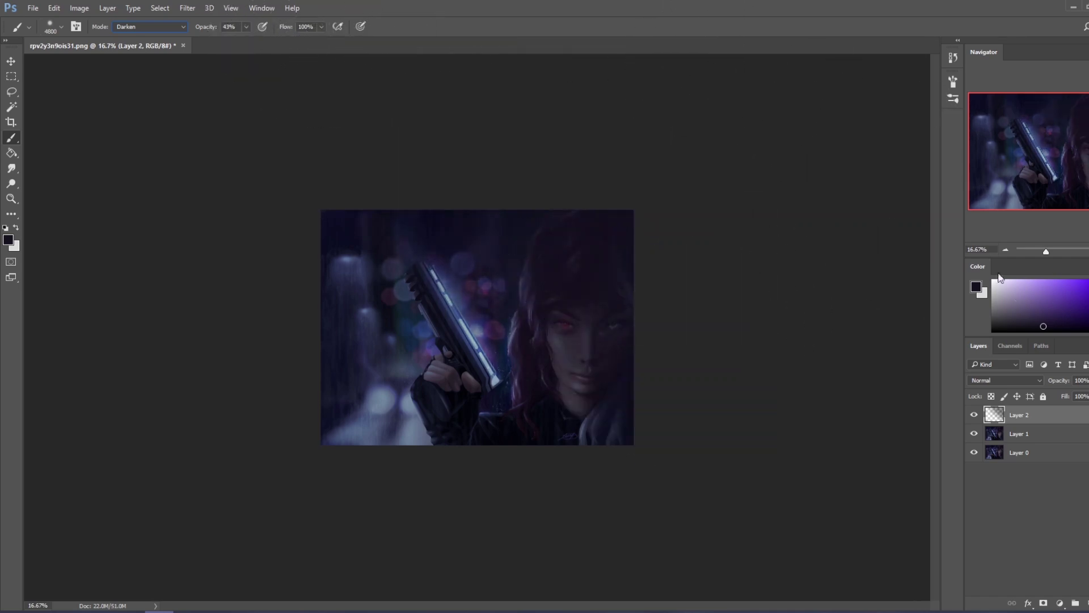
mouse_move(511, 279)
mouse_down()
mouse_move(539, 263)
mouse_move(560, 280)
mouse_move(538, 264)
mouse_up()
Erase some of the darkening with a small eraser to brighten the hair edge.
key(bracketleft)
key(bracketleft)
key(bracketleft)
key(bracketleft)
key(bracketleft)
key(bracketleft)
key(bracketleft)
key(bracketleft)
key(bracketleft)
key(bracketleft)
key(bracketleft)
key(bracketleft)
key(bracketleft)
key(bracketleft)
key(bracketleft)
key(bracketleft)
key(e)
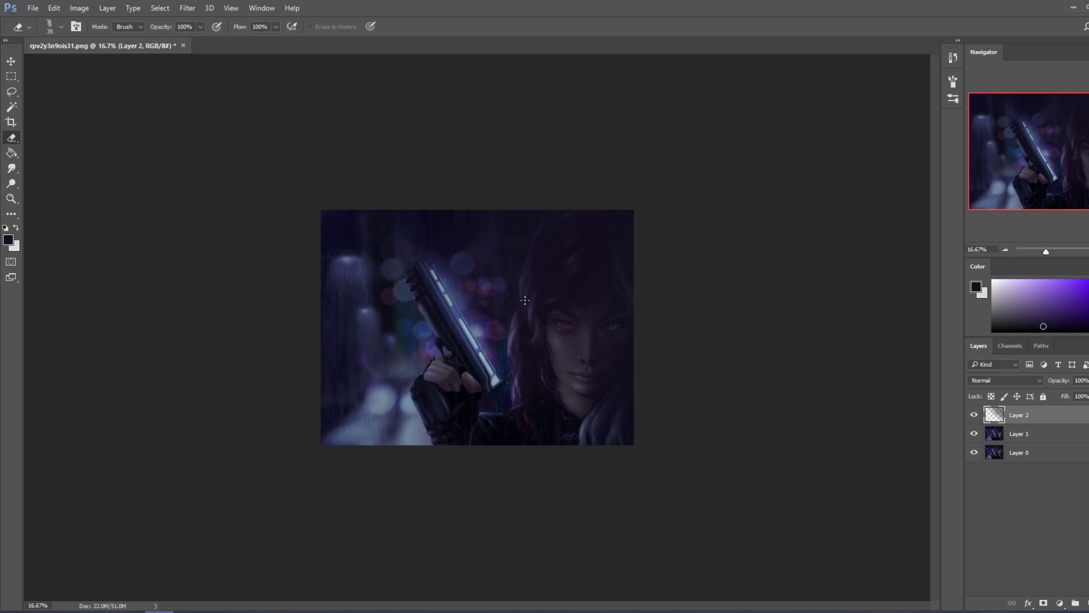
key(bracketleft)
key(bracketleft)
drag(520, 294, 522, 284)
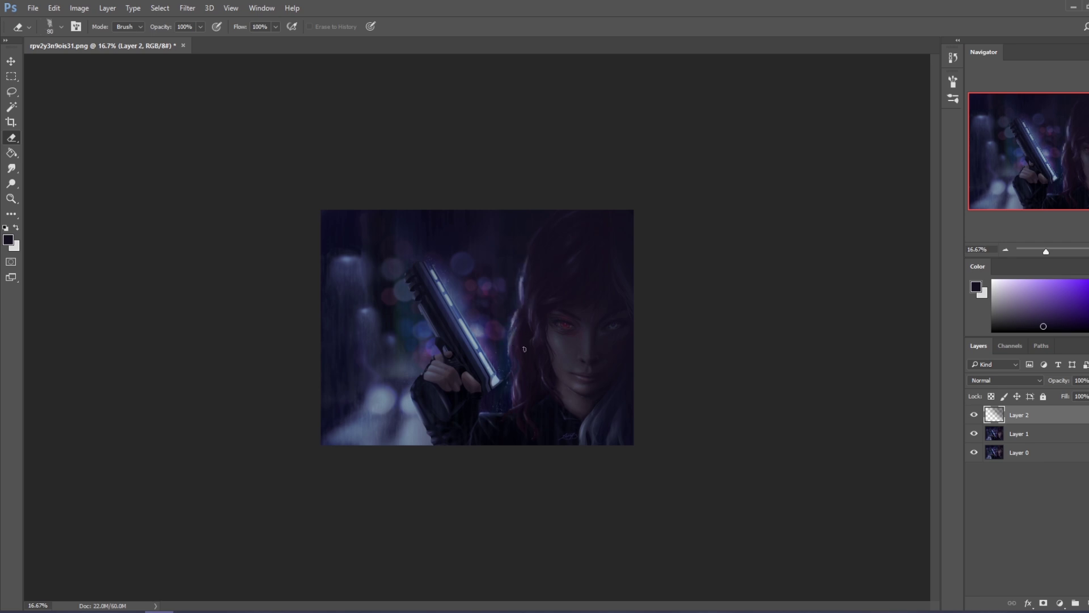
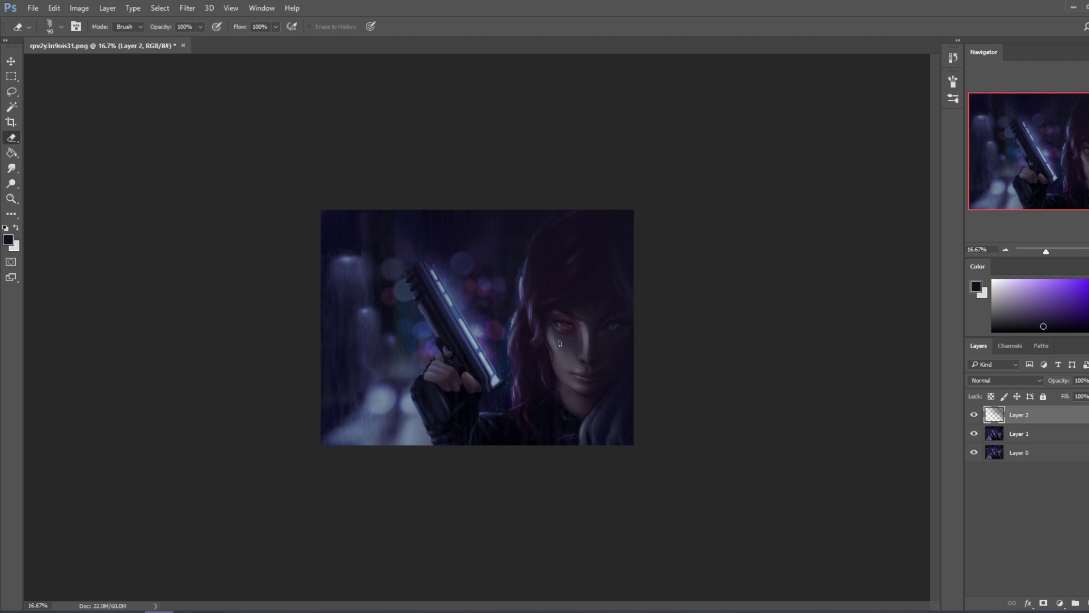
Paint a darkening stroke over the face, then add a new empty layer above Layer 2.
key(b)
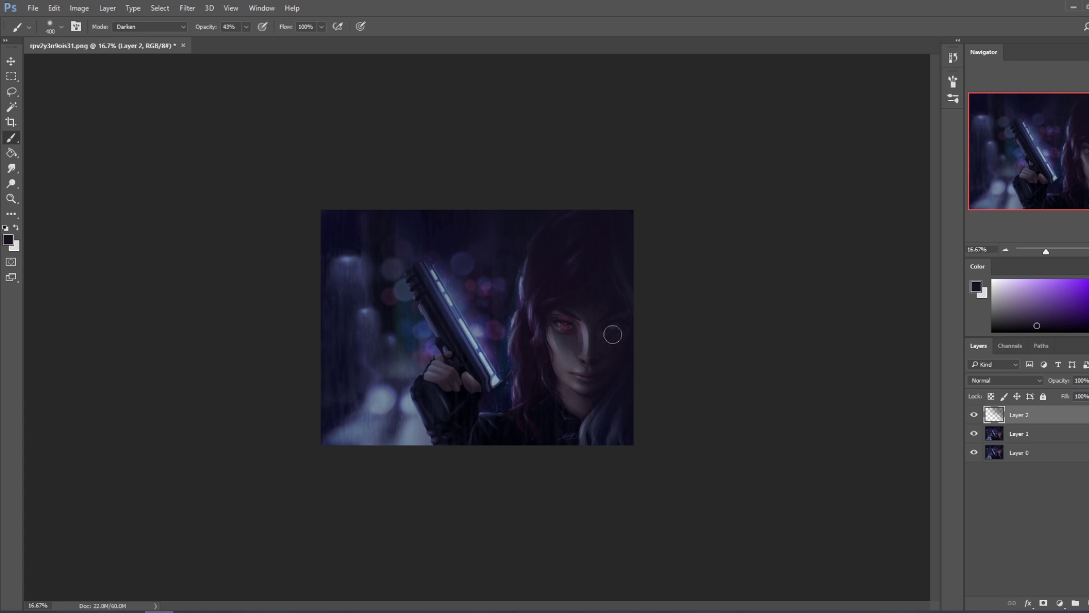
drag(605, 310, 561, 383)
alt+click(608, 382)
key(e)
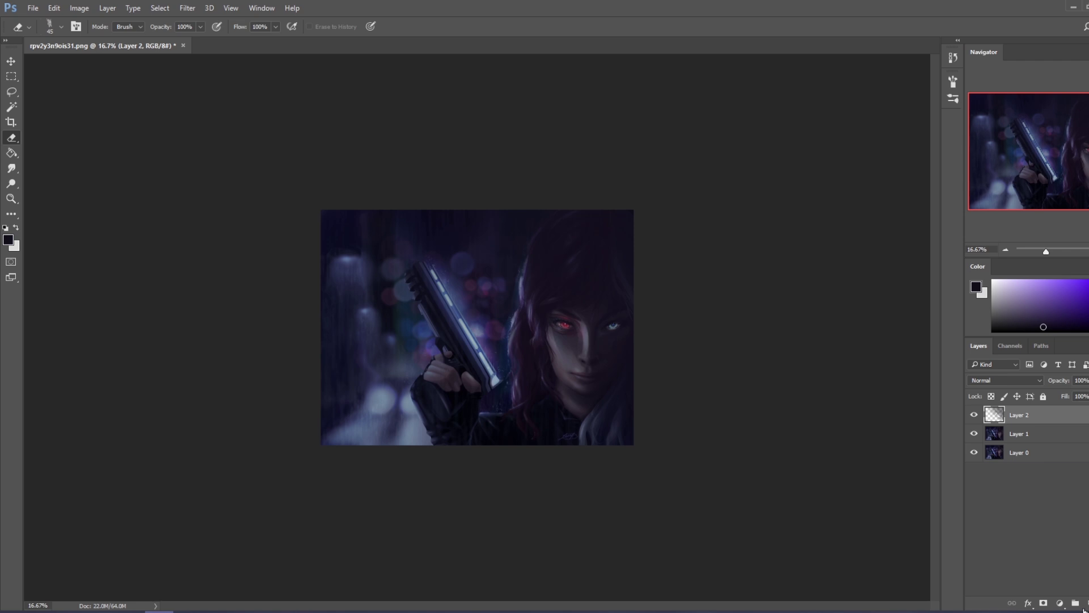
click(1084, 605)
Set Layer 3 to the Color blend mode and choose the 500 px brush preset.
click(999, 382)
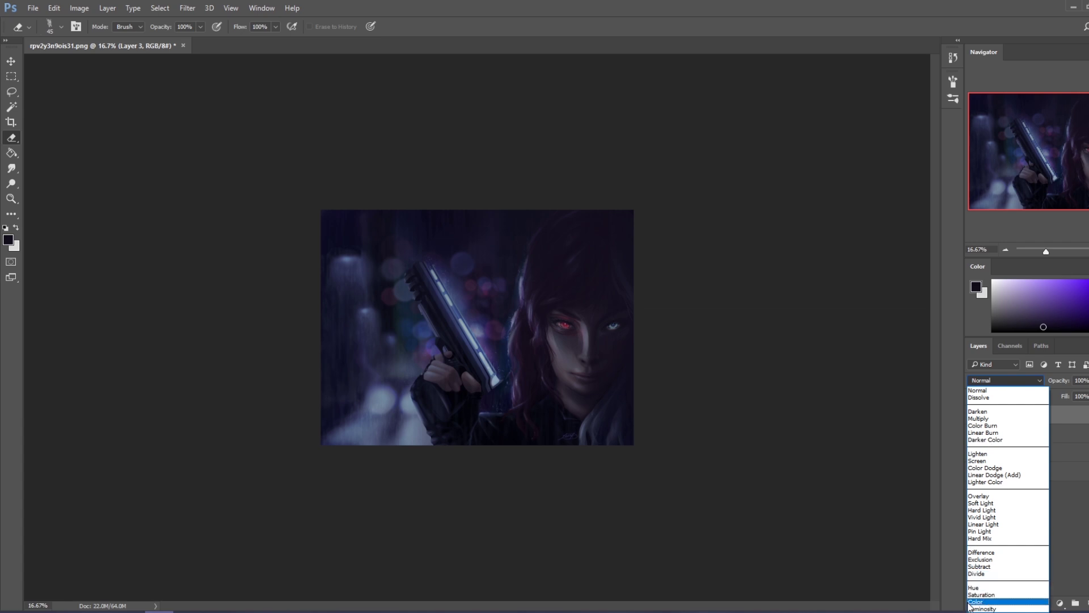
click(998, 590)
right_click(468, 300)
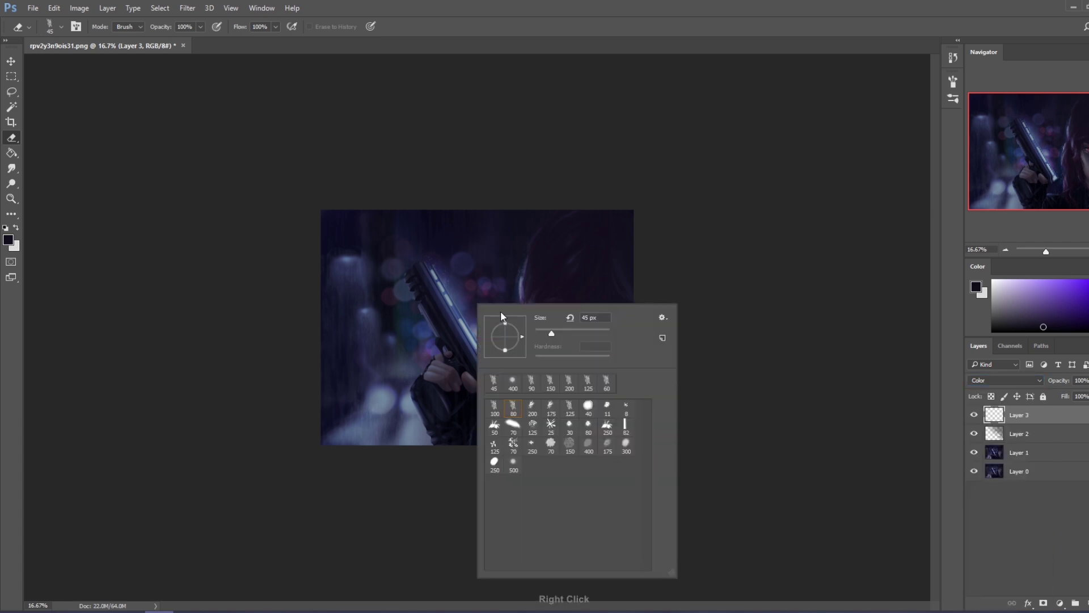
double_click(514, 464)
click(465, 359)
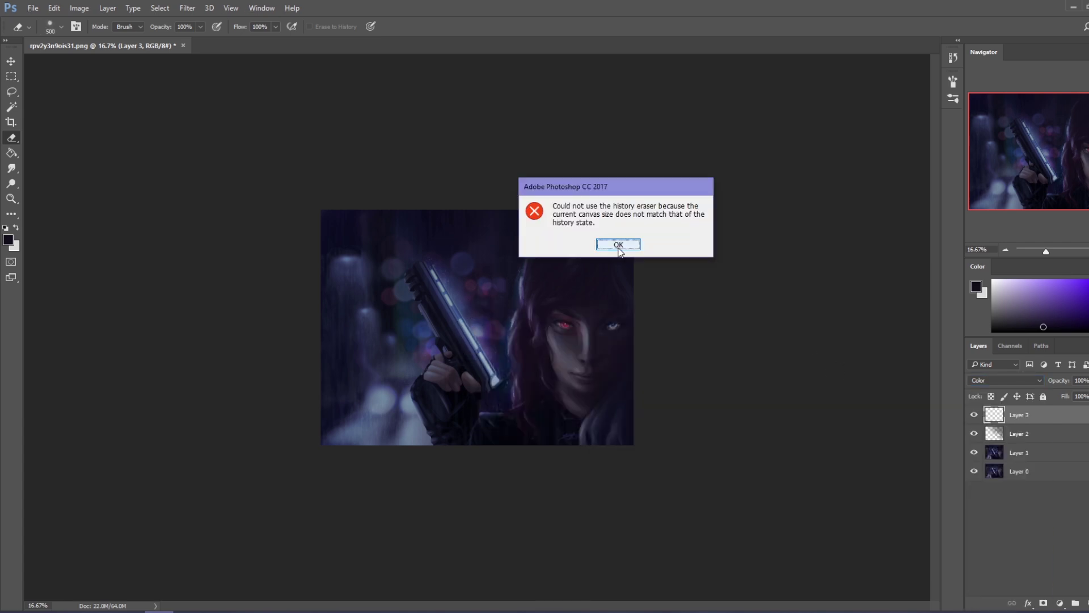
click(618, 247)
Paint sampled light blue over the face at brush sizes up to 1200, comparing with Layer 3 hidden.
key(b)
alt+click(468, 328)
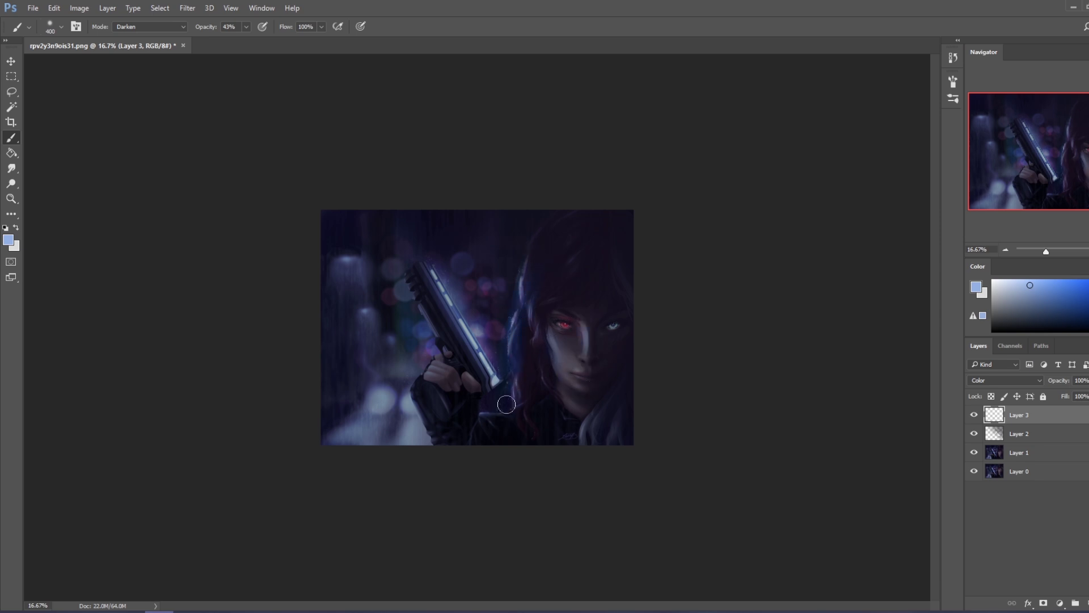
key(bracketright)
key(bracketright)
key(bracketright)
drag(546, 378, 587, 349)
key(bracketleft)
key(bracketleft)
key(bracketleft)
key(bracketright)
key(bracketright)
key(bracketright)
click(974, 415)
click(974, 415)
Flatten all layers into the single Background layer.
right_click(1031, 437)
click(912, 453)
click(11, 168)
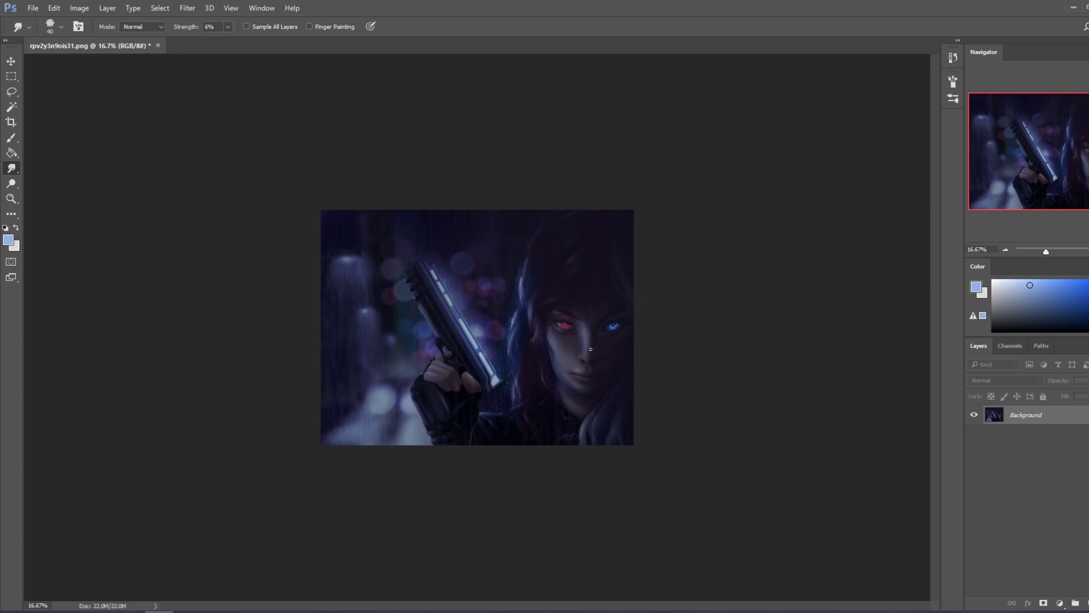
Try dodging the glow along the gun barrel, then undo it.
key(b)
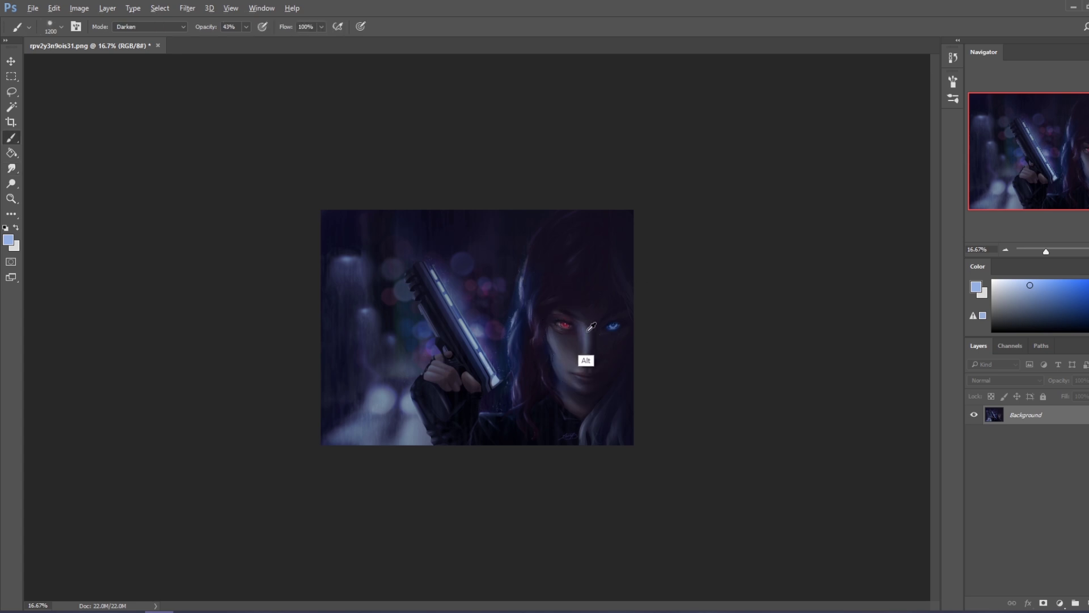
key(o)
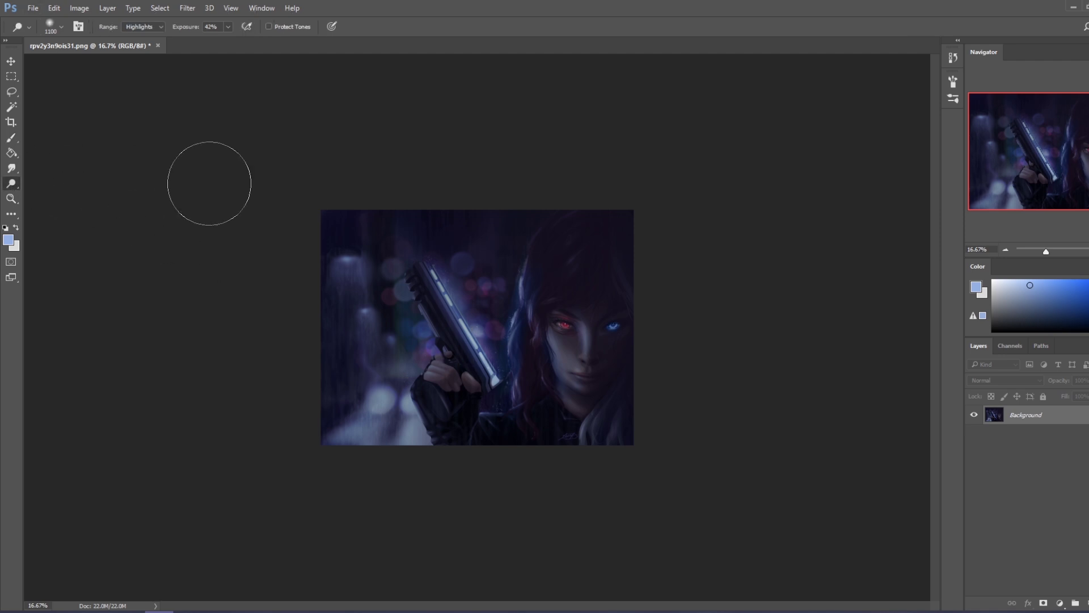
drag(486, 368, 551, 410)
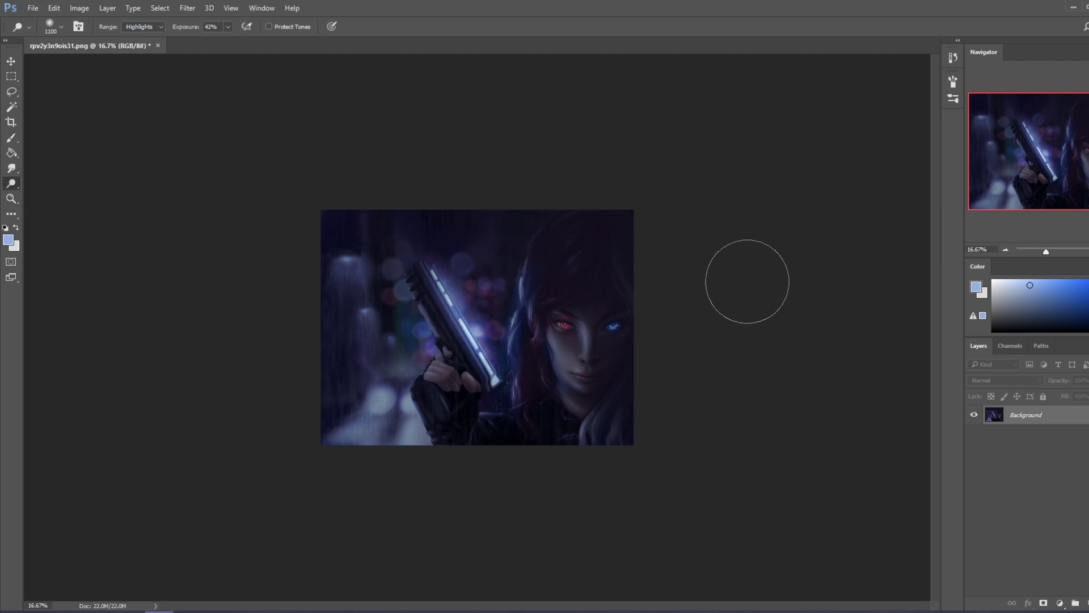
key(ctrl+z)
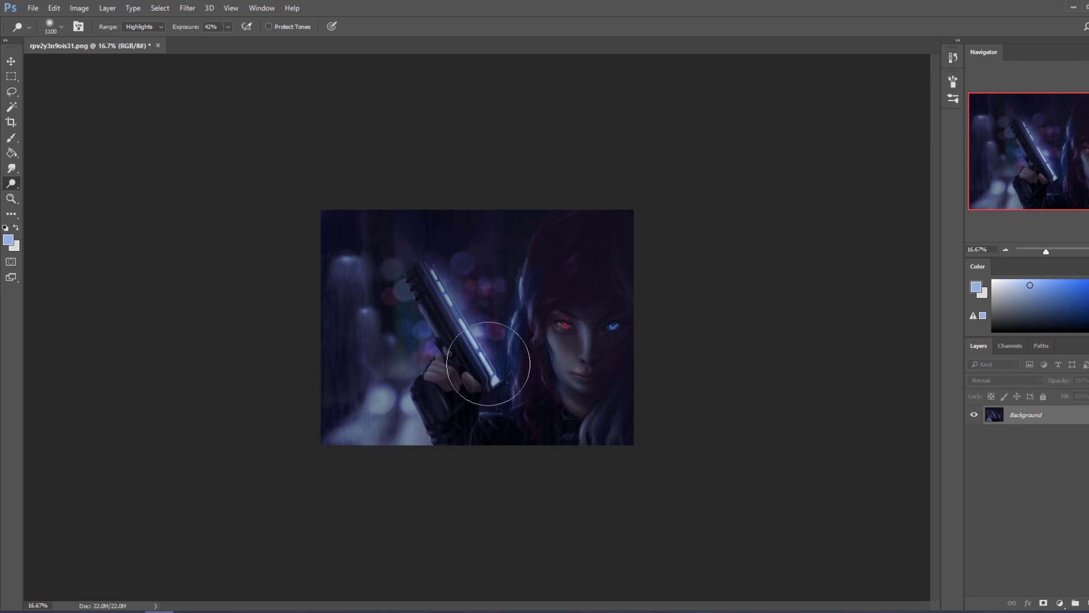
Return to the Brush in Normal blend mode, sized to 700.
key(b)
key(b)
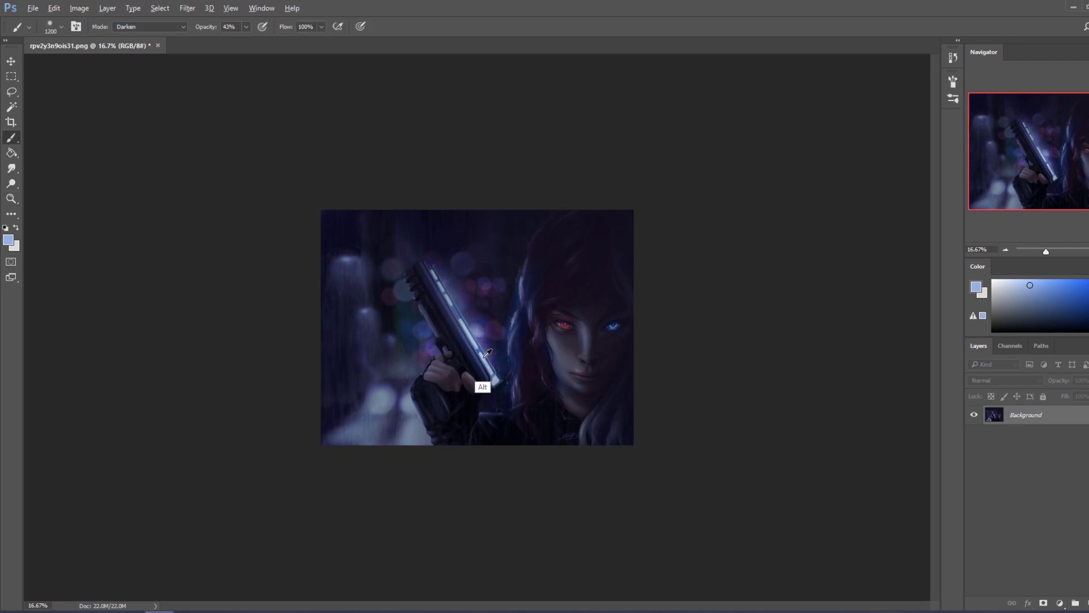
click(150, 27)
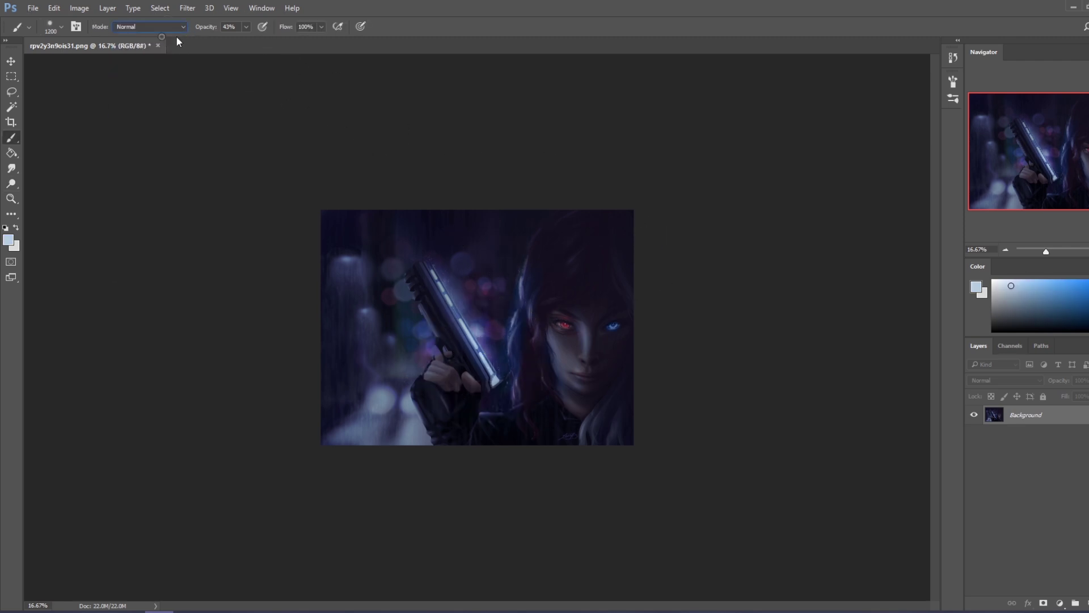
key(bracketleft)
key(bracketleft)
key(bracketleft)
key(bracketleft)
key(bracketleft)
key(bracketright)
key(bracketright)
key(bracketright)
key(bracketright)
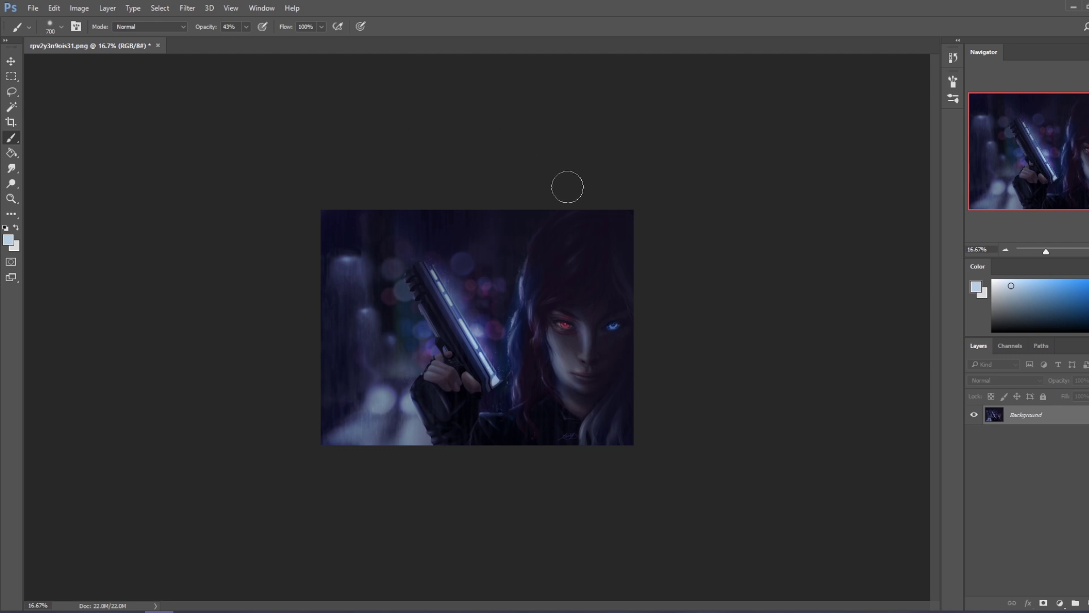
Raise brush opacity to 76% at size 500 and sample a dark purple-black from the face.
key(ctrl)
drag(245, 28, 253, 41)
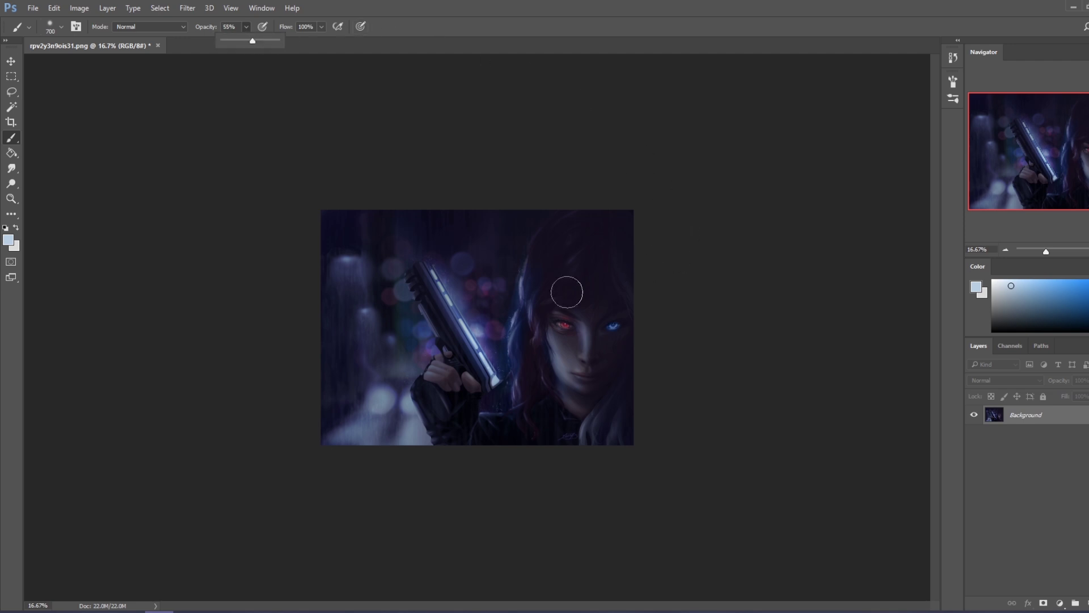
key(bracketleft)
key(bracketleft)
alt+click(570, 386)
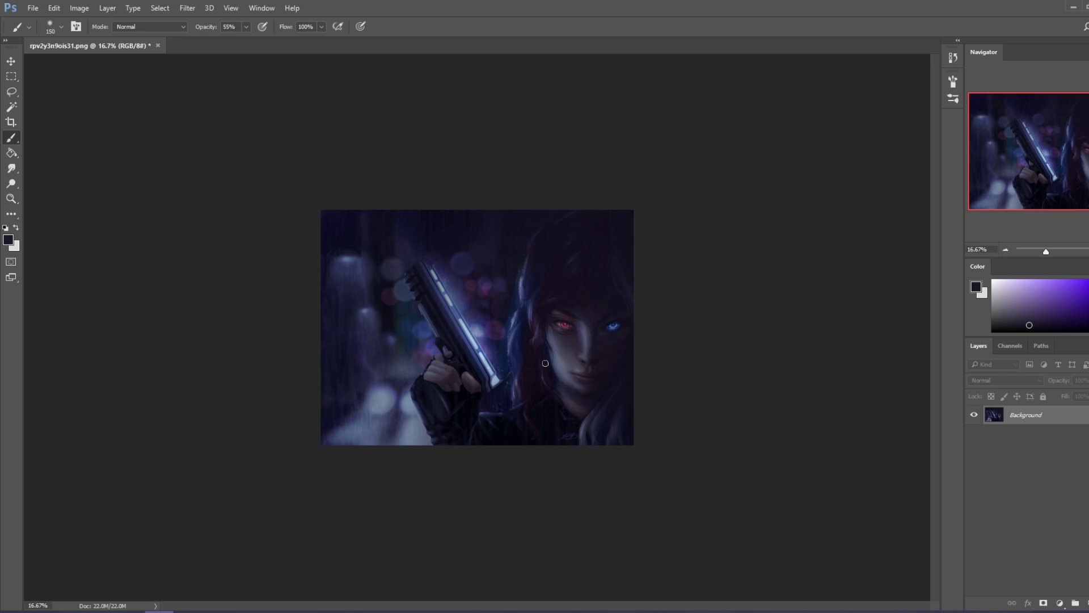
drag(246, 29, 258, 41)
click(577, 425)
Rework the face with light blue-purple, skin and darker tones sampled near the chin, brush 500–600.
alt+click(568, 372)
alt+click(562, 404)
alt+click(579, 390)
key(bracketright)
key(bracketright)
alt+click(613, 366)
key(bracketleft)
key(bracketright)
key(bracketright)
Zoom in closely on the eyes, then open the Liquify filter.
key(z)
drag(524, 300, 627, 369)
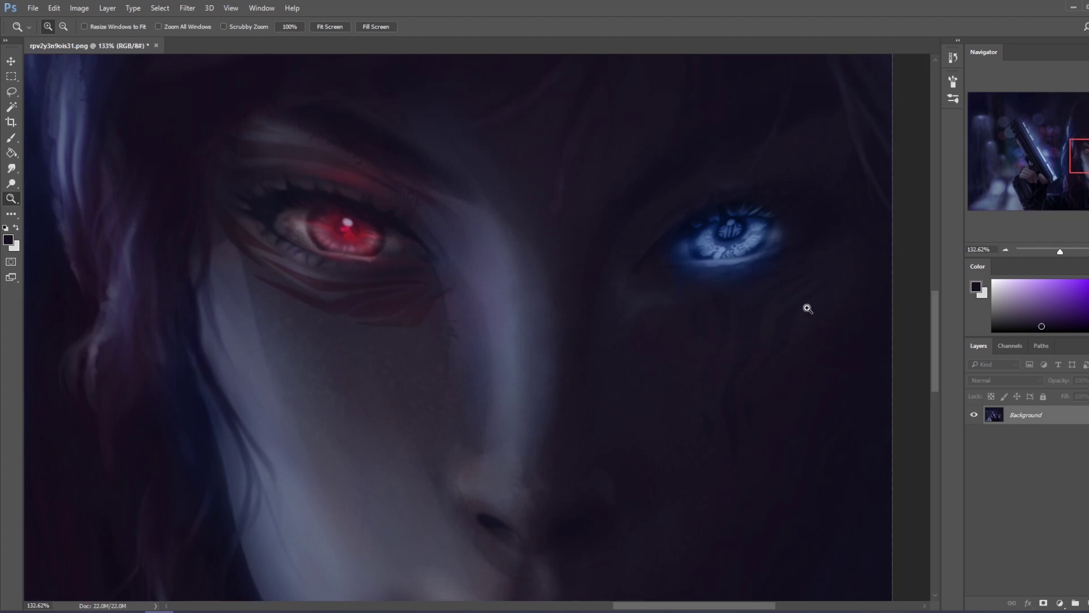
key(l)
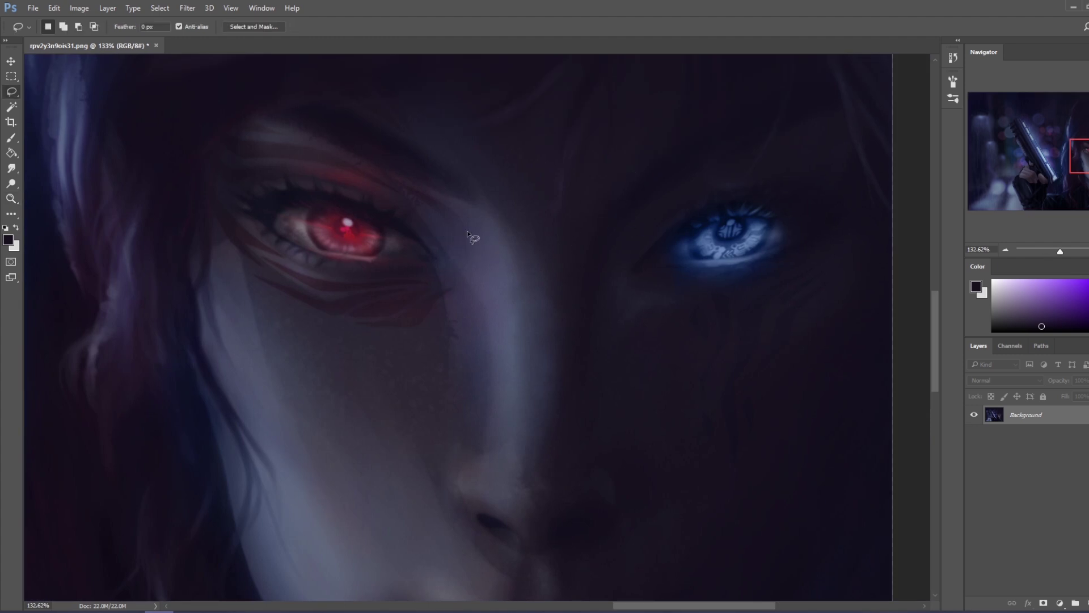
scroll(546, 349, down, 5)
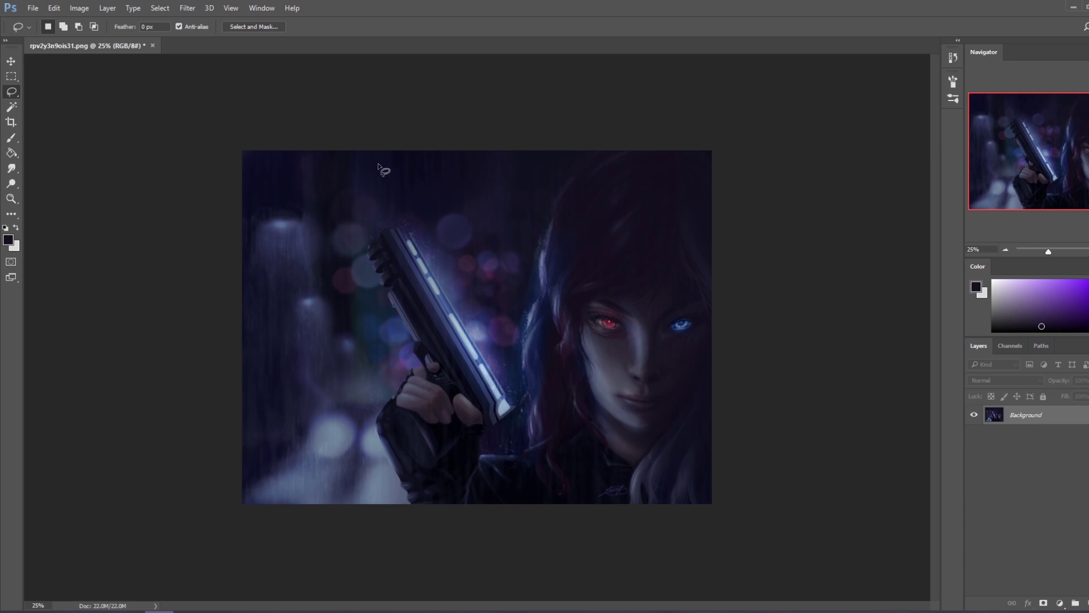
click(195, 7)
click(213, 99)
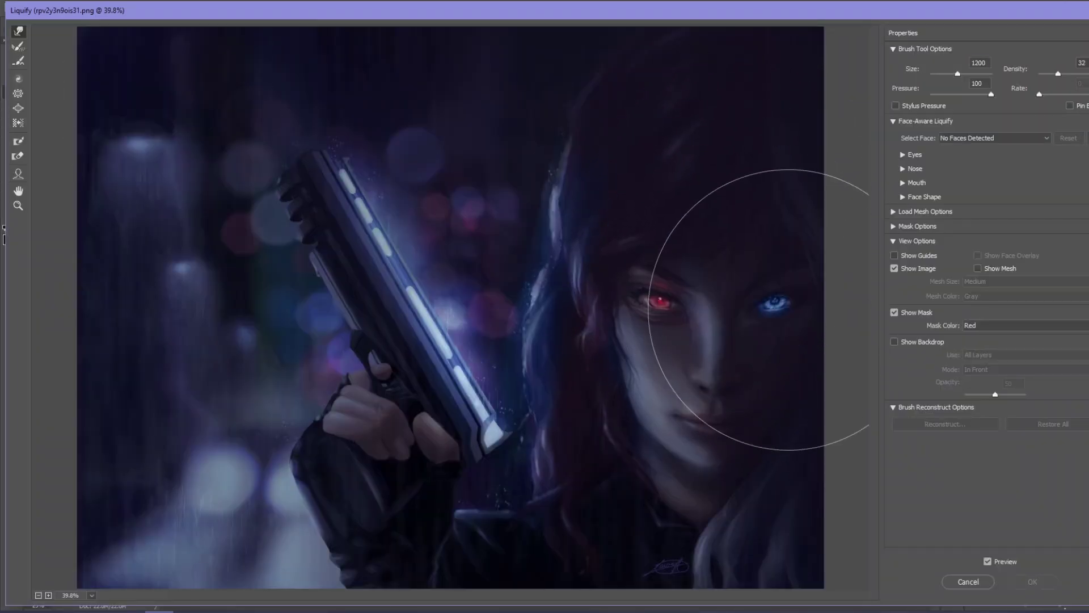
Forward-warp the red iris at brush size 150, undoing the blue-eye warp.
key(bracketleft)
key(bracketleft)
key(bracketleft)
key(bracketleft)
key(bracketleft)
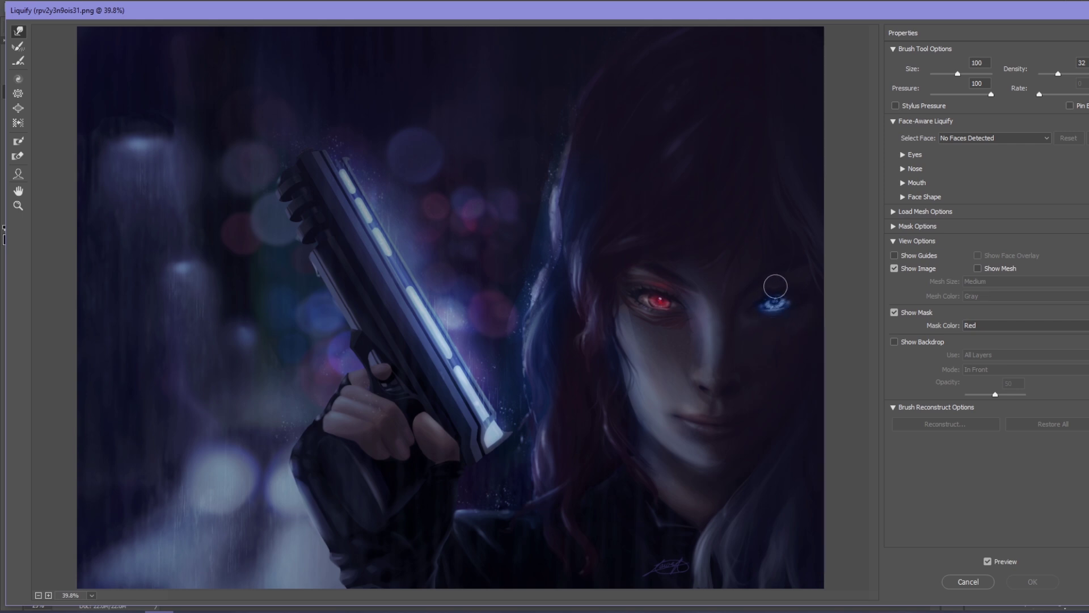
drag(773, 296, 776, 300)
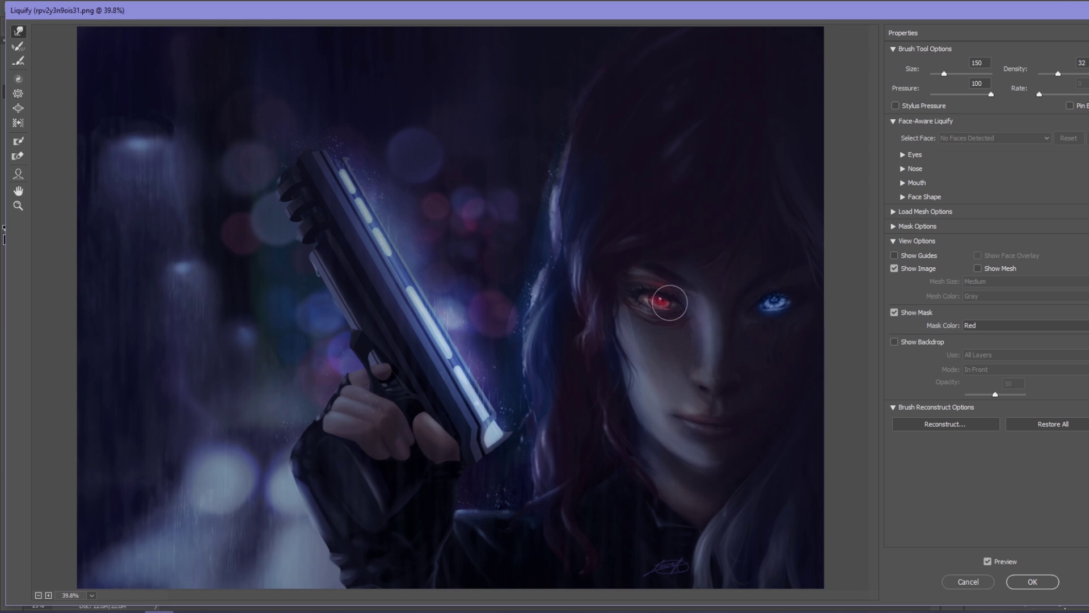
drag(660, 301, 669, 305)
drag(669, 303, 658, 307)
drag(783, 306, 788, 301)
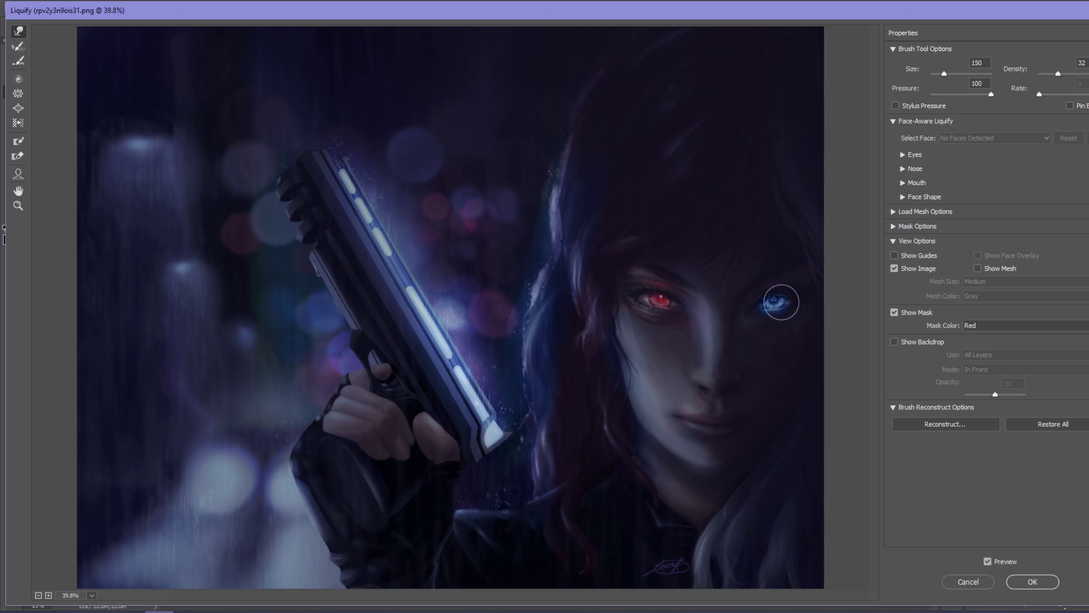
key(ctrl+z)
Resize the Liquify brush, undo the remaining blue-eye distortion, and apply the Liquify changes.
key(bracketleft)
key(bracketleft)
key(bracketleft)
key(bracketleft)
key(bracketleft)
key(bracketright)
key(bracketright)
key(bracketright)
key(bracketleft)
key(bracketleft)
key(bracketright)
key(bracketright)
key(bracketright)
key(bracketright)
key(bracketright)
key(bracketright)
key(bracketleft)
key(bracketleft)
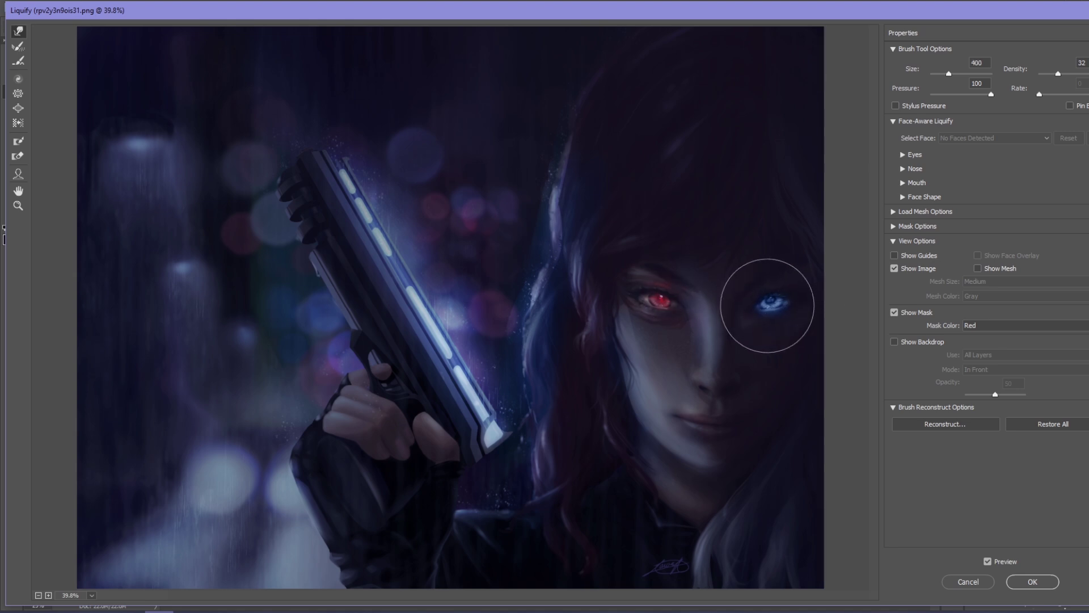
key(bracketleft)
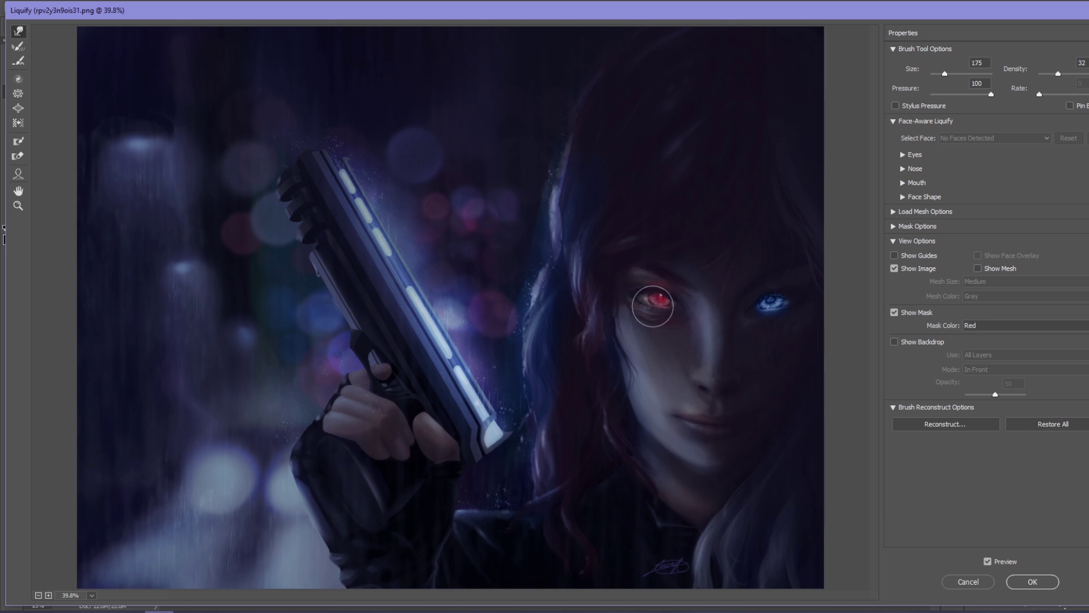
key(bracketright)
key(bracketright)
key(bracketright)
key(bracketright)
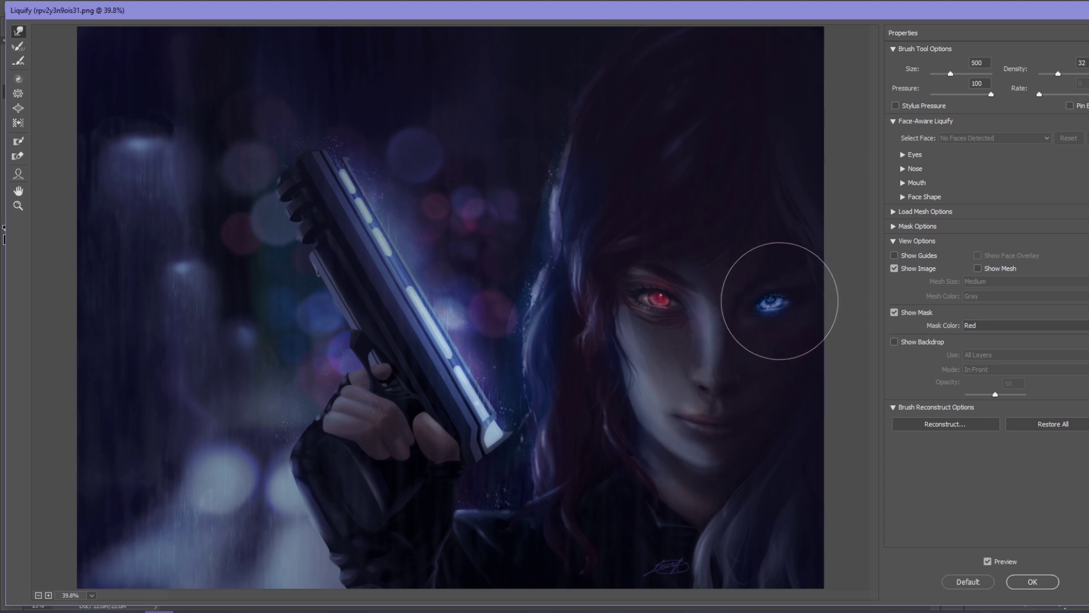
key(bracketright)
key(ctrl+z)
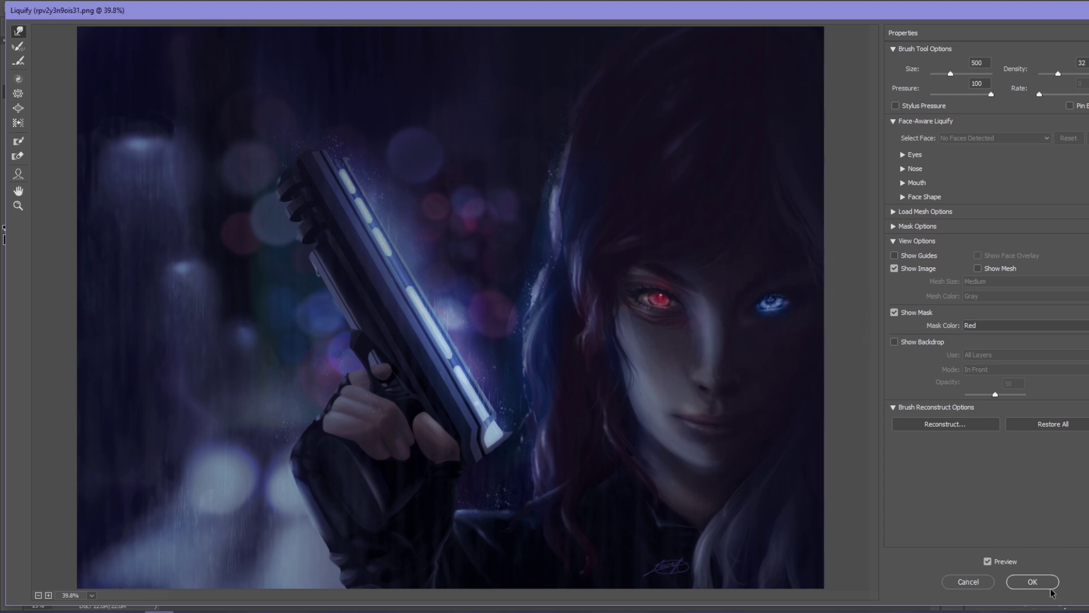
click(1050, 587)
Sample the blue from the glowing eye and zoom in closely on it.
key(b)
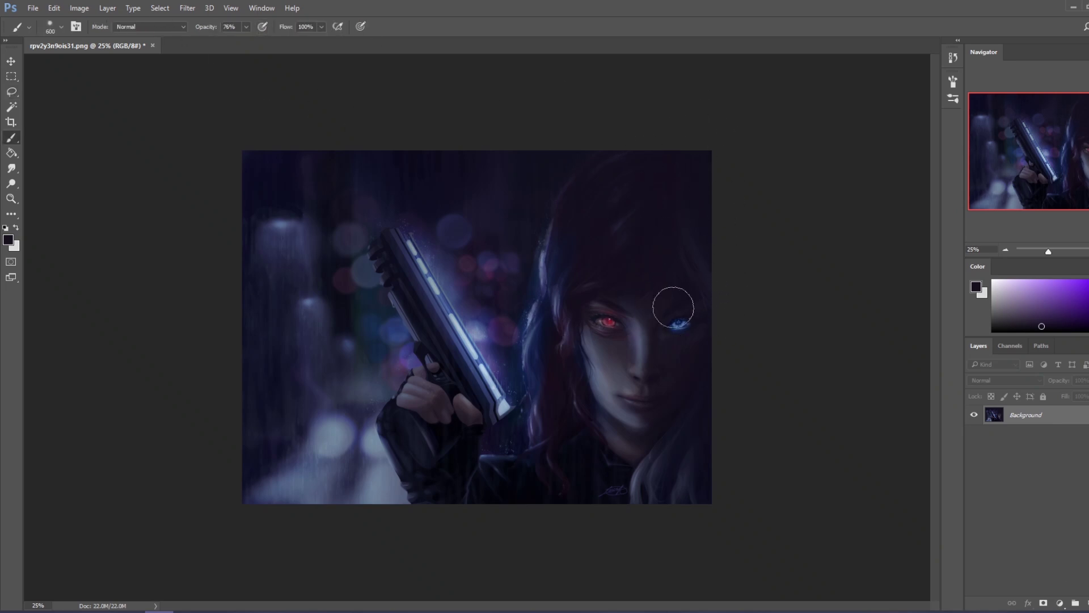
alt+click(681, 324)
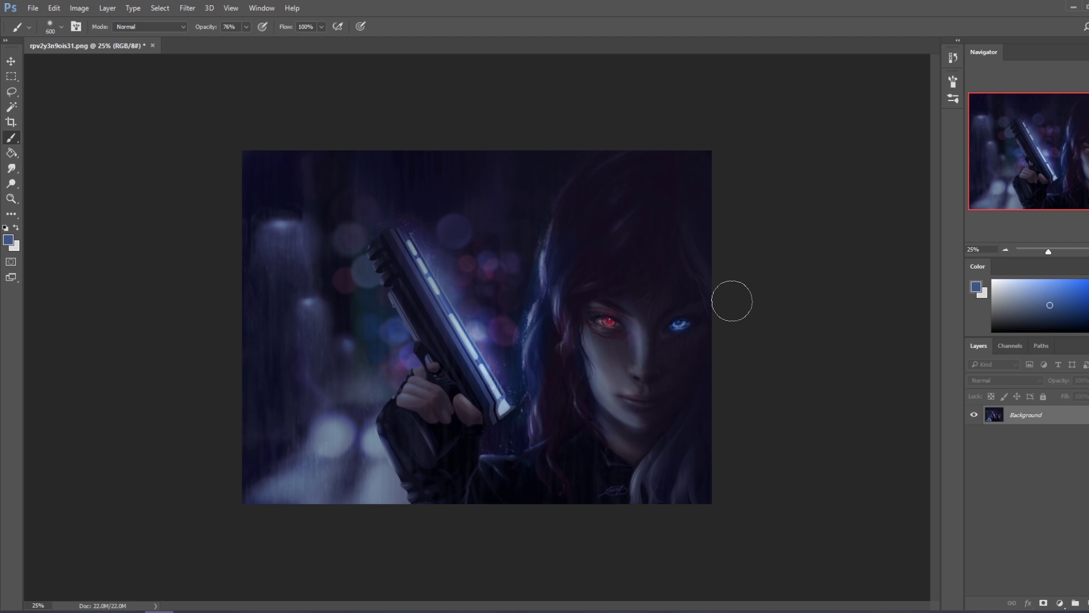
key(bracketleft)
key(bracketleft)
key(bracketleft)
click(654, 374)
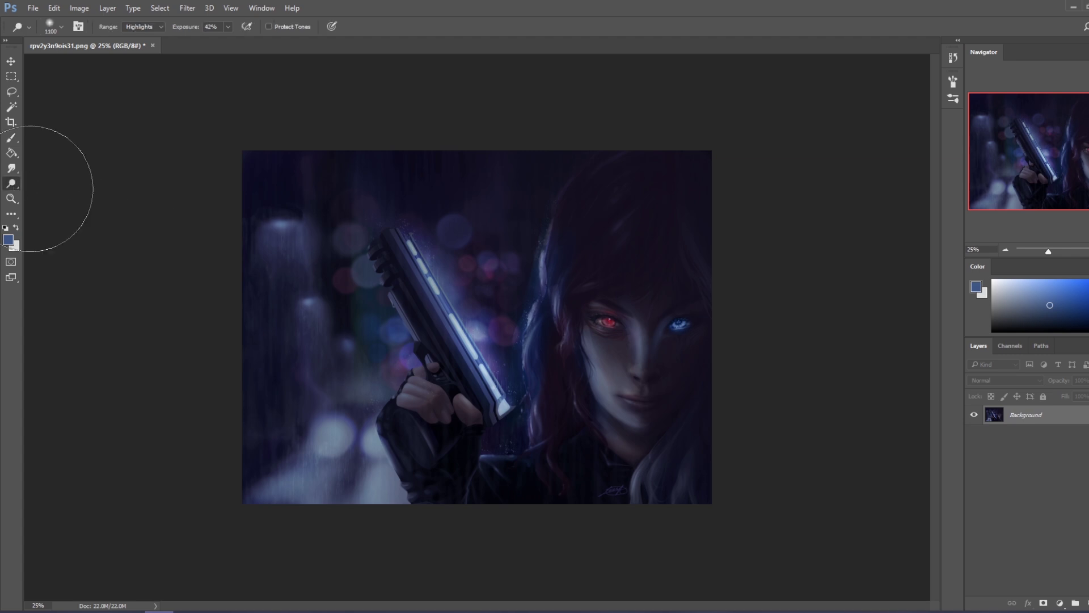
key(z)
drag(662, 307, 688, 322)
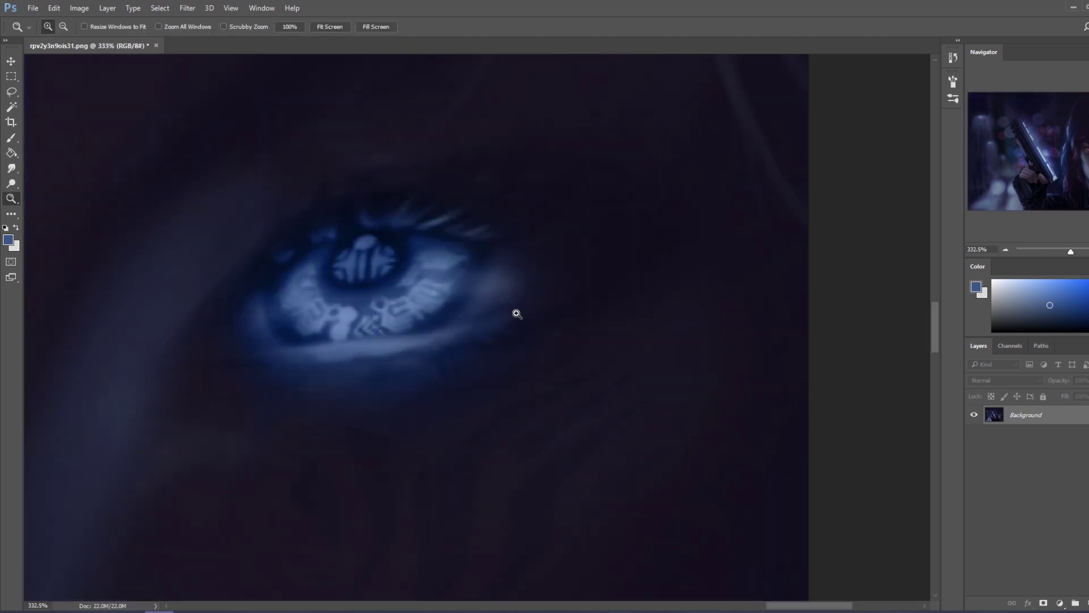
Dodge the blue iris around the pupil and its upper highlight with a tiny brush, then fit the view.
click(10, 183)
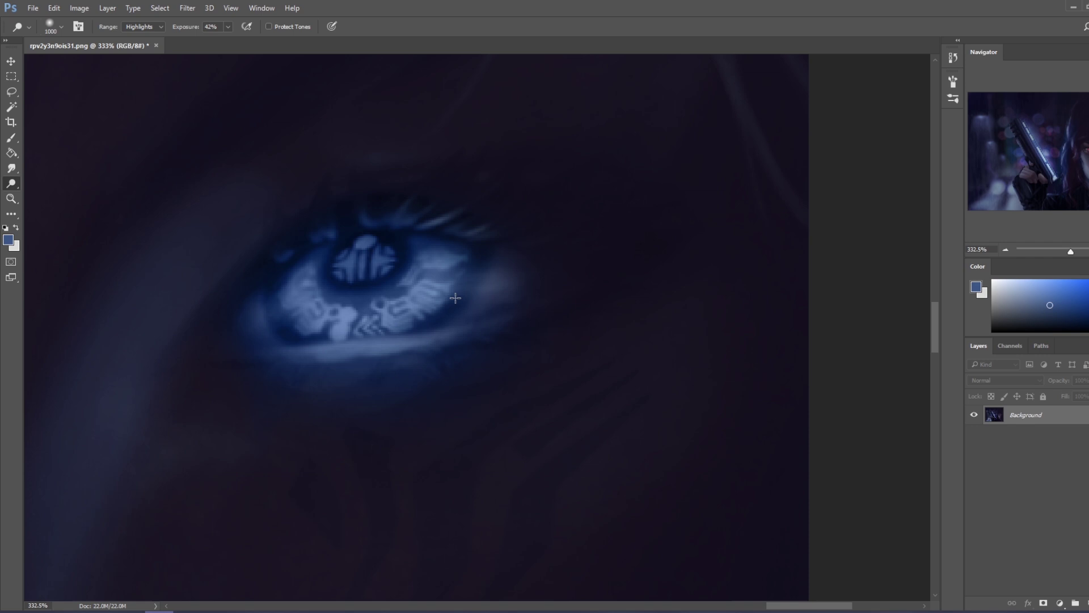
key(bracketleft)
key(bracketleft)
key(bracketleft)
key(bracketleft)
key(bracketleft)
key(bracketleft)
drag(318, 273, 359, 284)
key(bracketright)
key(bracketleft)
mouse_move(409, 267)
mouse_down()
mouse_move(413, 277)
mouse_move(372, 301)
mouse_move(293, 318)
mouse_up()
drag(448, 268, 429, 263)
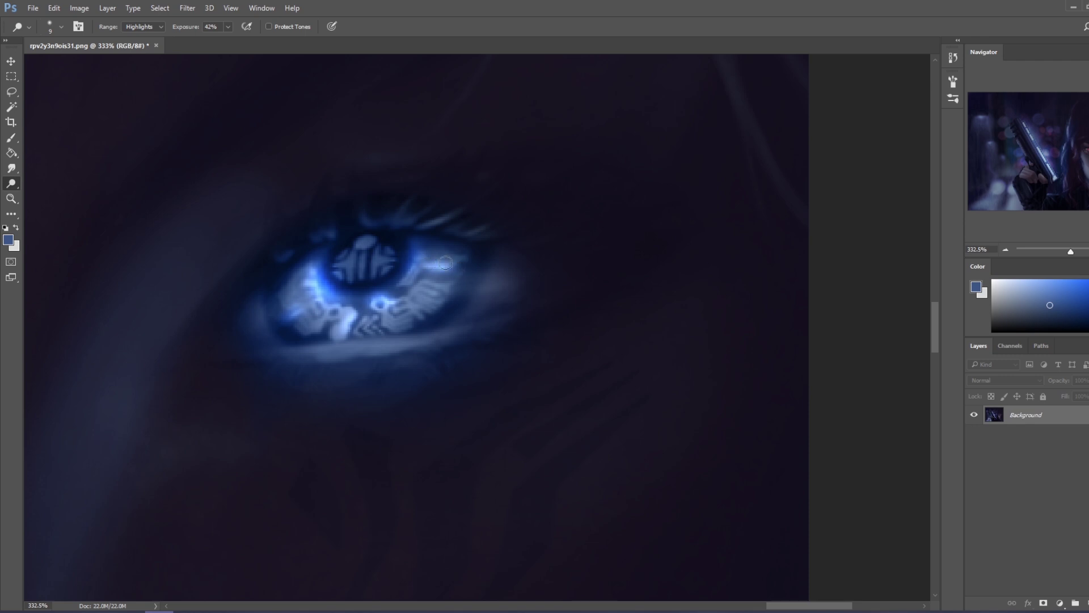
key(ctrl+0)
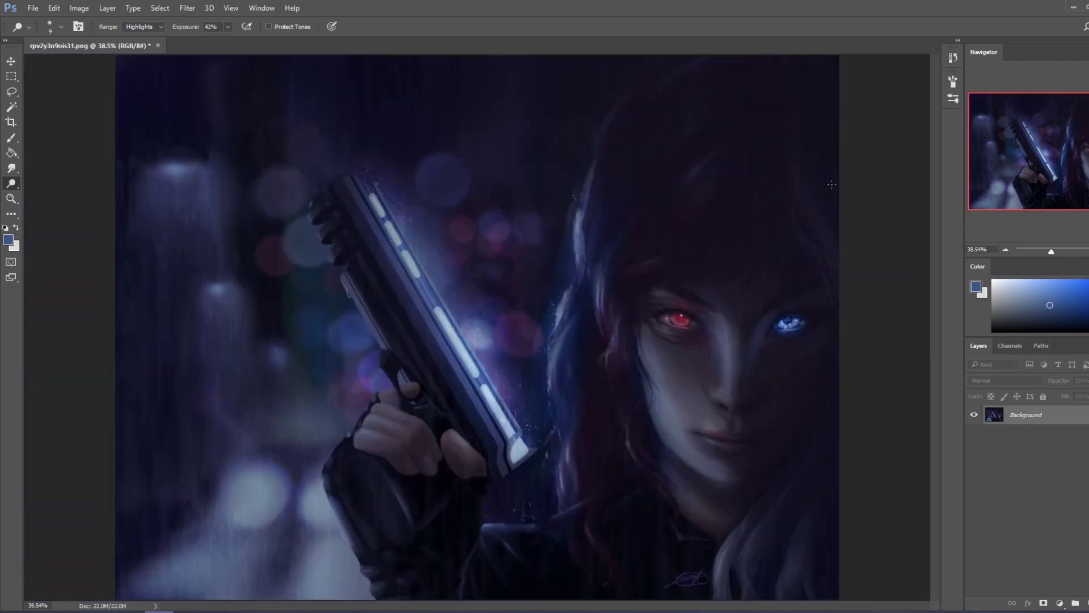
Sample dark purple and dark blue from the face and eyes with the brush at 100% opacity.
key(b)
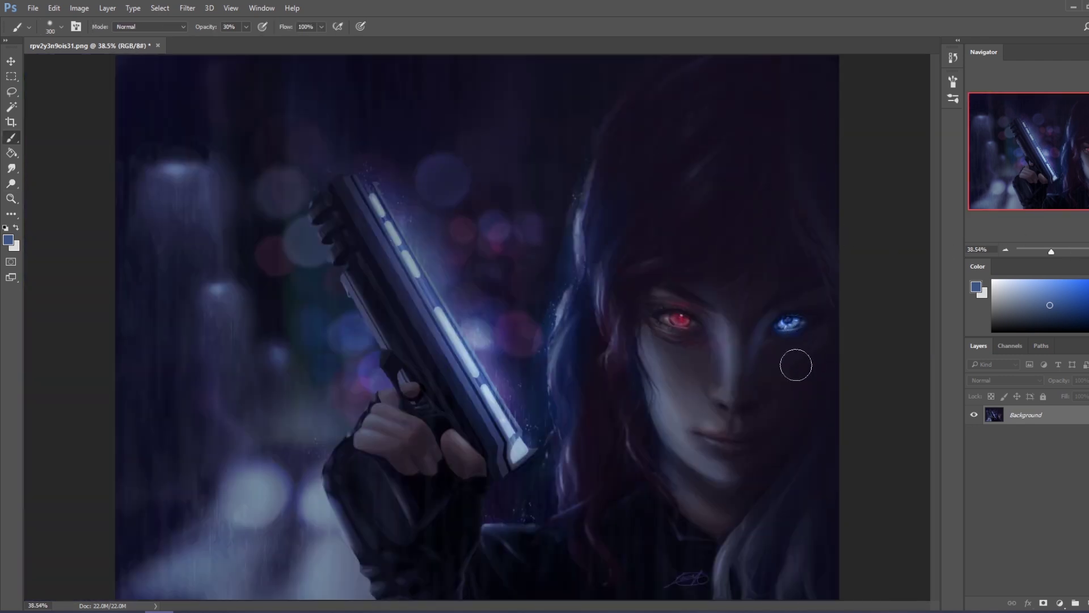
alt+click(728, 436)
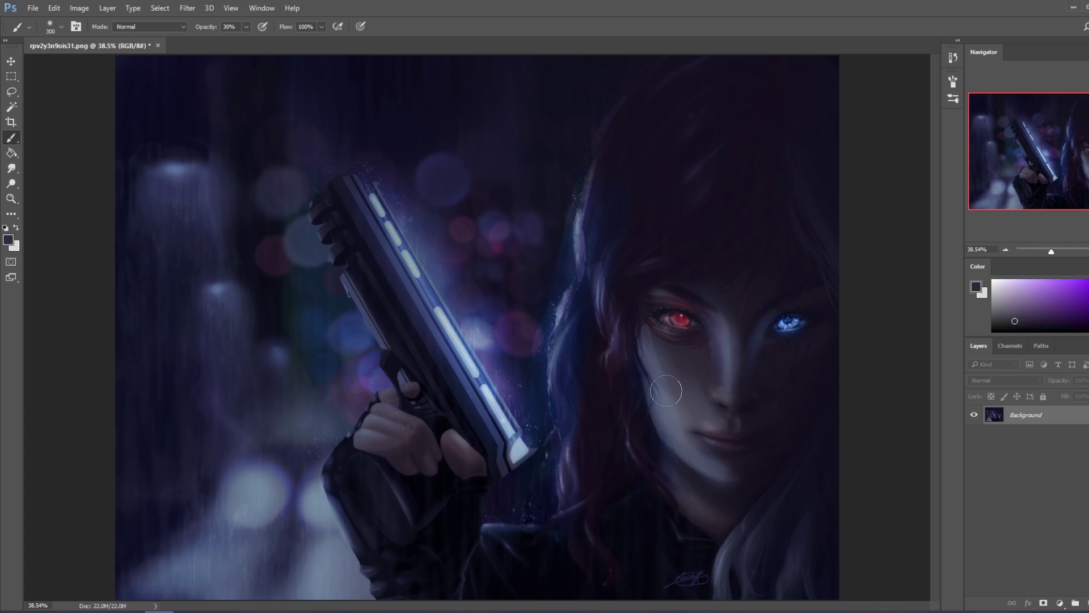
alt+click(692, 328)
key(bracketleft)
click(151, 27)
click(229, 29)
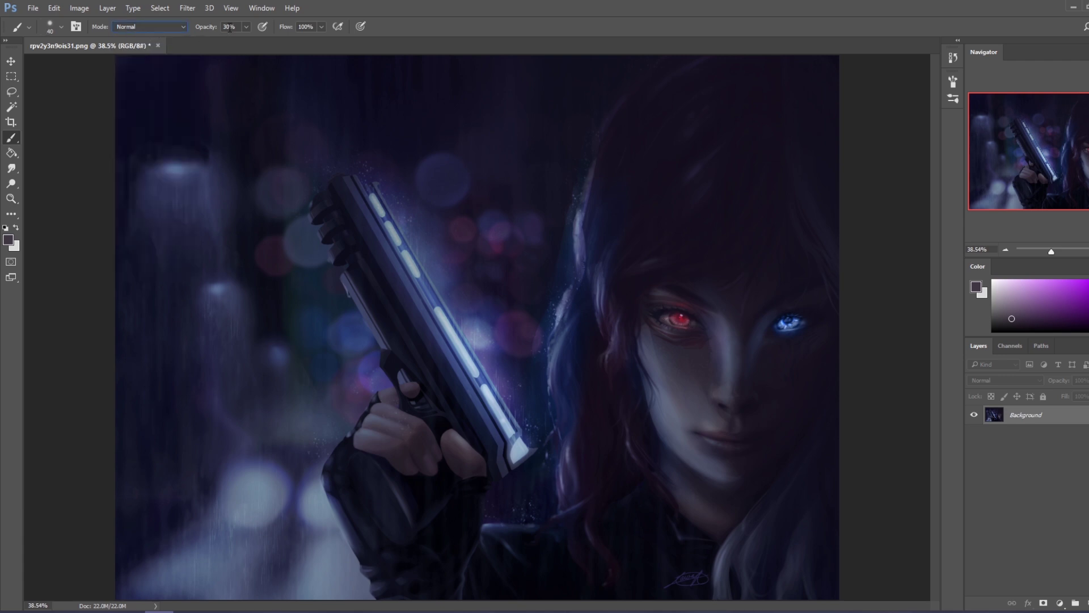
click(694, 319)
alt+click(800, 325)
scroll(845, 332, down, 3)
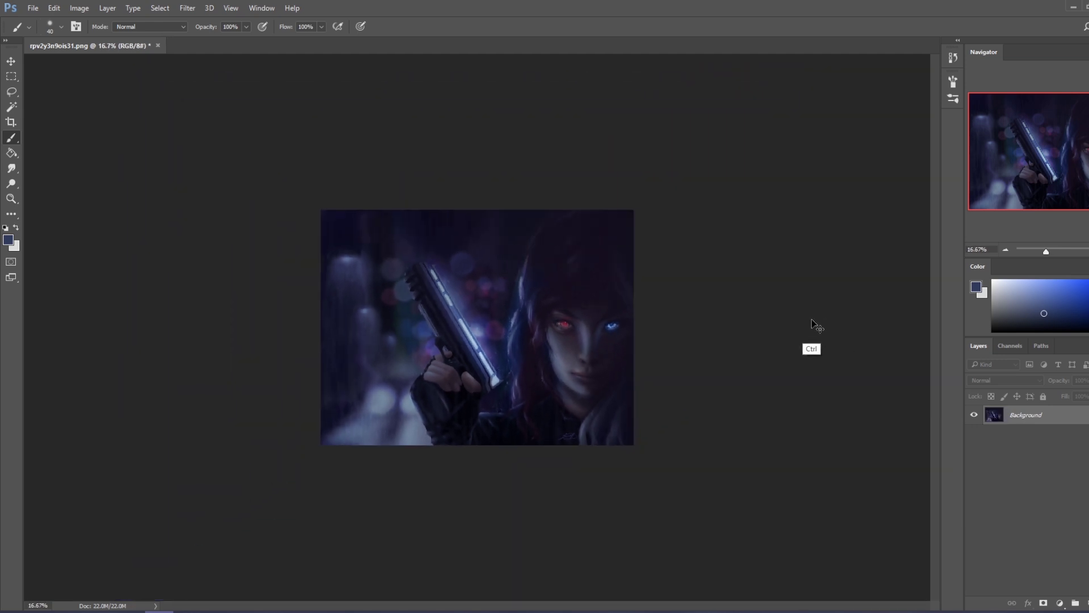
Set a broad brush to Darken and deepen face shadows with very dark purples sampled from the cheek.
alt+click(614, 329)
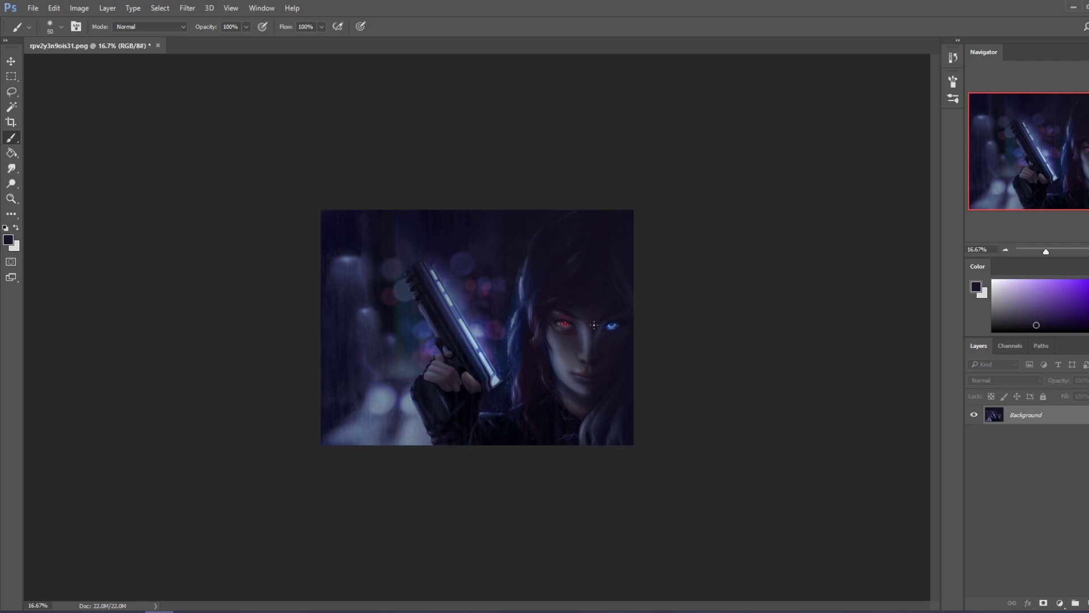
key(bracketright)
key(bracketright)
key(bracketright)
click(147, 27)
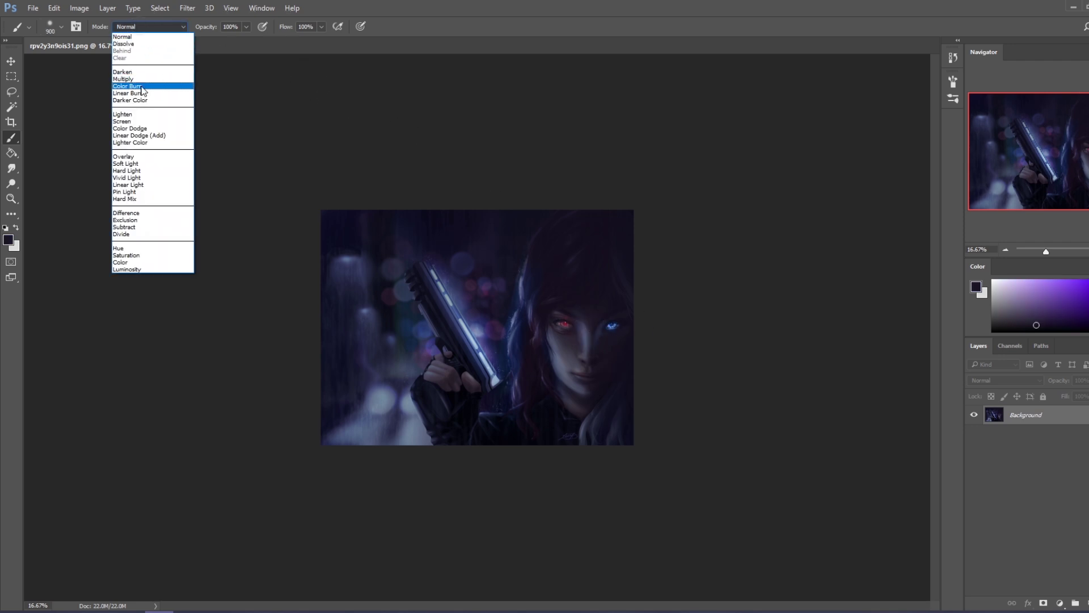
click(168, 68)
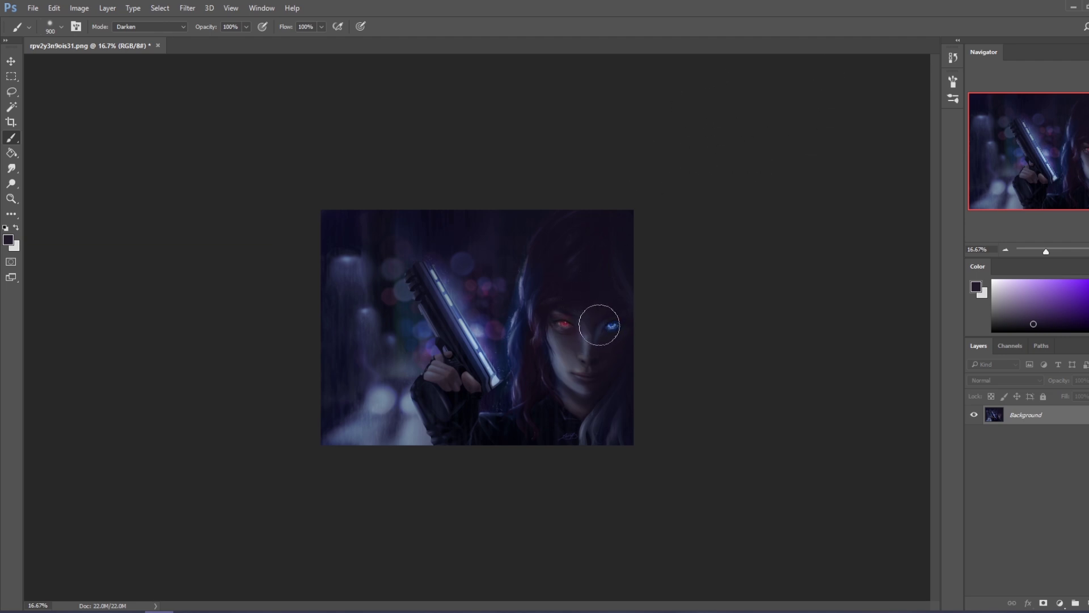
alt+click(602, 372)
key(alt)
click(11, 184)
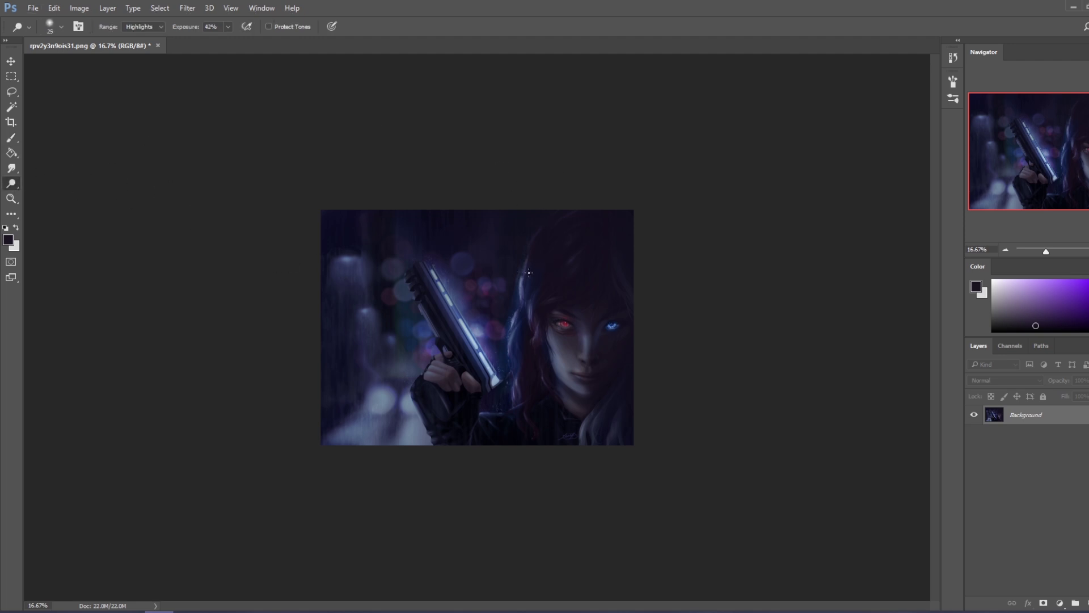
Set the dodge range to Midtones and brighten the hair edge beside the face down to the hand.
key(bracketright)
key(bracketright)
key(bracketright)
click(143, 27)
click(144, 40)
drag(524, 259, 541, 227)
key(bracketright)
key(bracketright)
key(bracketright)
key(bracketright)
key(bracketright)
key(bracketright)
mouse_move(517, 256)
mouse_down()
mouse_move(499, 363)
mouse_move(447, 416)
mouse_up()
Brighten the area around the gun's top and barrel with a smaller dodge brush.
key(bracketleft)
key(bracketleft)
key(bracketleft)
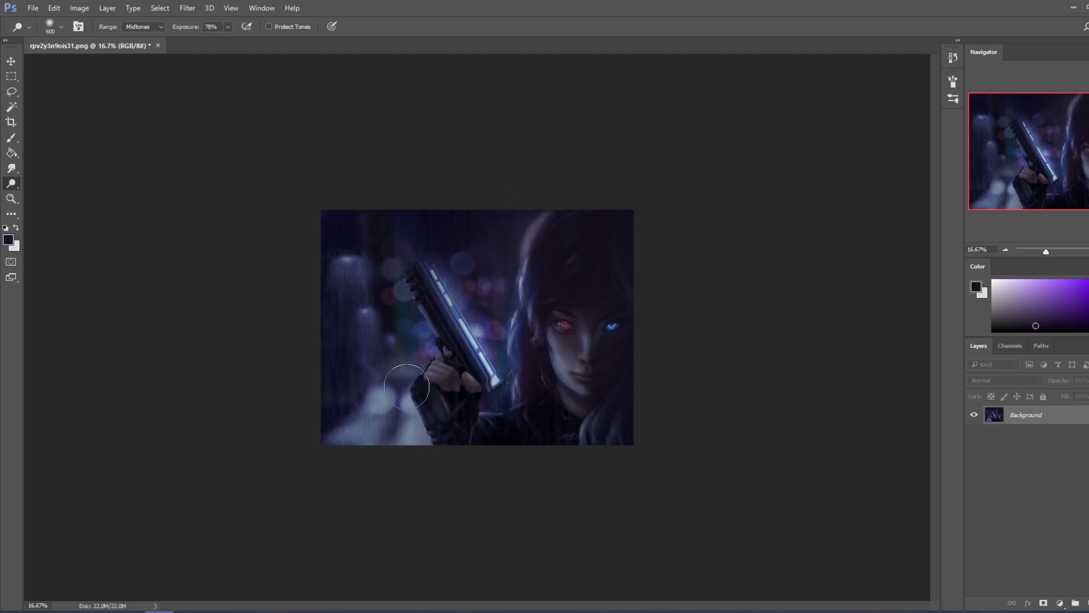
mouse_move(396, 275)
mouse_down()
mouse_move(449, 279)
mouse_move(474, 321)
mouse_up()
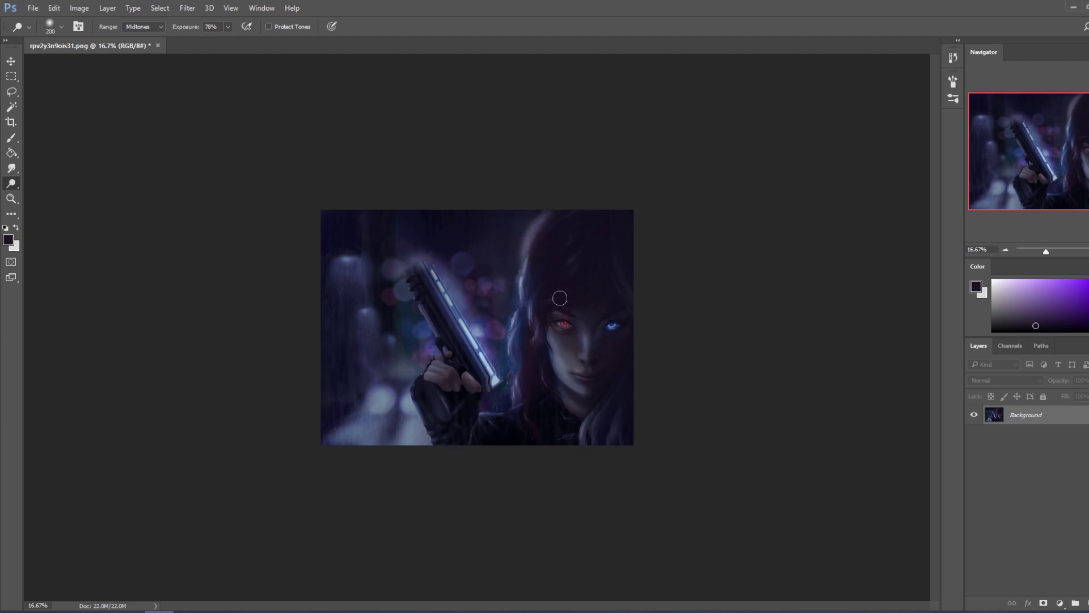
key(bracketleft)
click(193, 11)
click(205, 100)
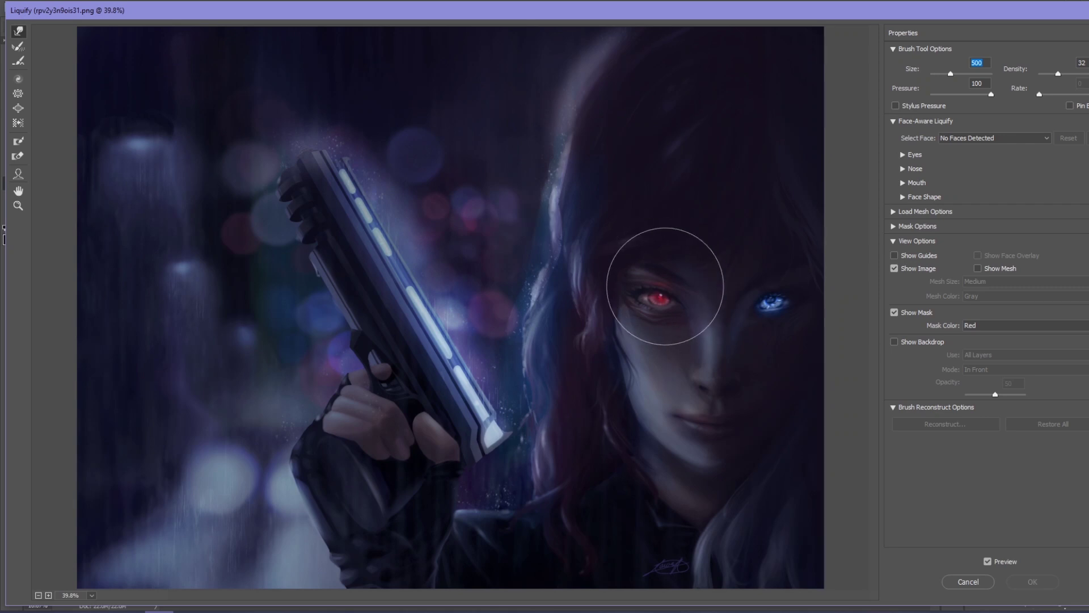
Push the top edge of the hair downward with a size-1200 warp brush and apply it.
key(ctrl+minus)
key(ctrl+minus)
key(ctrl+minus)
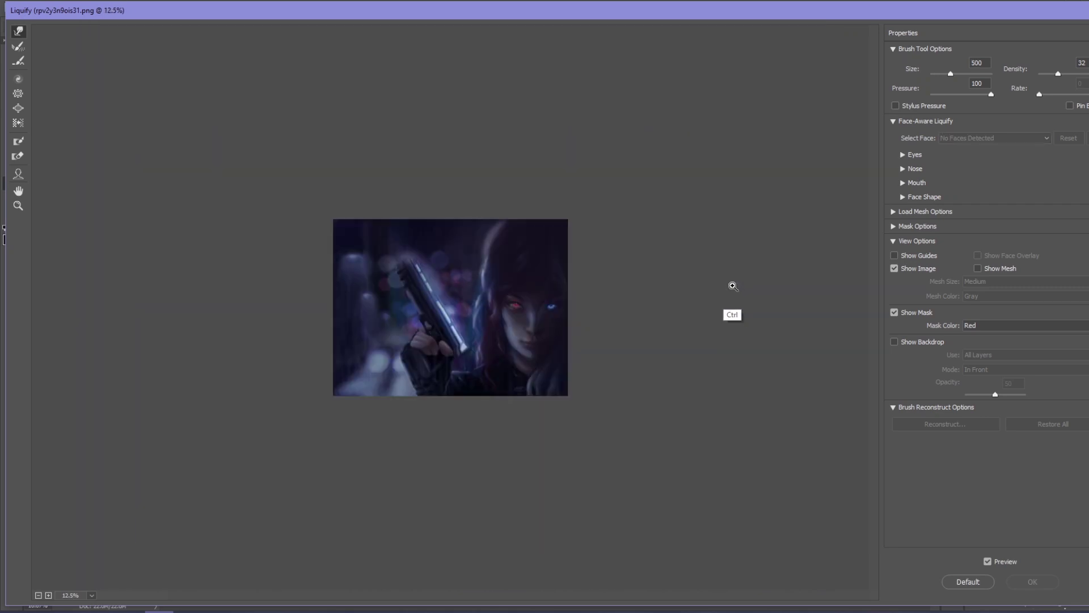
key(bracketright)
key(bracketright)
key(bracketright)
drag(487, 207, 506, 227)
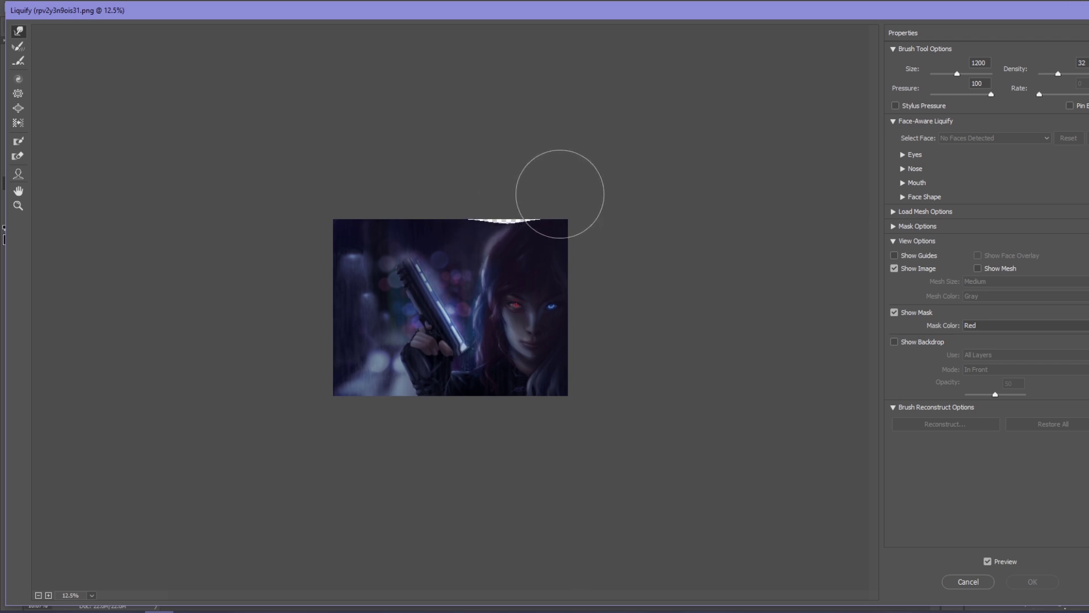
drag(503, 220, 498, 217)
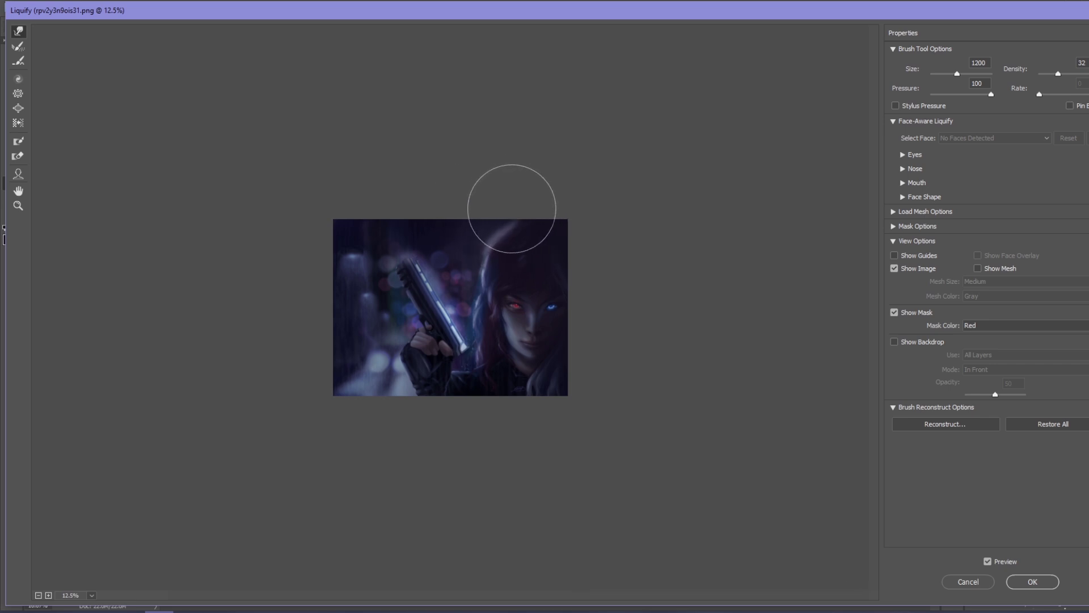
click(1042, 583)
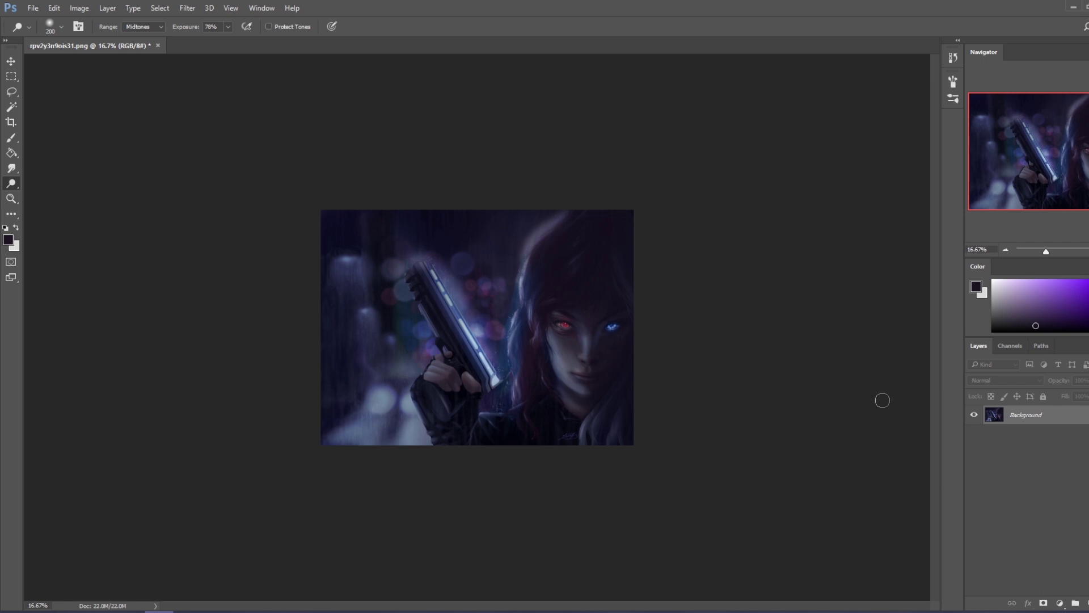
Lasso the gun, copy it to a new layer, and rotate the copy while moving it right.
key(ctrl+plus)
key(ctrl+plus)
key(ctrl+minus)
key(ctrl+minus)
key(ctrl+minus)
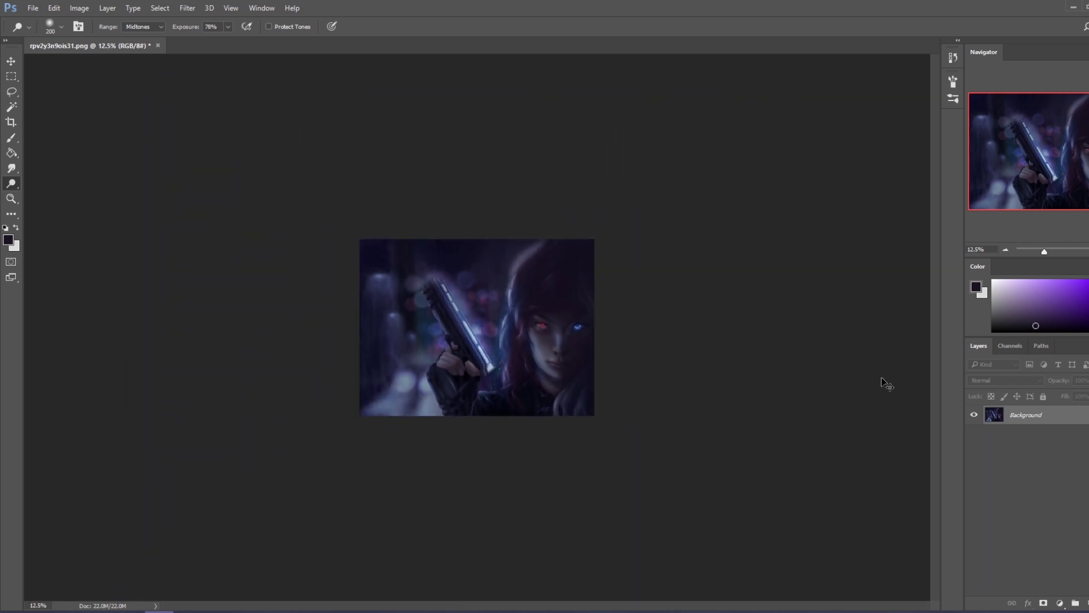
key(ctrl+minus)
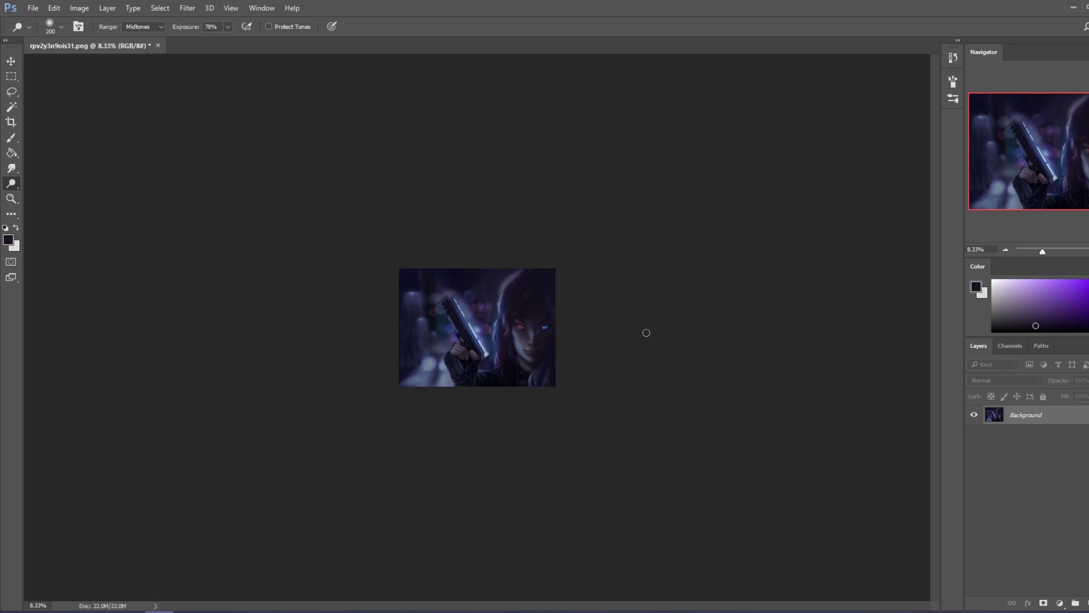
key(l)
mouse_move(482, 286)
mouse_down()
mouse_move(498, 357)
mouse_move(482, 284)
mouse_move(536, 313)
mouse_up()
key(ctrl+j)
key(v)
drag(468, 331, 490, 339)
key(Return)
Erase the gun copy's stray edges around the face and hand with a soft eraser.
key(e)
right_click(511, 333)
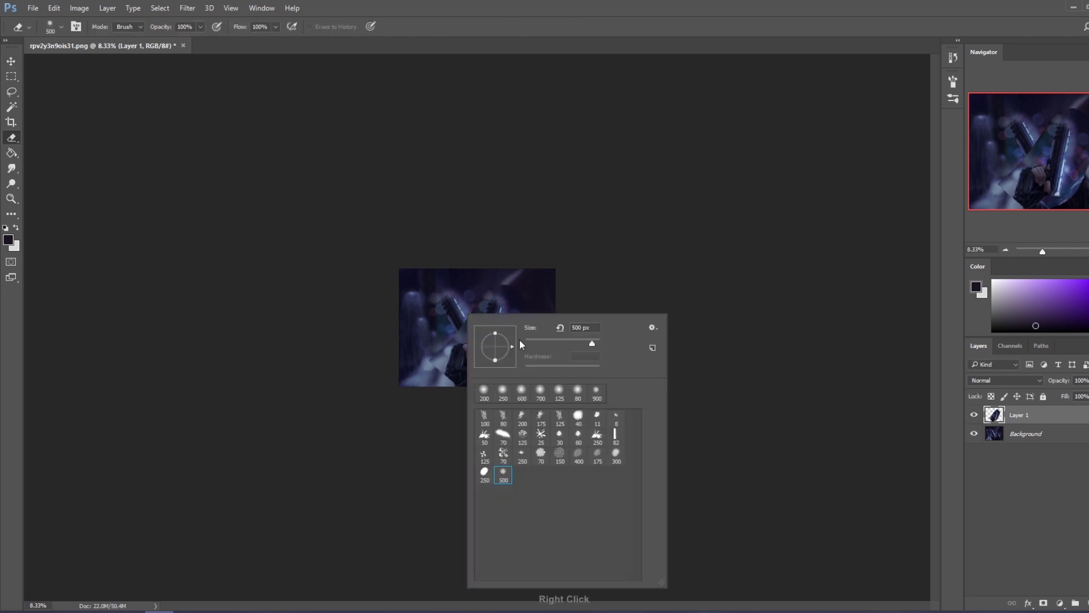
double_click(501, 420)
mouse_move(512, 294)
mouse_down()
mouse_move(508, 376)
mouse_move(529, 304)
mouse_move(515, 373)
mouse_move(515, 285)
mouse_move(479, 293)
mouse_move(468, 340)
mouse_move(432, 354)
mouse_move(423, 407)
mouse_up()
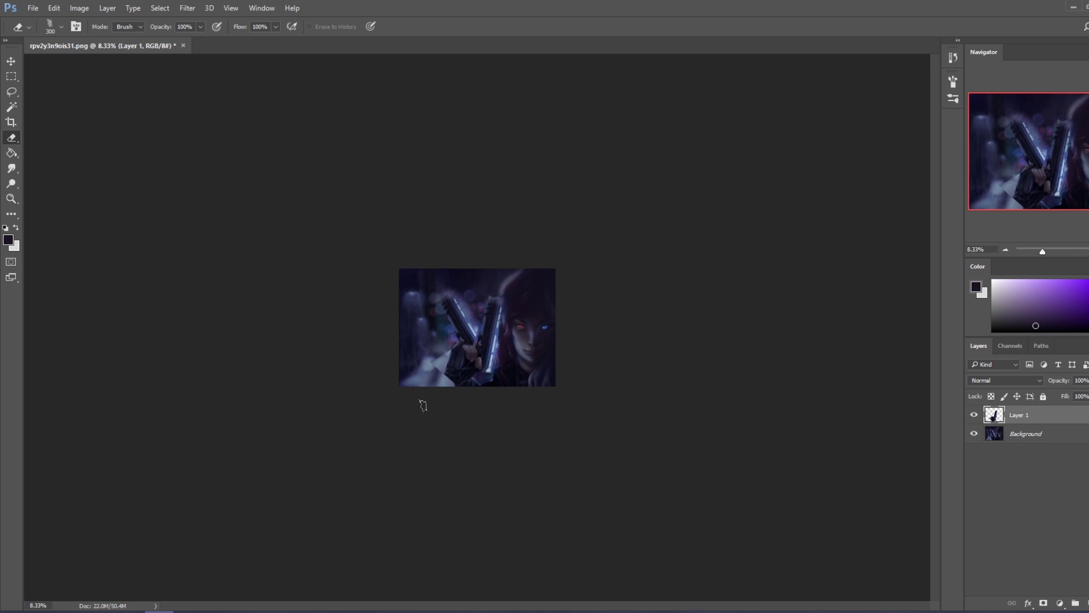
mouse_move(434, 343)
mouse_down()
mouse_move(423, 411)
mouse_move(498, 377)
mouse_up()
Compare the second gun layer hidden and shown, check History, and make Background active.
click(975, 416)
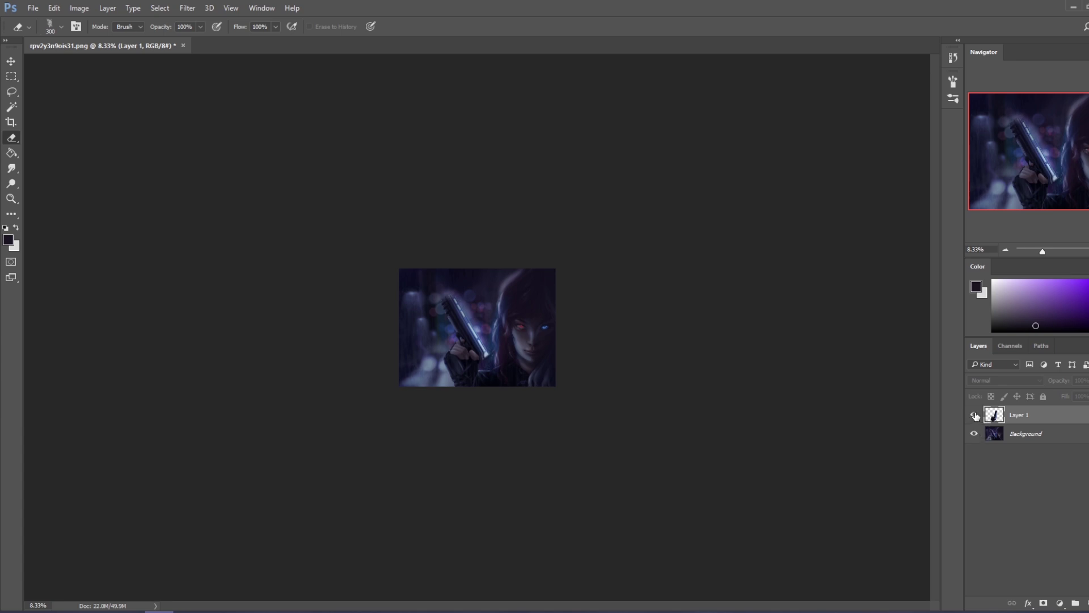
click(975, 416)
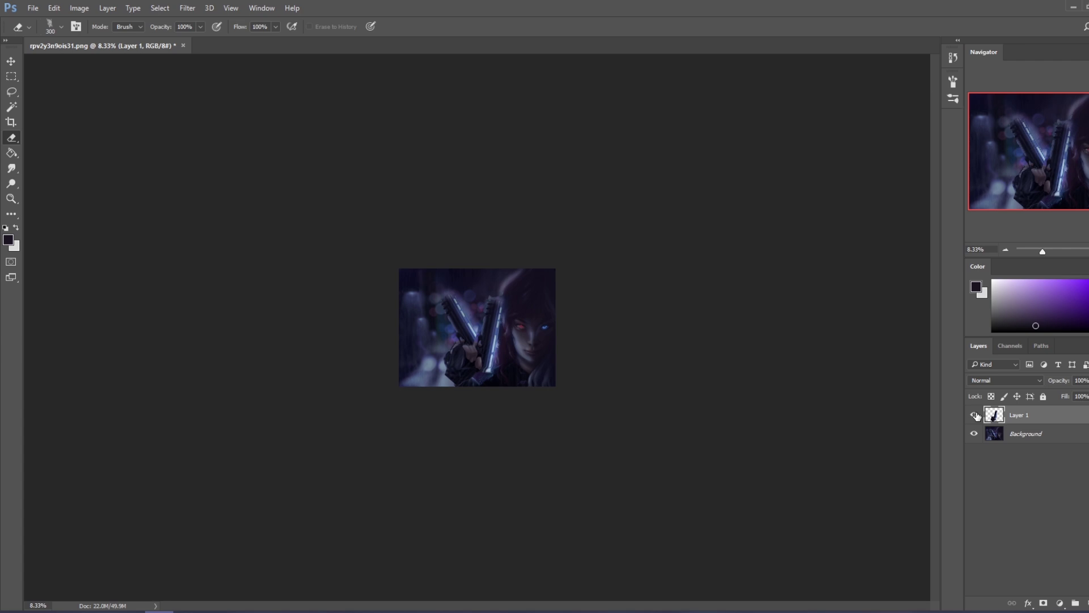
key(ctrl+minus)
key(ctrl+minus)
key(ctrl+plus)
key(ctrl+plus)
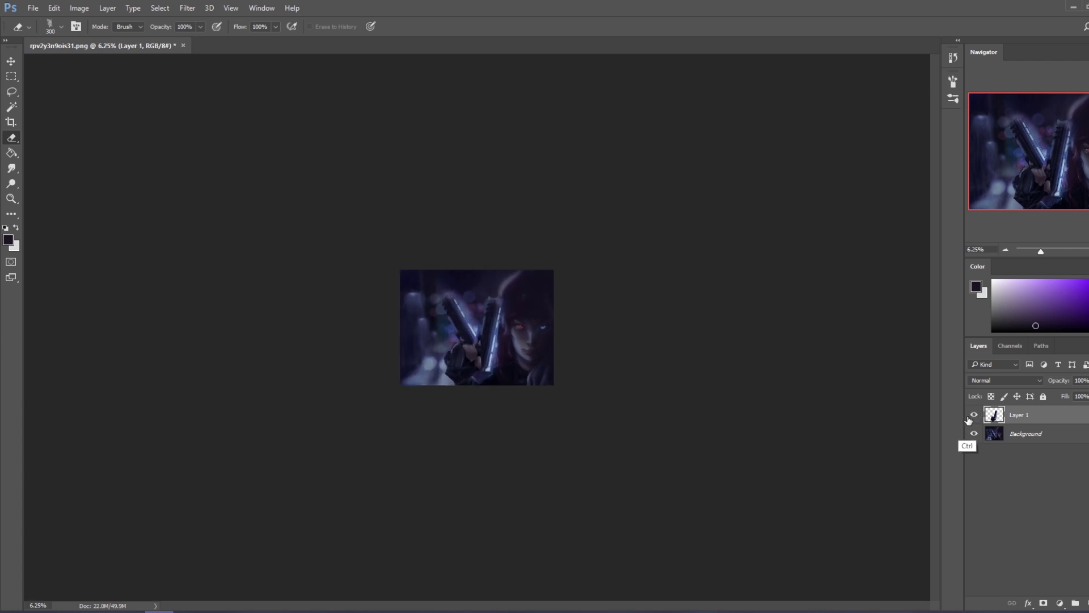
key(ctrl+plus)
key(ctrl+plus)
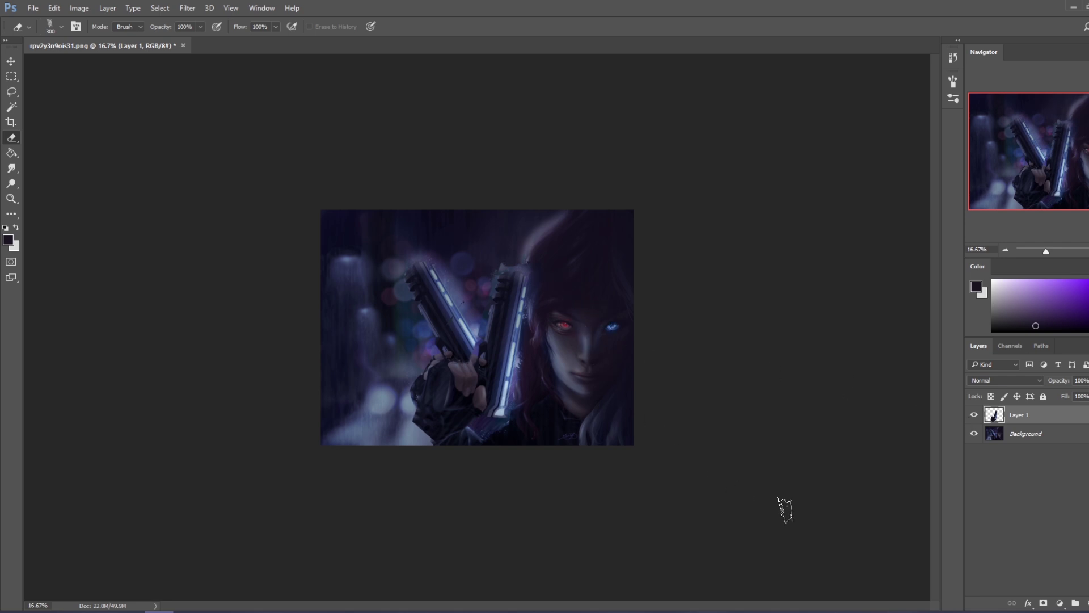
click(974, 414)
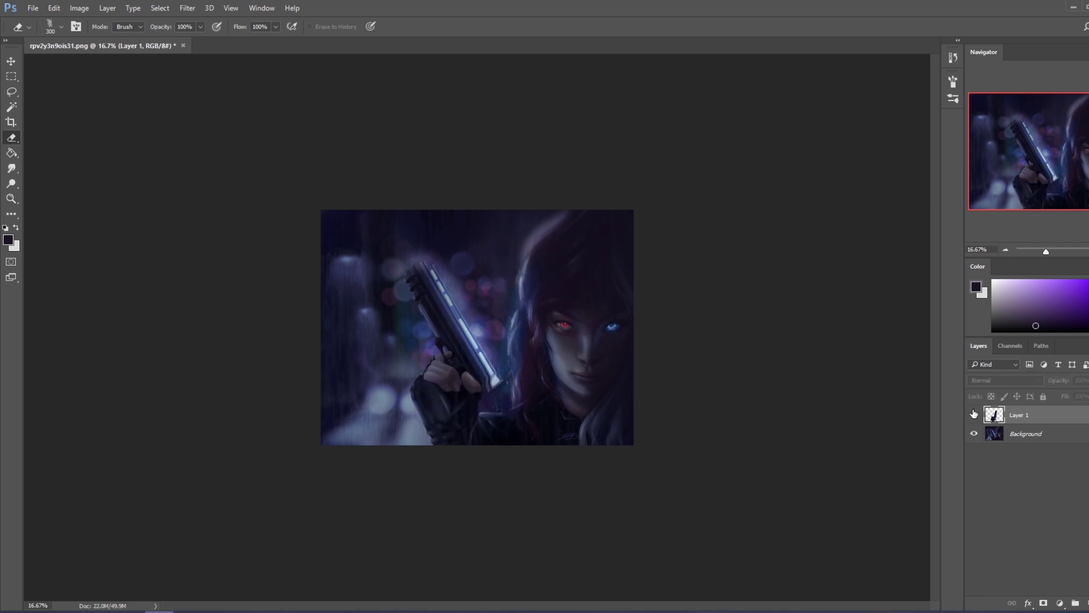
click(954, 58)
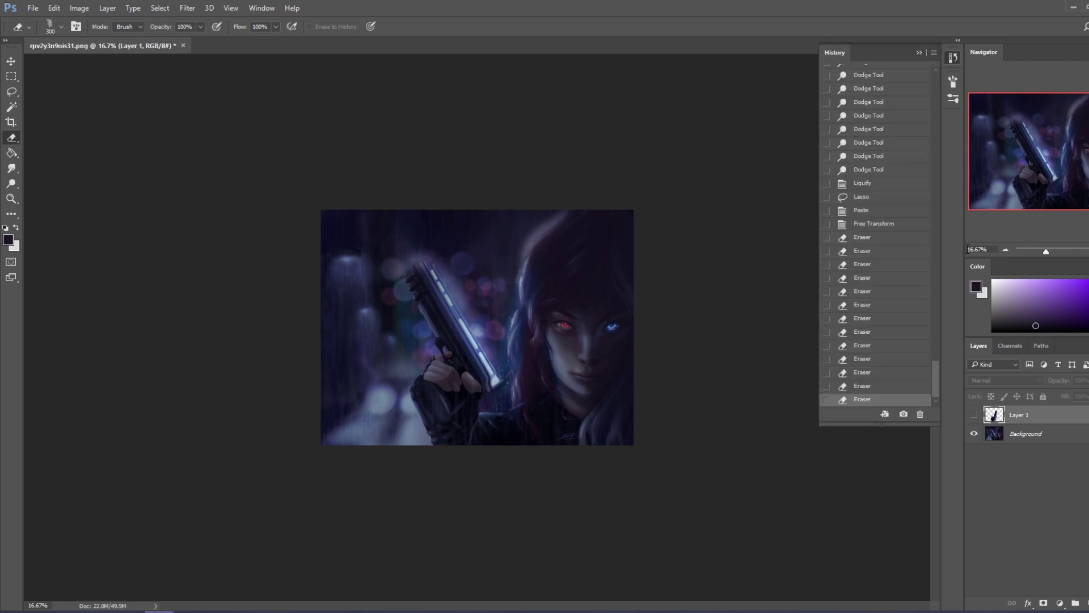
click(1032, 434)
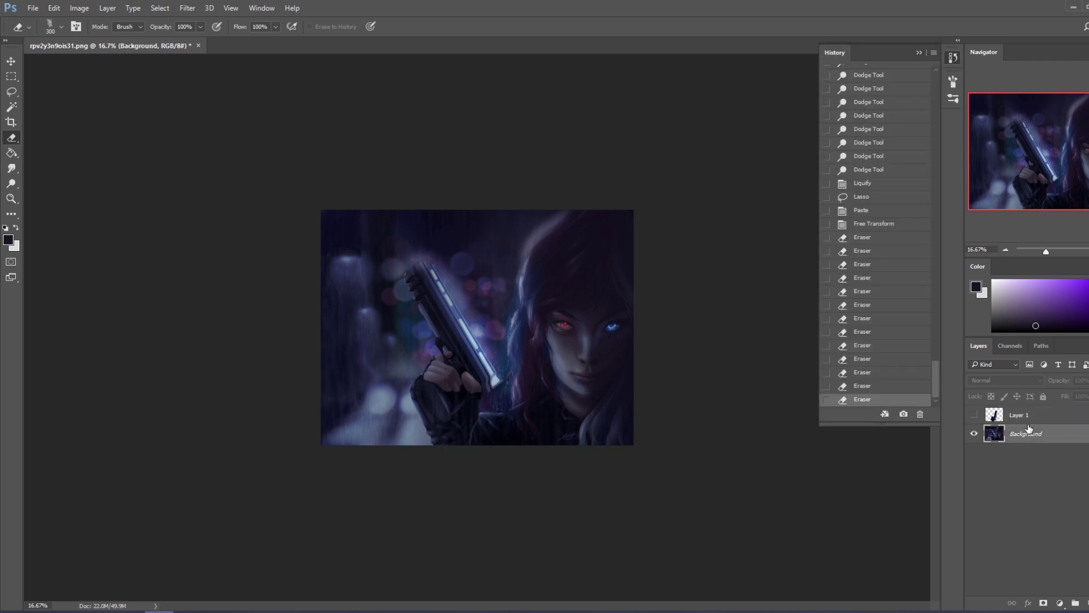
click(974, 415)
click(920, 53)
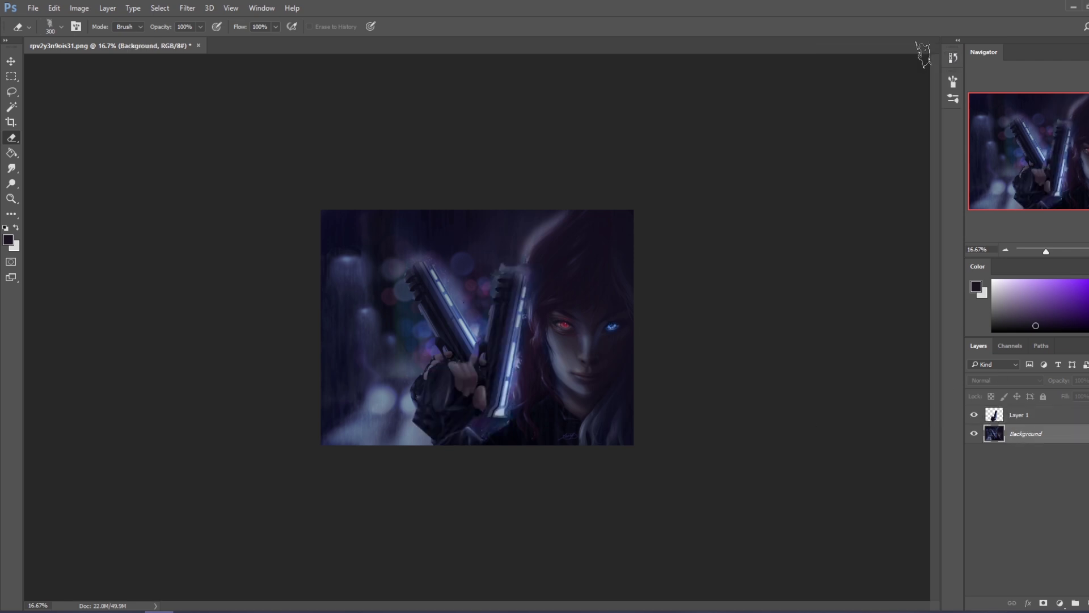
Lasso the face onto a new layer and rotate it about 7.5° counter-clockwise.
key(l)
mouse_move(615, 210)
mouse_down()
mouse_move(515, 357)
mouse_move(657, 262)
mouse_up()
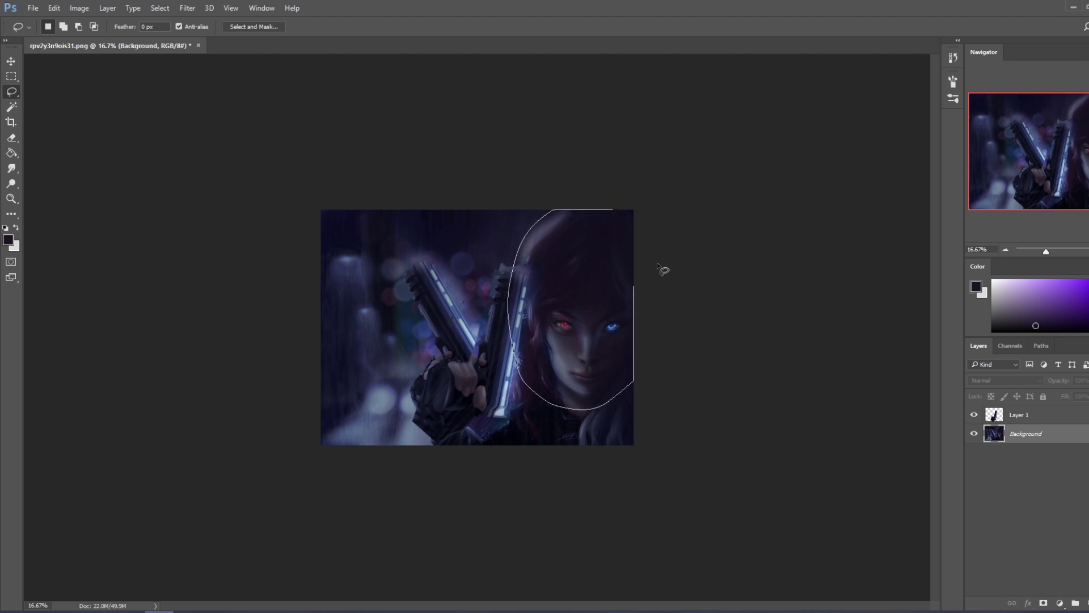
key(ctrl+j)
key(v)
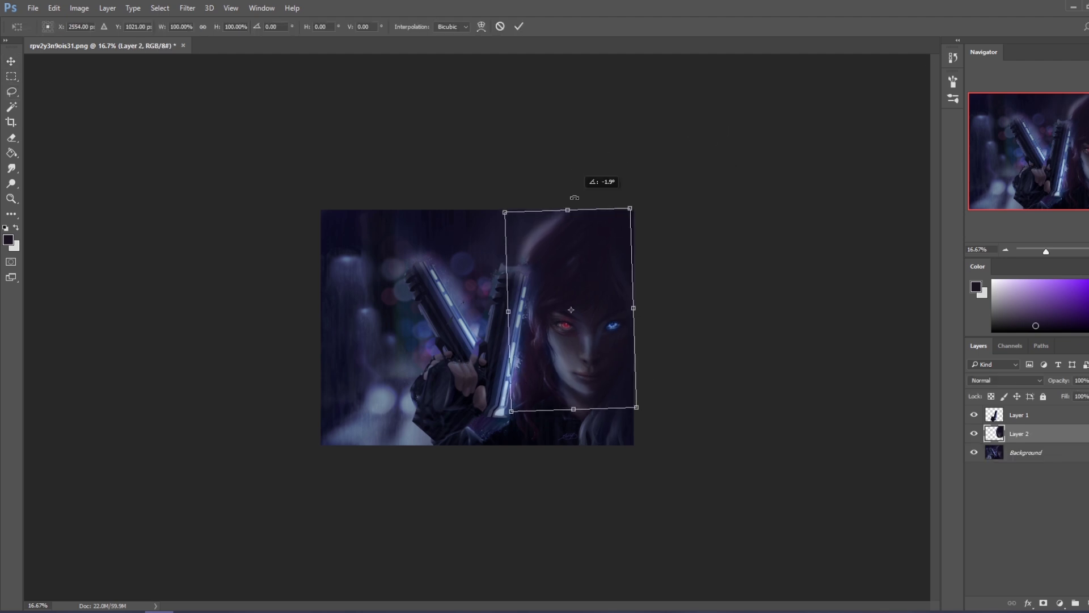
drag(583, 197, 568, 196)
drag(604, 300, 597, 308)
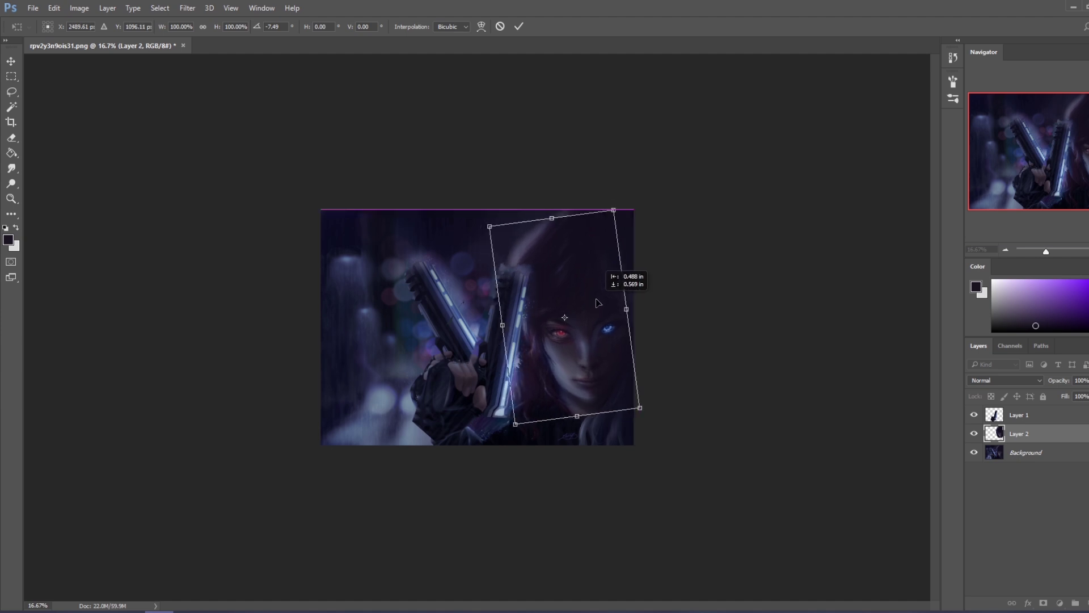
click(518, 26)
Erase the face copy's edges, hide both new layers, and bring up the History panel.
key(e)
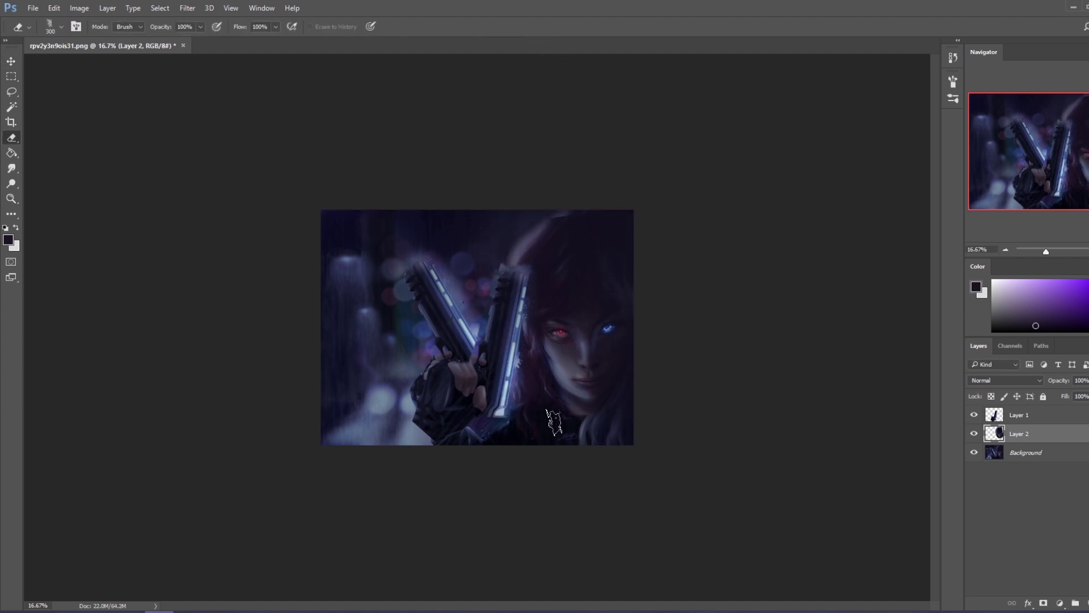
key(ctrl)
scroll(635, 119, up, 1)
scroll(635, 133, down, 1)
scroll(635, 132, down, 1)
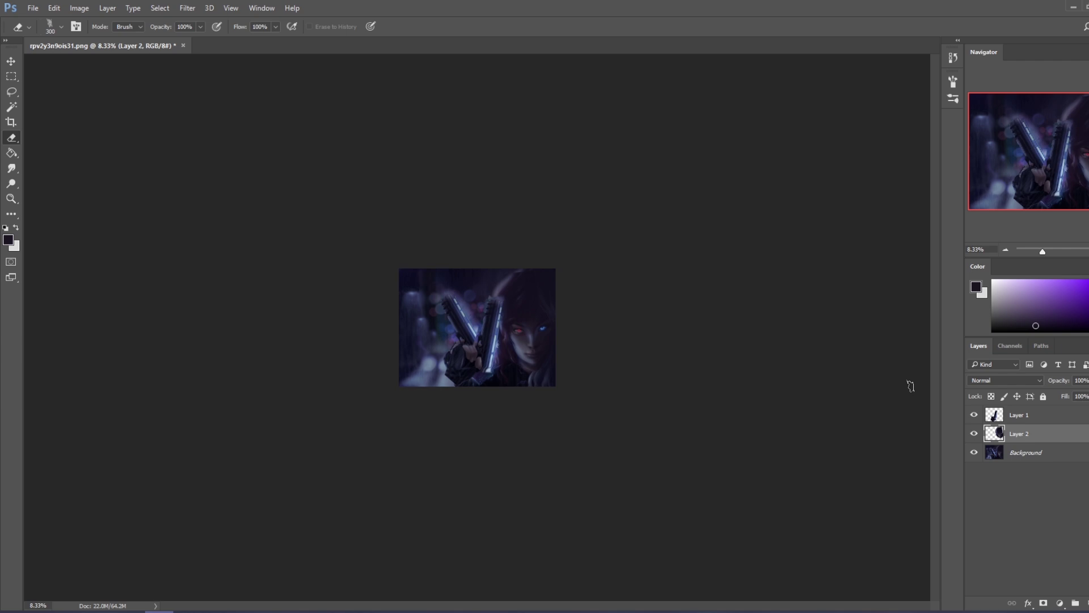
drag(974, 433, 985, 414)
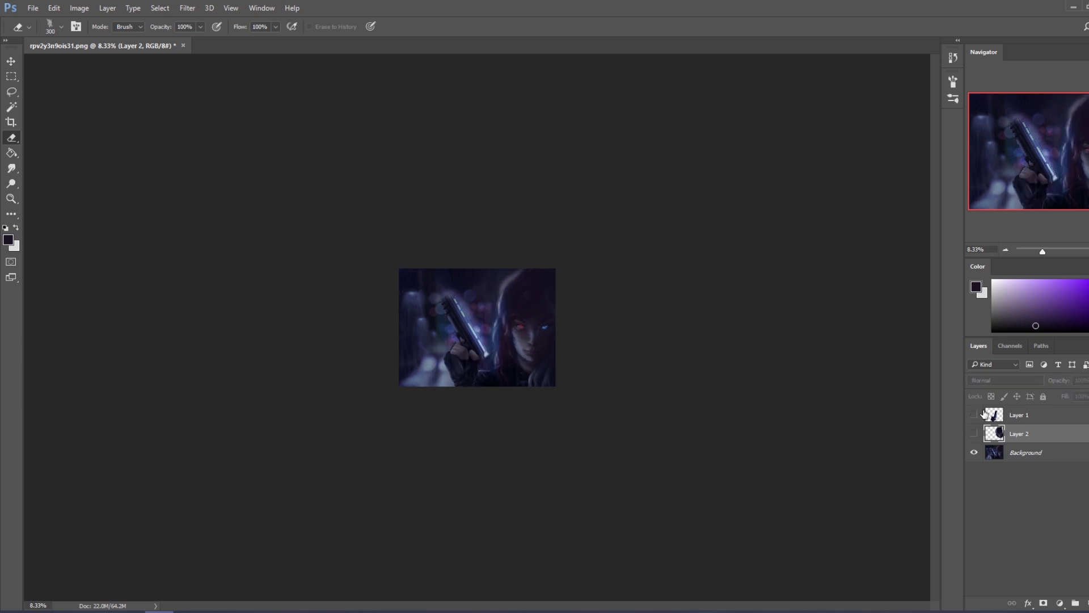
click(953, 58)
drag(937, 298, 941, 83)
click(896, 82)
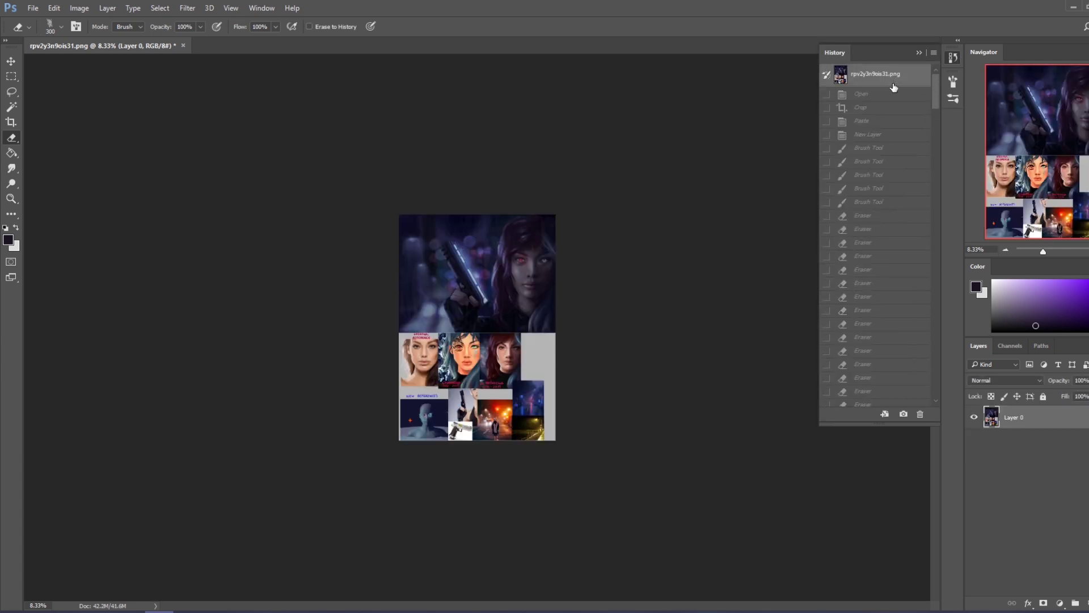
click(878, 122)
click(879, 108)
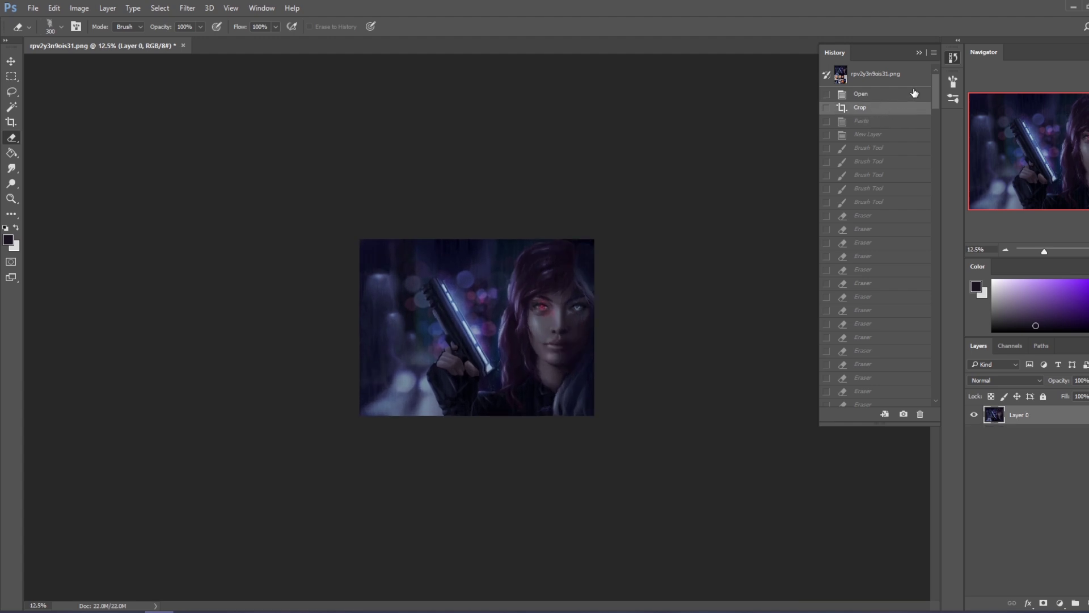
drag(936, 79, 940, 376)
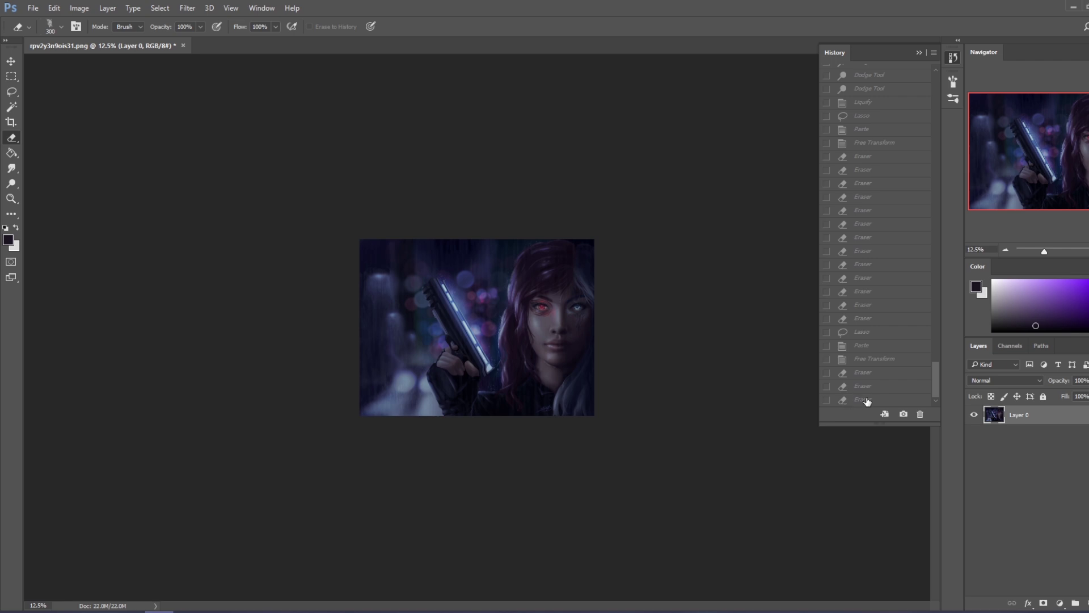
click(866, 400)
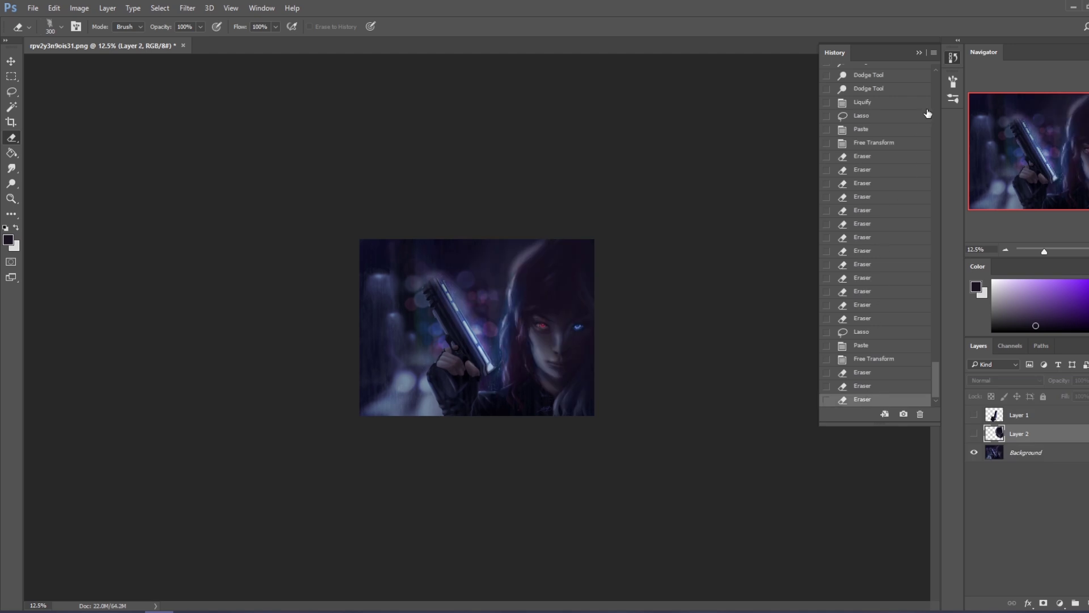
Show the tilted face layer again and merge it down into the layer below.
key(ctrl+equal)
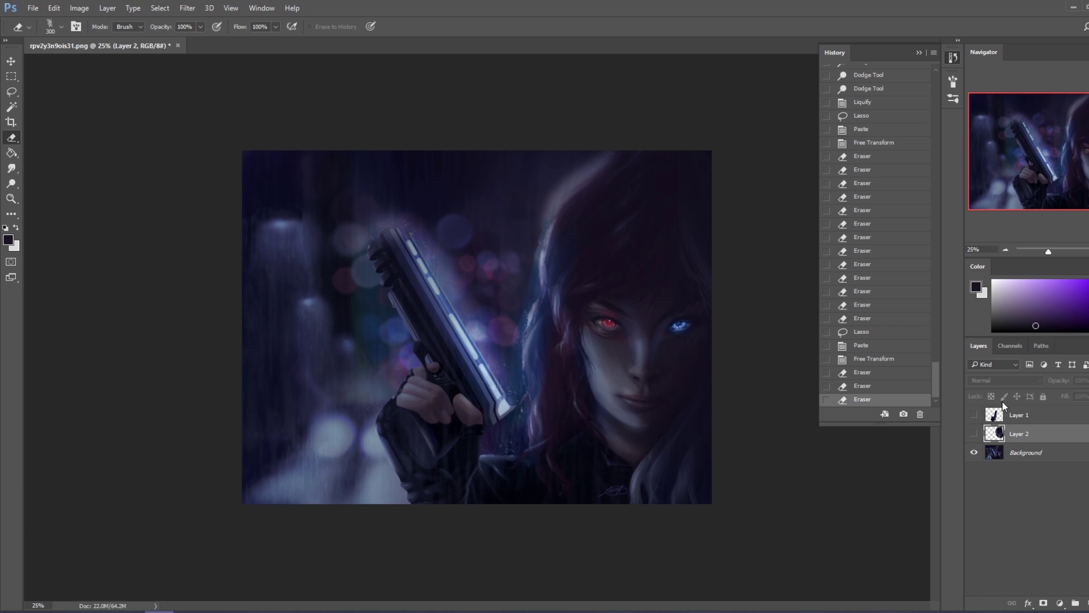
click(975, 435)
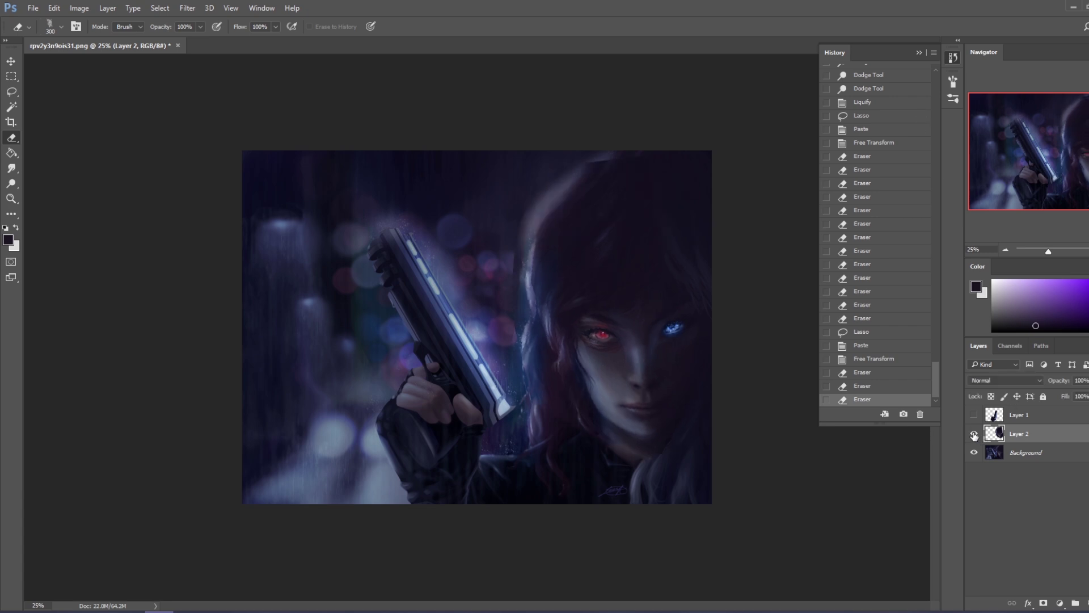
key(ctrl+equal)
key(ctrl+minus)
key(ctrl+minus)
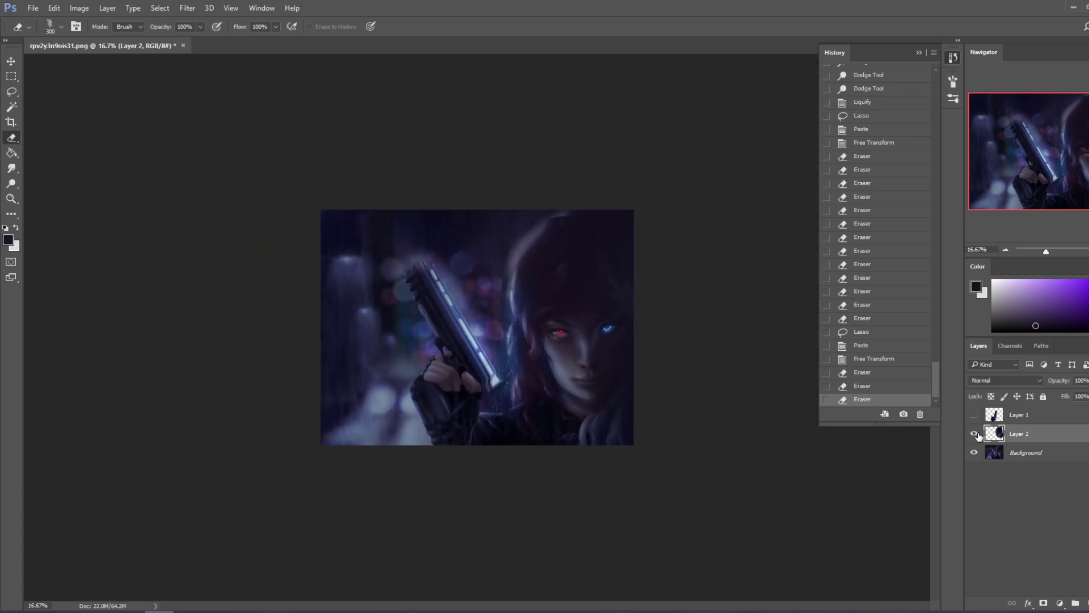
key(ctrl+minus)
key(ctrl+minus)
right_click(1021, 437)
click(1005, 427)
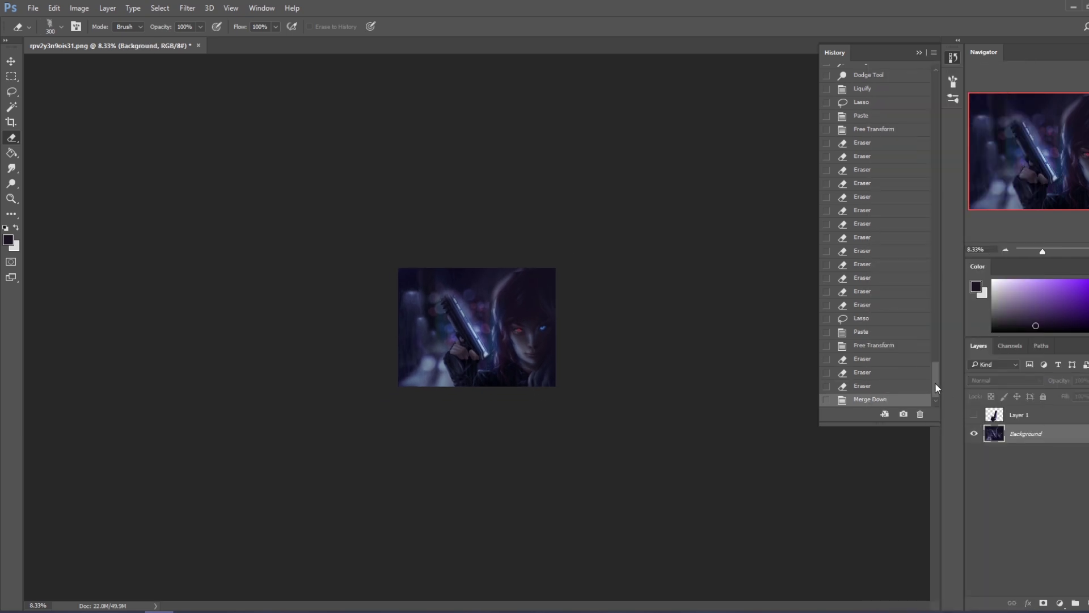
Switch to the Brush tool, select the entire canvas, and bring up the History panel.
key(ctrl+plus)
key(ctrl+plus)
key(ctrl+plus)
key(ctrl+minus)
key(ctrl+minus)
key(b)
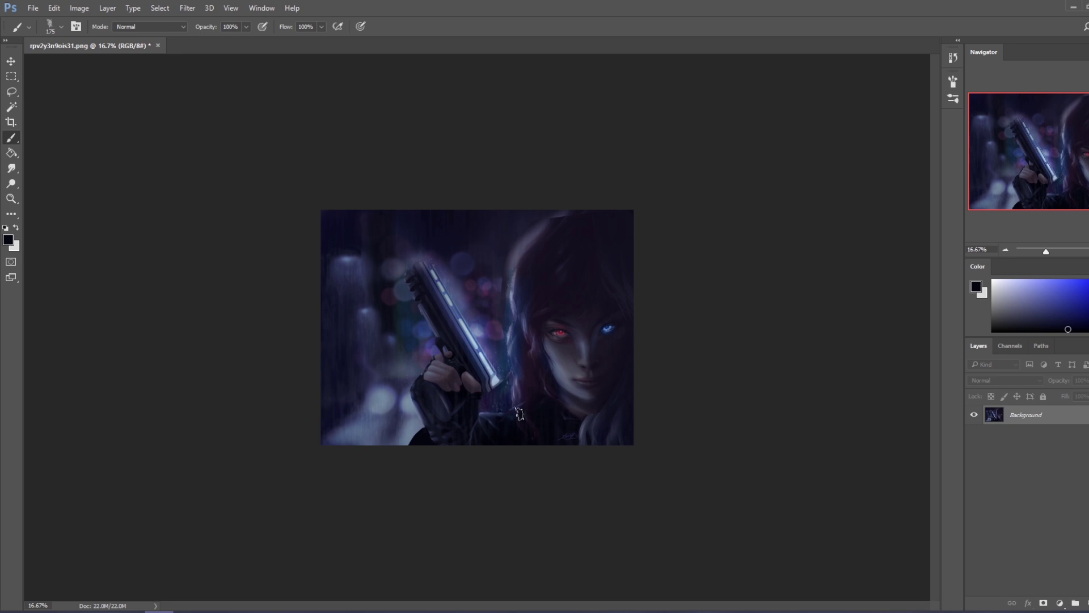
key(ctrl+a)
click(954, 58)
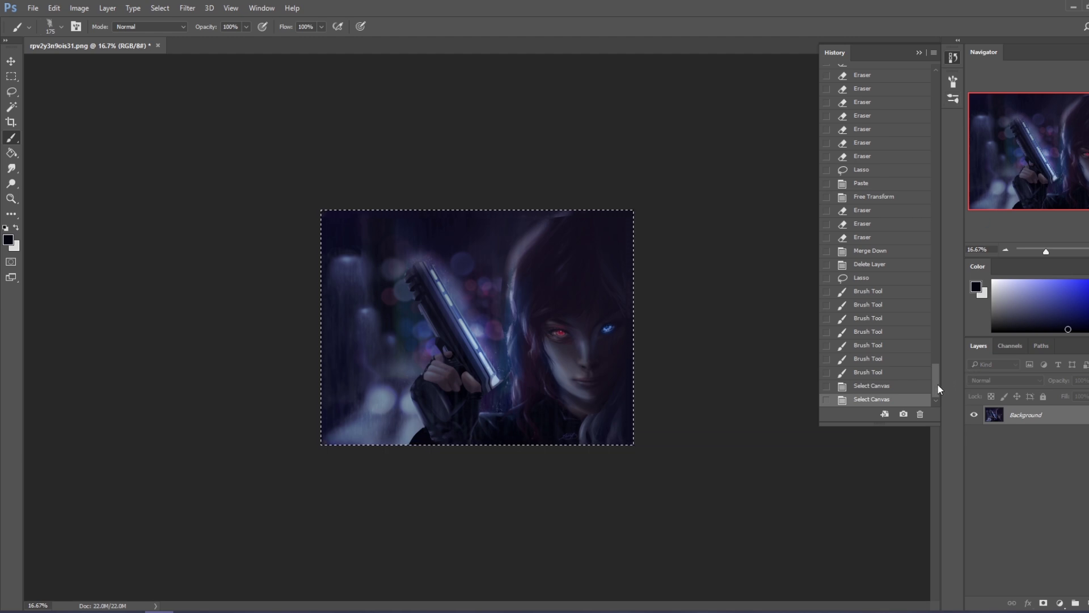
drag(938, 388, 937, 79)
Step through the original snapshot and Open state, then return to the latest cropped painting state.
click(910, 77)
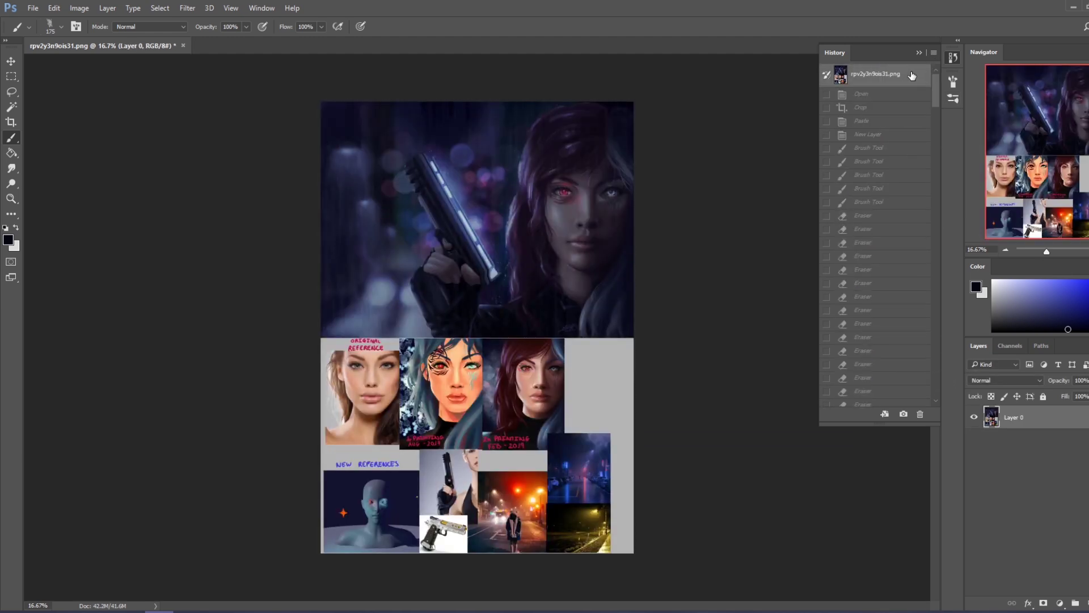
click(881, 95)
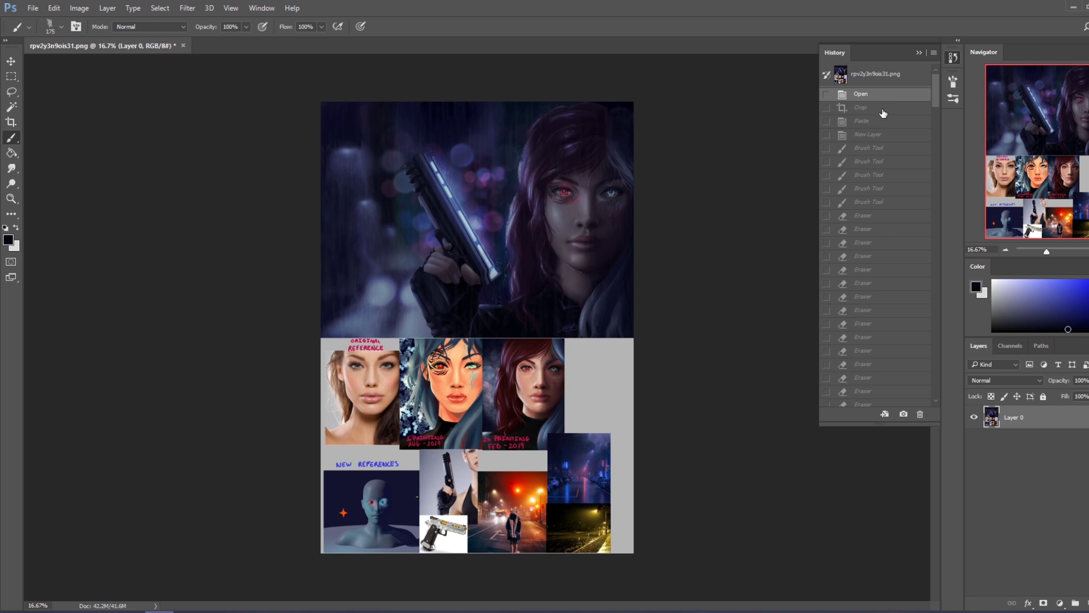
click(882, 109)
click(919, 53)
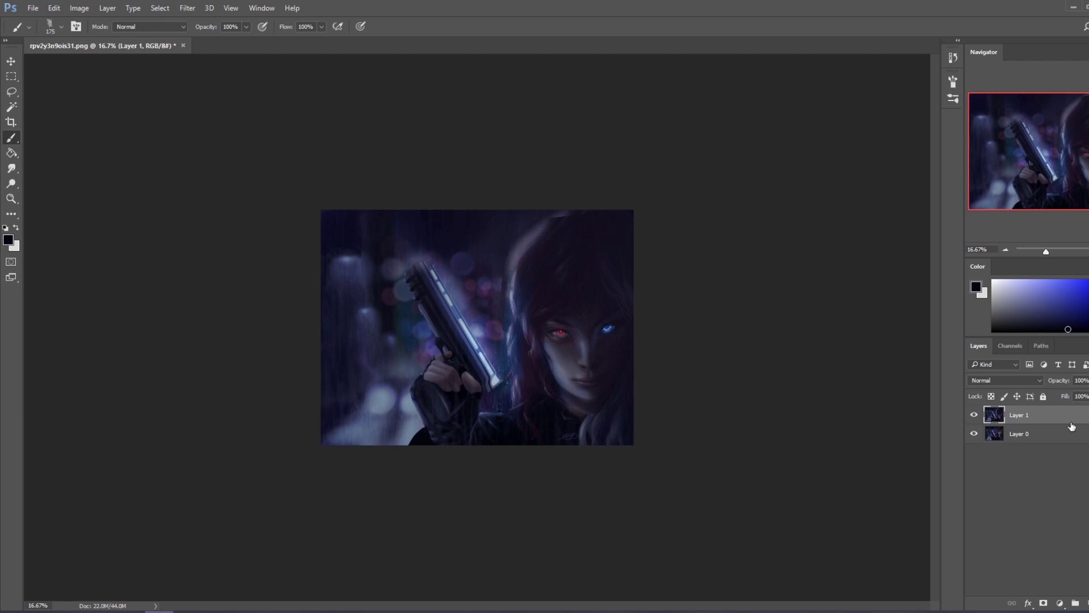
Flatten the image into one Background layer and set the brush mode to Lighten.
right_click(1059, 418)
click(965, 450)
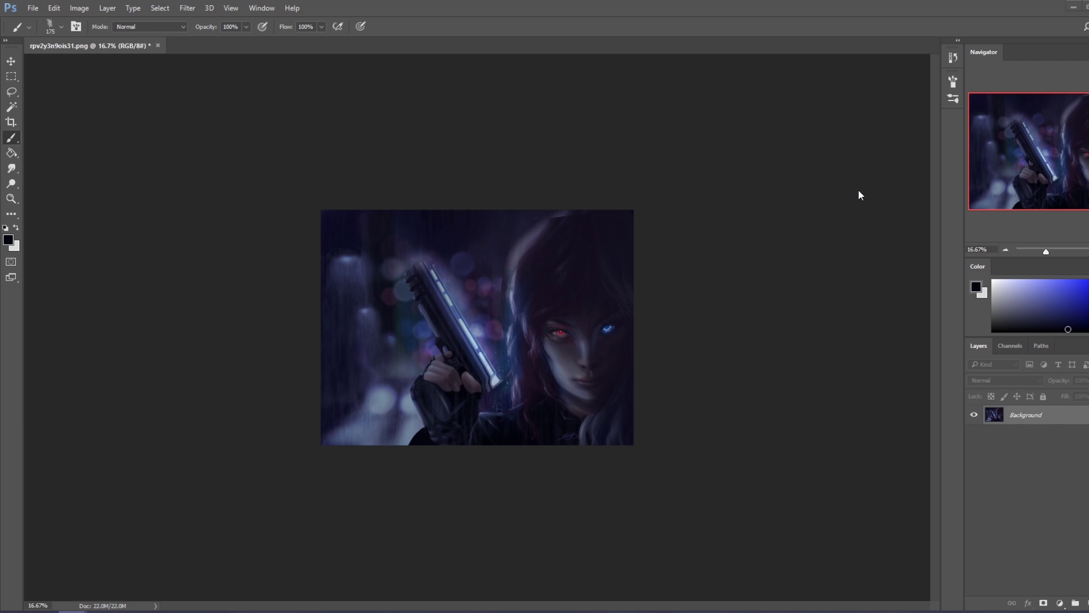
alt+click(590, 340)
key(bracketleft)
key(bracketleft)
key(bracketleft)
click(151, 26)
click(161, 119)
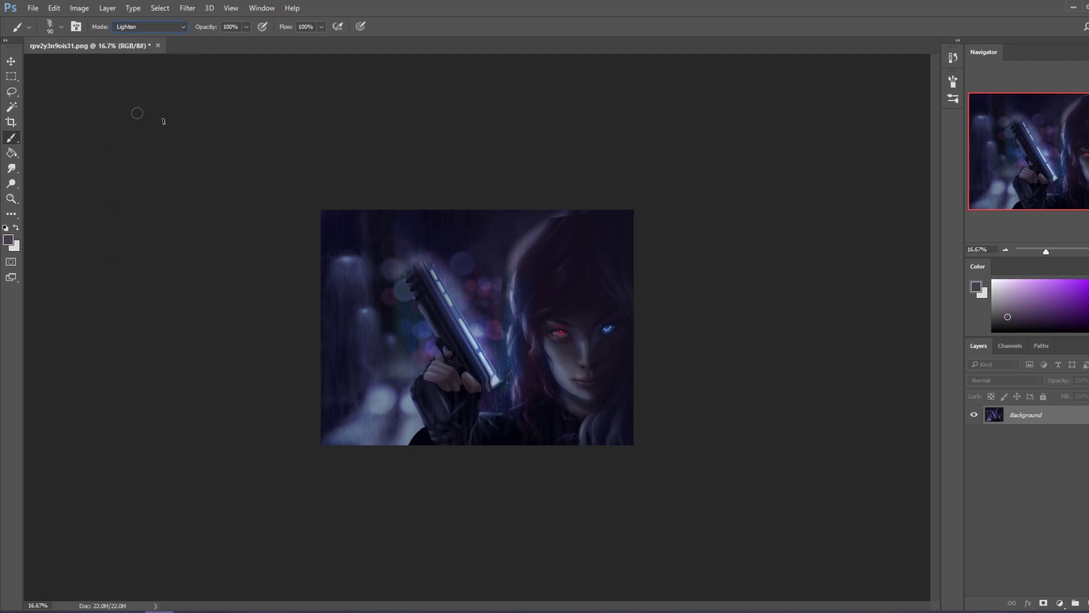
Shrink the brush, reset it to Normal mode, and sample a light greyish purple from the face.
key(bracketleft)
key(bracketleft)
alt+click(593, 391)
alt+click(587, 365)
key(bracketleft)
alt+click(603, 363)
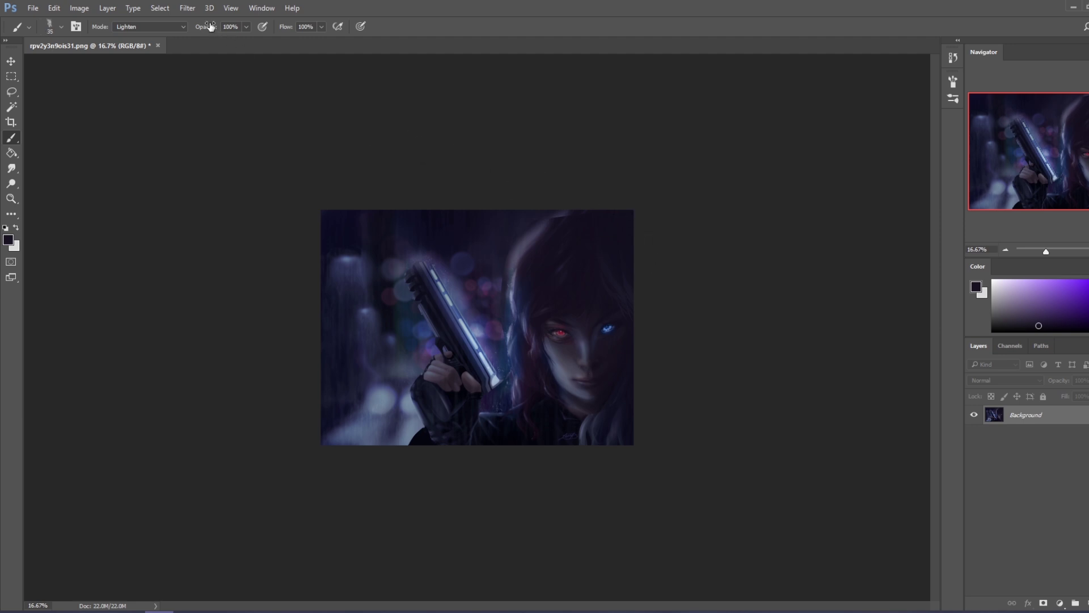
click(152, 27)
click(155, 37)
key(ctrl)
alt+click(583, 360)
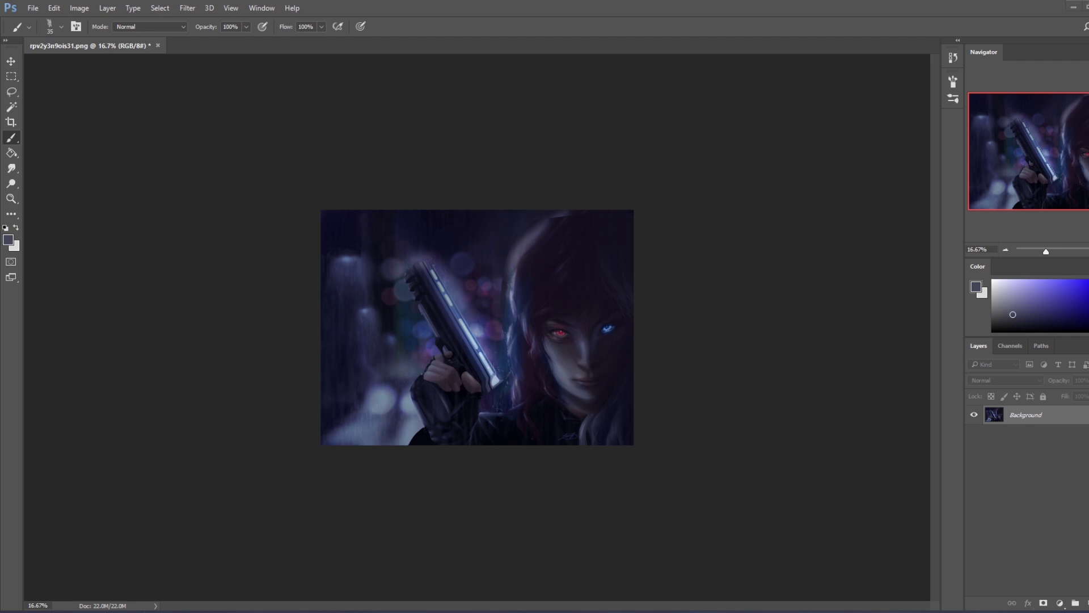
key(alt+Tab)
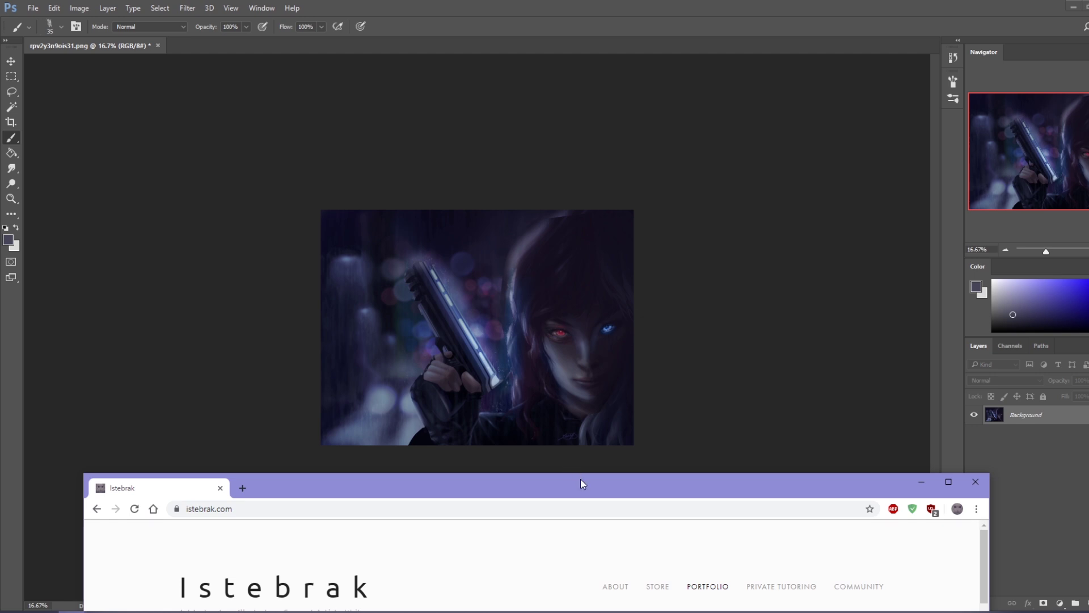
Open the r/istebrak subreddit in a new tab, browse it, then return to istebrak.com.
drag(588, 480, 581, 21)
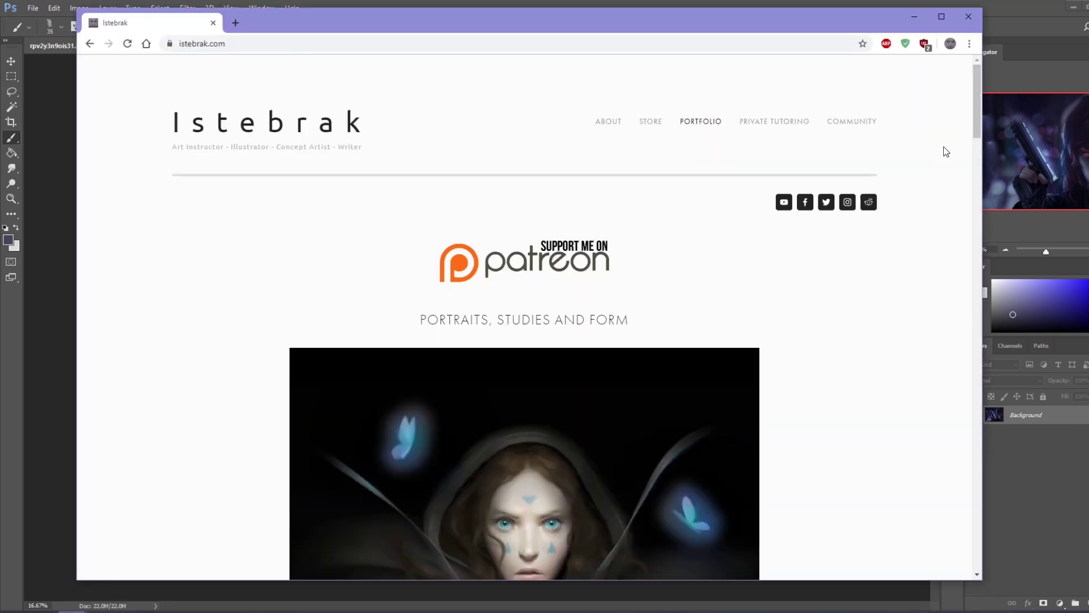
click(868, 203)
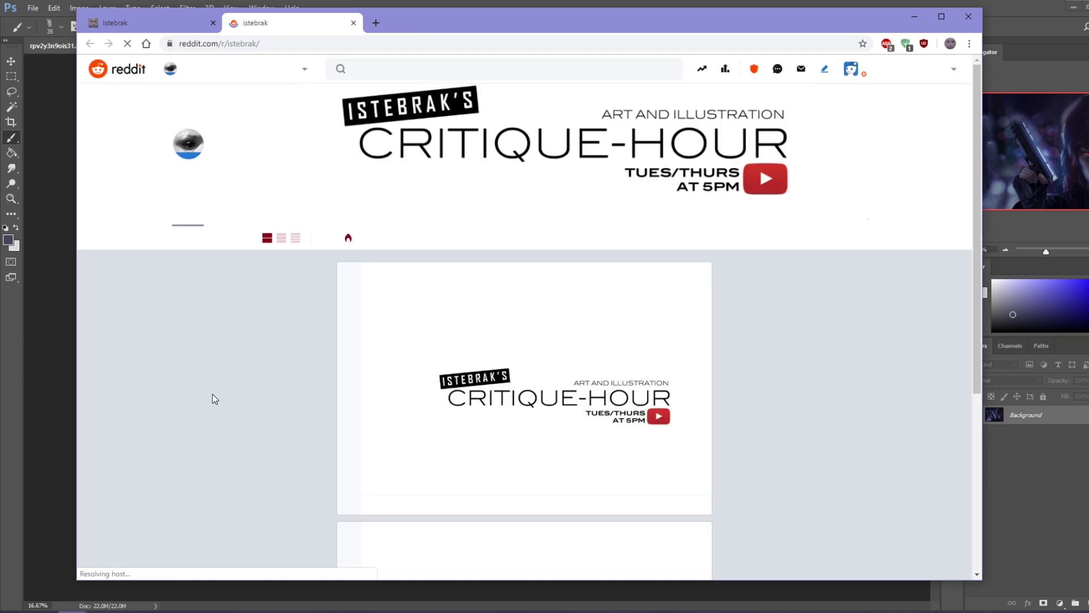
scroll(413, 412, down, 5)
scroll(385, 318, down, 1)
scroll(354, 203, up, 2)
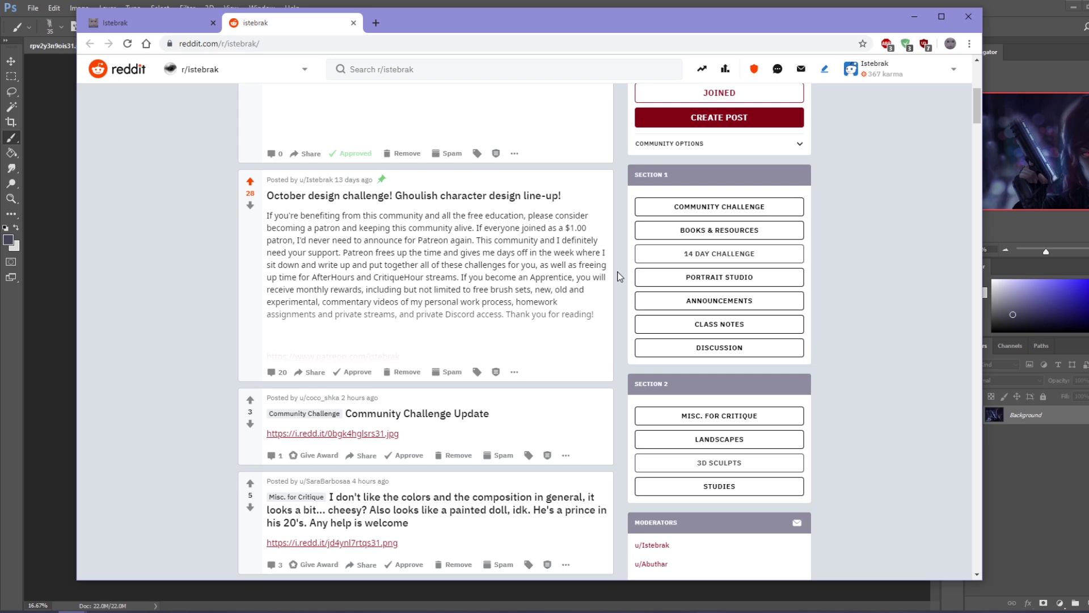
scroll(620, 276, up, 2)
scroll(619, 277, up, 1)
scroll(620, 276, up, 3)
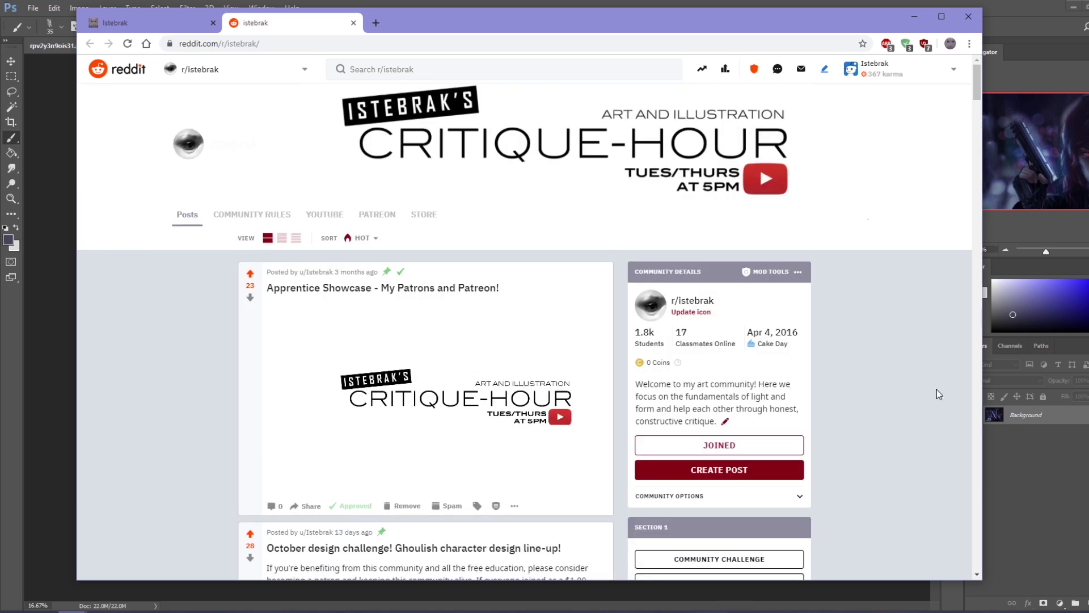
click(1056, 611)
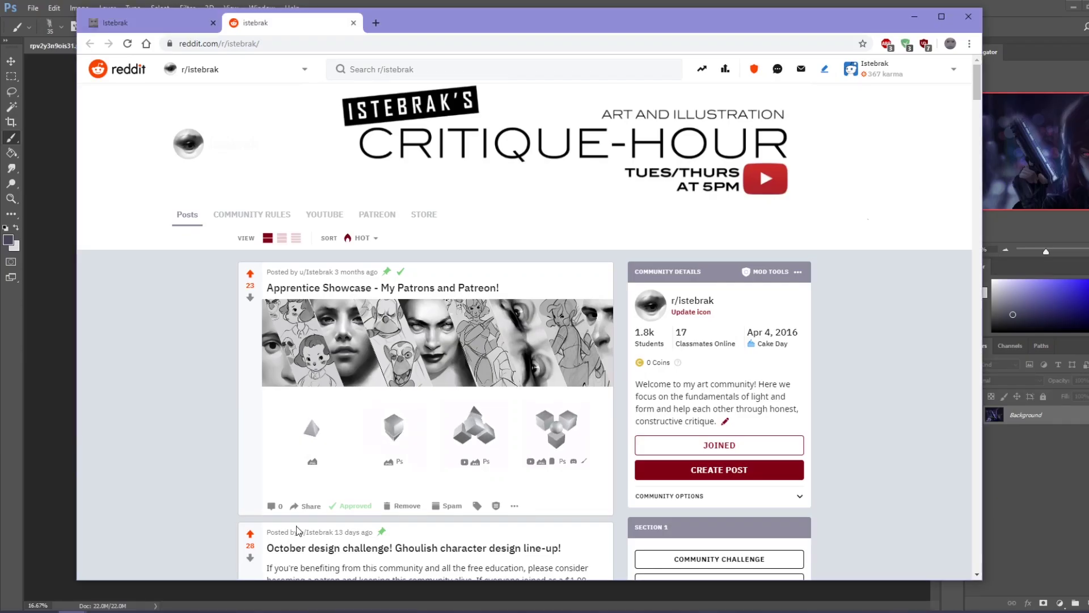
key(ctrl+Tab)
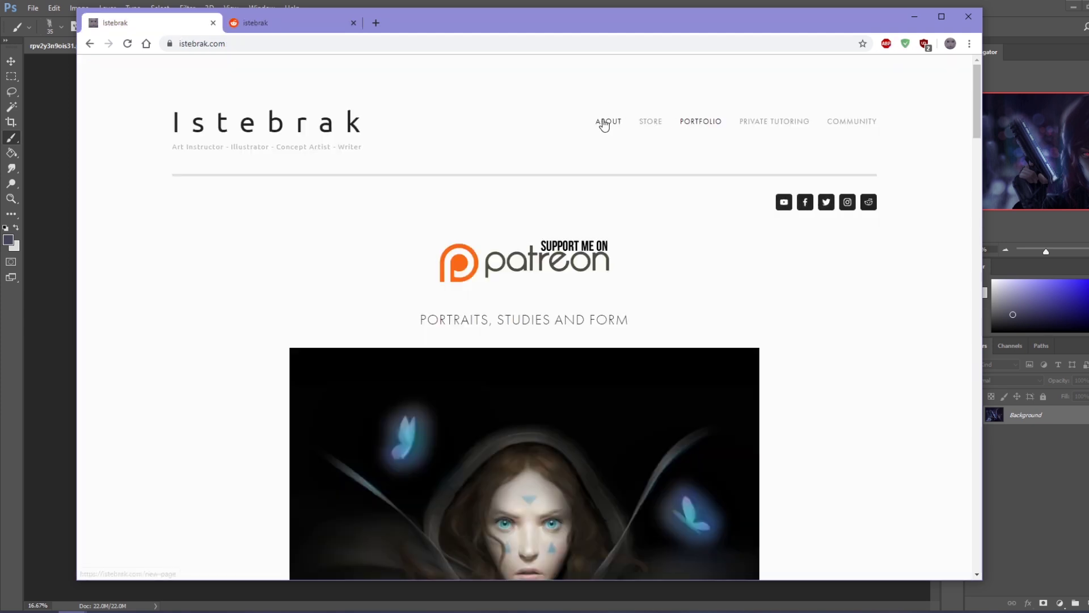
View the istebrak.com store page, then minimize Chrome to return to Photoshop.
click(651, 123)
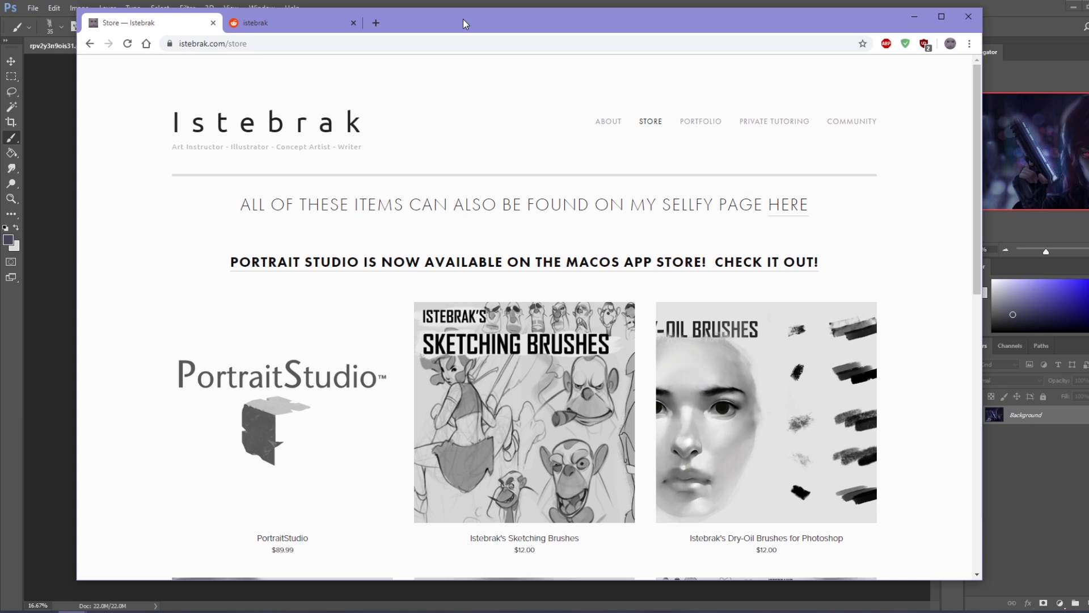
click(1061, 610)
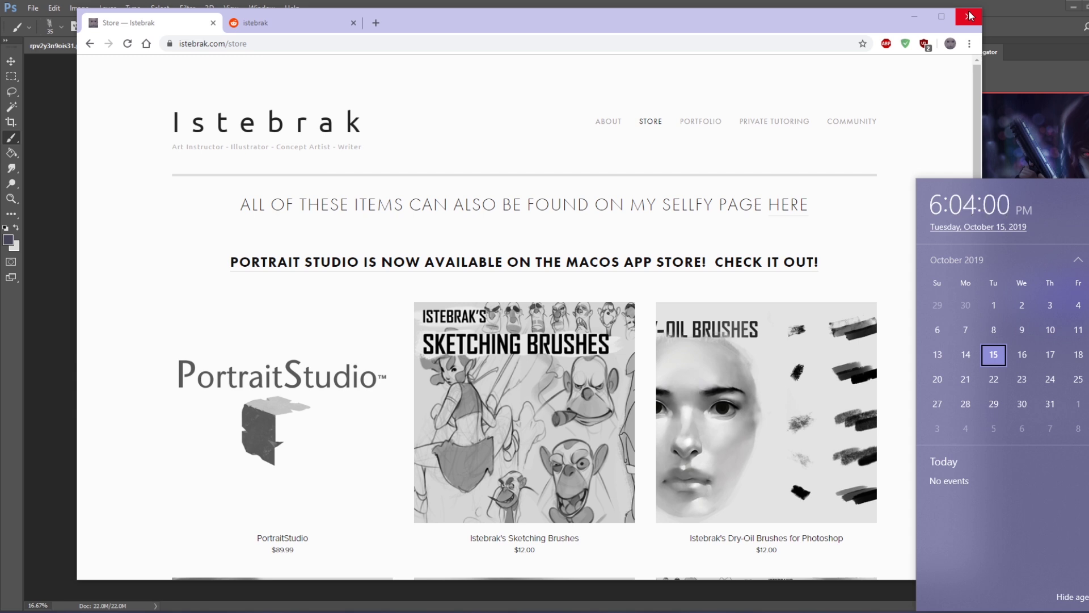
click(914, 16)
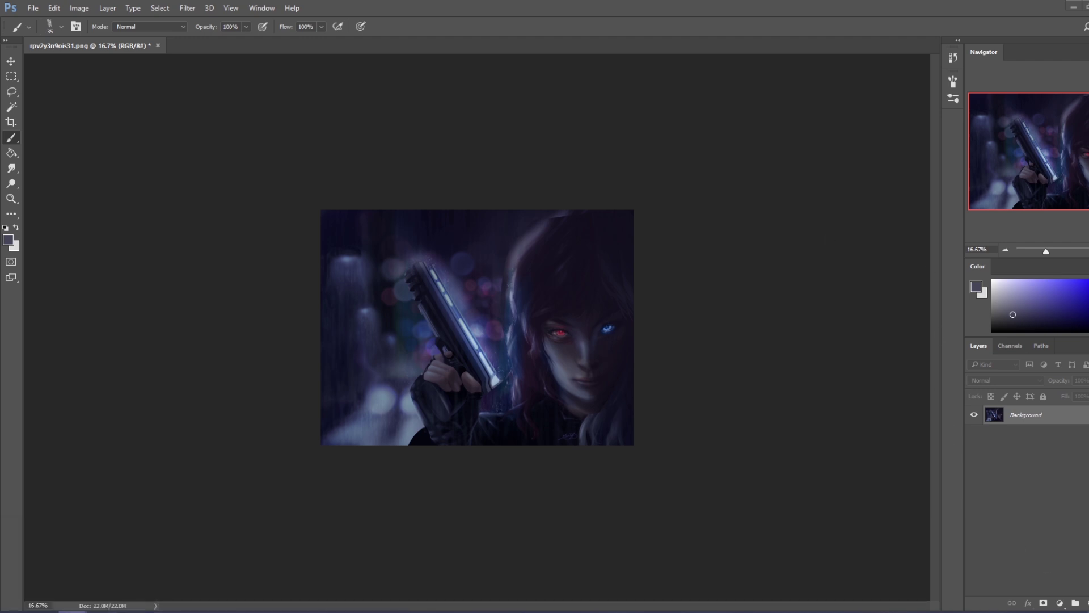
Check the taskbar clock with the flattened painting back in view.
click(1066, 611)
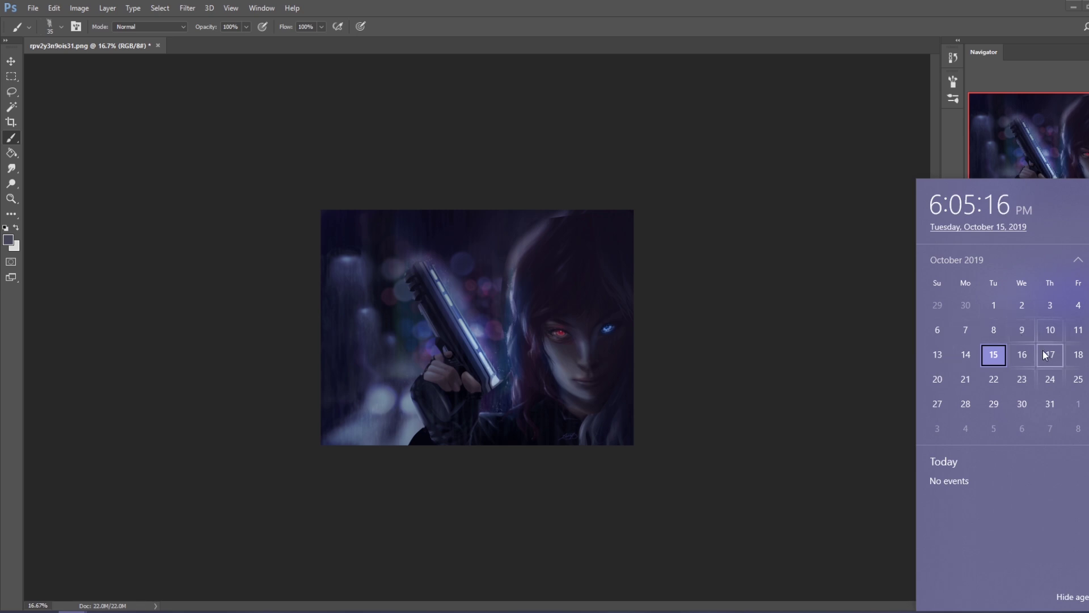